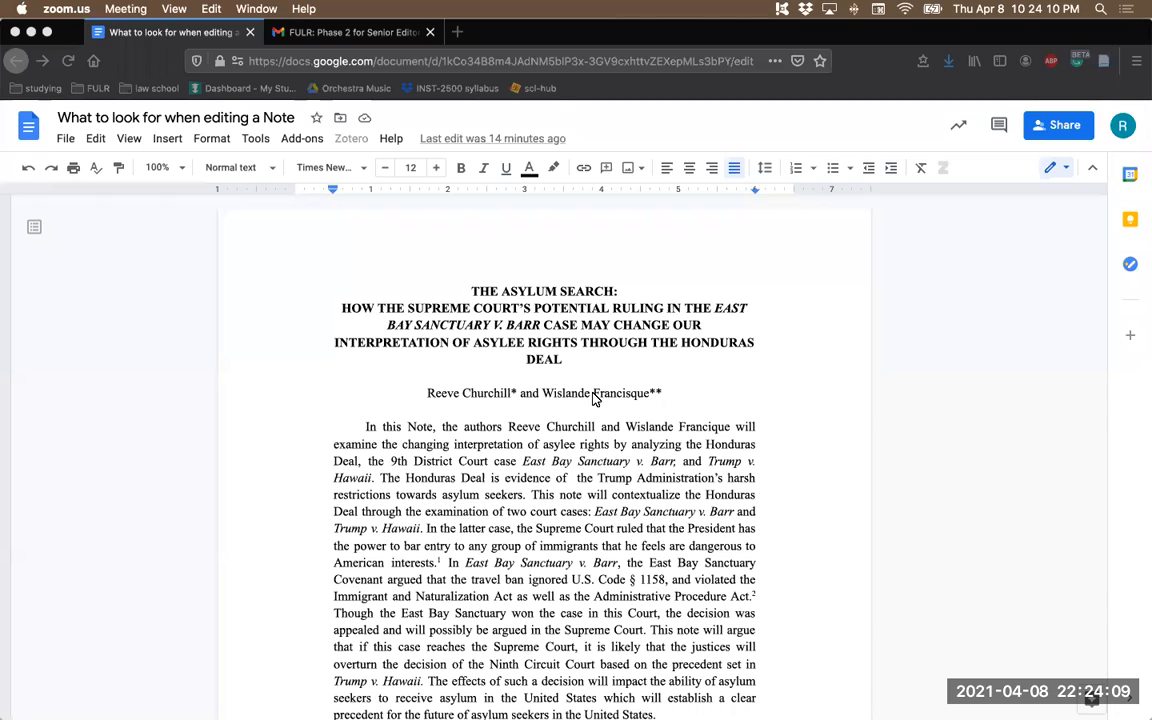
- Switch the document from direct editing to Suggesting mode
{"action": "left_click", "coordinate": [1051, 169]}
{"action": "left_click", "coordinate": [1051, 169]}
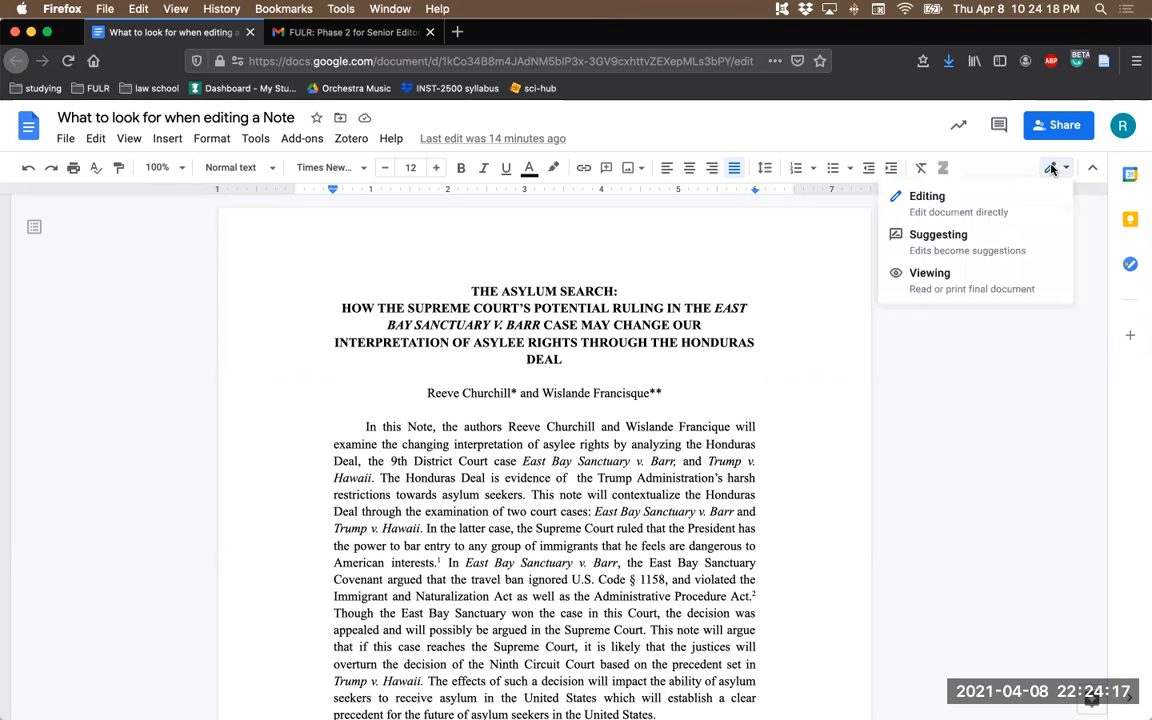
{"action": "left_click", "coordinate": [978, 244]}
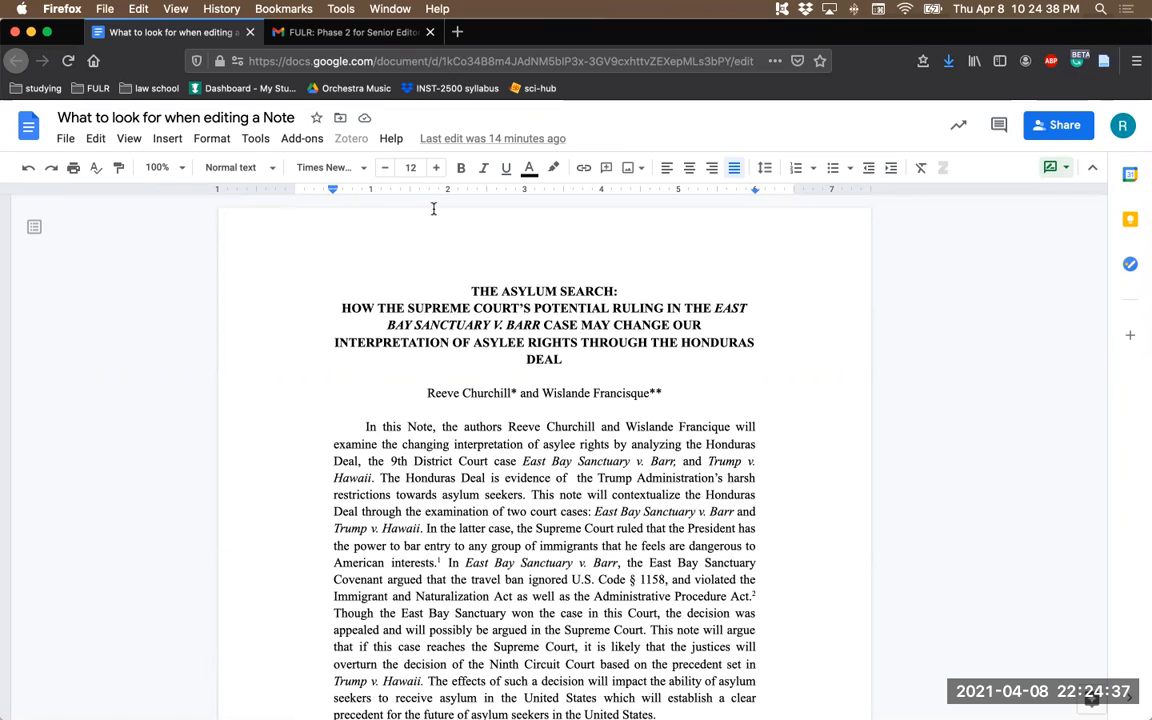
- Review the Round 2 Edits Checklist PDF open in Gmail, and return to the Note in Google Docs
{"action": "left_click", "coordinate": [350, 33]}
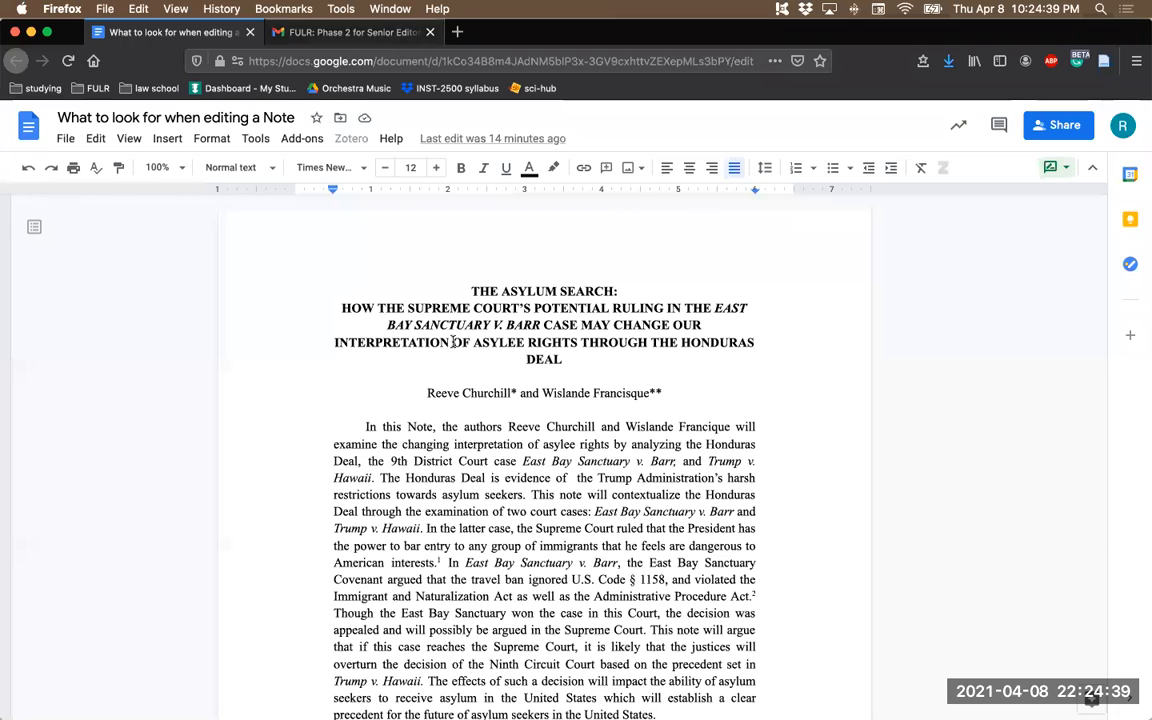
{"action": "scroll", "coordinate": [550, 328], "scroll_direction": "up", "scroll_amount": 3}
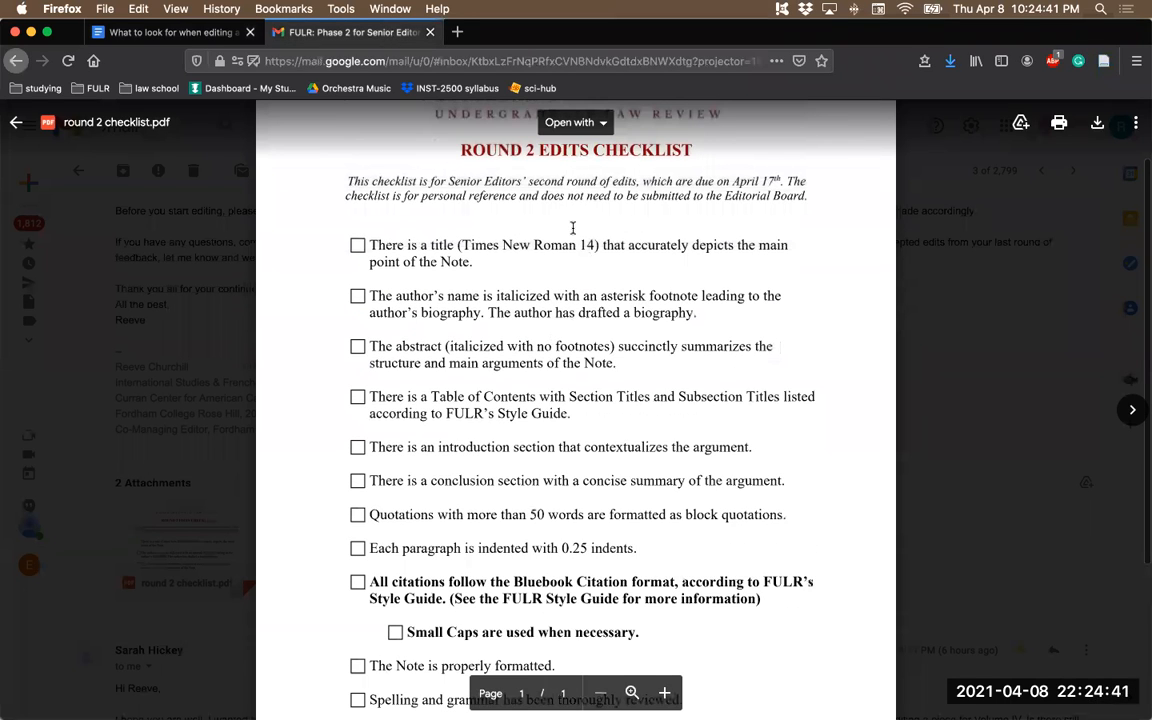
{"action": "scroll", "coordinate": [429, 303], "scroll_direction": "down", "scroll_amount": 3}
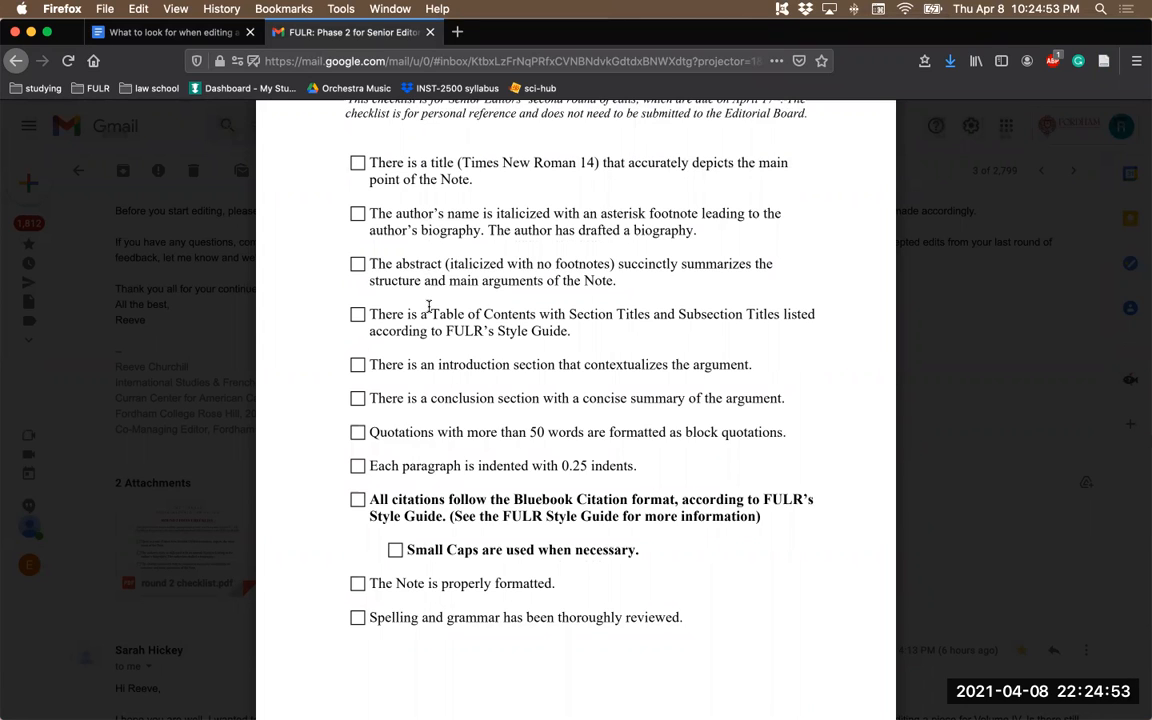
{"action": "left_click", "coordinate": [190, 36]}
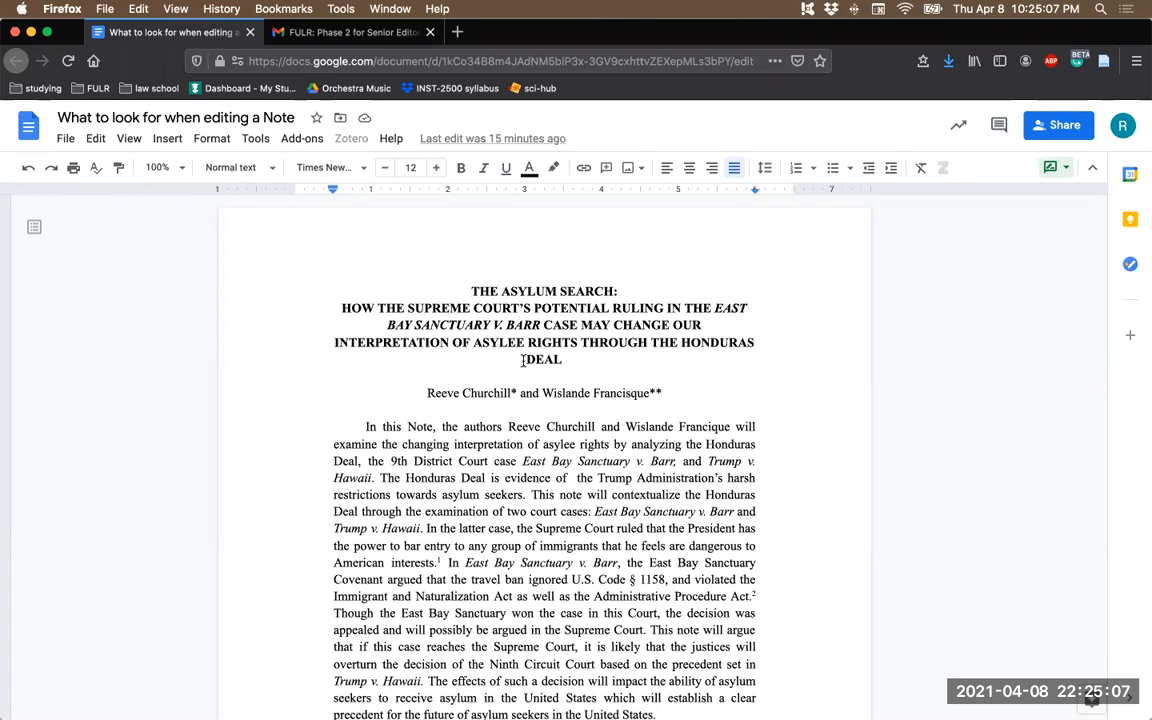
- Add the comment "author's note" to the line with the authors' names below the title
{"action": "left_click", "coordinate": [470, 290]}
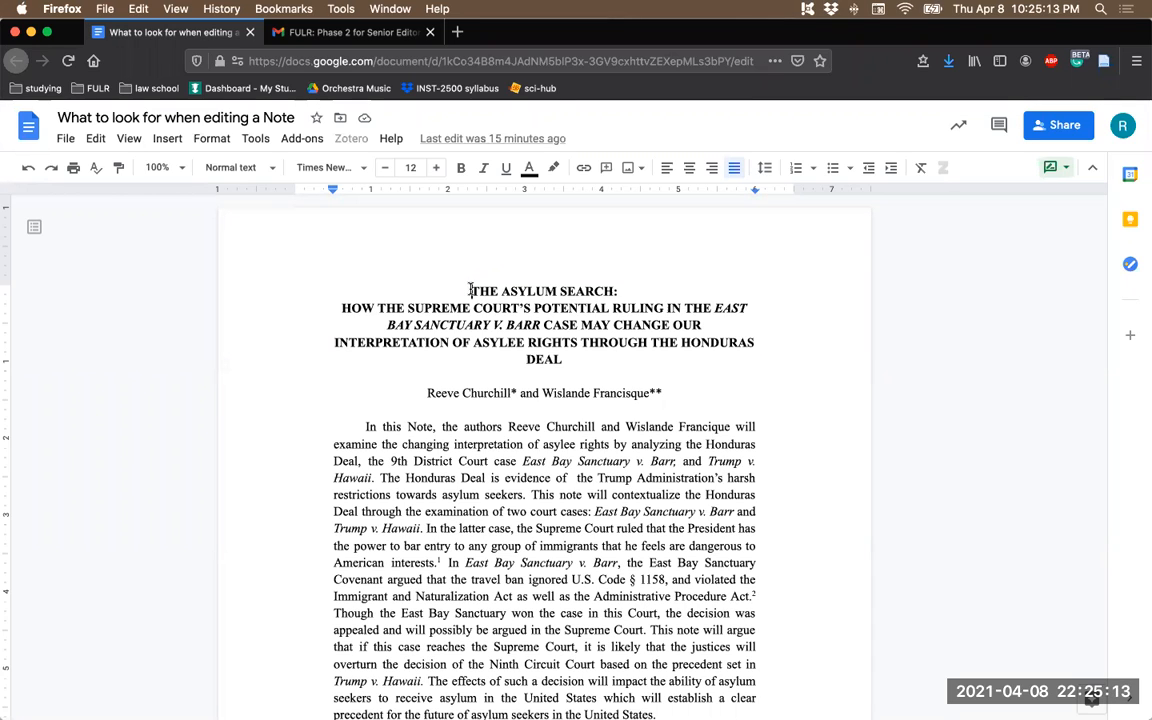
{"action": "scroll", "coordinate": [481, 388], "scroll_direction": "down", "scroll_amount": 5}
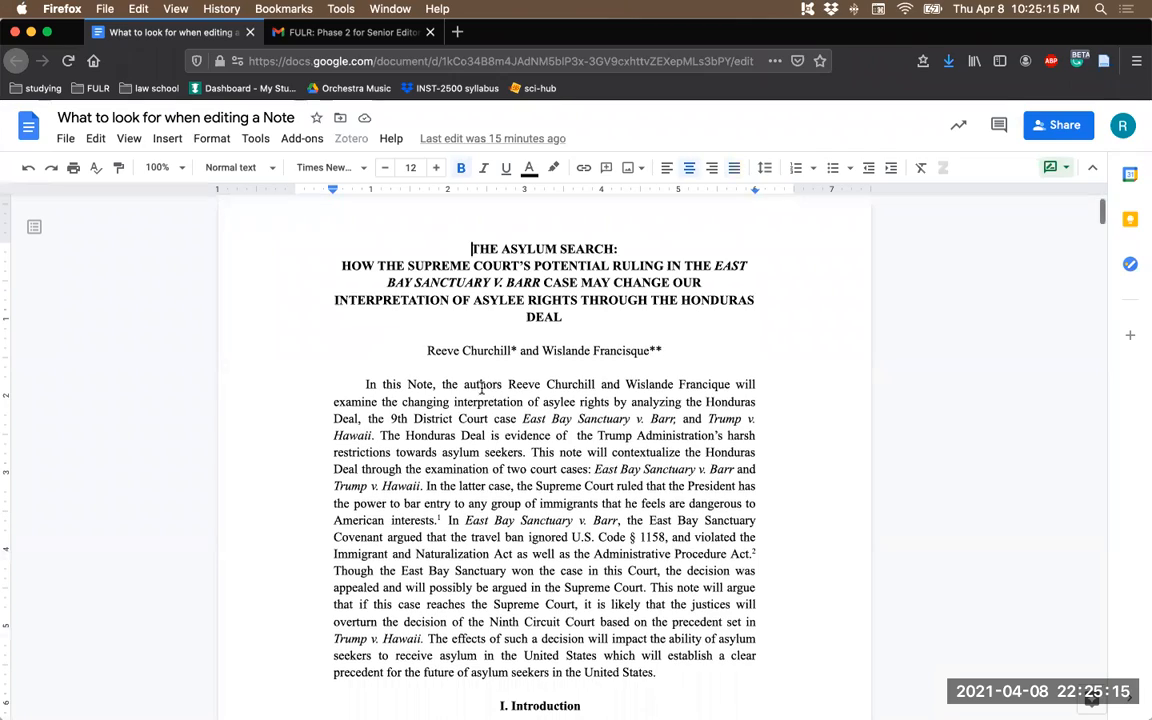
{"action": "scroll", "coordinate": [481, 388], "scroll_direction": "up", "scroll_amount": 5}
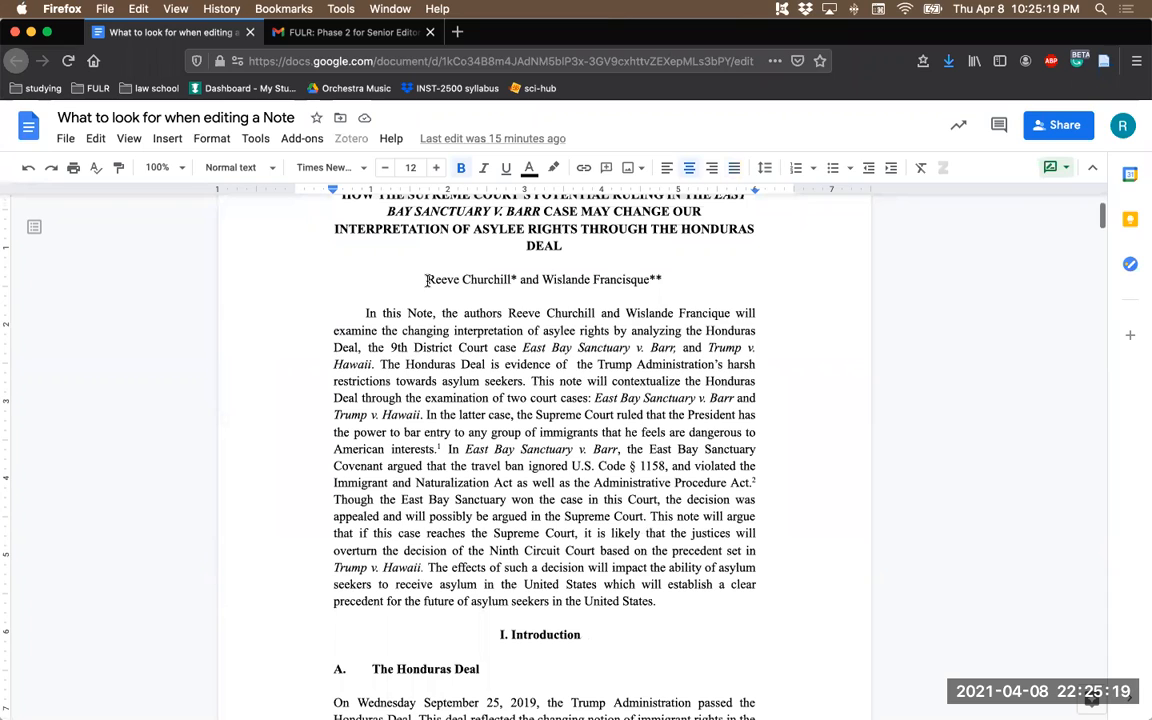
{"action": "left_click_drag", "start_coordinate": [427, 279], "coordinate": [660, 277]}
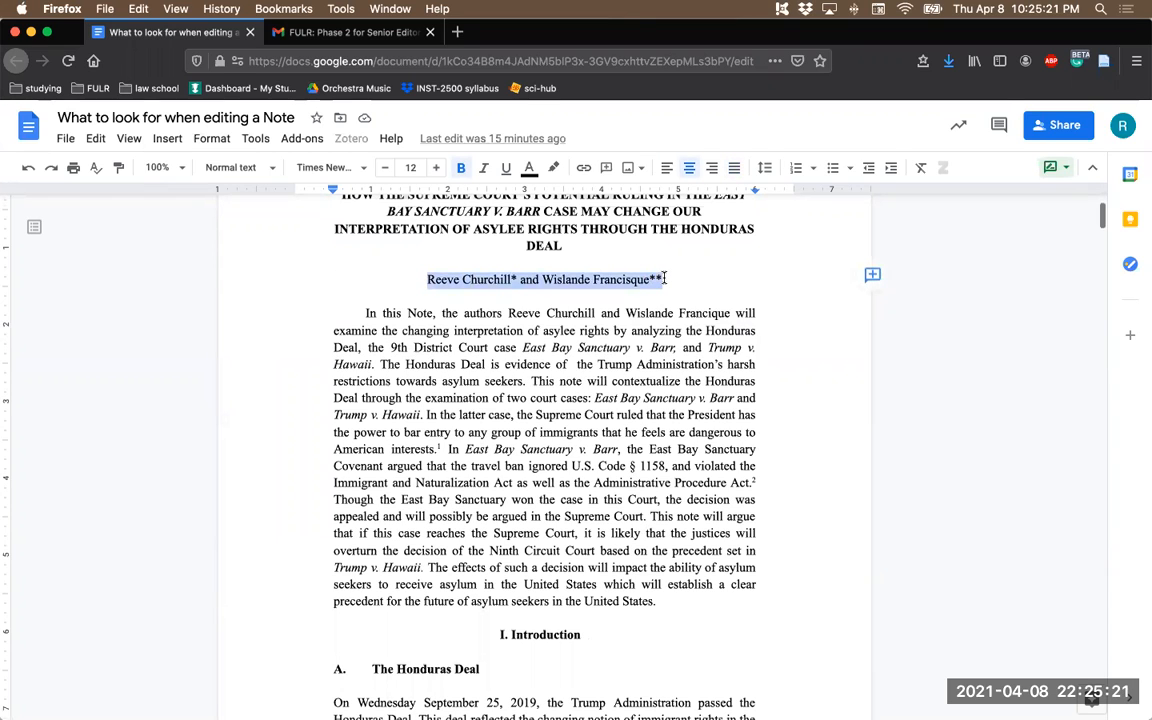
{"action": "left_click", "coordinate": [872, 274]}
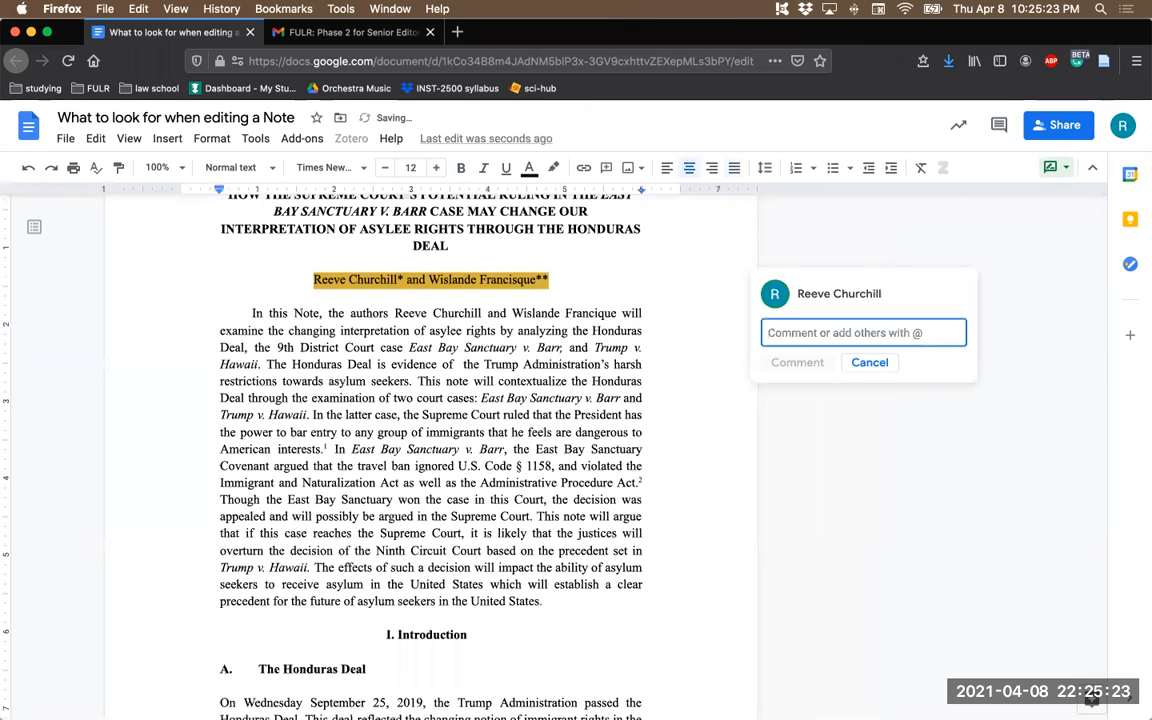
{"action": "type", "text": "author's note"}
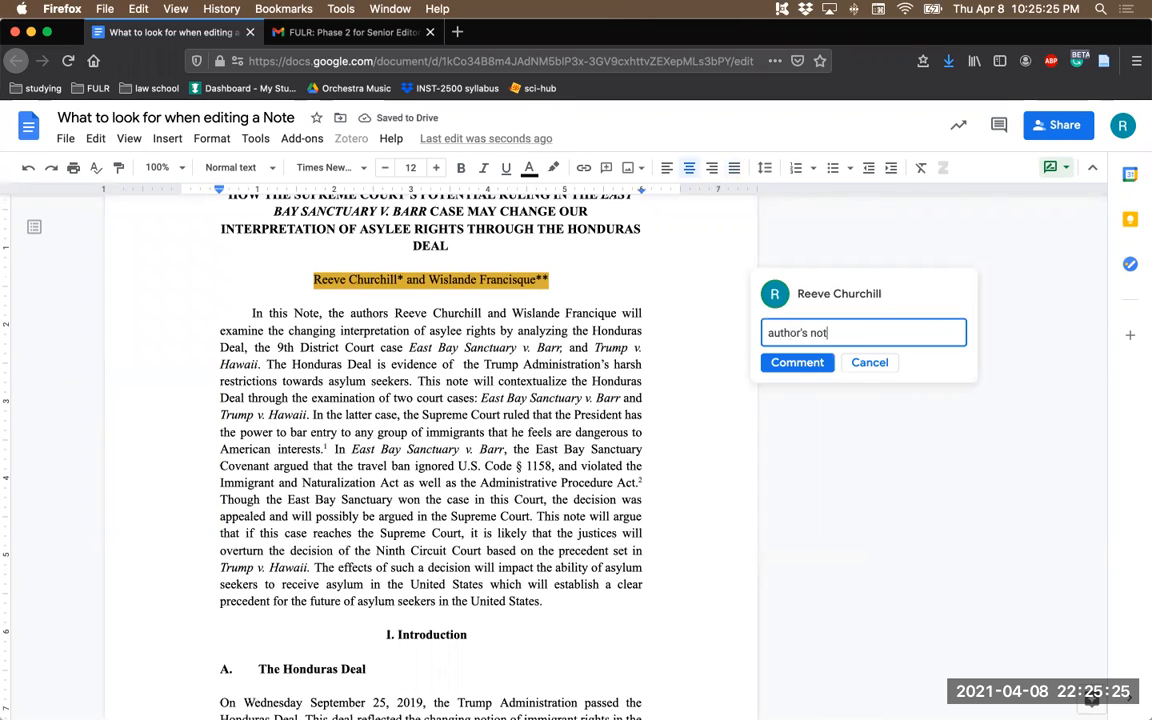
{"action": "left_click", "coordinate": [811, 364]}
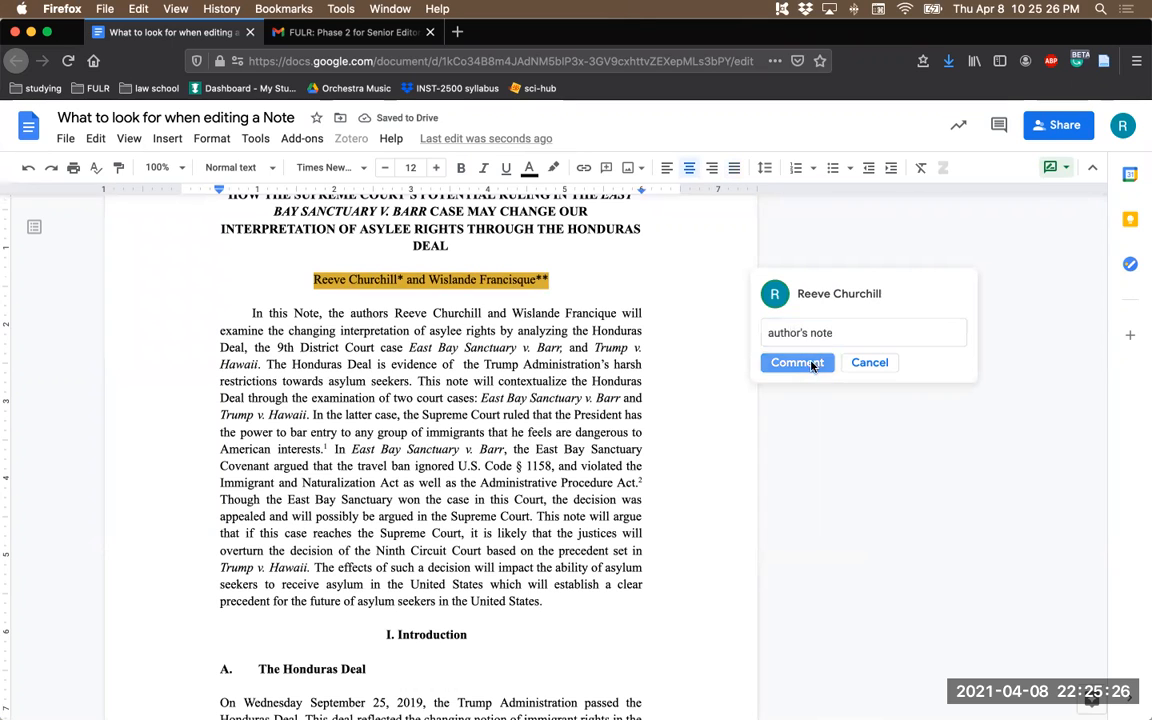
{"action": "left_click", "coordinate": [538, 350]}
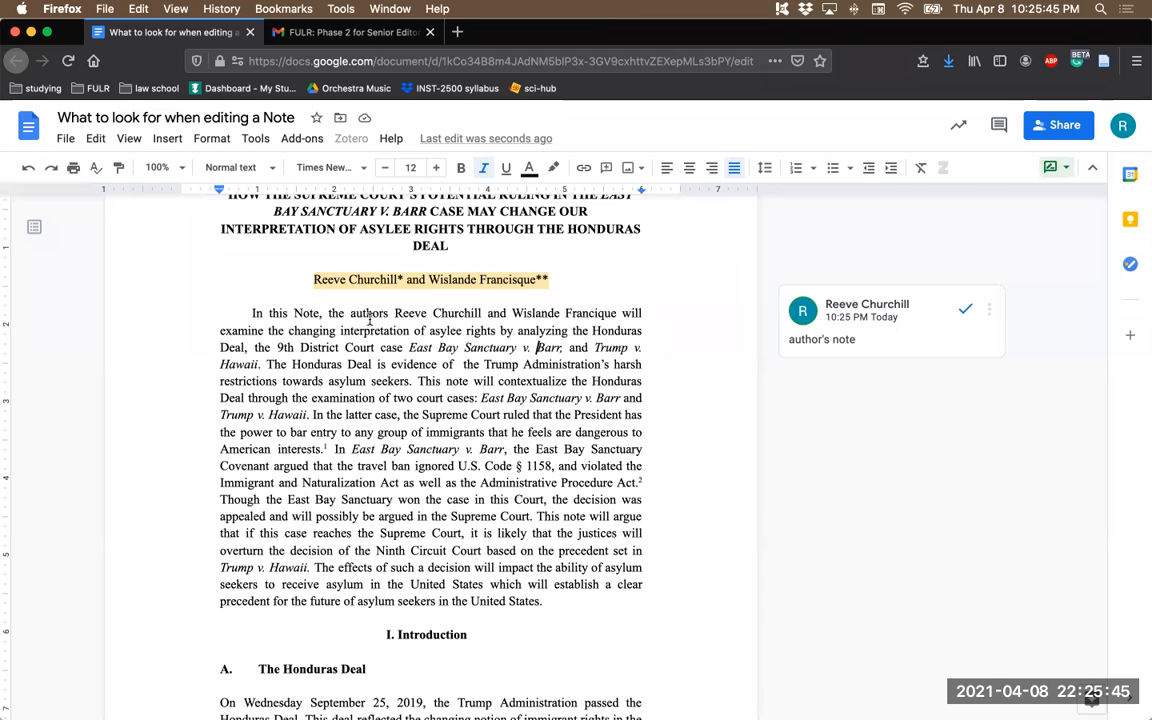
- Italicize the authors' names line below the title
{"action": "left_click_drag", "start_coordinate": [314, 280], "coordinate": [545, 282]}
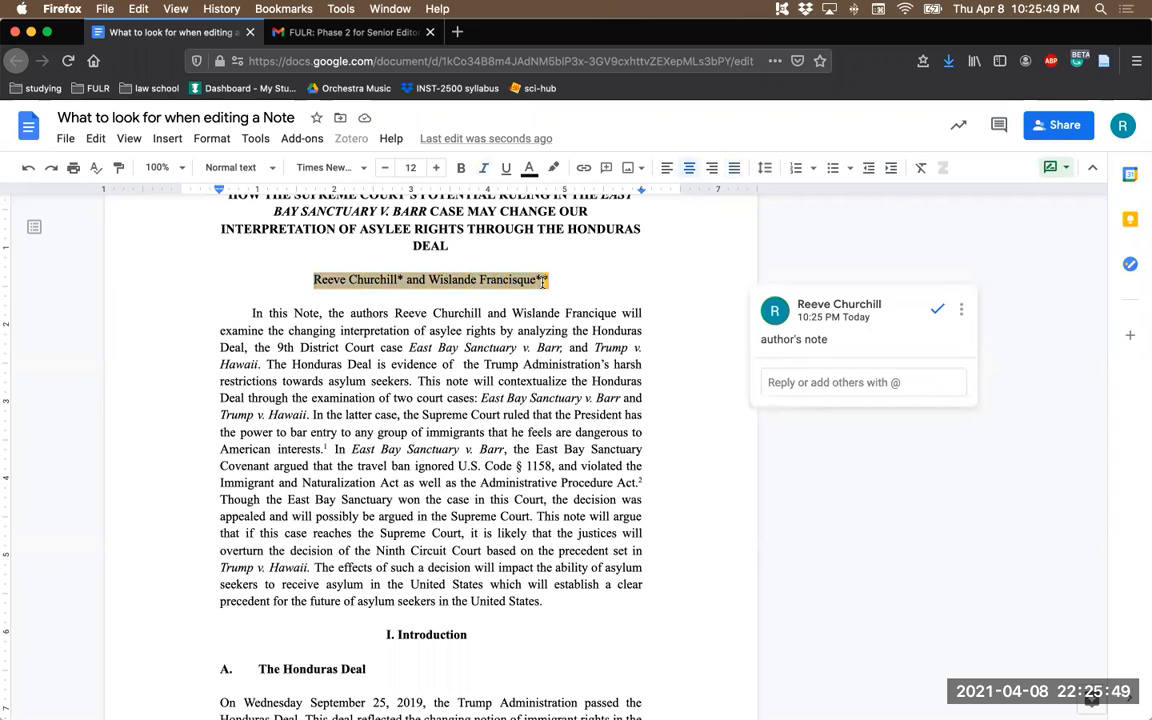
{"action": "left_click", "coordinate": [483, 170]}
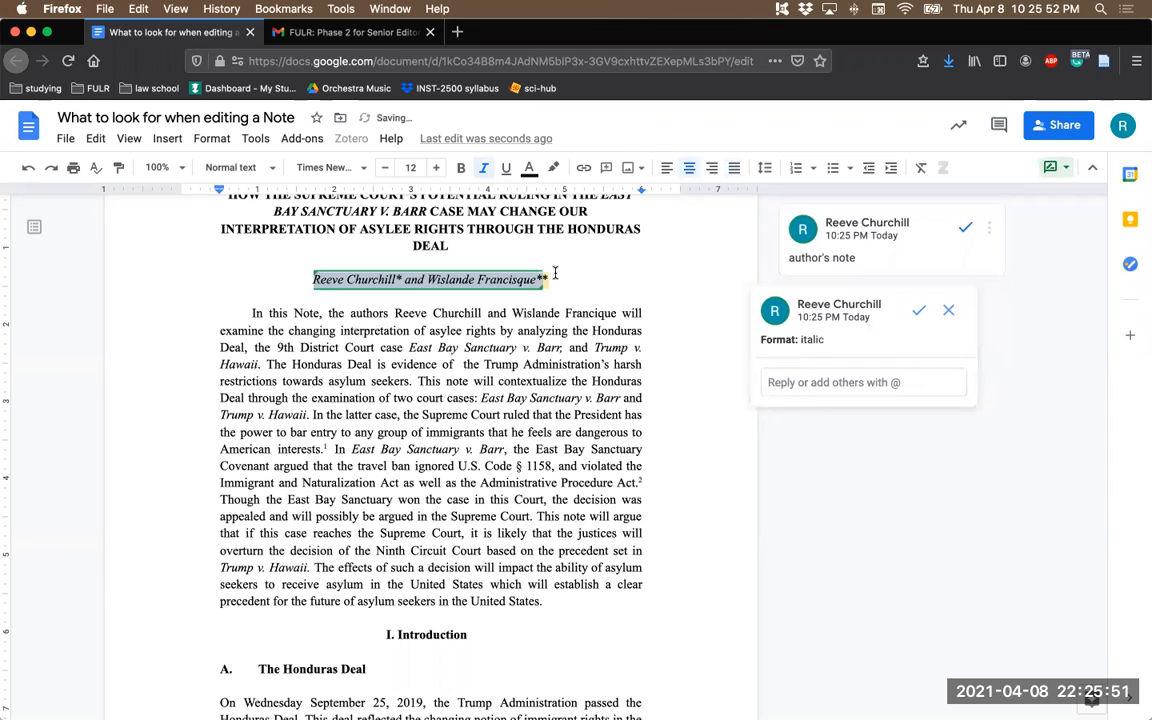
{"action": "left_click", "coordinate": [484, 169]}
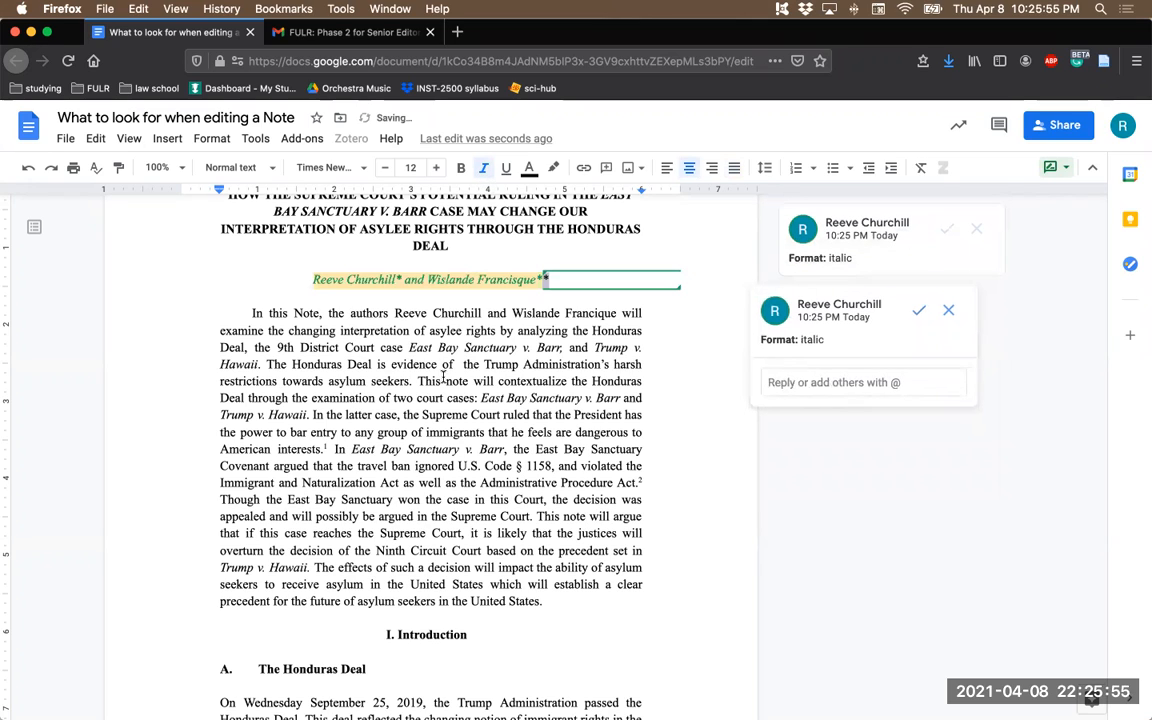
{"action": "left_click", "coordinate": [443, 376]}
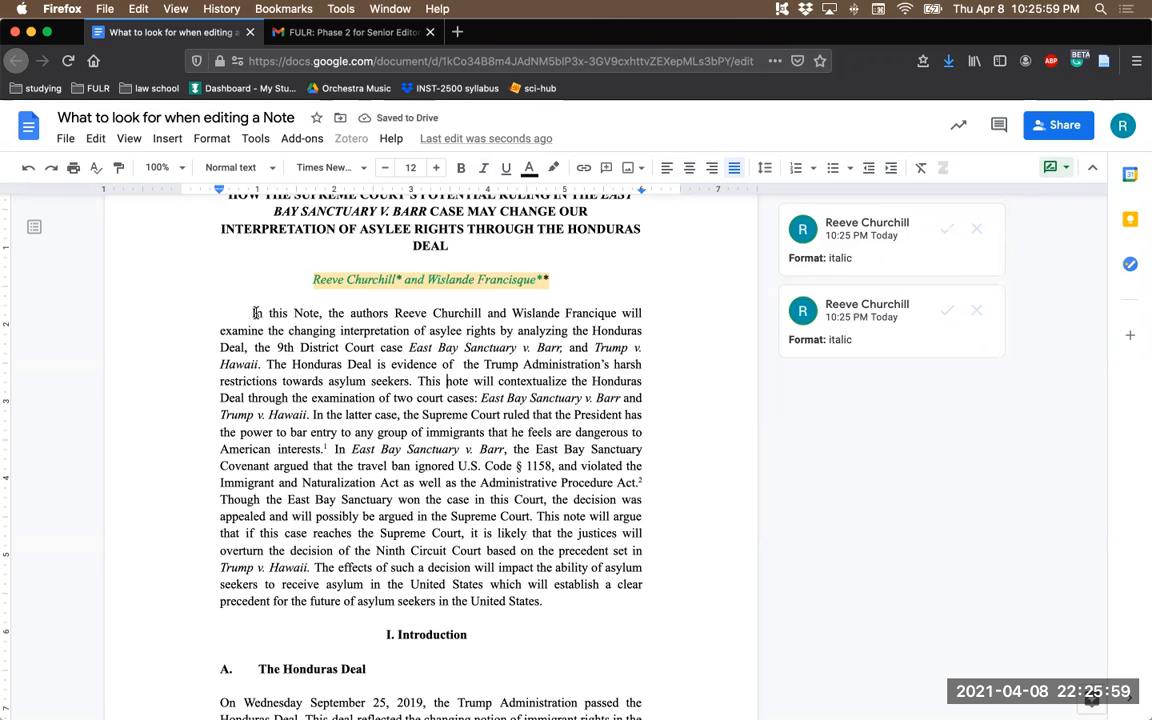
- Italicize the abstract paragraph, and remove italics from the first mentions of East Bay Sanctuary v. Barr and Trump v. Hawaii in it
{"action": "left_click_drag", "start_coordinate": [252, 313], "coordinate": [543, 599]}
{"action": "left_click", "coordinate": [484, 172]}
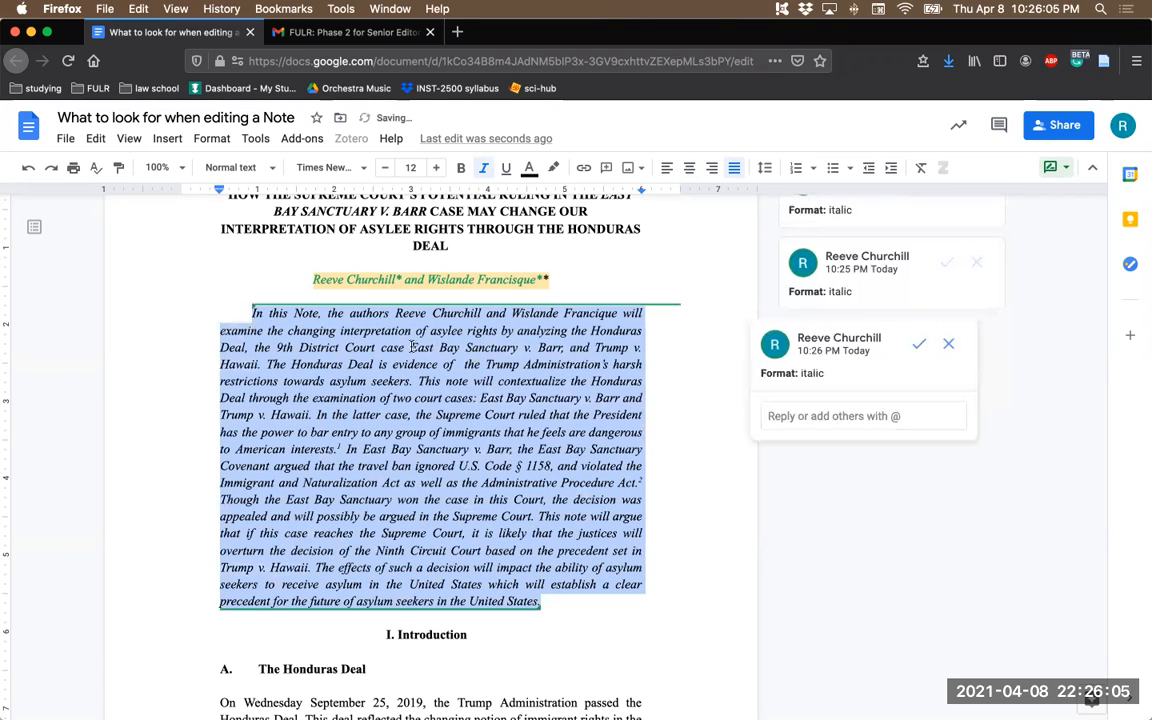
{"action": "left_click_drag", "start_coordinate": [410, 347], "coordinate": [560, 357]}
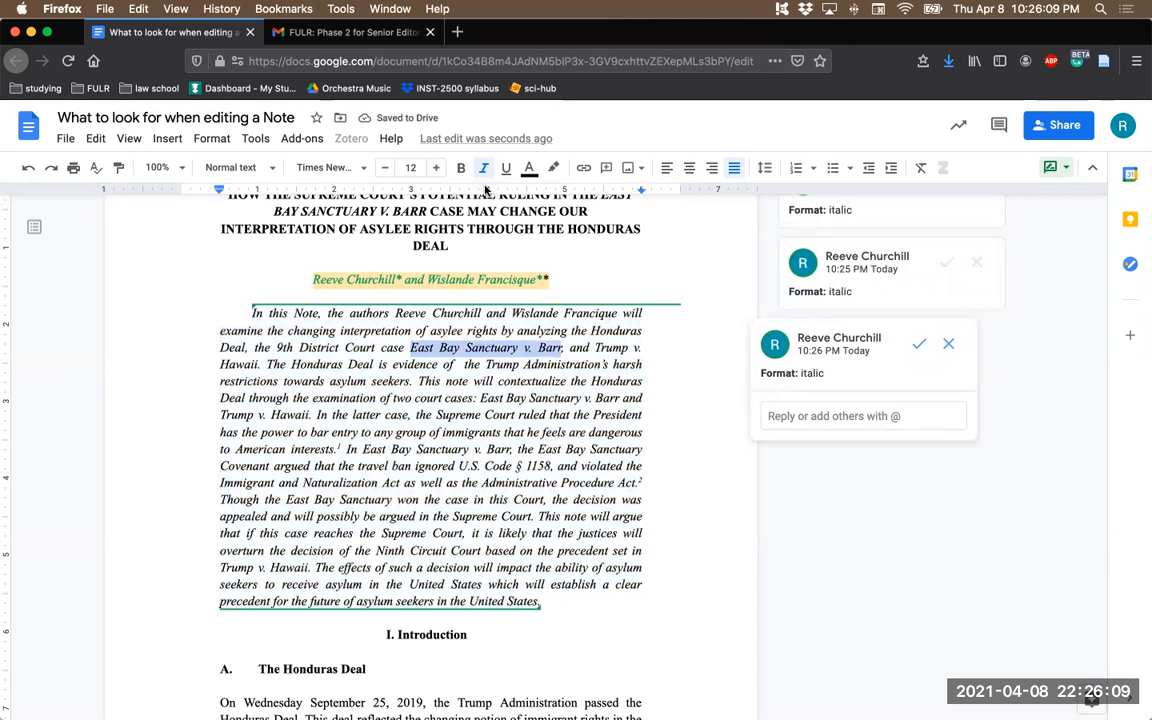
{"action": "key", "text": "super+i"}
{"action": "left_click_drag", "start_coordinate": [597, 346], "coordinate": [258, 363]}
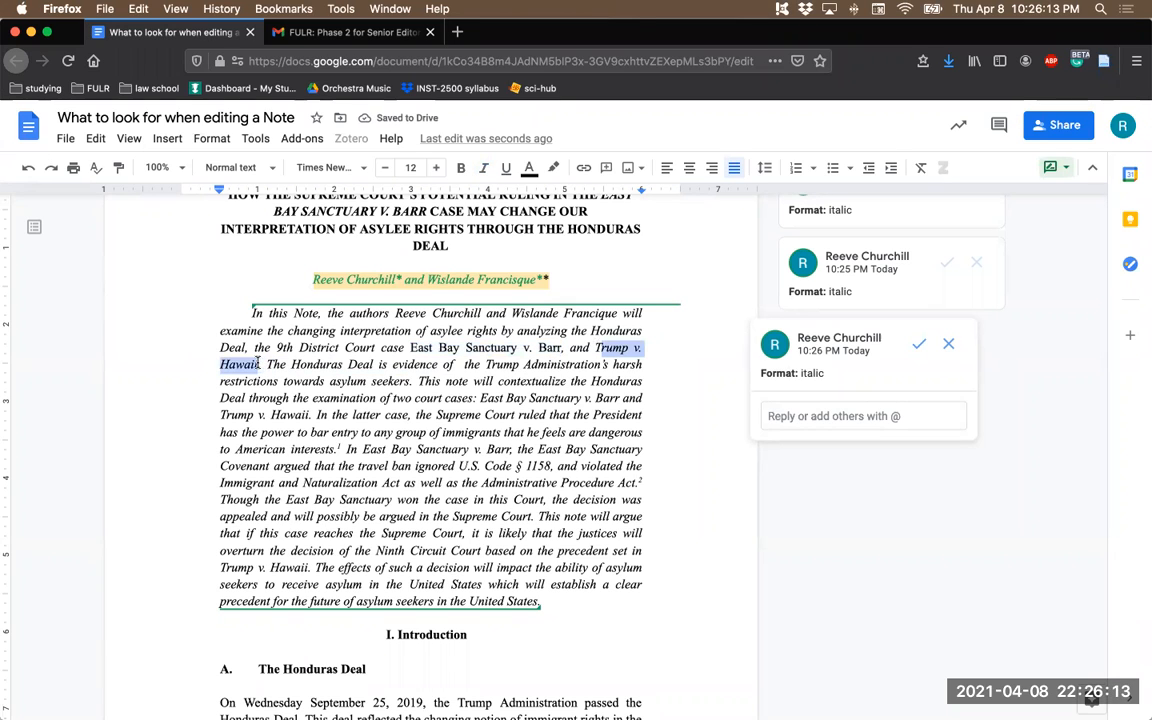
{"action": "left_click", "coordinate": [484, 172]}
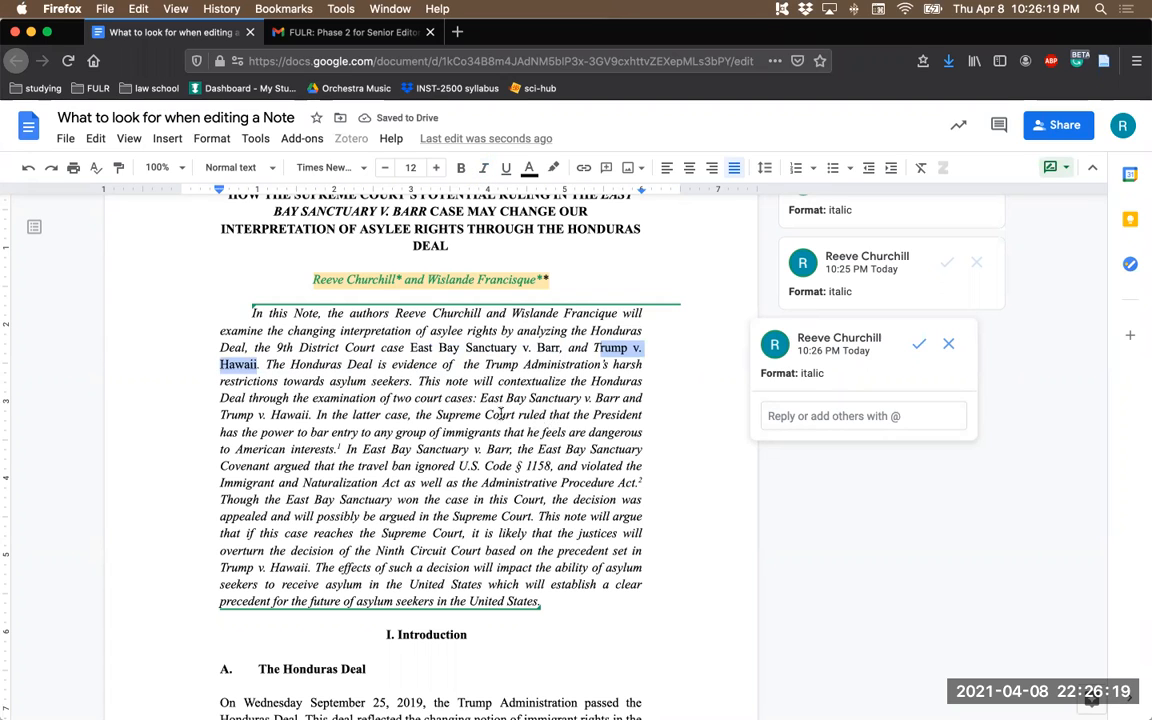
{"action": "left_click", "coordinate": [500, 414]}
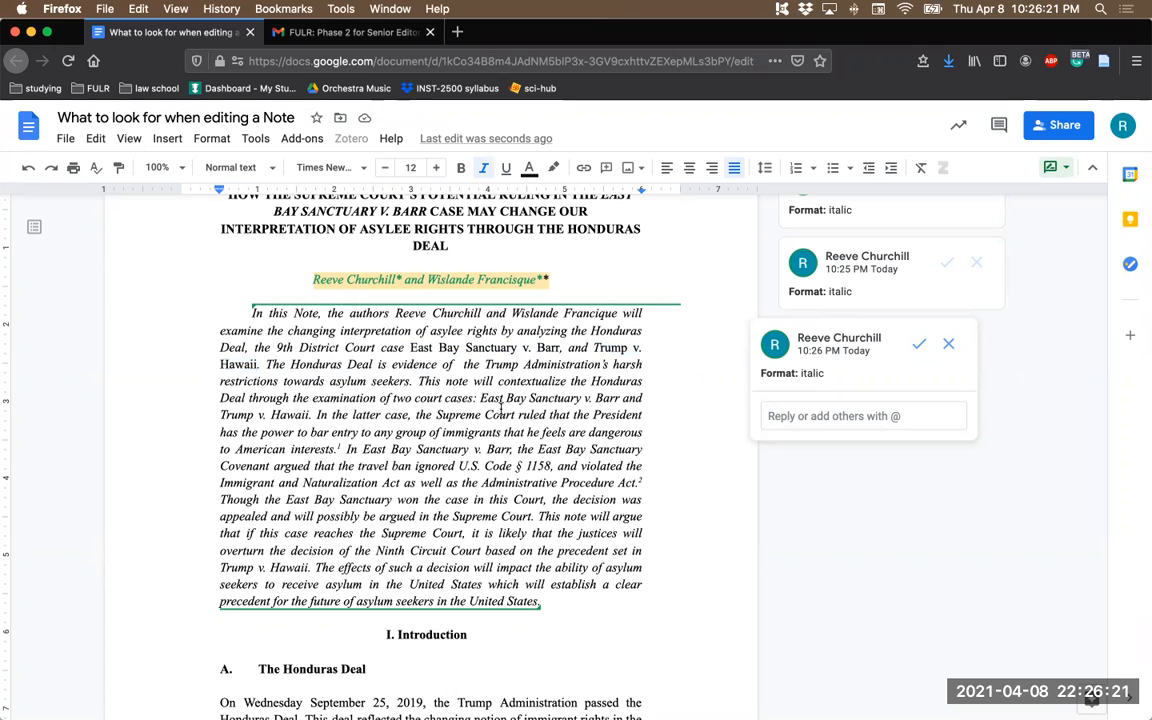
- Capitalize "note" as "Note" in the abstract sentence beginning "This note will contextualize the Honduras Deal"
{"action": "double_click", "coordinate": [455, 382]}
{"action": "left_click", "coordinate": [451, 383]}
{"action": "key", "text": "Delete"}
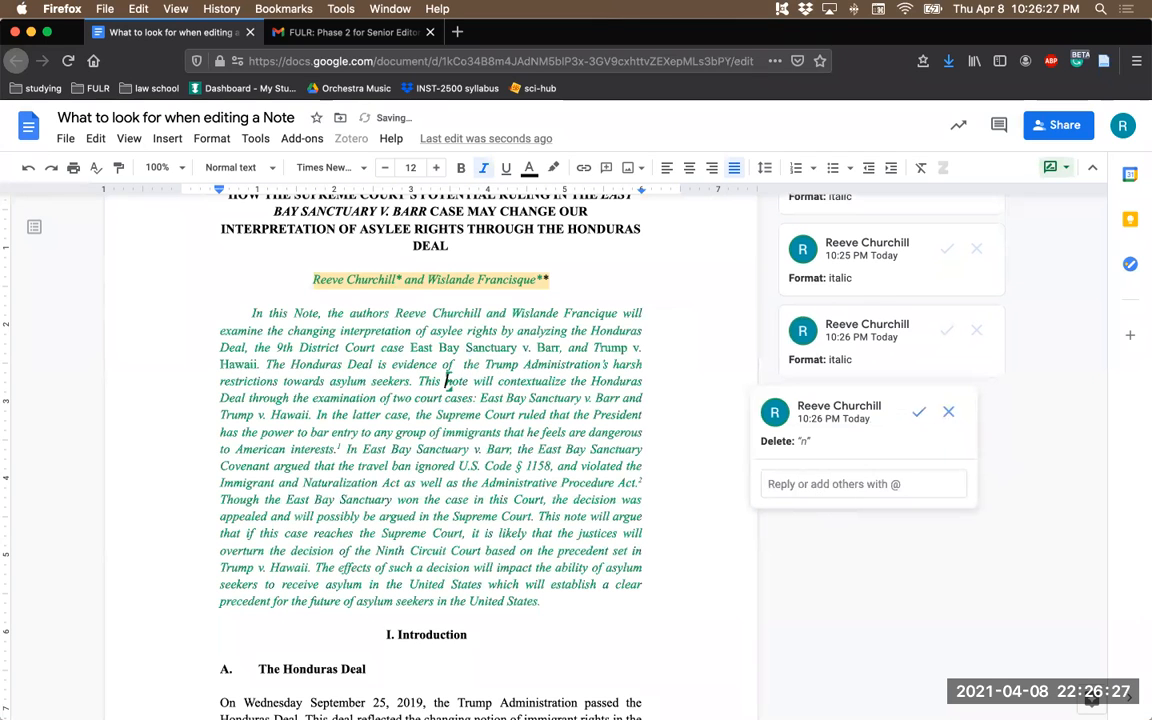
{"action": "type", "text": "N"}
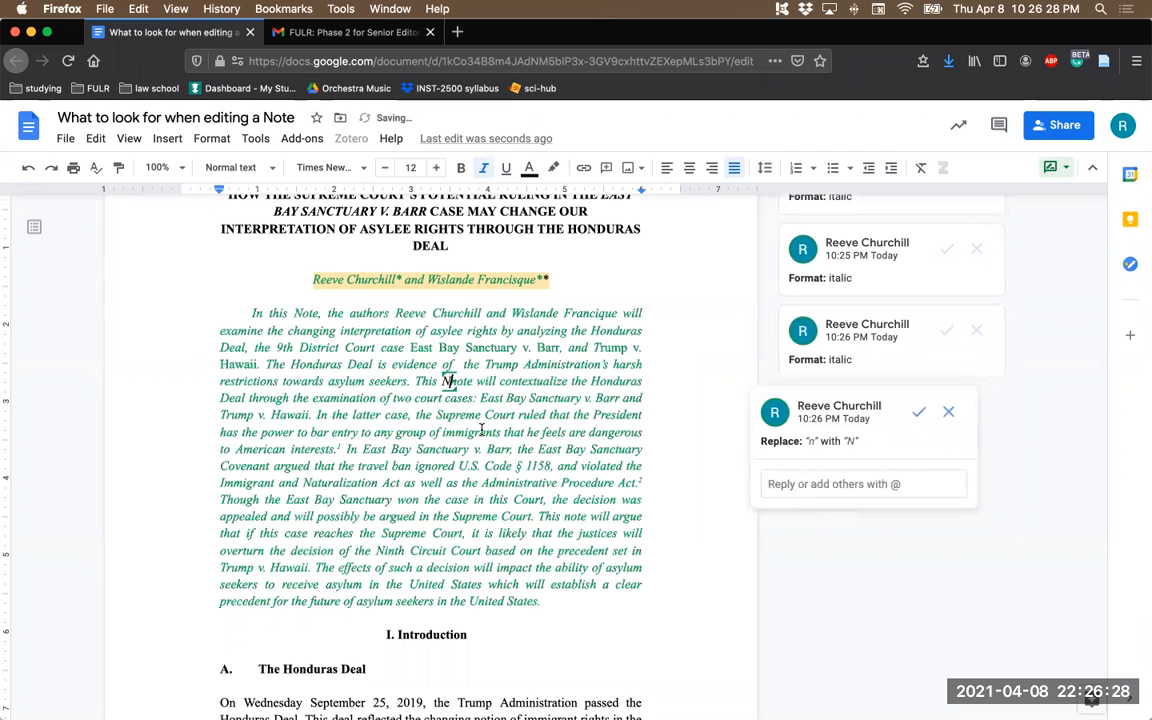
{"action": "left_click", "coordinate": [557, 605]}
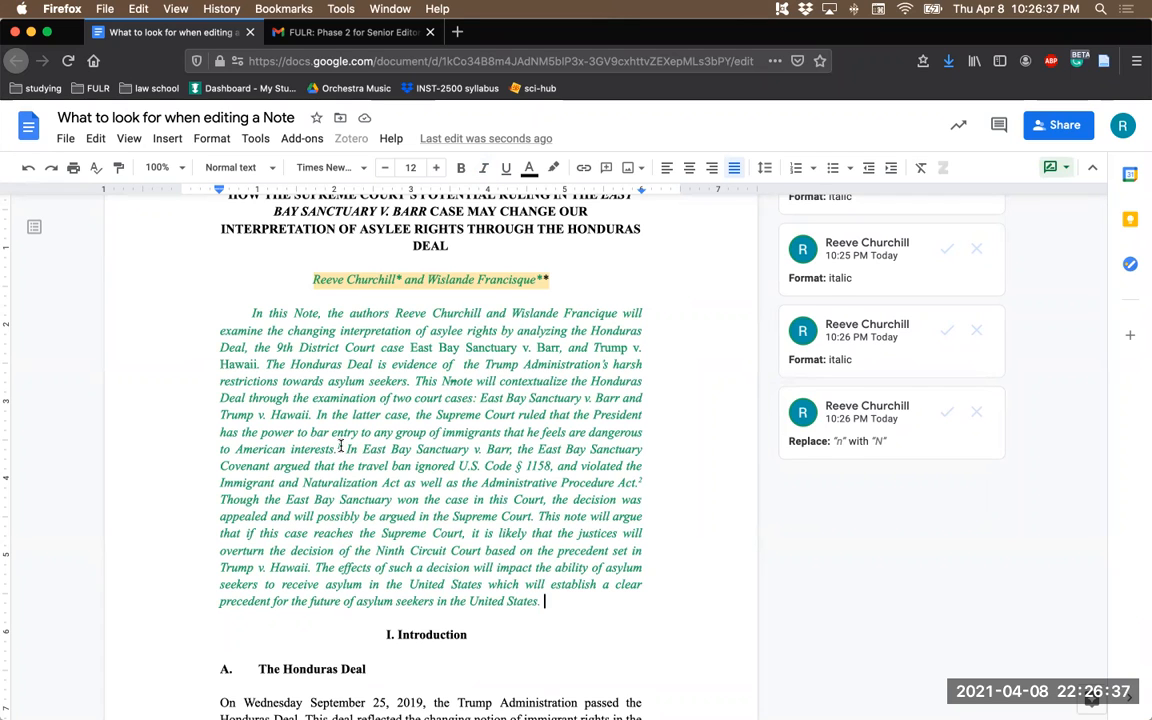
- Delete the abstract's two footnotes, after "American interests" and "Administrative Procedure Act", replying "no footnotes in the abstract" to the first deletion
{"action": "left_click", "coordinate": [325, 541]}
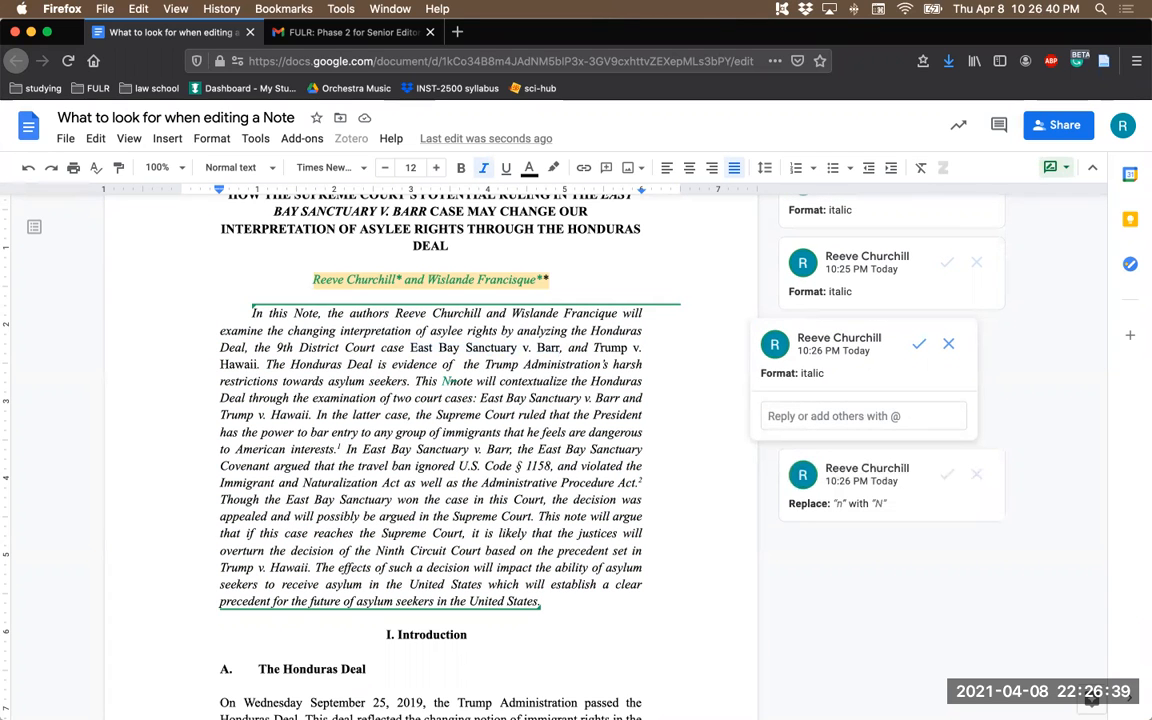
{"action": "key", "text": "BackSpace"}
{"action": "left_click", "coordinate": [812, 567]}
{"action": "type", "text": "no footno"}
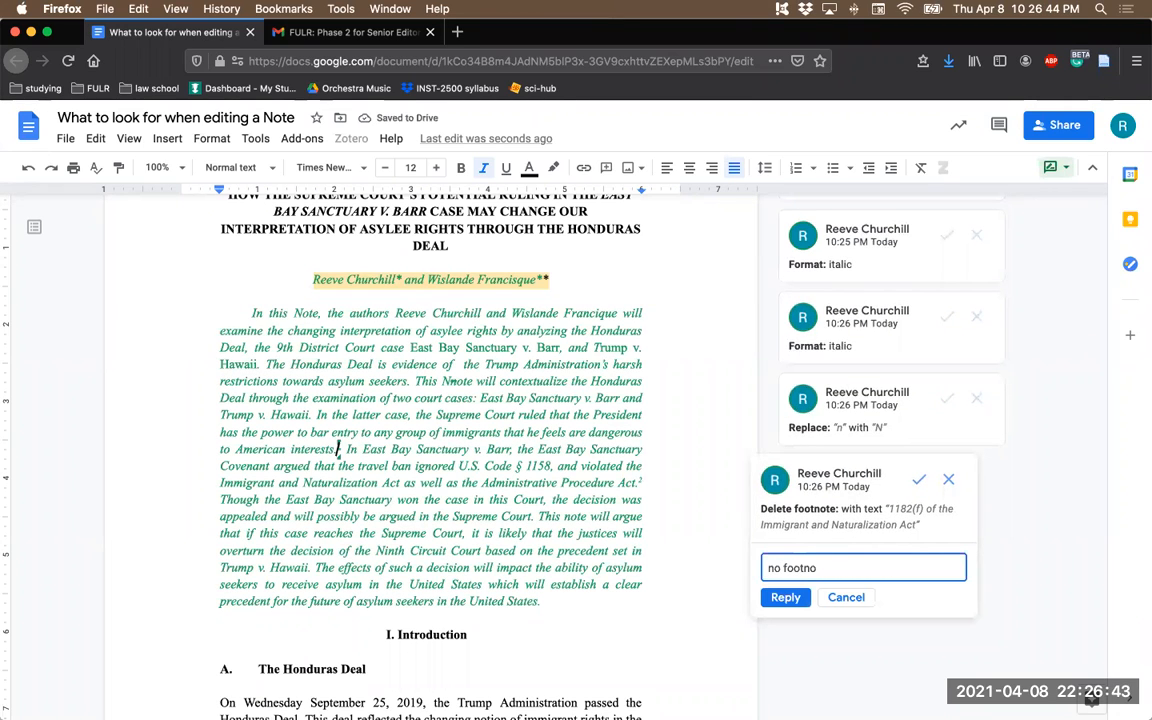
{"action": "type", "text": "tes in the abstract"}
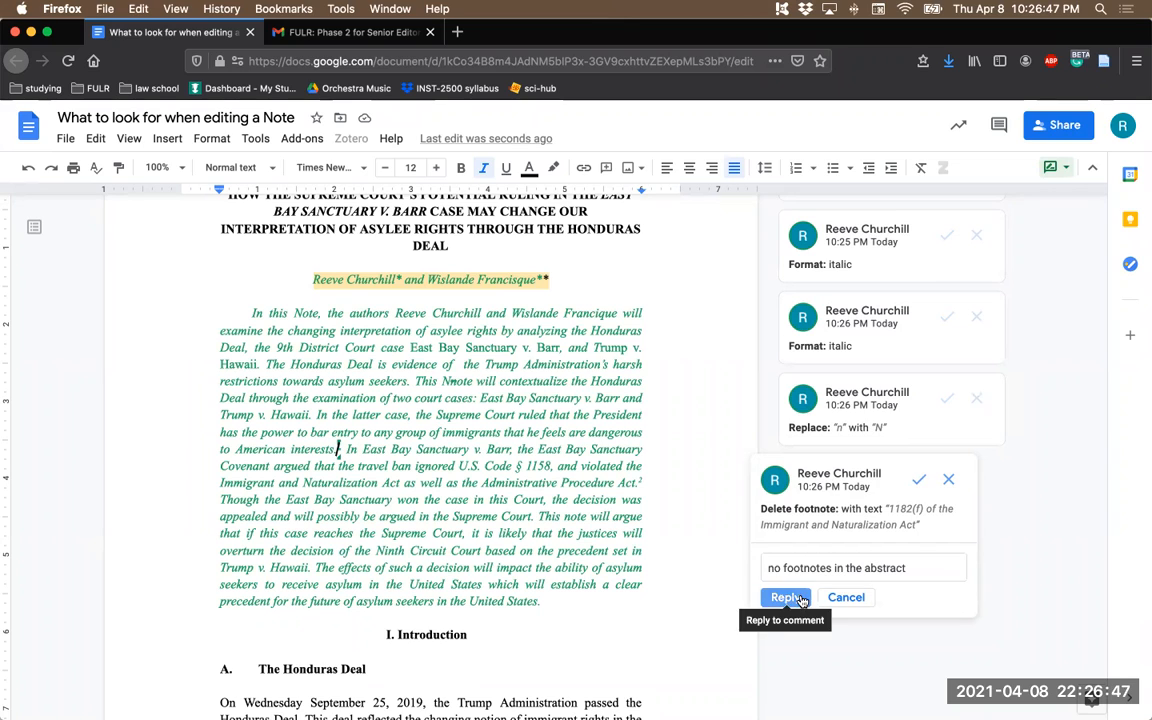
{"action": "left_click", "coordinate": [785, 597]}
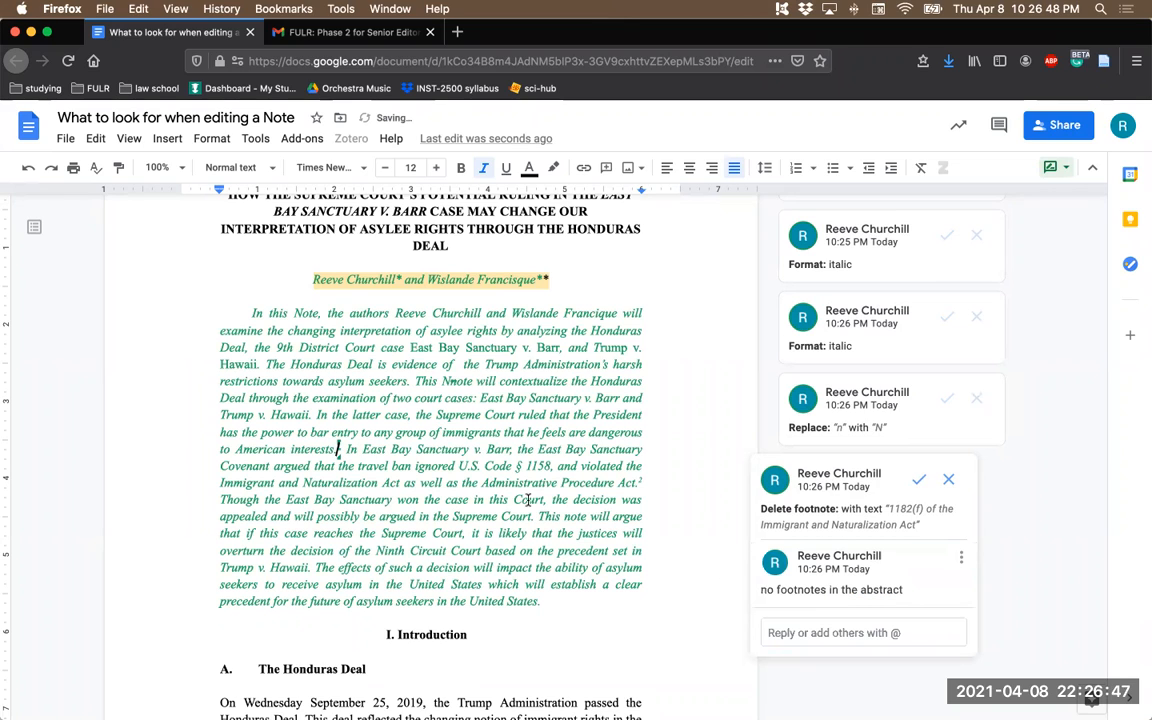
{"action": "left_click", "coordinate": [641, 482]}
{"action": "key", "text": "BackSpace"}
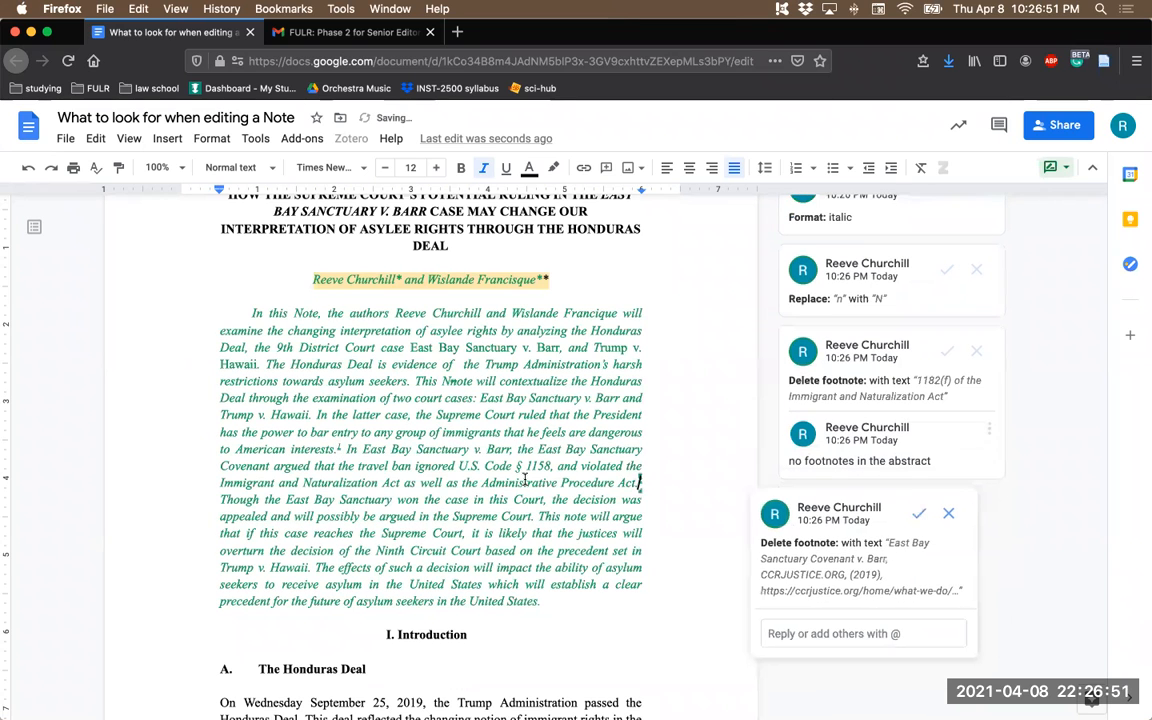
- Indent the Introduction paragraph beginning "On Wednesday September 25, 2019" with five spaces
{"action": "scroll", "coordinate": [524, 480], "scroll_direction": "down", "scroll_amount": 2}
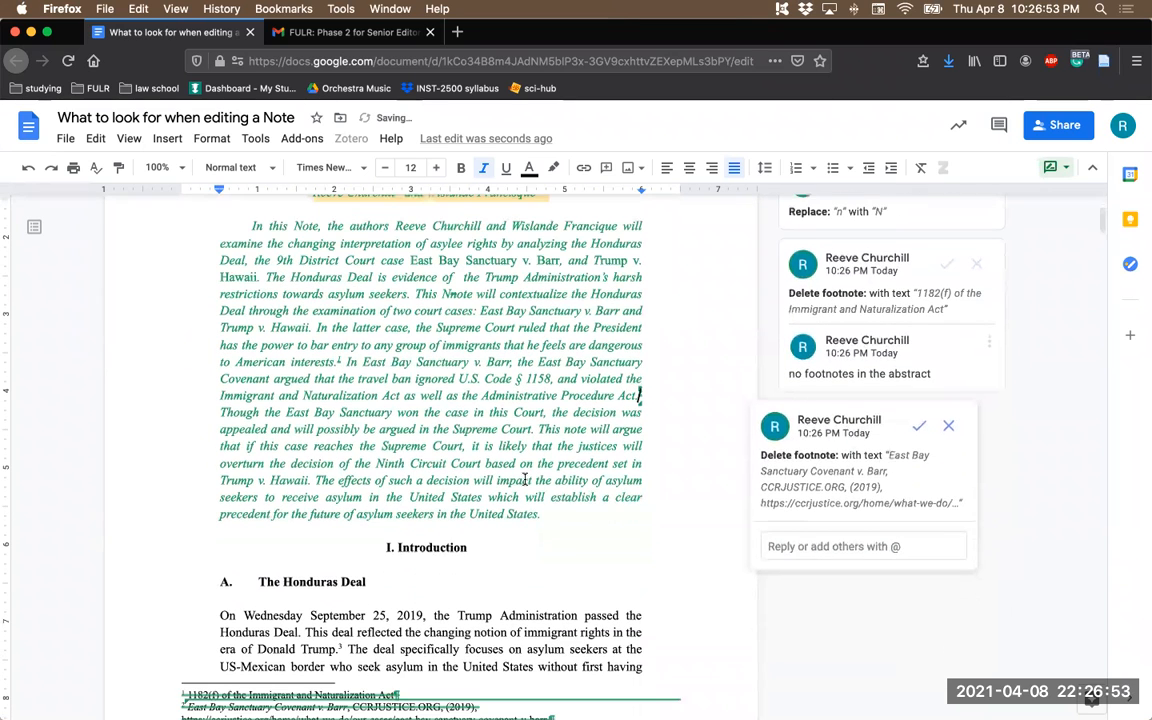
{"action": "scroll", "coordinate": [527, 476], "scroll_direction": "down", "scroll_amount": 2}
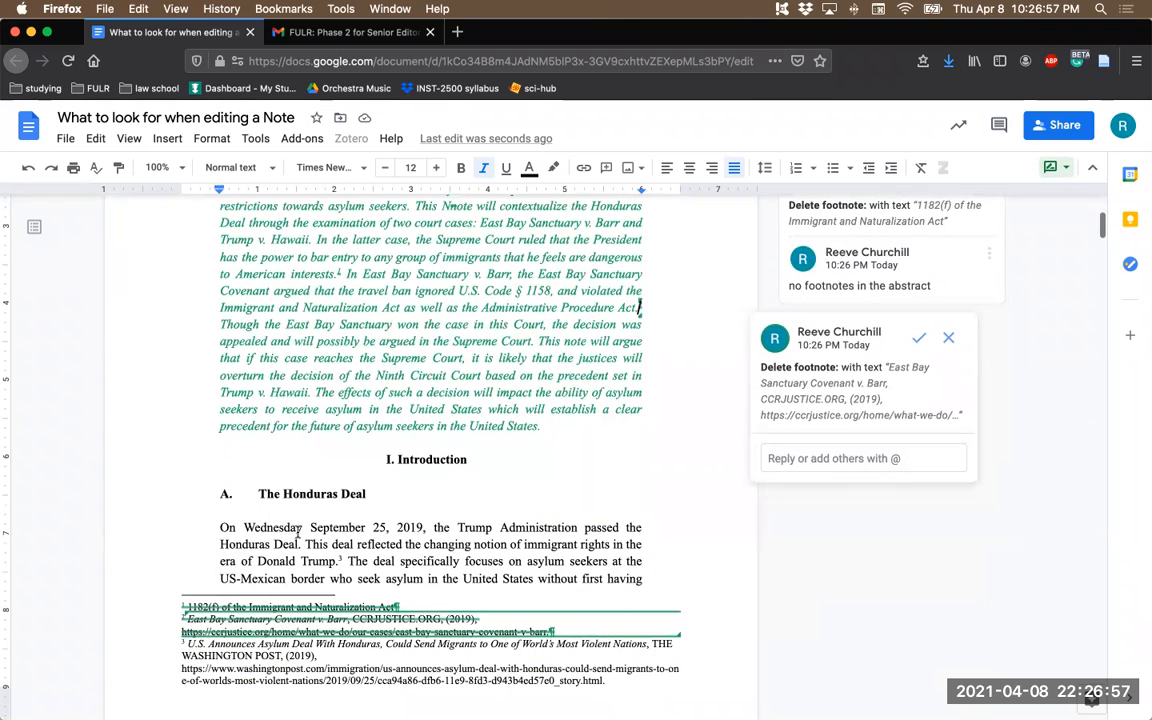
{"action": "scroll", "coordinate": [297, 532], "scroll_direction": "down", "scroll_amount": 1}
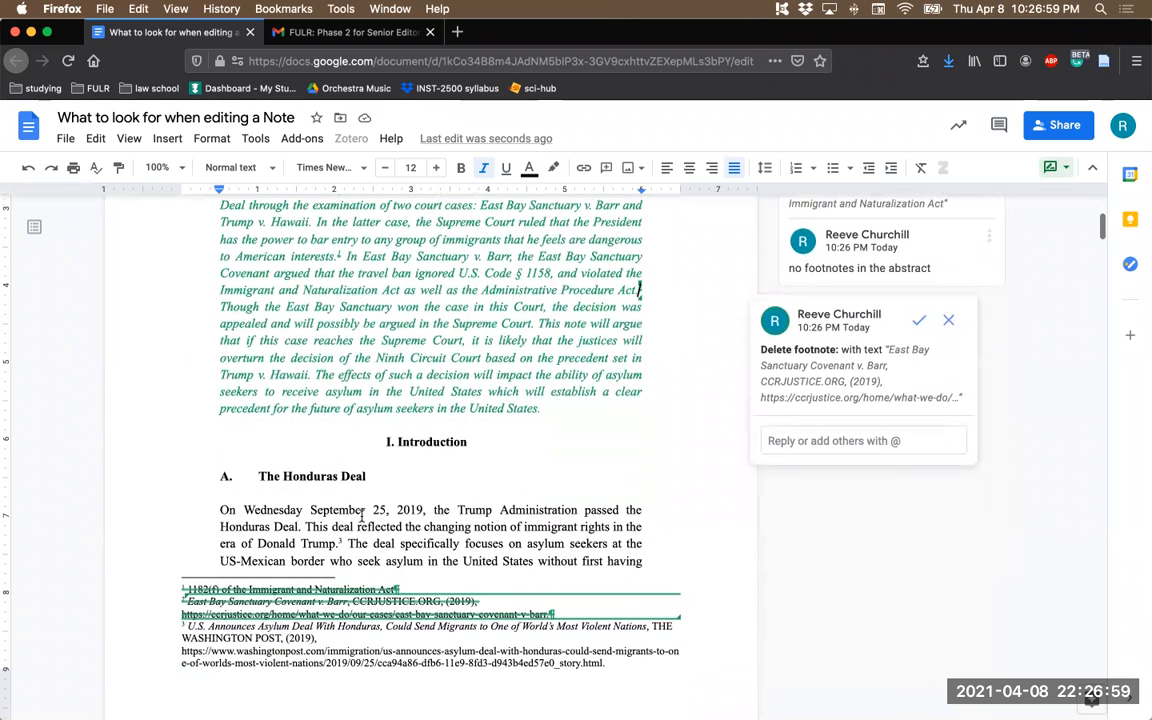
{"action": "scroll", "coordinate": [393, 521], "scroll_direction": "down", "scroll_amount": 1}
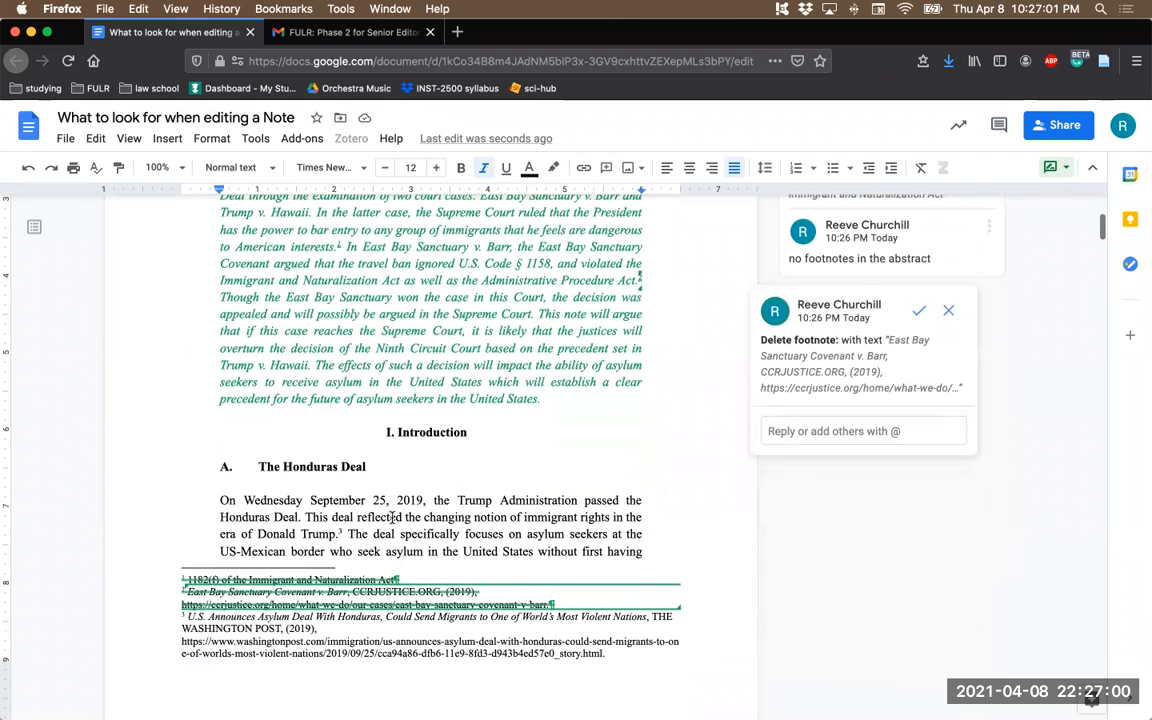
{"action": "left_click", "coordinate": [217, 500]}
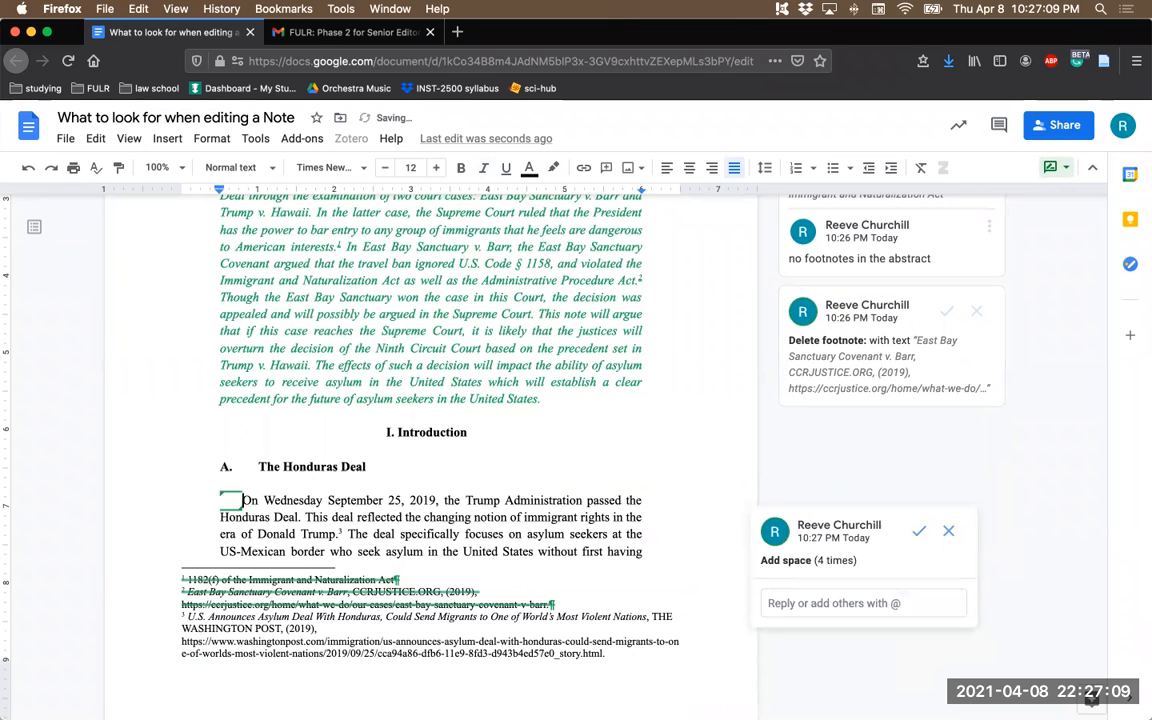
- Check the indentation of the following paragraphs and reply "indent the first line of each paragraph" to the added-space suggestion
{"action": "scroll", "coordinate": [431, 561], "scroll_direction": "down", "scroll_amount": 6}
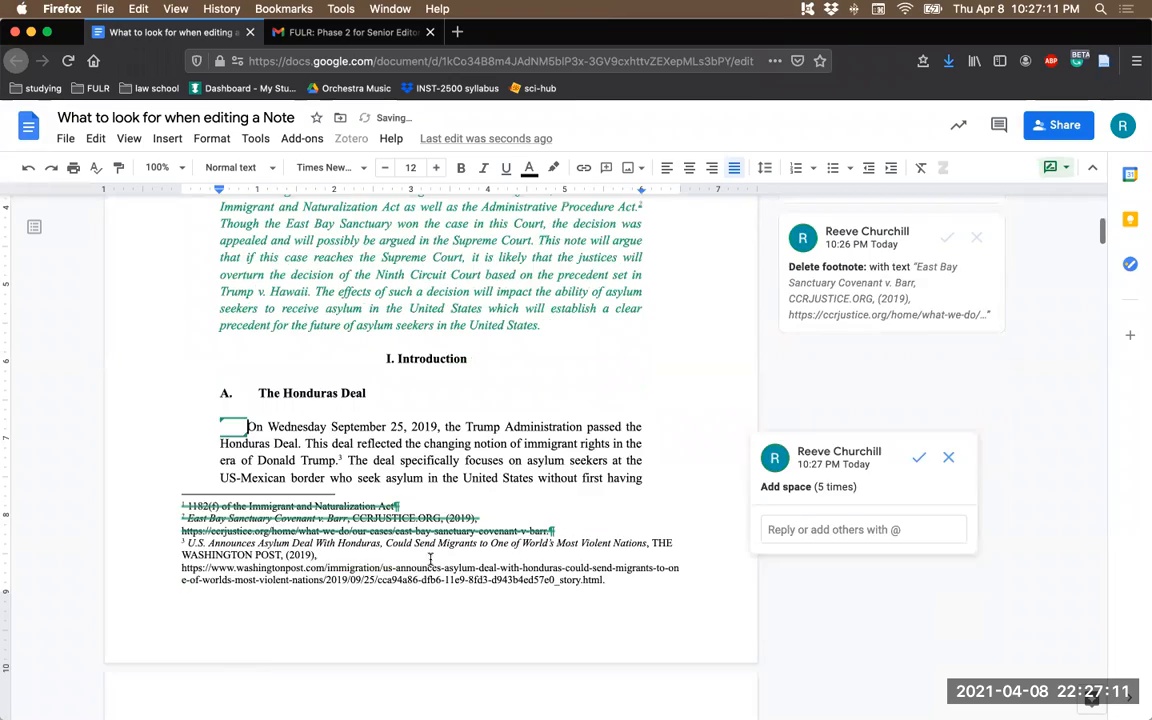
{"action": "scroll", "coordinate": [430, 560], "scroll_direction": "down", "scroll_amount": 5}
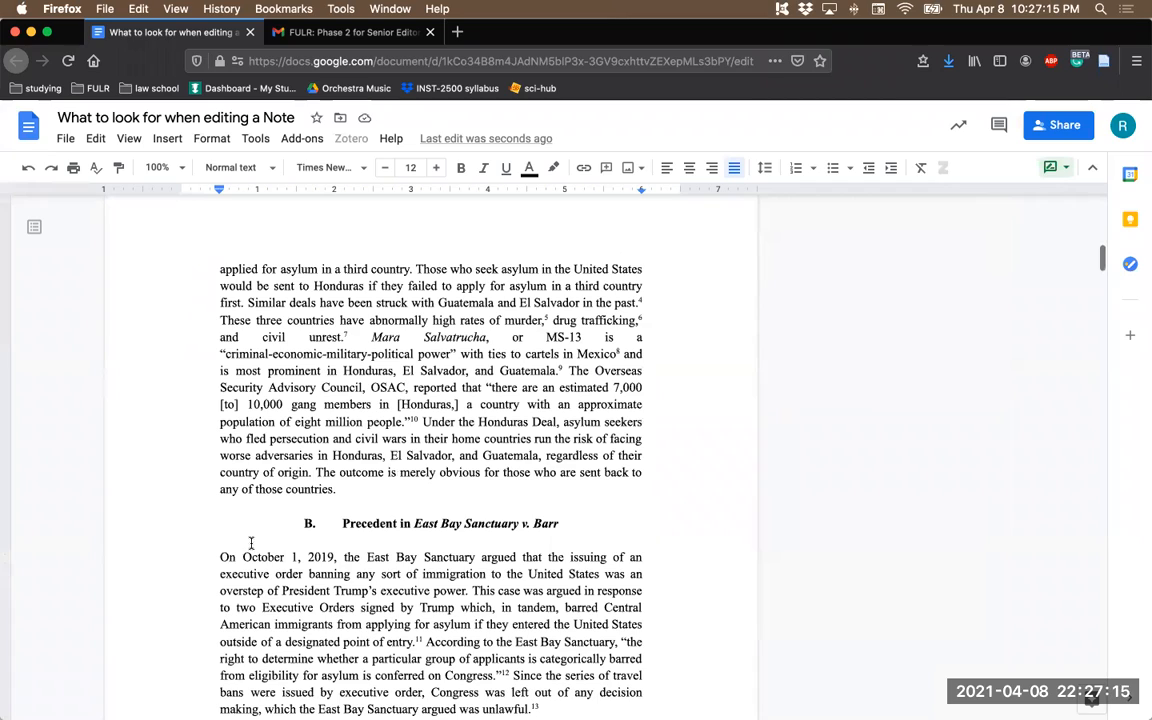
{"action": "scroll", "coordinate": [257, 563], "scroll_direction": "down", "scroll_amount": 6}
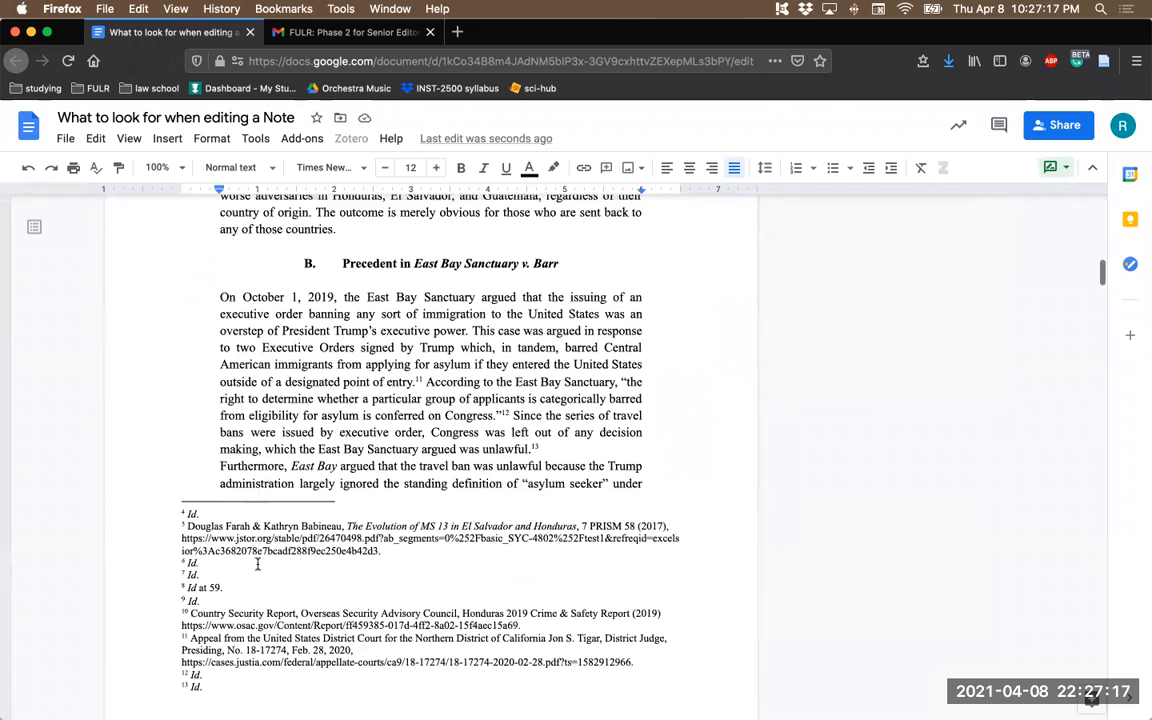
{"action": "scroll", "coordinate": [224, 453], "scroll_direction": "down", "scroll_amount": 12}
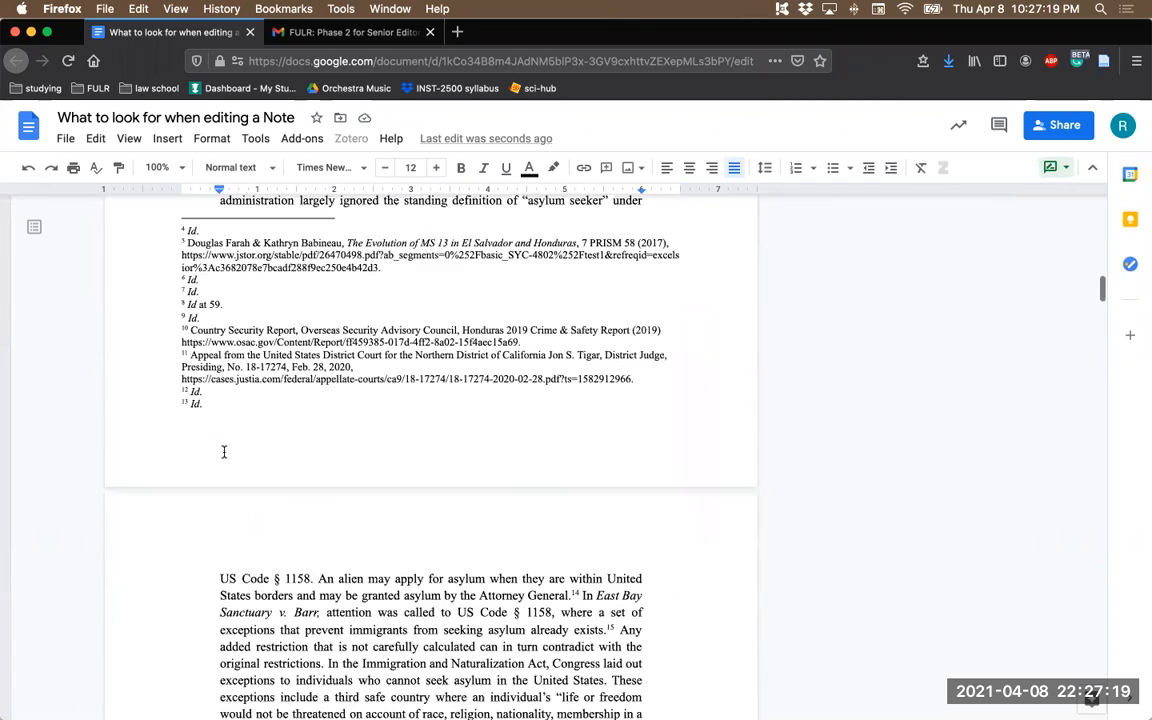
{"action": "scroll", "coordinate": [217, 520], "scroll_direction": "down", "scroll_amount": 2}
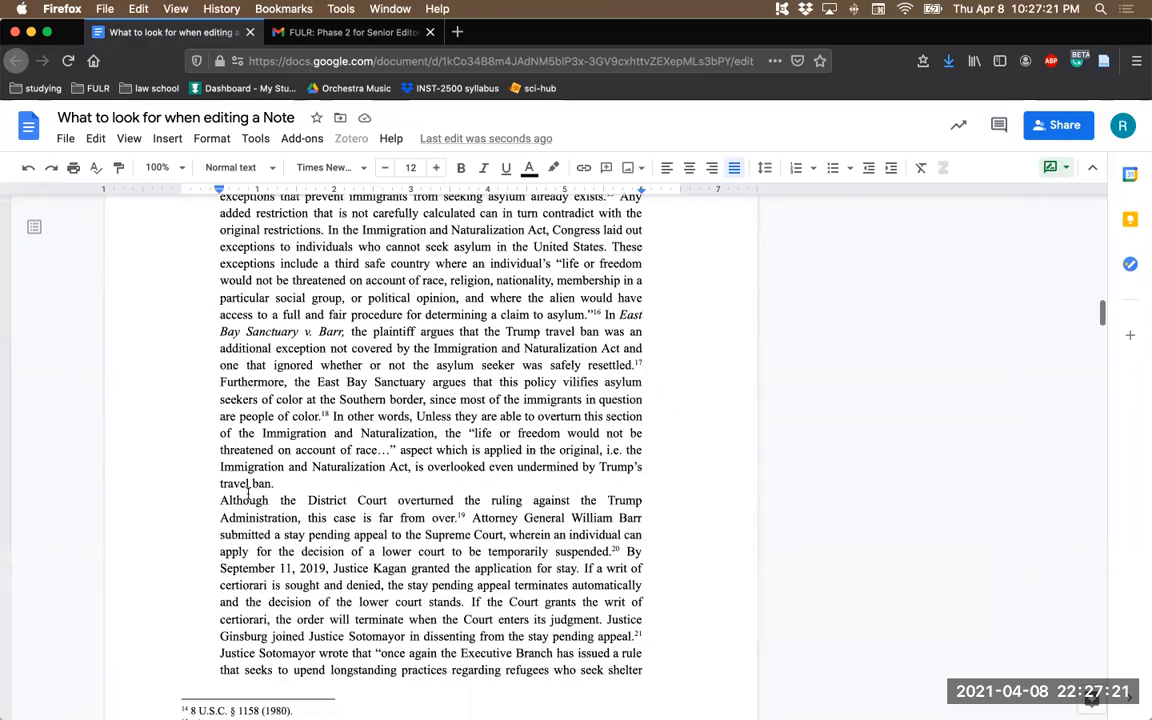
{"action": "scroll", "coordinate": [247, 492], "scroll_direction": "up", "scroll_amount": 15}
{"action": "scroll", "coordinate": [247, 497], "scroll_direction": "up", "scroll_amount": 15}
{"action": "left_click", "coordinate": [835, 456]}
{"action": "type", "text": "indent the first line ofline of"}
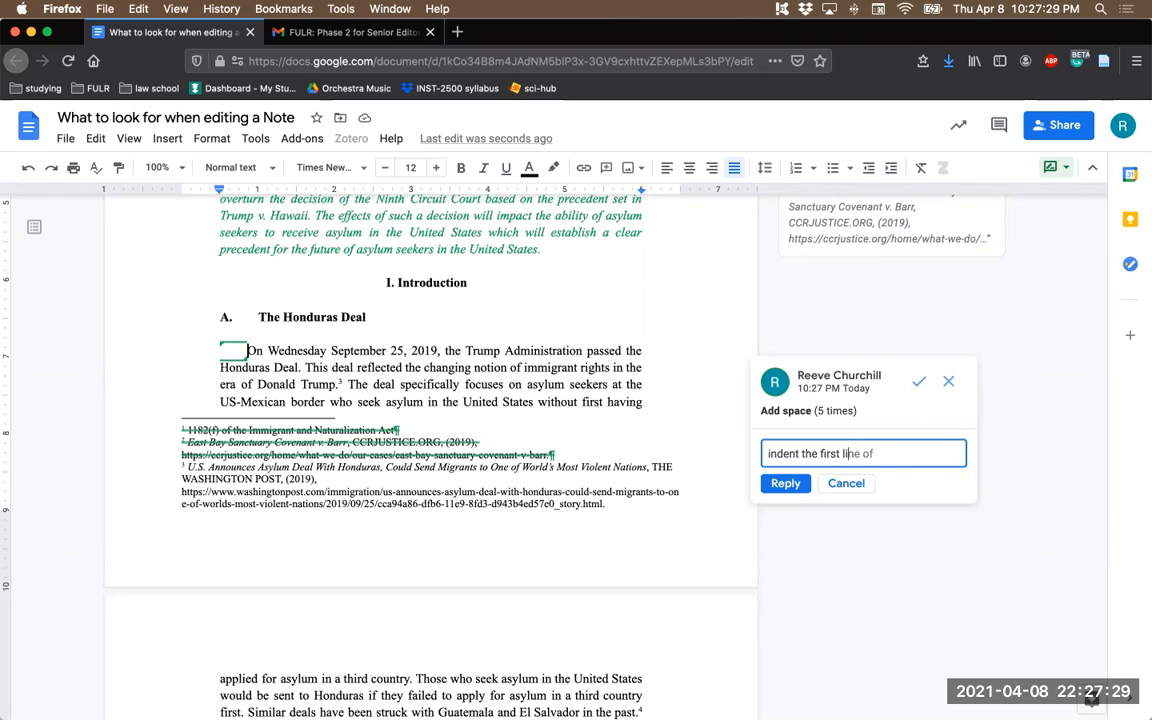
{"action": "type", "text": " each paragraph"}
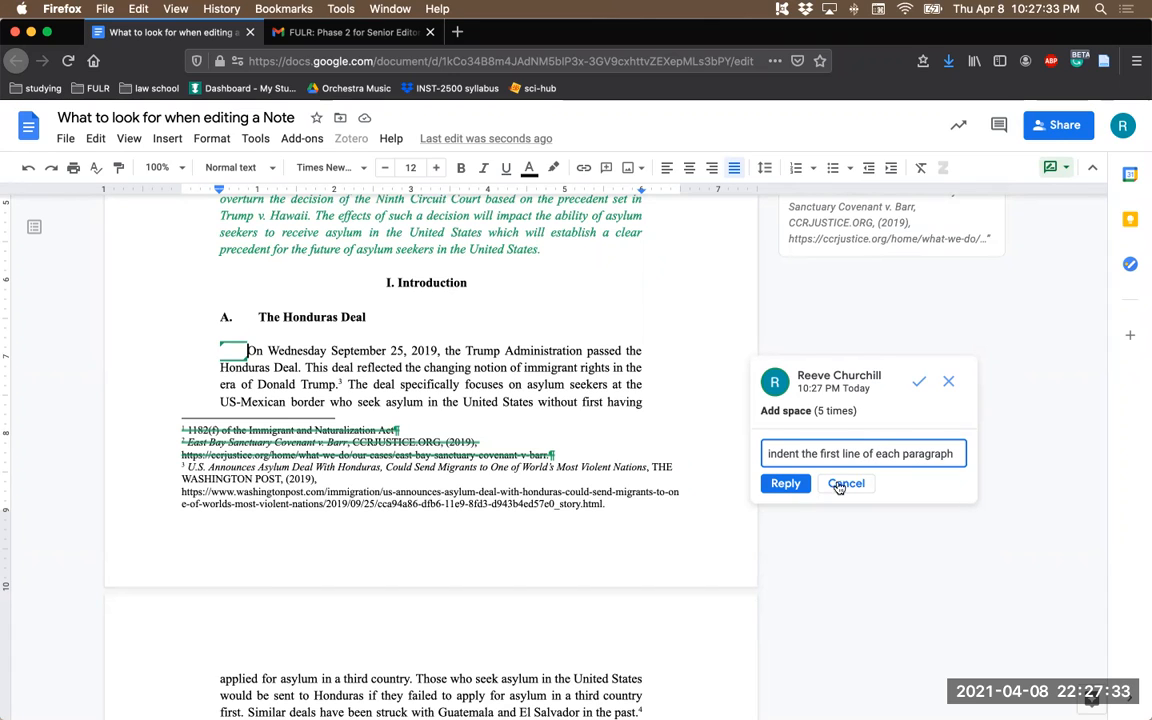
{"action": "left_click", "coordinate": [781, 483]}
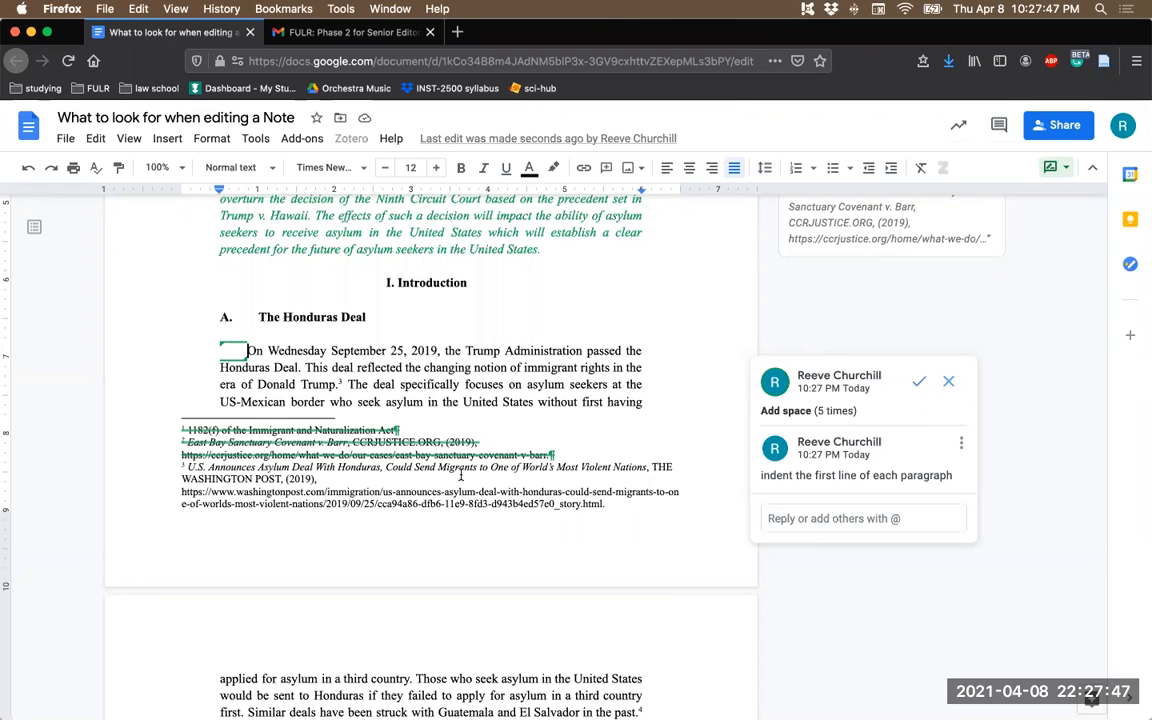
- Open the Washington Post link cited in footnote 3 in a new browser tab and locate the article's byline
{"action": "scroll", "coordinate": [352, 466], "scroll_direction": "up", "scroll_amount": 1}
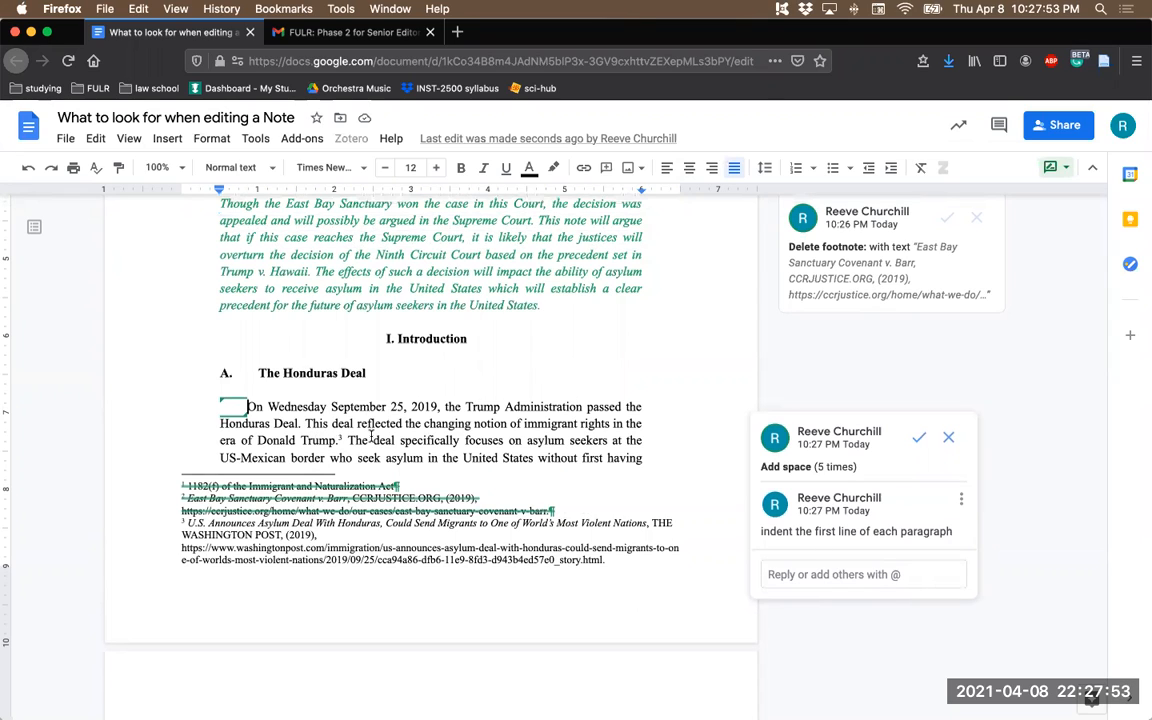
{"action": "scroll", "coordinate": [300, 470], "scroll_direction": "down", "scroll_amount": 1}
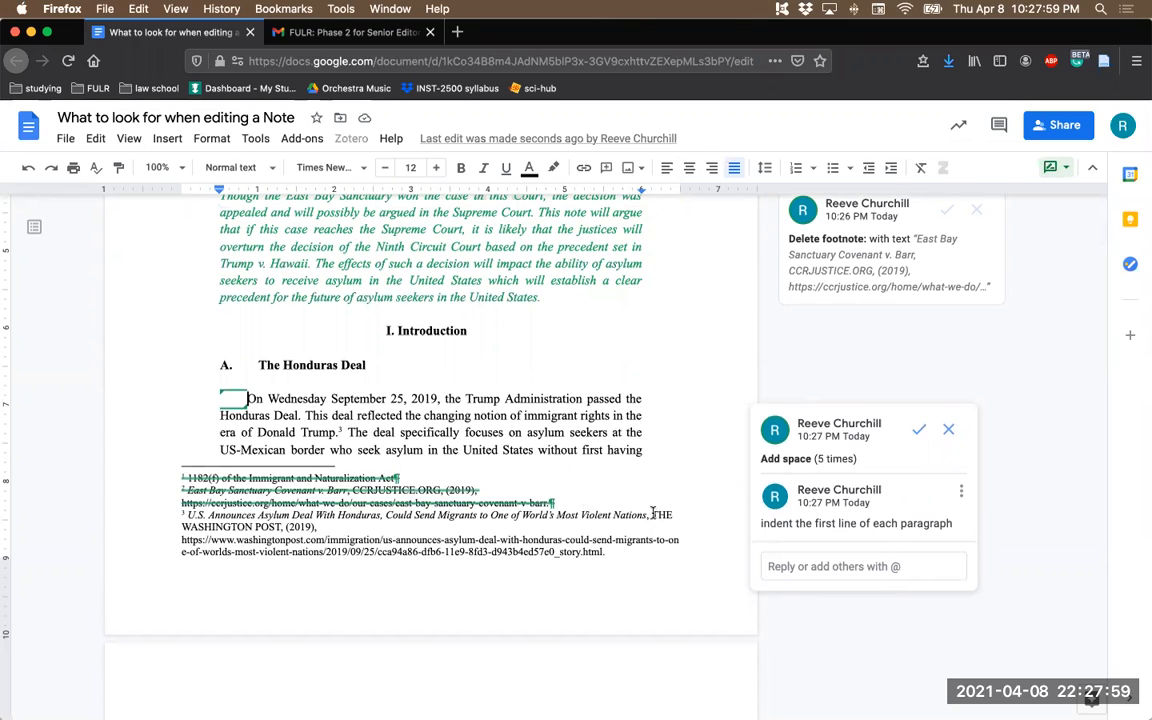
{"action": "left_click_drag", "start_coordinate": [604, 552], "coordinate": [179, 543]}
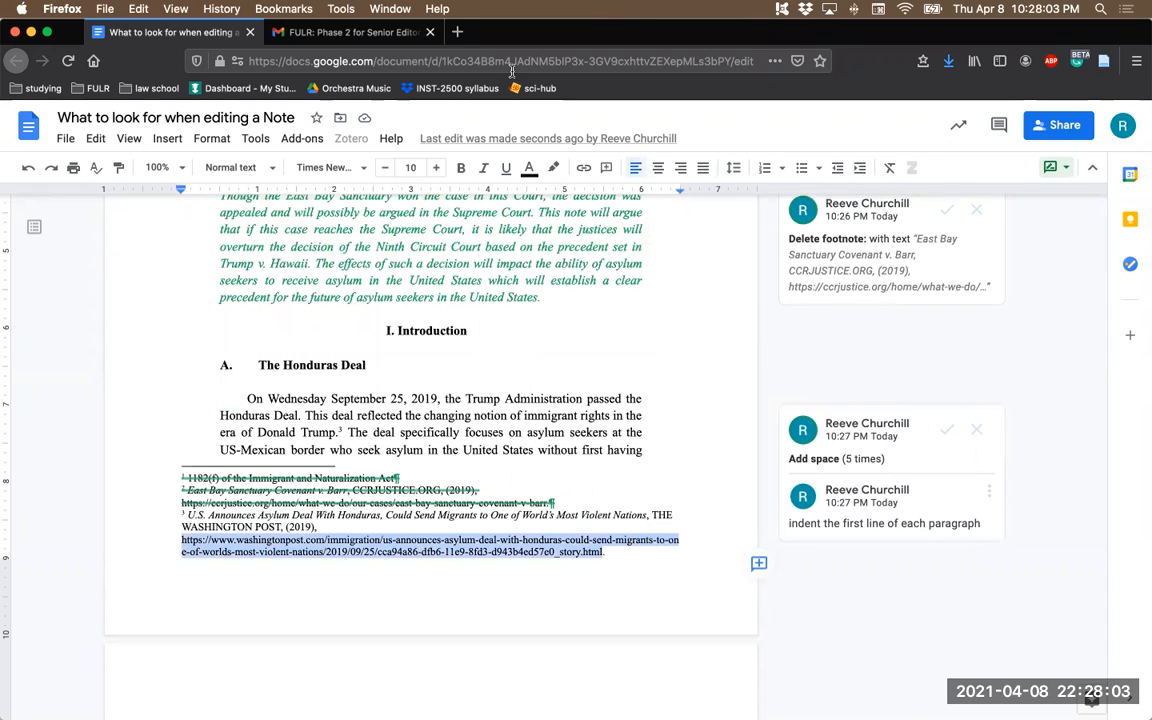
{"action": "left_click", "coordinate": [457, 32]}
{"action": "type", "text": "https://www.washingtonpost.com/immigration/us-announces-asylum-deal-with-honduras-could-send-migrants-to-one-of-worlds-most-violent-nations/2019/09/25/cca94a86-df65-11e9-8fd3-d8f43b4ed07e_story.html"}
{"action": "key", "text": "Return"}
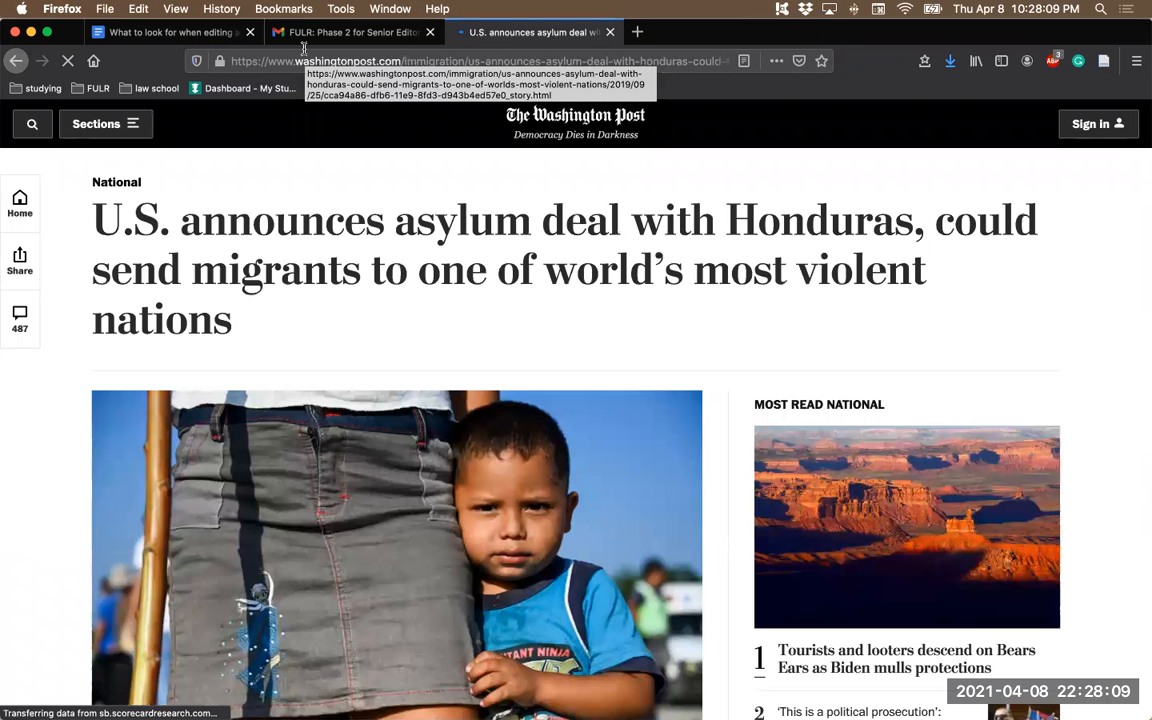
{"action": "left_click", "coordinate": [183, 30]}
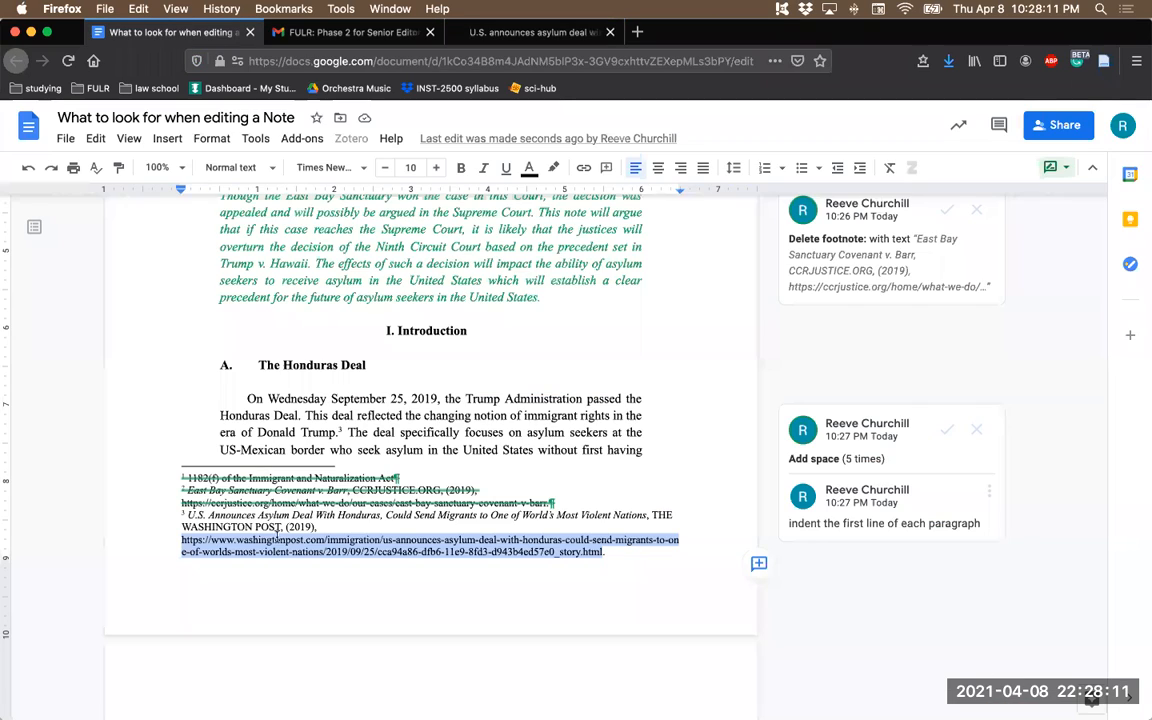
{"action": "left_click", "coordinate": [520, 32]}
{"action": "scroll", "coordinate": [408, 265], "scroll_direction": "down", "scroll_amount": 5}
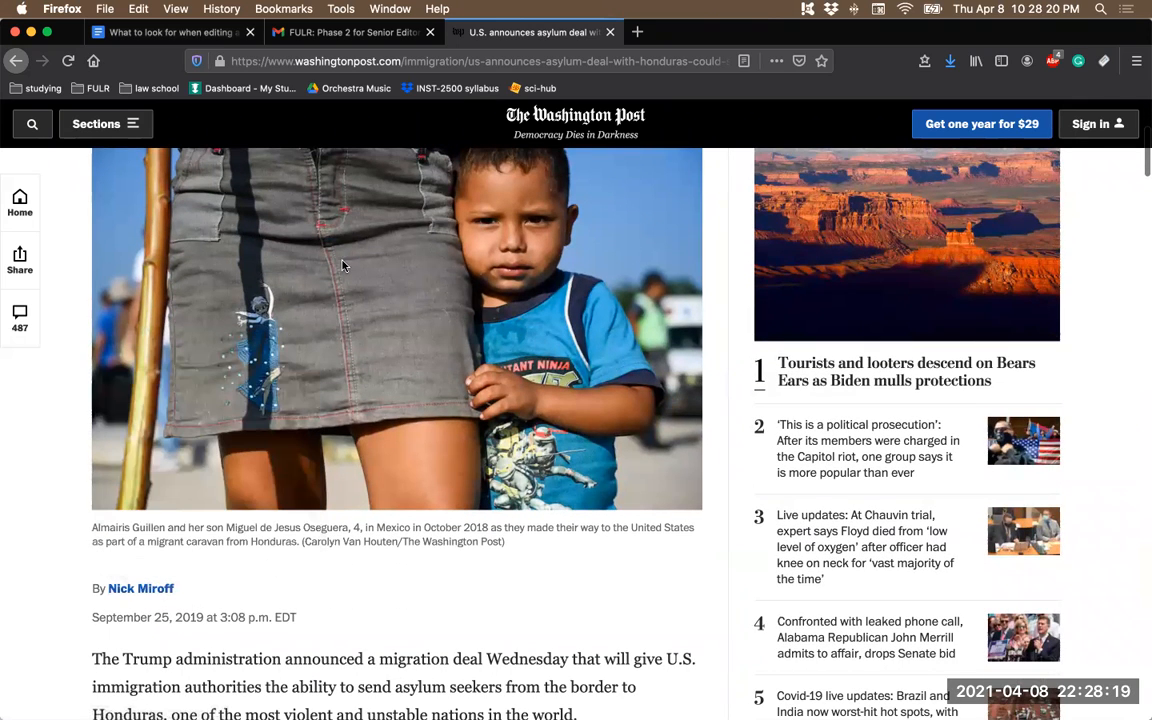
- Back in the Note, insert the article author's full name and a comma before the title in footnote 3
{"action": "left_click", "coordinate": [188, 30]}
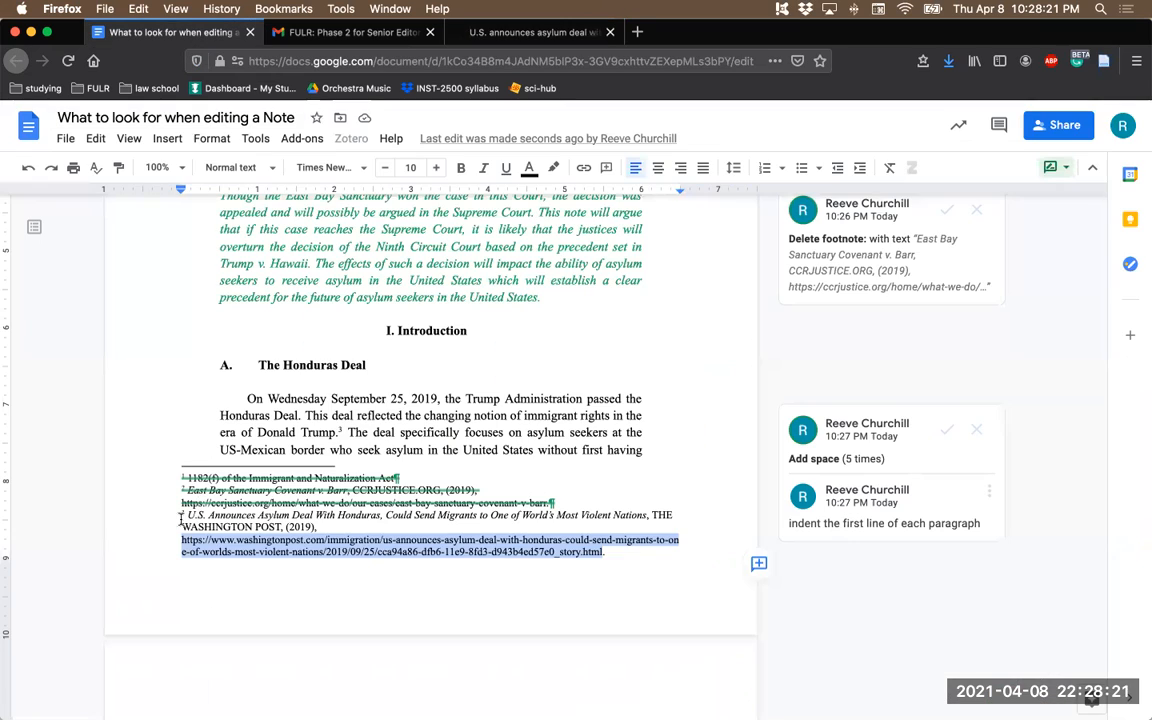
{"action": "key", "text": "Left"}
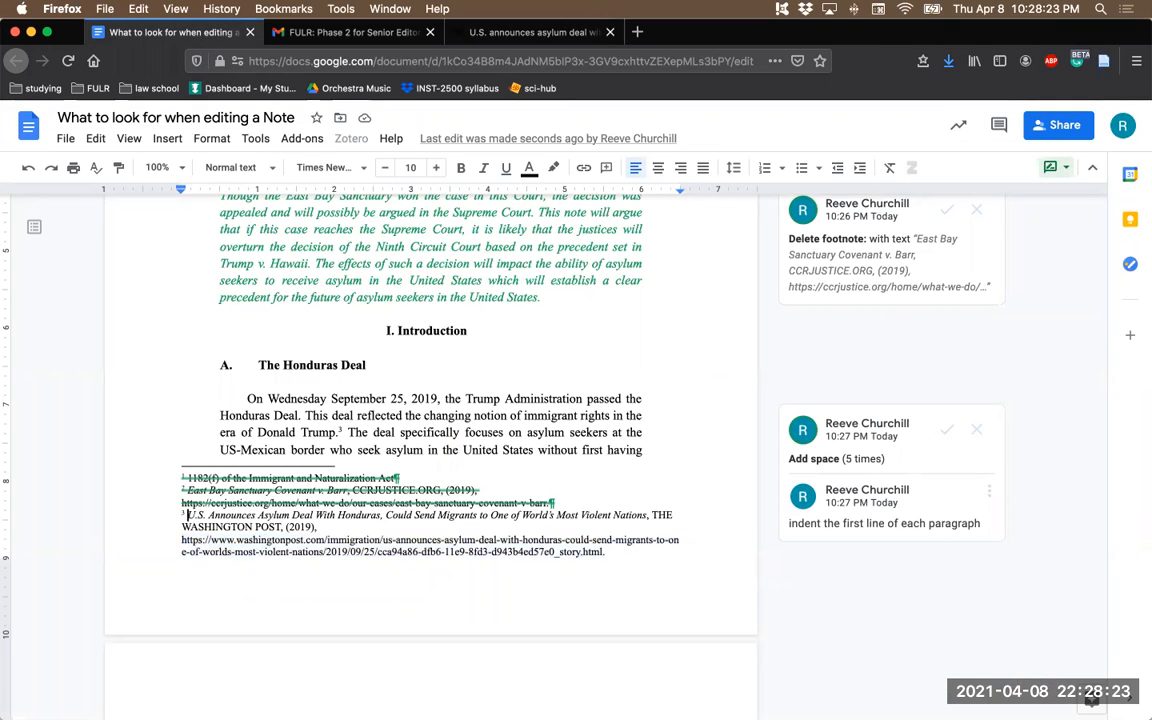
{"action": "type", "text": "Nick Miroff,"}
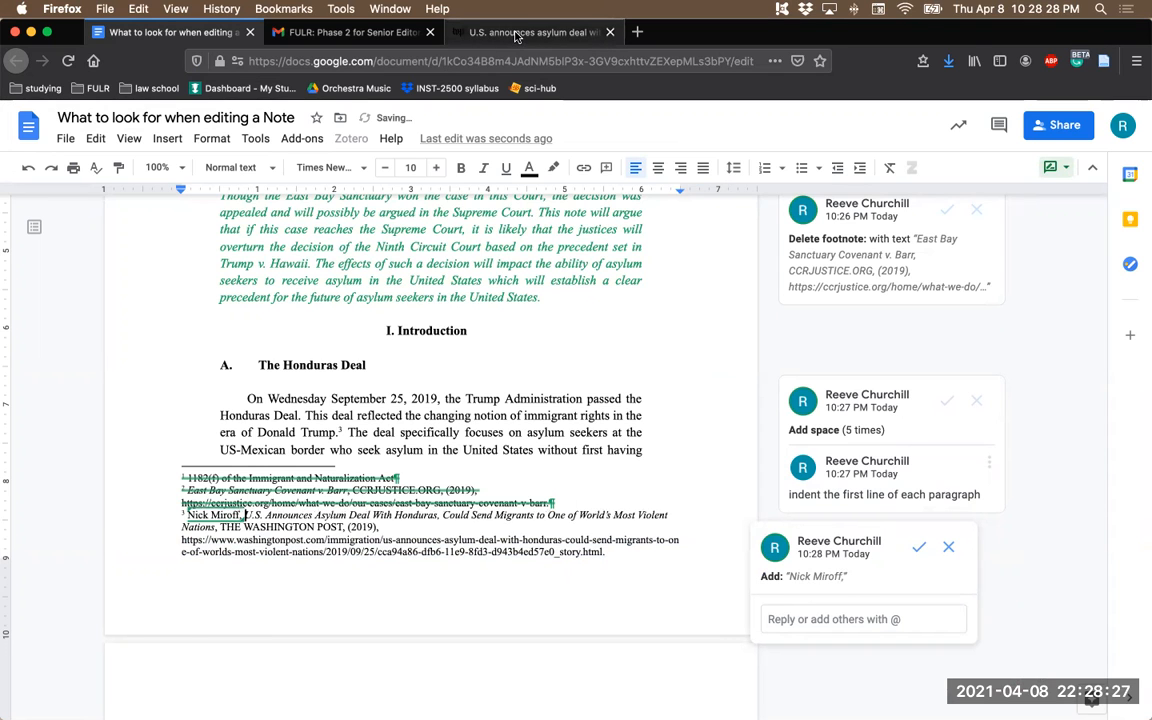
- Check the article's publication date and add "Sept. 25," before 2019 in footnote 3
{"action": "left_click", "coordinate": [466, 34]}
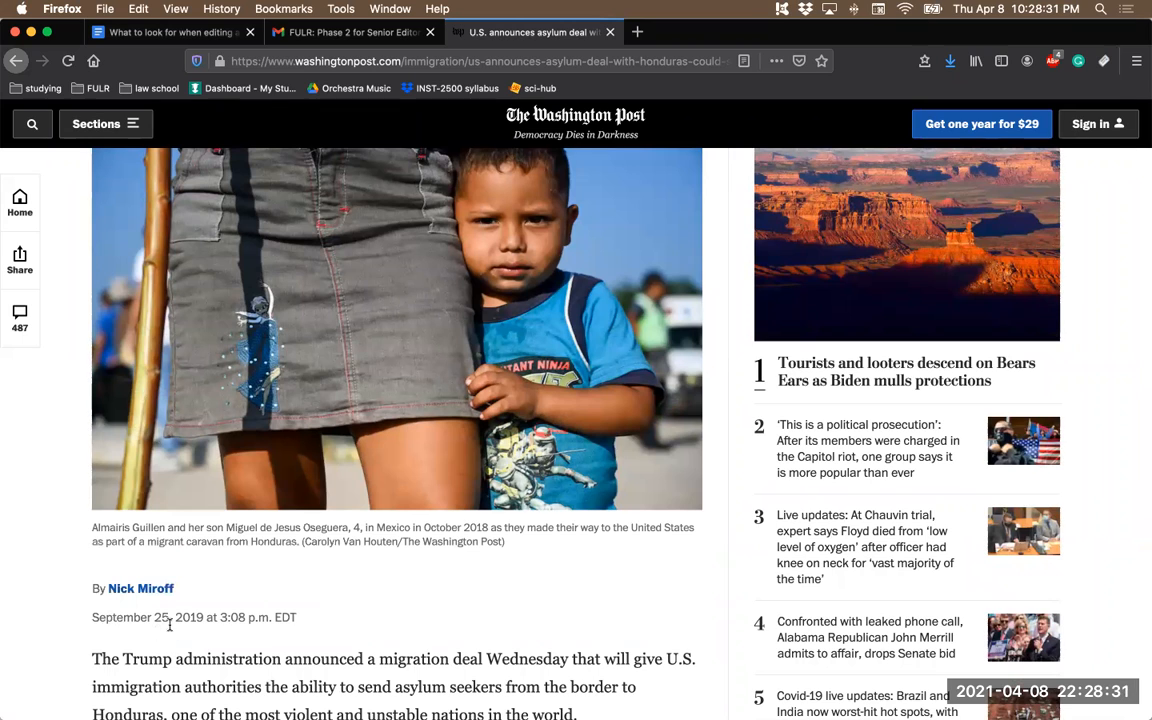
{"action": "left_click", "coordinate": [180, 34]}
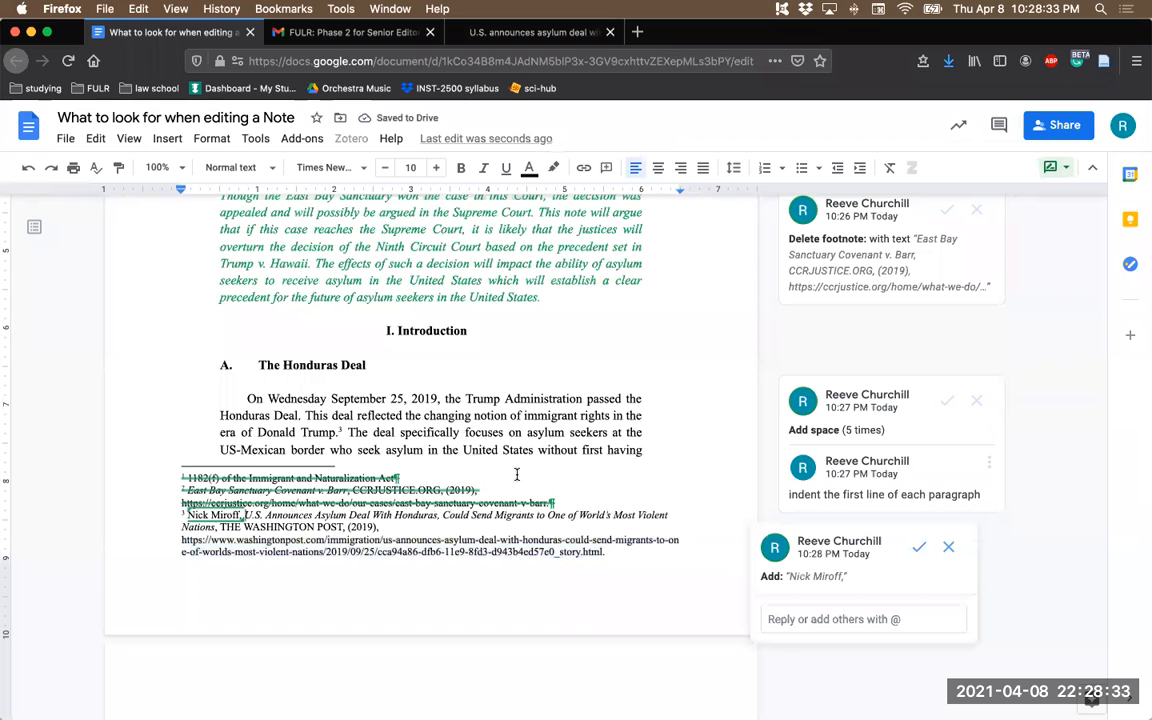
{"action": "left_click", "coordinate": [351, 527]}
{"action": "type", "text": "Sept. 25,"}
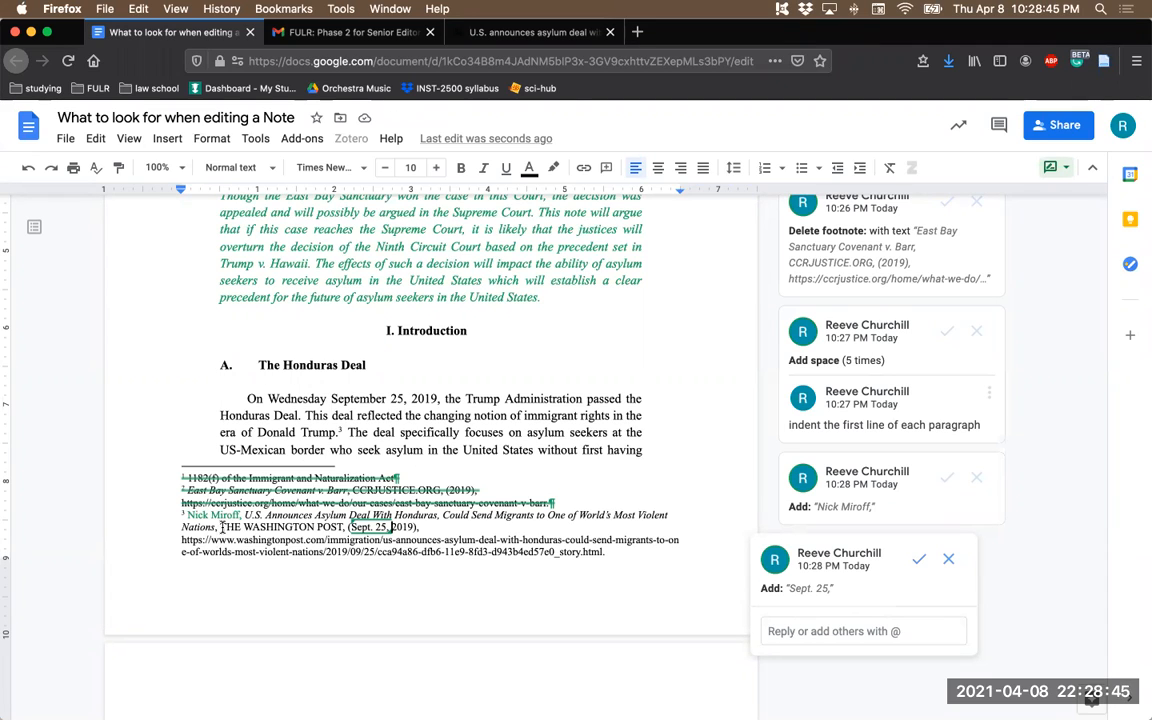
- Select THE WASHINGTON POST in footnote 3, search the web for "small caps" and open the FSymbols small caps font generator
{"action": "left_click_drag", "start_coordinate": [218, 527], "coordinate": [341, 527]}
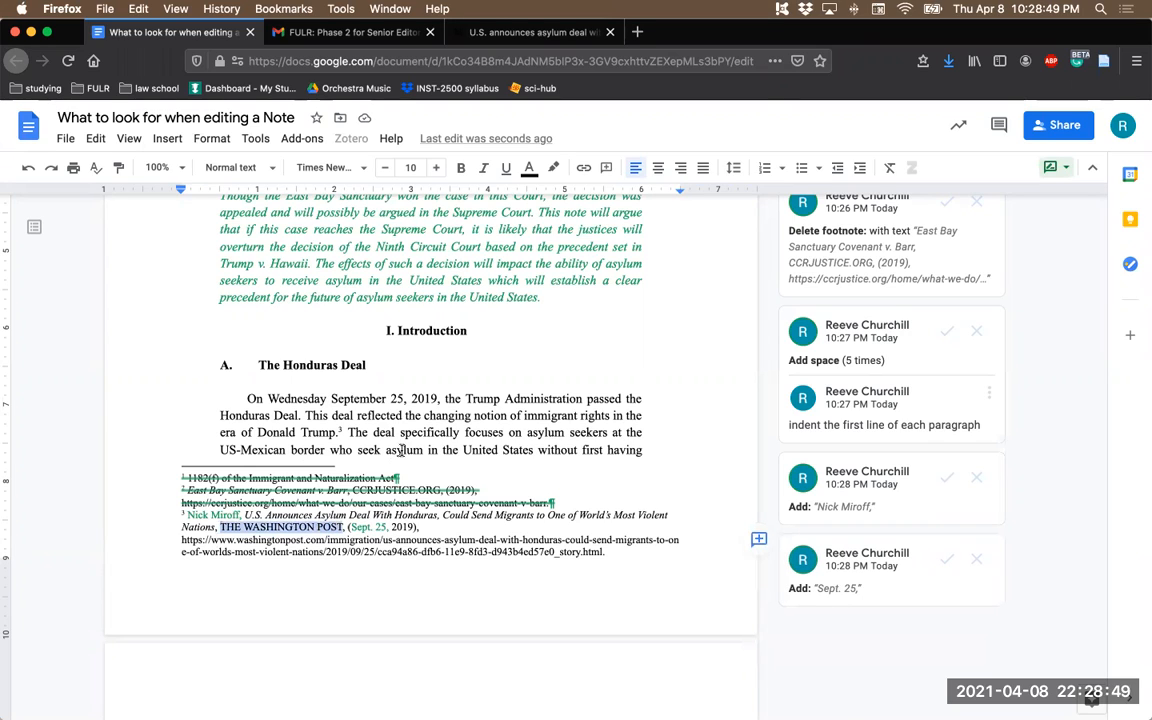
{"action": "left_click", "coordinate": [637, 32]}
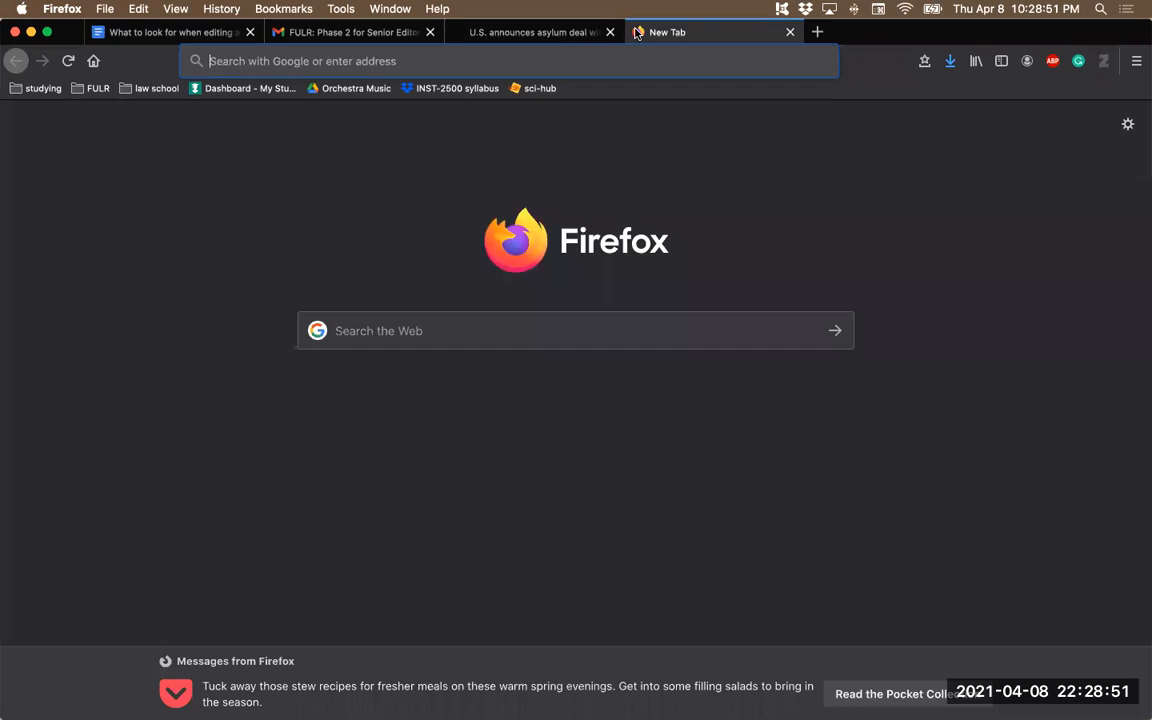
{"action": "type", "text": "small caps"}
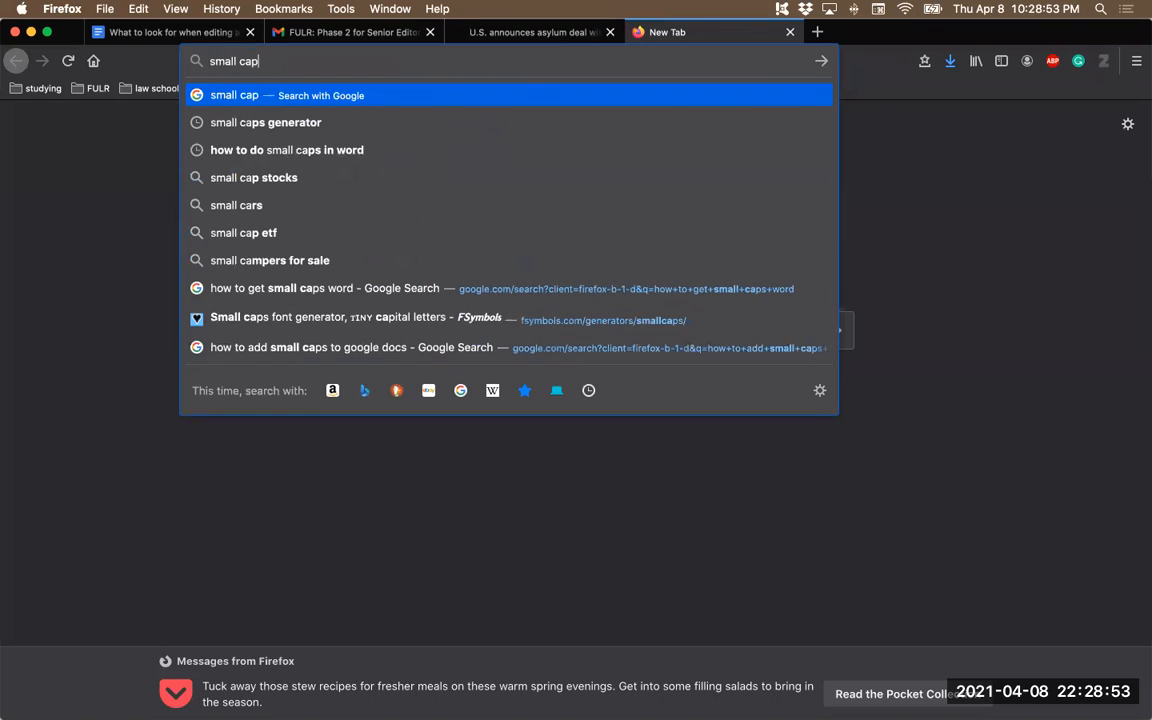
{"action": "key", "text": "Return"}
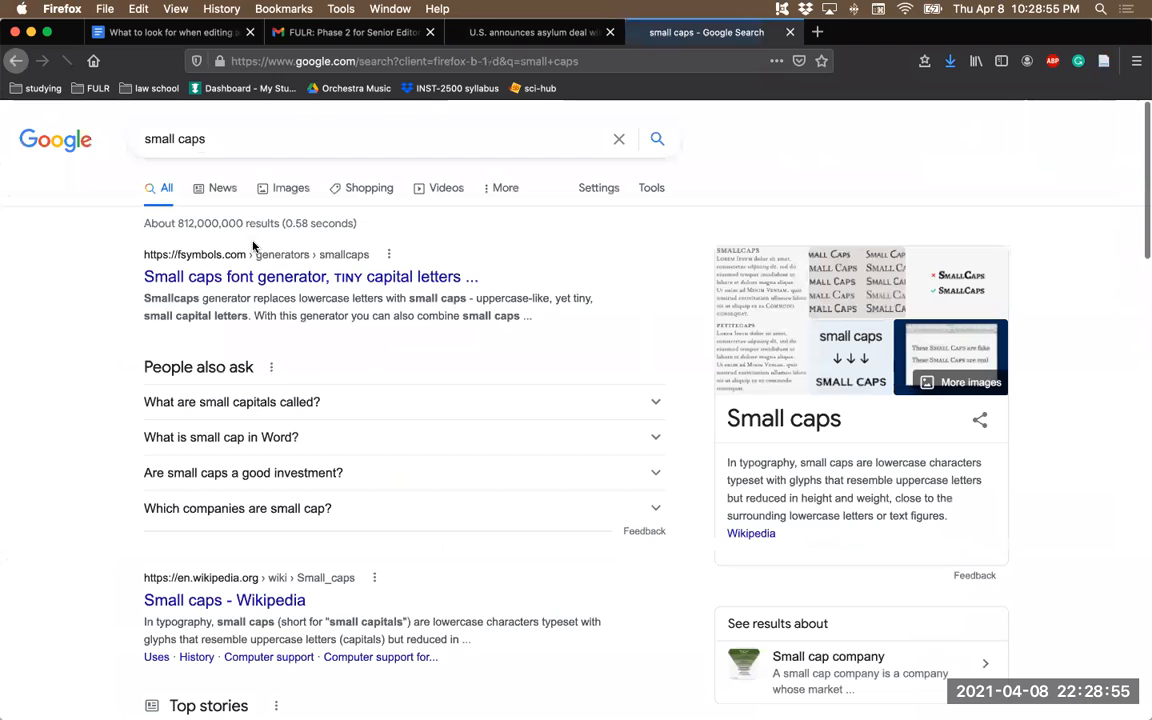
{"action": "left_click", "coordinate": [240, 276]}
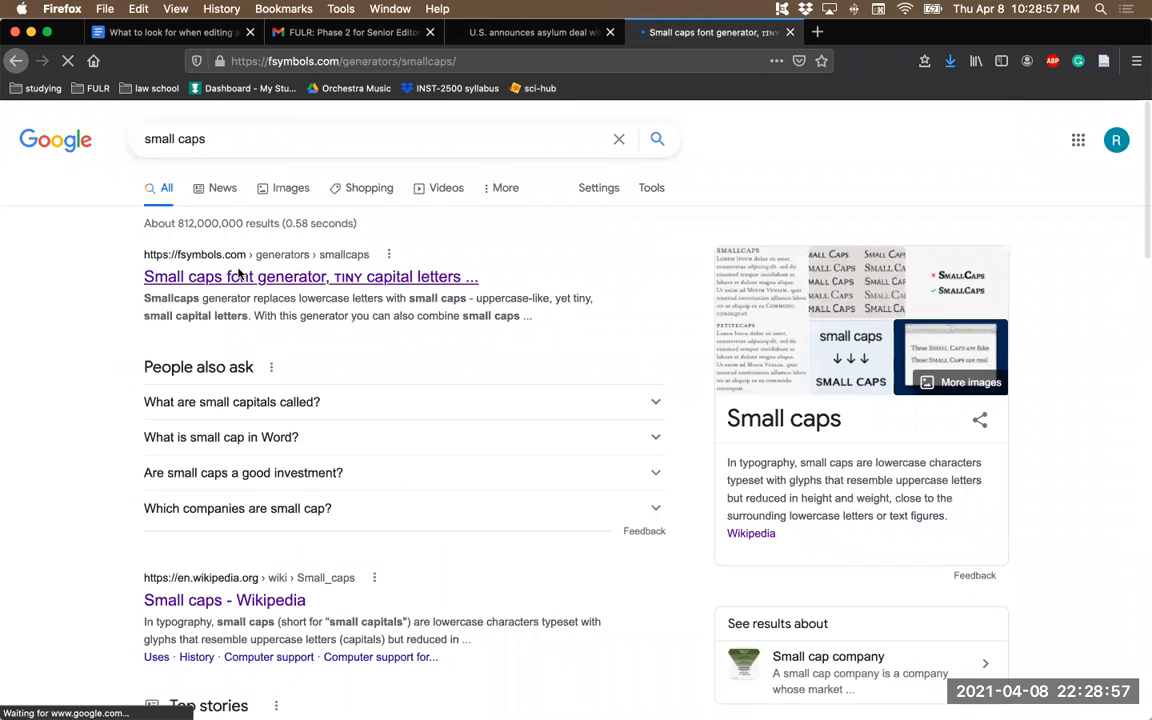
- Generate small-caps text for "The Washington Post" and copy the first converted version
{"action": "type", "text": "The"}
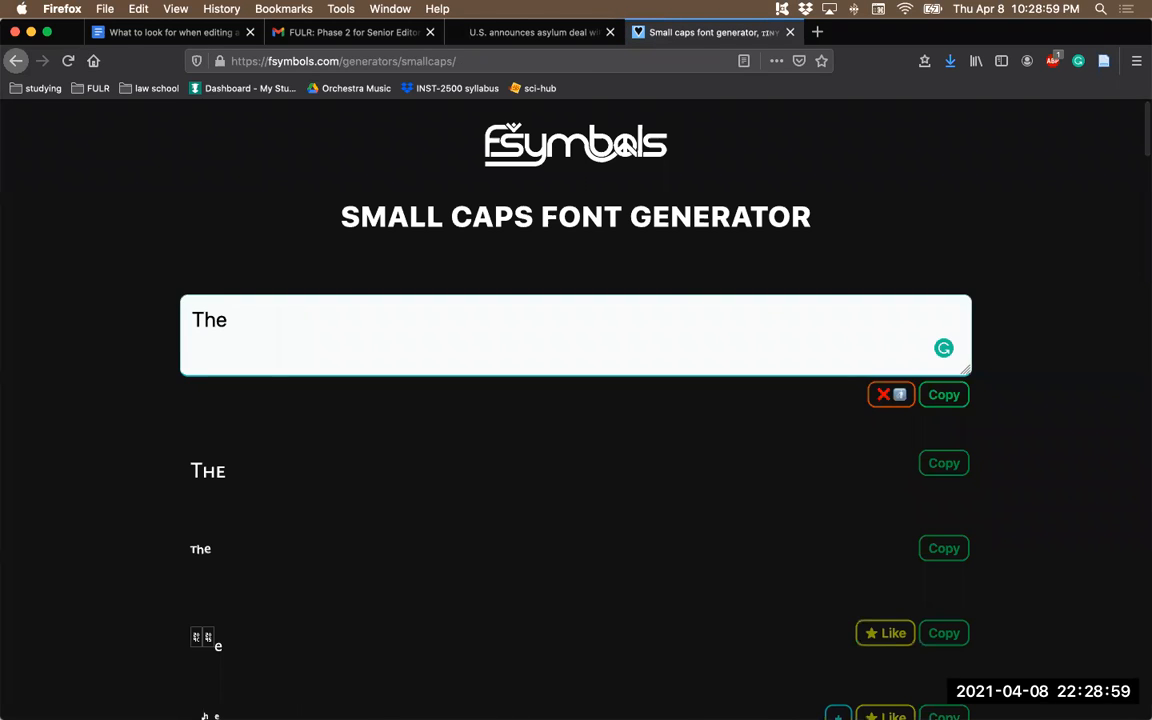
{"action": "type", "text": " Washingto"}
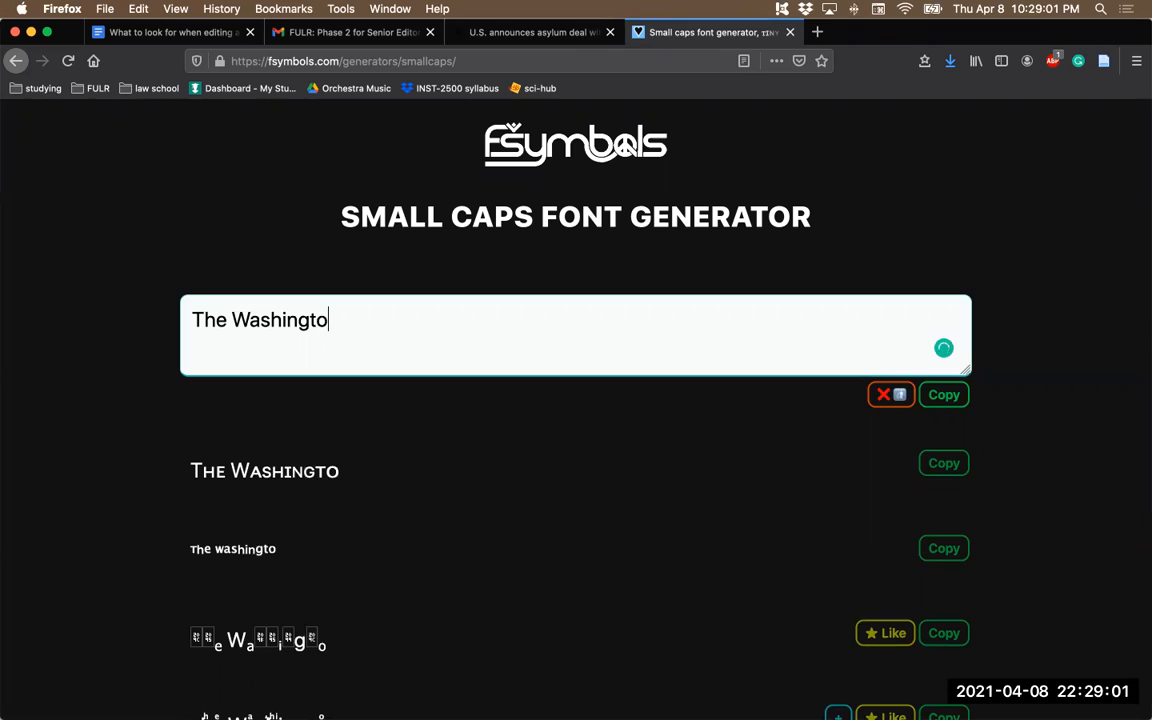
{"action": "type", "text": "n Post"}
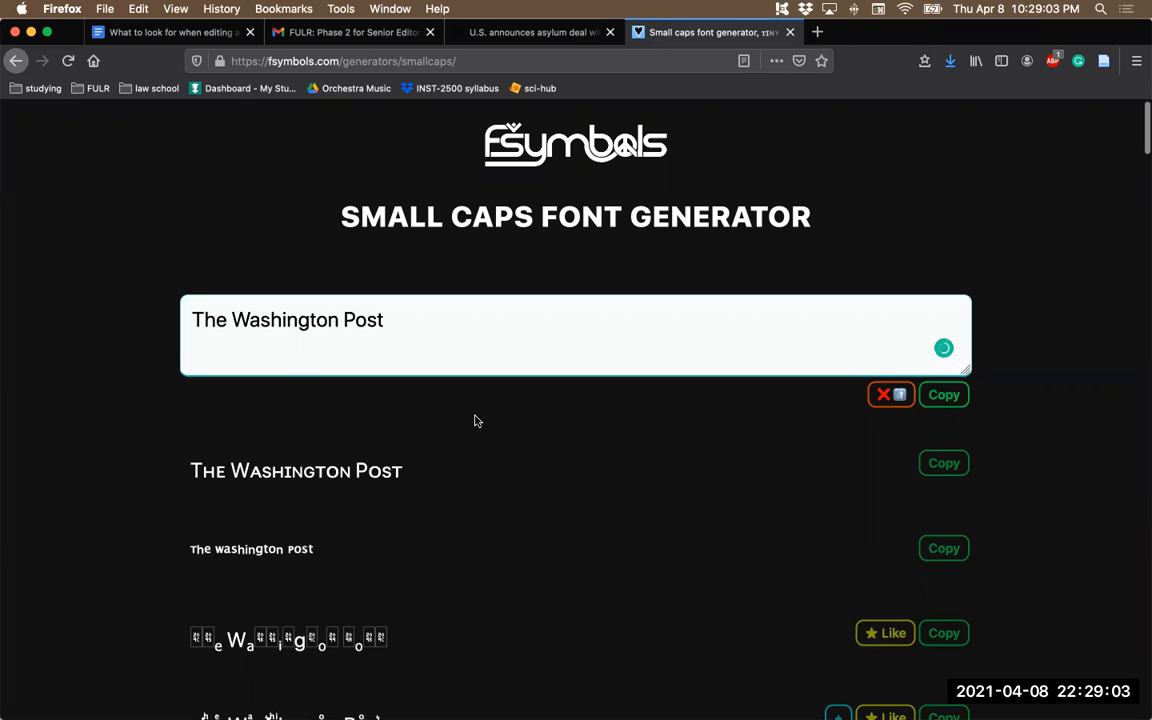
{"action": "left_click", "coordinate": [943, 463]}
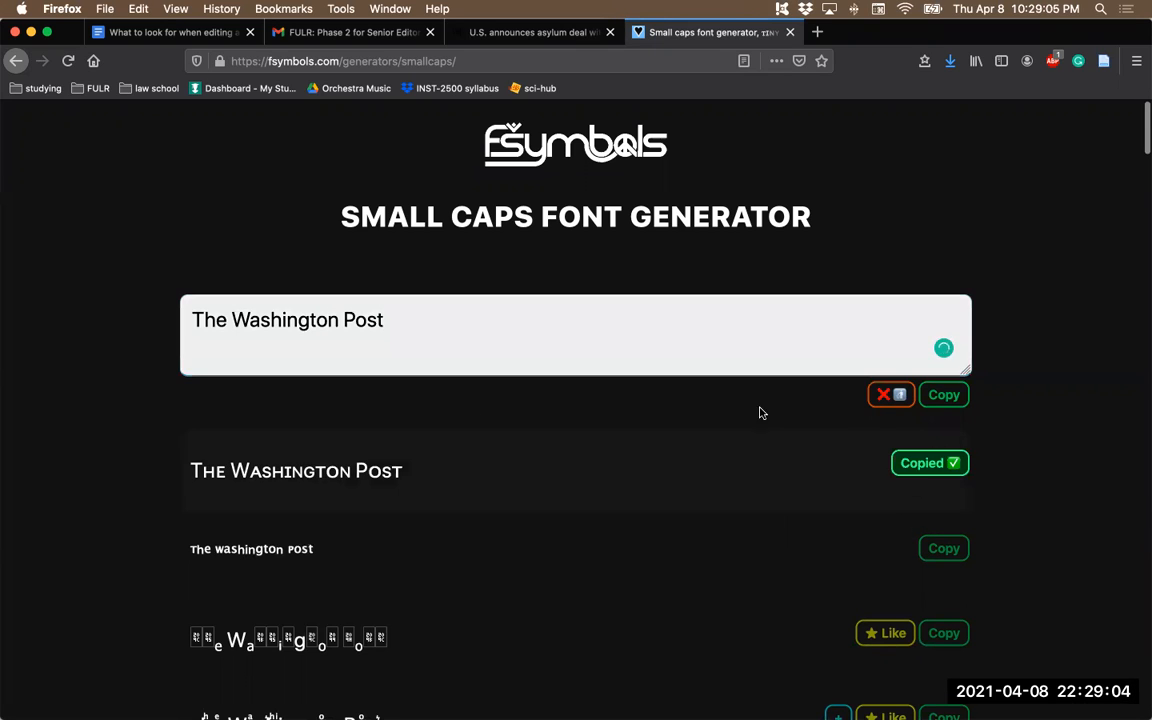
- Return to the Note and replace THE WASHINGTON POST in footnote 3 with the copied small-caps text
{"action": "left_click", "coordinate": [197, 34]}
{"action": "key", "text": "ctrl+v"}
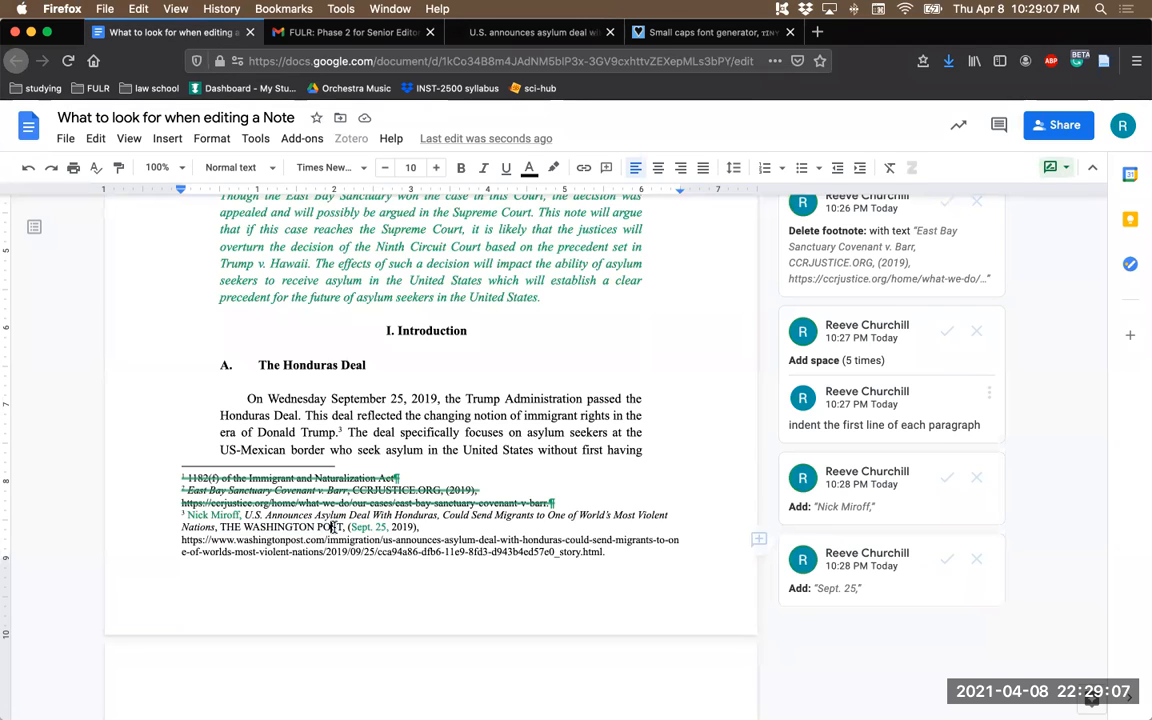
{"action": "left_click_drag", "start_coordinate": [343, 527], "coordinate": [221, 527]}
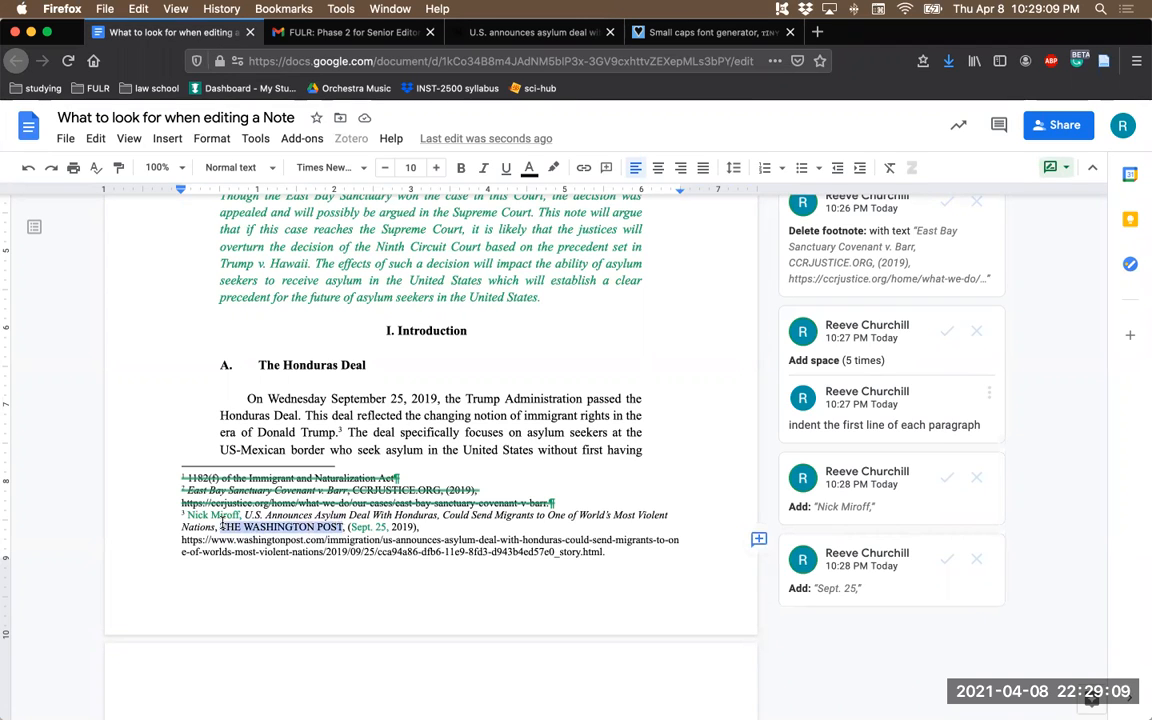
{"action": "key", "text": "ctrl+v"}
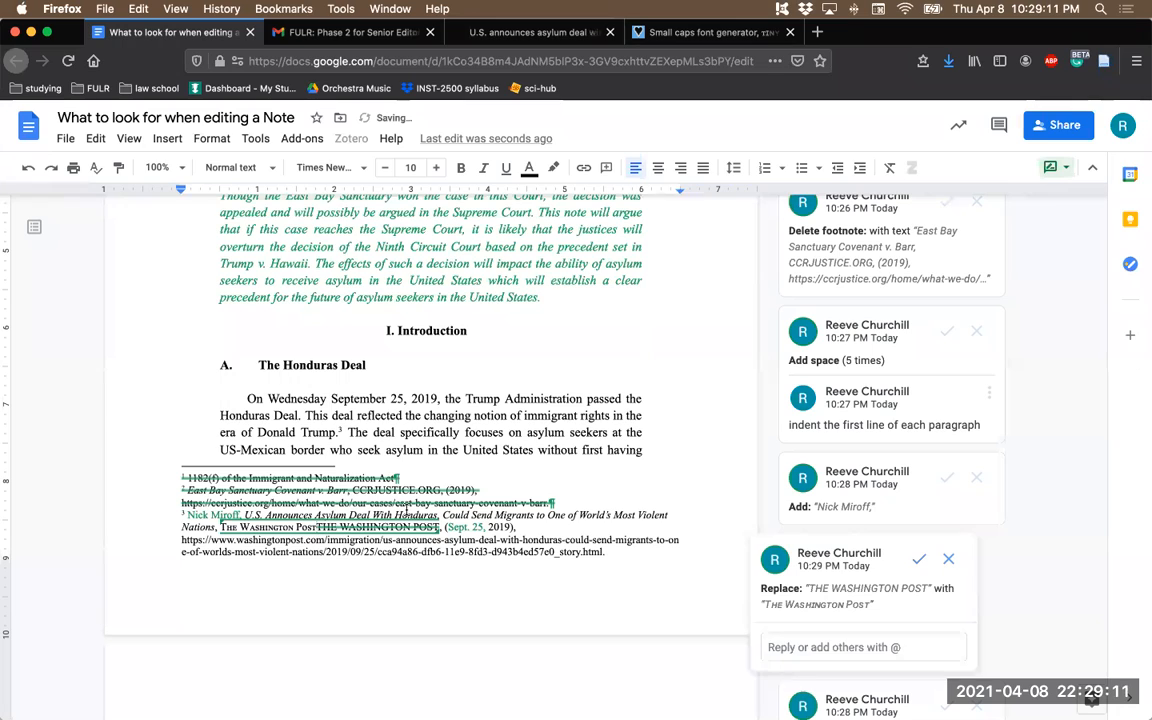
{"action": "left_click", "coordinate": [407, 515]}
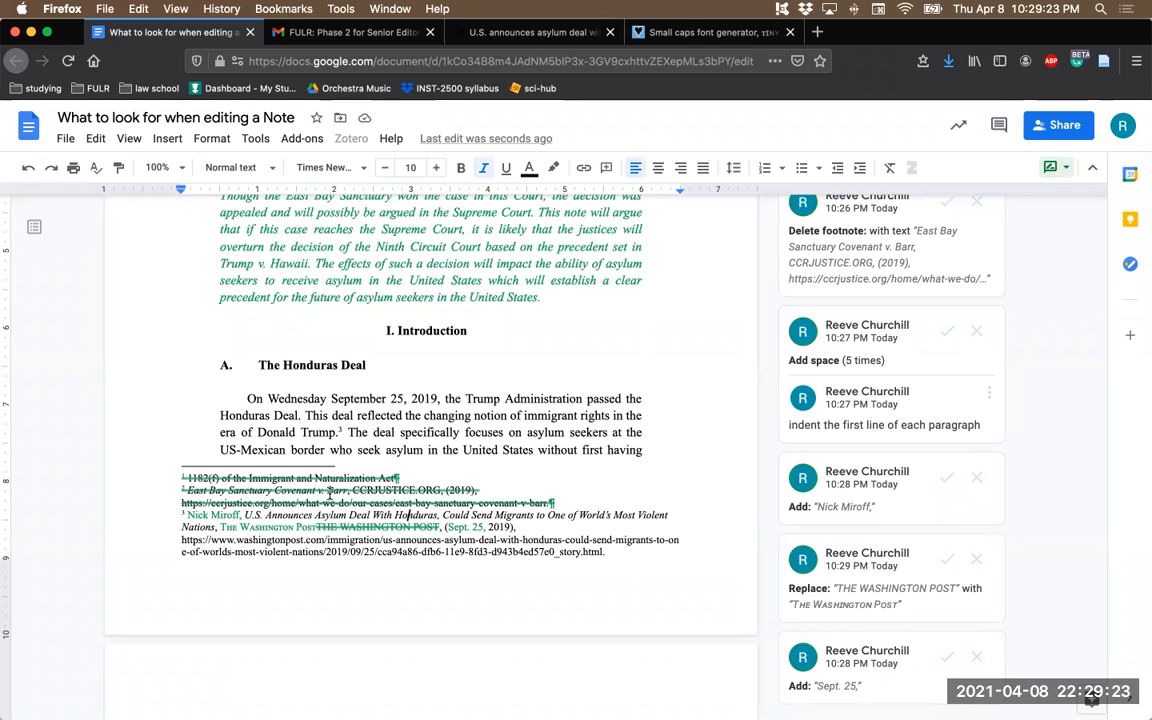
- In section B, replace "unlawful" before footnote marker 13 with "unconstitutional"
{"action": "scroll", "coordinate": [329, 493], "scroll_direction": "down", "scroll_amount": 1}
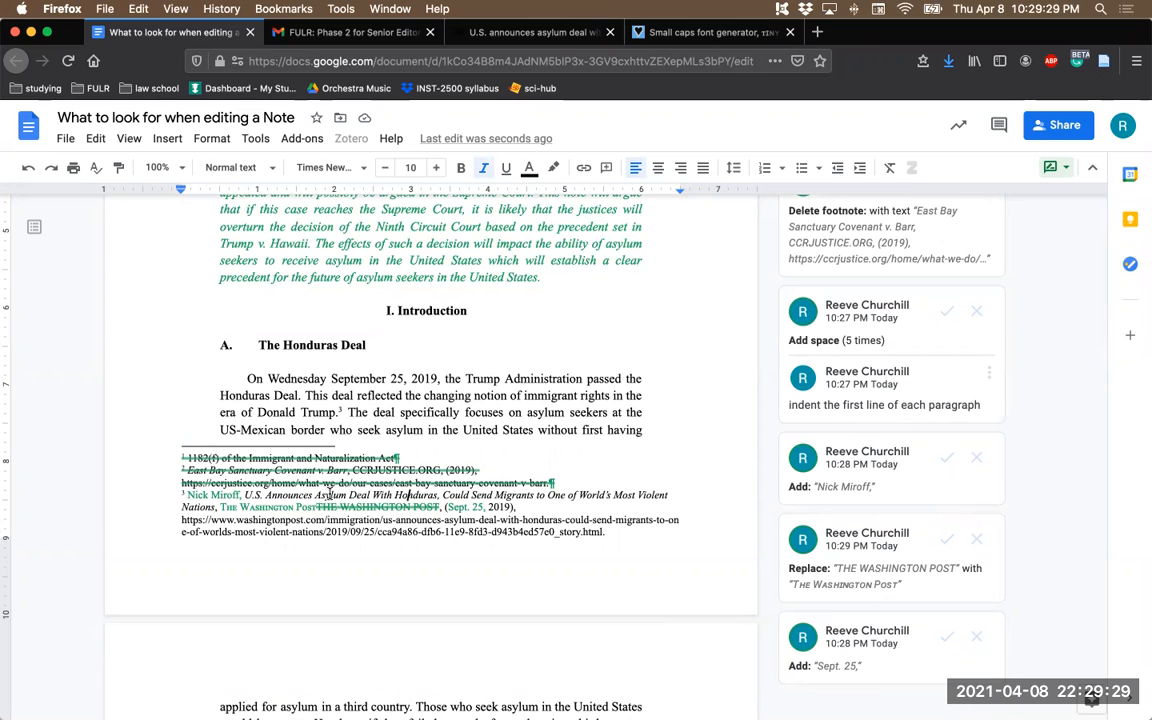
{"action": "scroll", "coordinate": [329, 494], "scroll_direction": "down", "scroll_amount": 3}
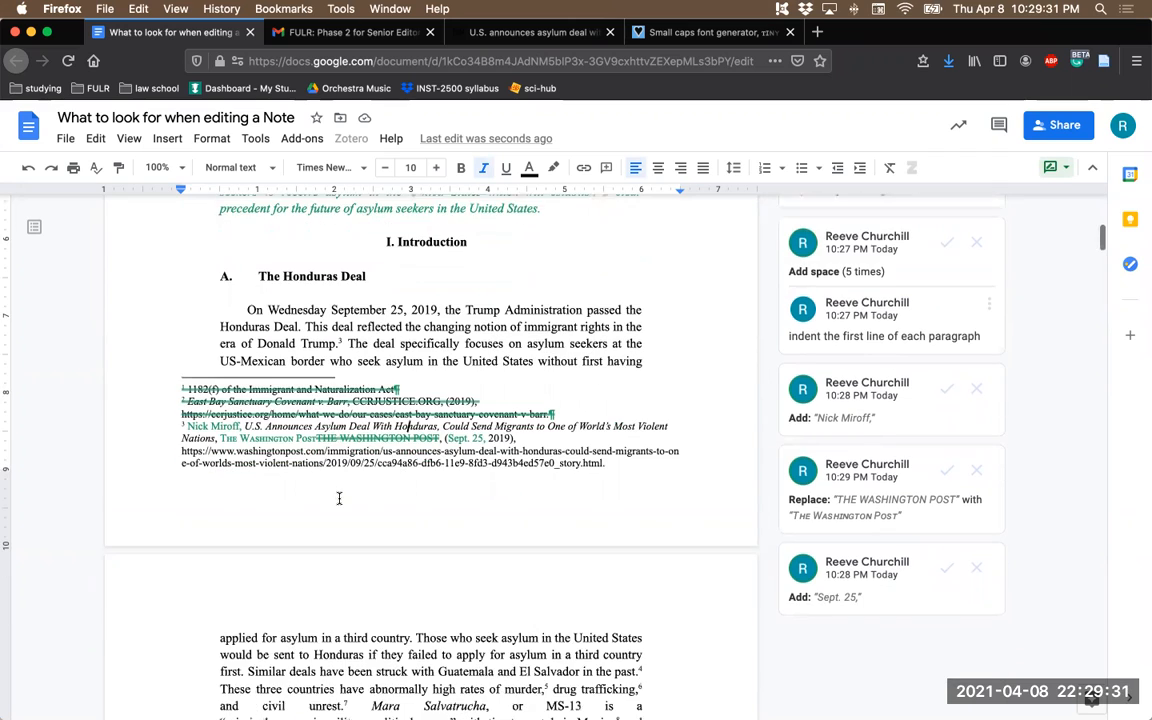
{"action": "scroll", "coordinate": [339, 496], "scroll_direction": "down", "scroll_amount": 2}
{"action": "scroll", "coordinate": [339, 470], "scroll_direction": "up", "scroll_amount": 2}
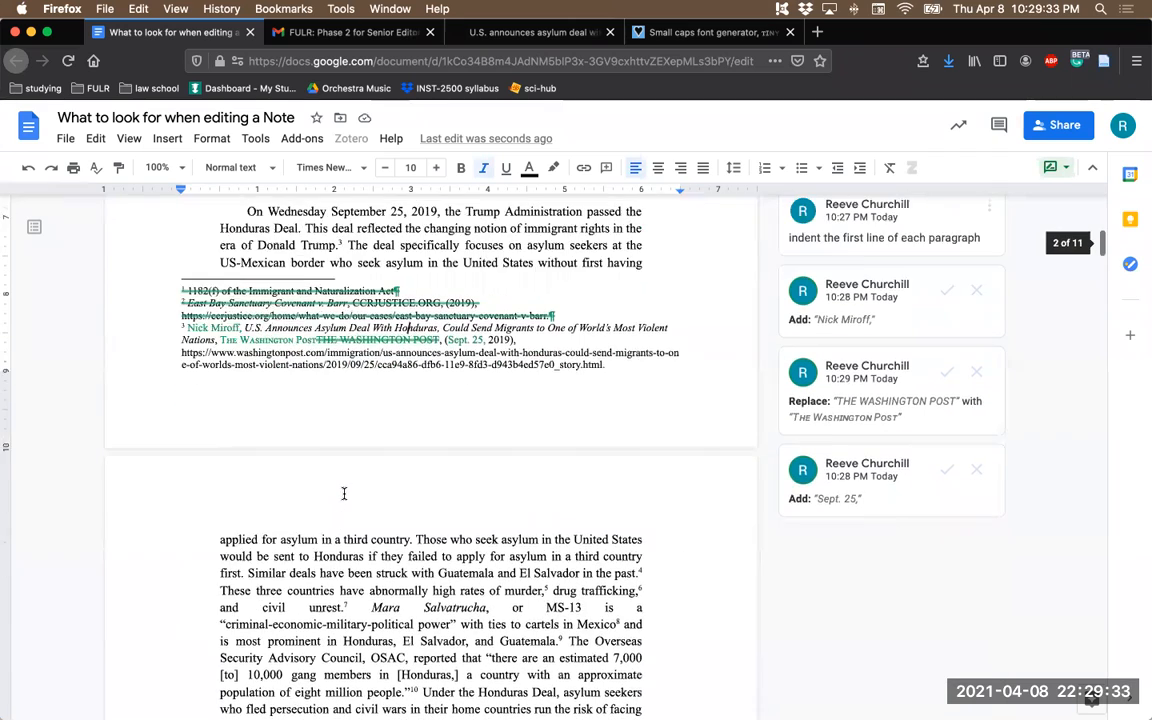
{"action": "scroll", "coordinate": [390, 372], "scroll_direction": "down", "scroll_amount": 2}
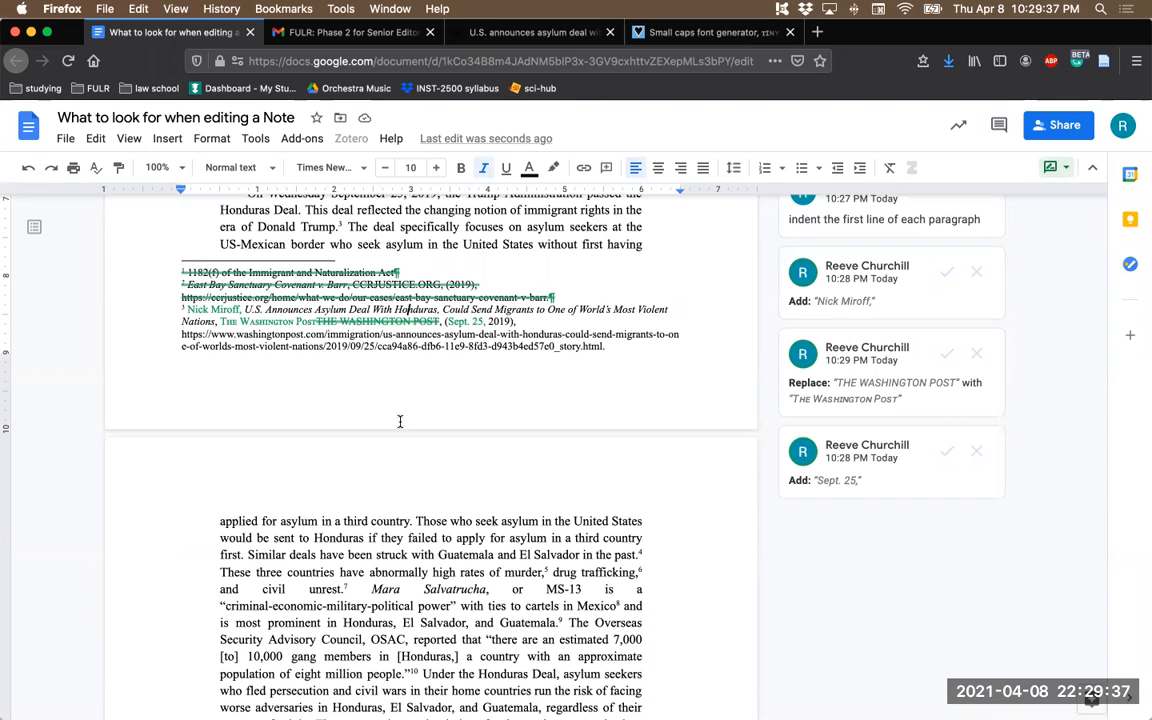
{"action": "scroll", "coordinate": [400, 421], "scroll_direction": "down", "scroll_amount": 2}
{"action": "scroll", "coordinate": [409, 454], "scroll_direction": "down", "scroll_amount": 2}
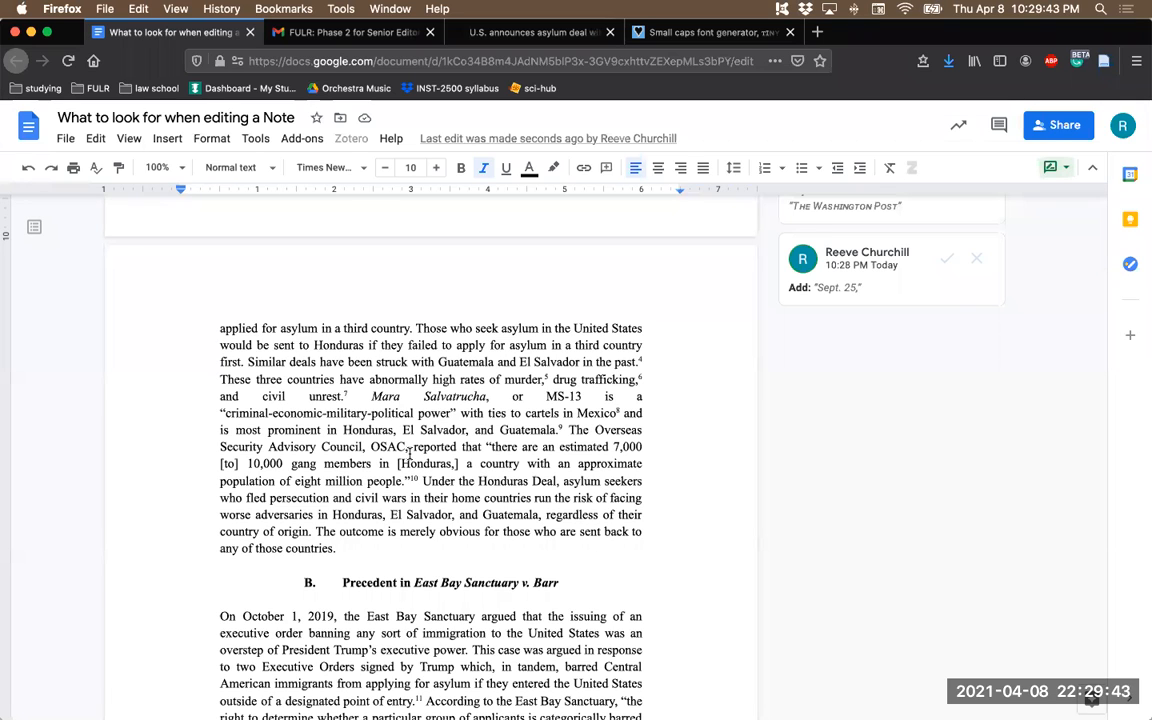
{"action": "scroll", "coordinate": [432, 456], "scroll_direction": "down", "scroll_amount": 4}
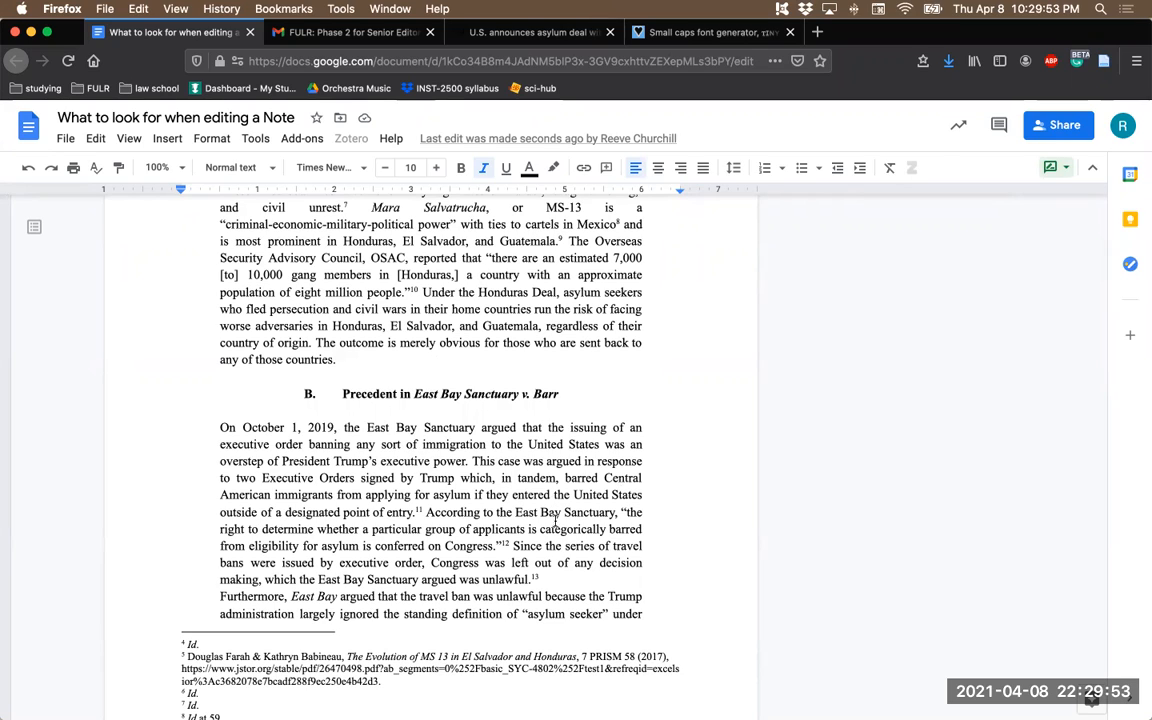
{"action": "double_click", "coordinate": [508, 580]}
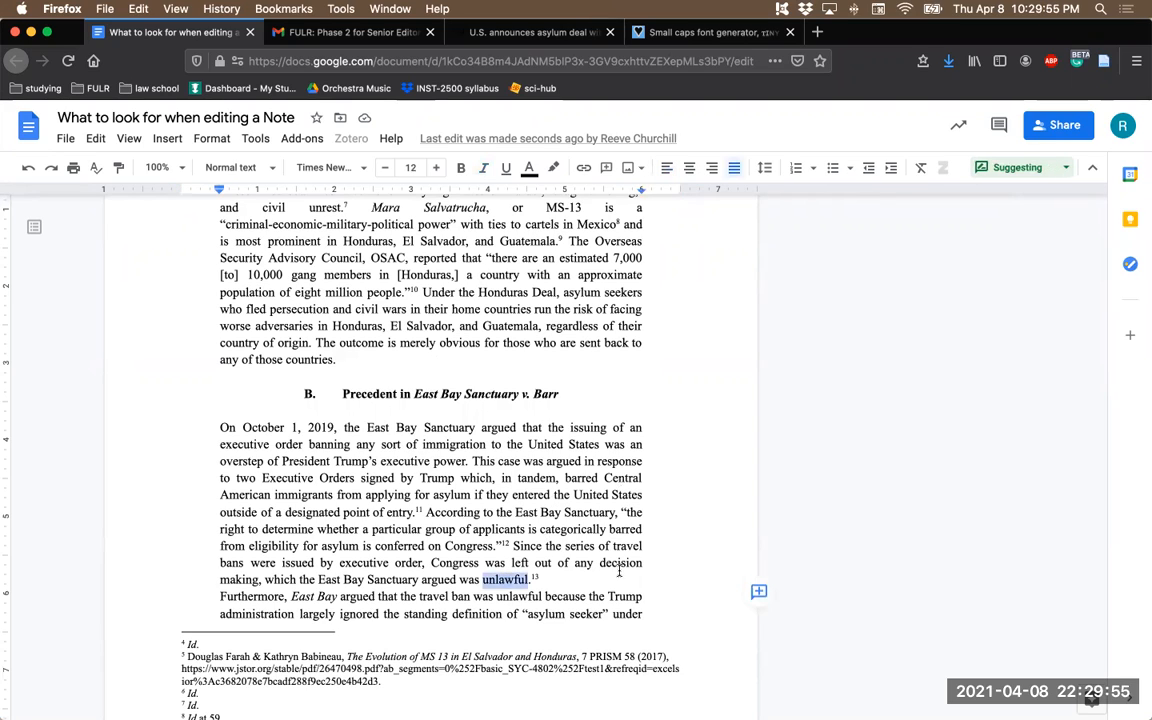
{"action": "scroll", "coordinate": [553, 520], "scroll_direction": "down", "scroll_amount": 2}
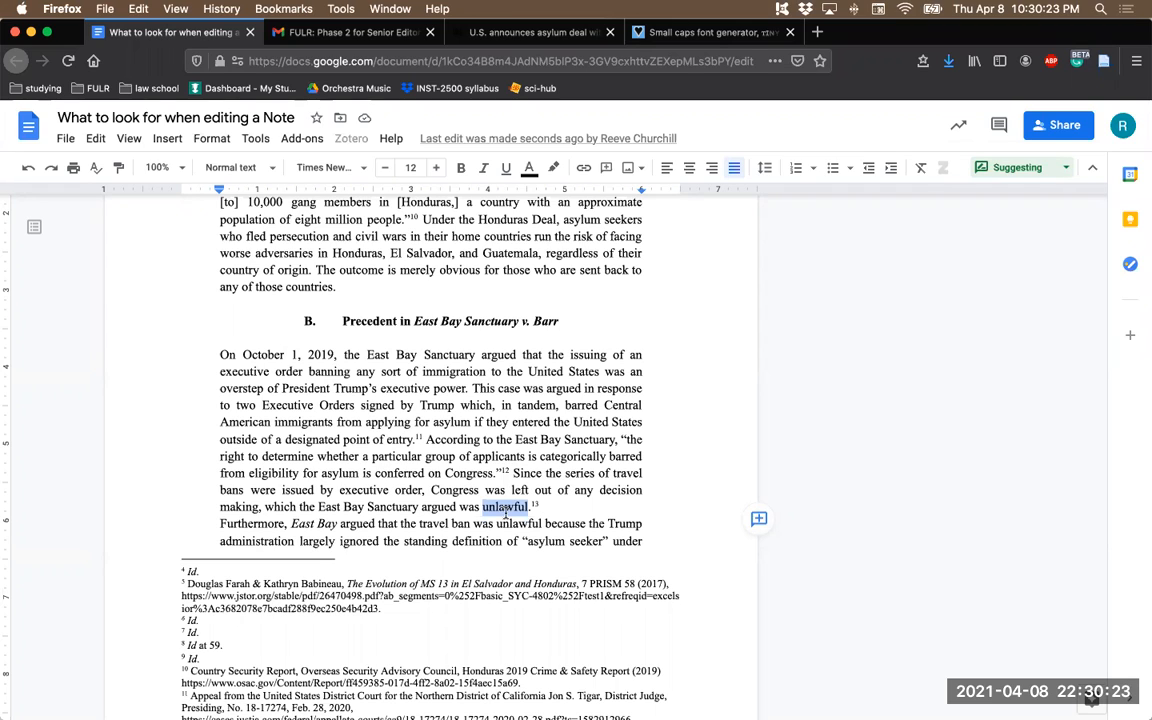
{"action": "type", "text": "uncons"}
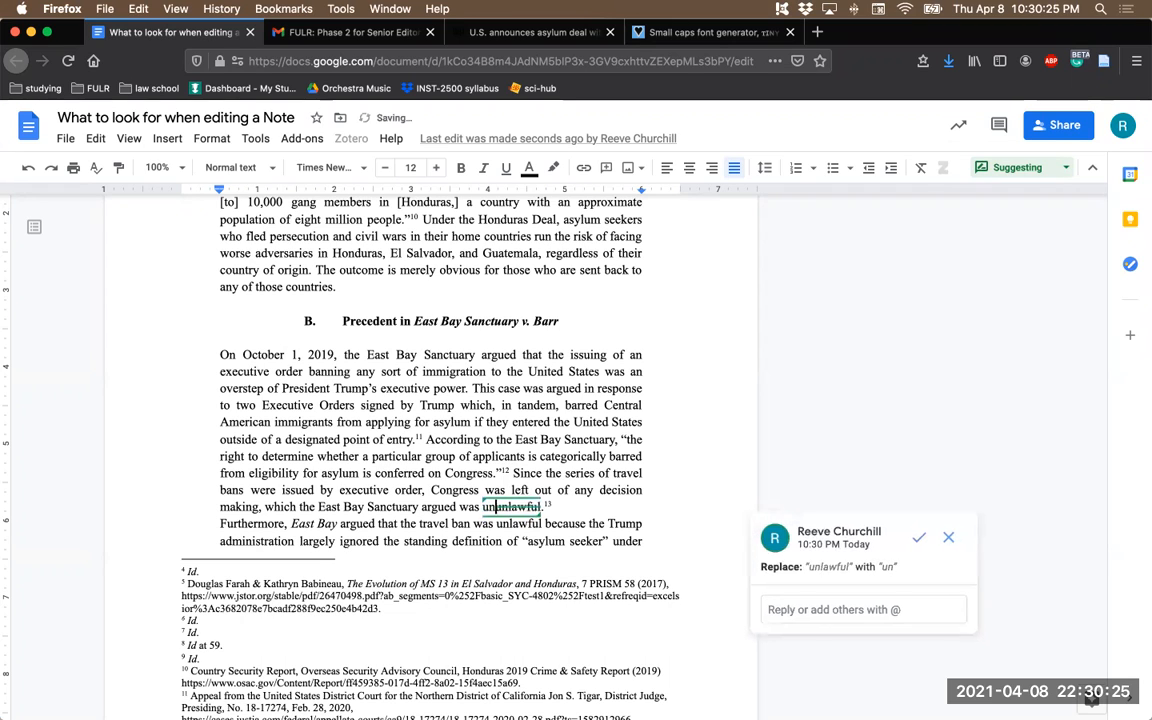
{"action": "type", "text": "titutional"}
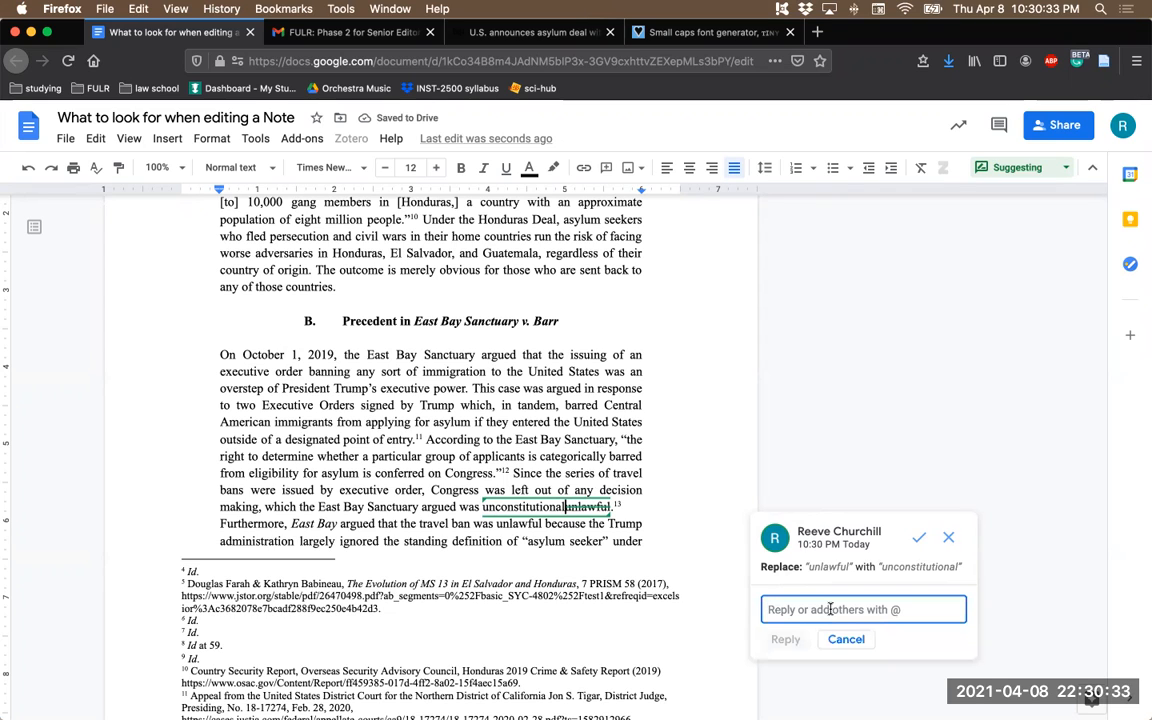
- Post the reply "exec. orders are the law" on the "unconstitutional" replacement suggestion
{"action": "scroll", "coordinate": [830, 609], "scroll_direction": "down", "scroll_amount": 1}
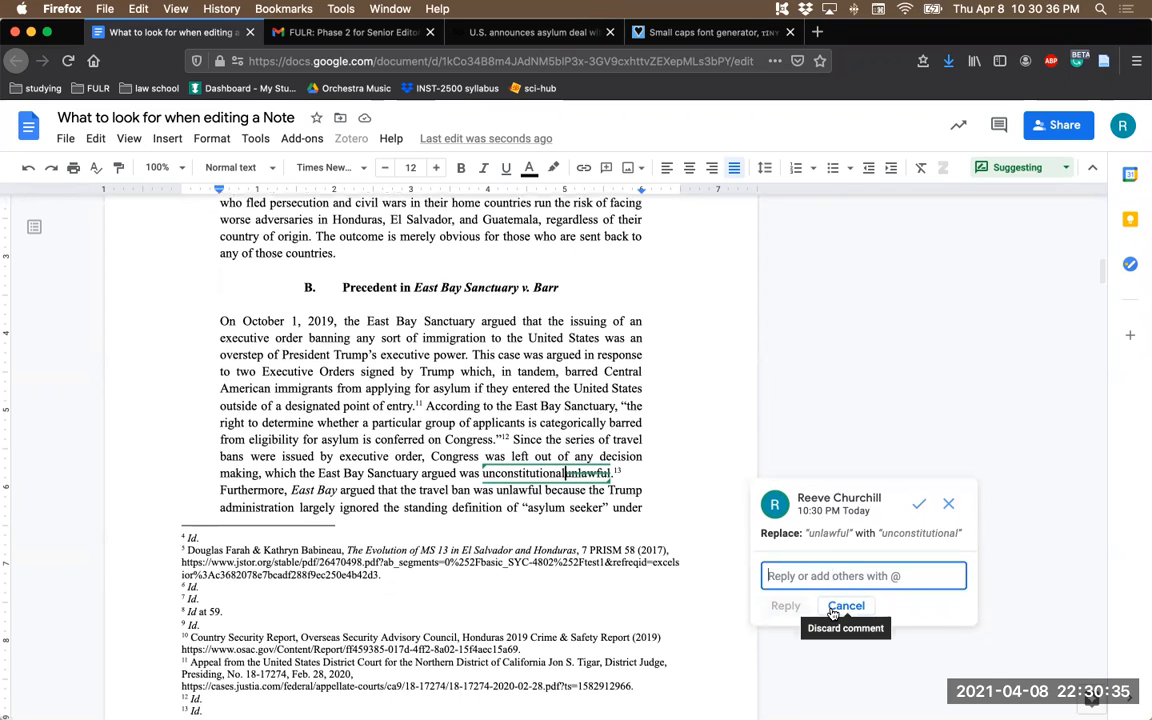
{"action": "type", "text": "exec. orders are legal"}
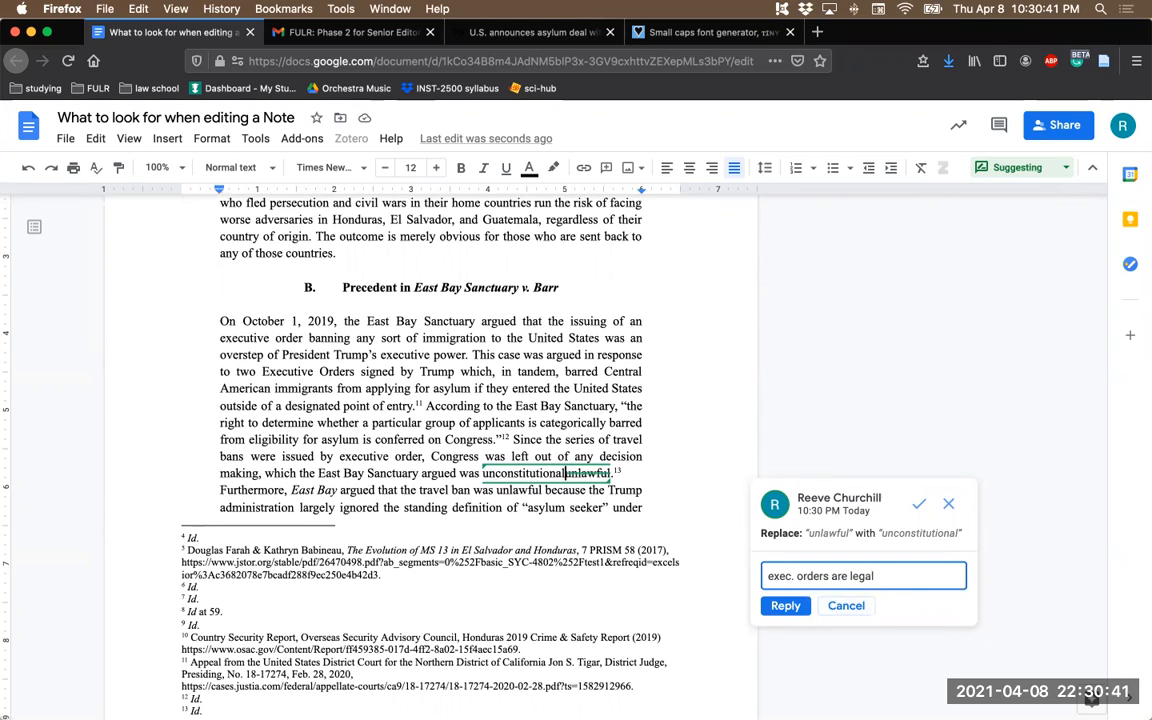
{"action": "key", "text": "BackSpace"}
{"action": "key", "text": "BackSpace"}
{"action": "key", "text": "BackSpace"}
{"action": "key", "text": "BackSpace"}
{"action": "key", "text": "BackSpace"}
{"action": "type", "text": "the law"}
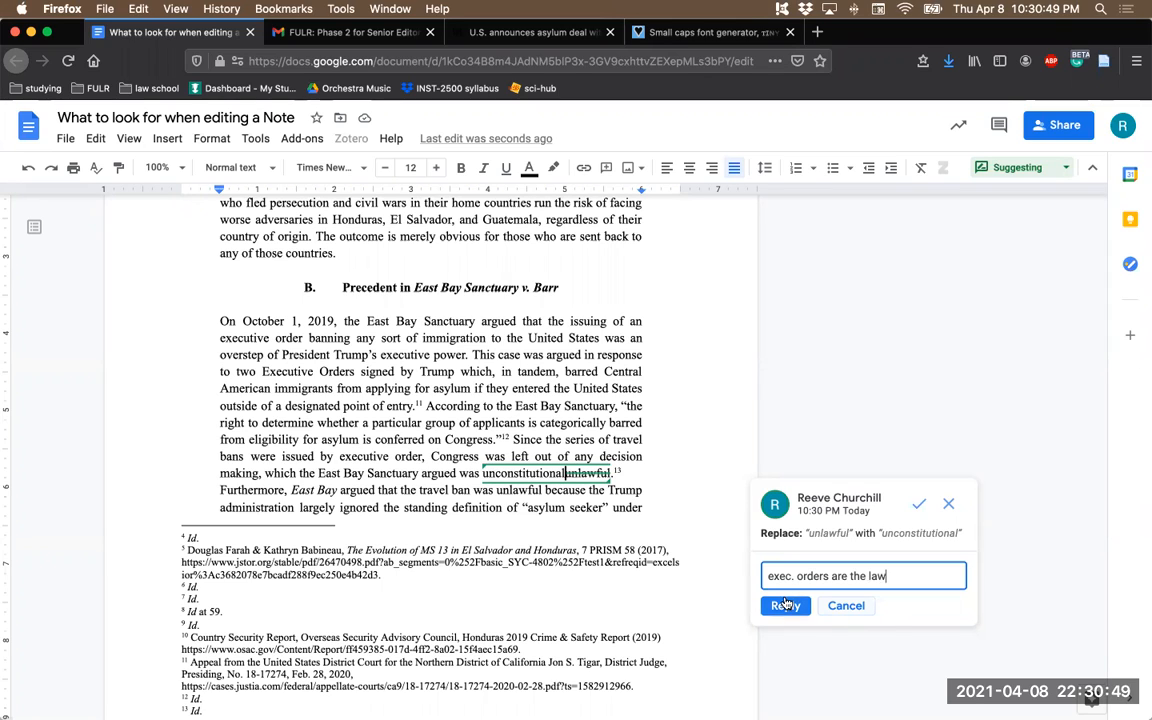
{"action": "key", "text": "ctrl+Return"}
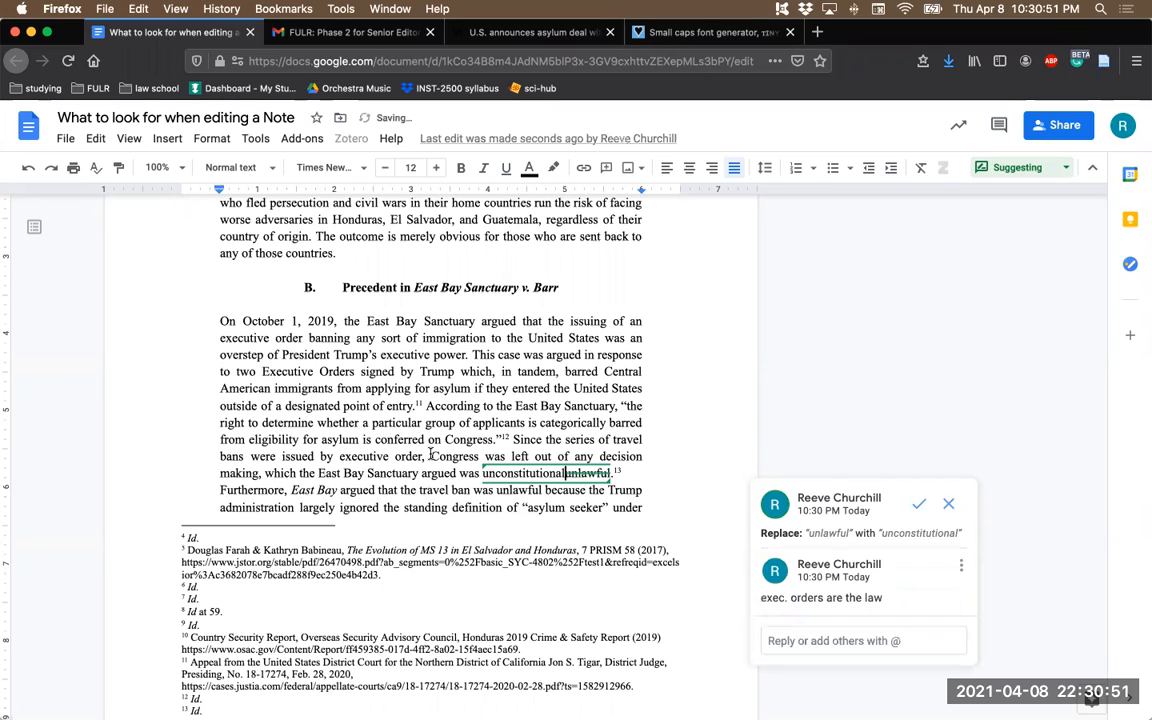
{"action": "left_click", "coordinate": [388, 406]}
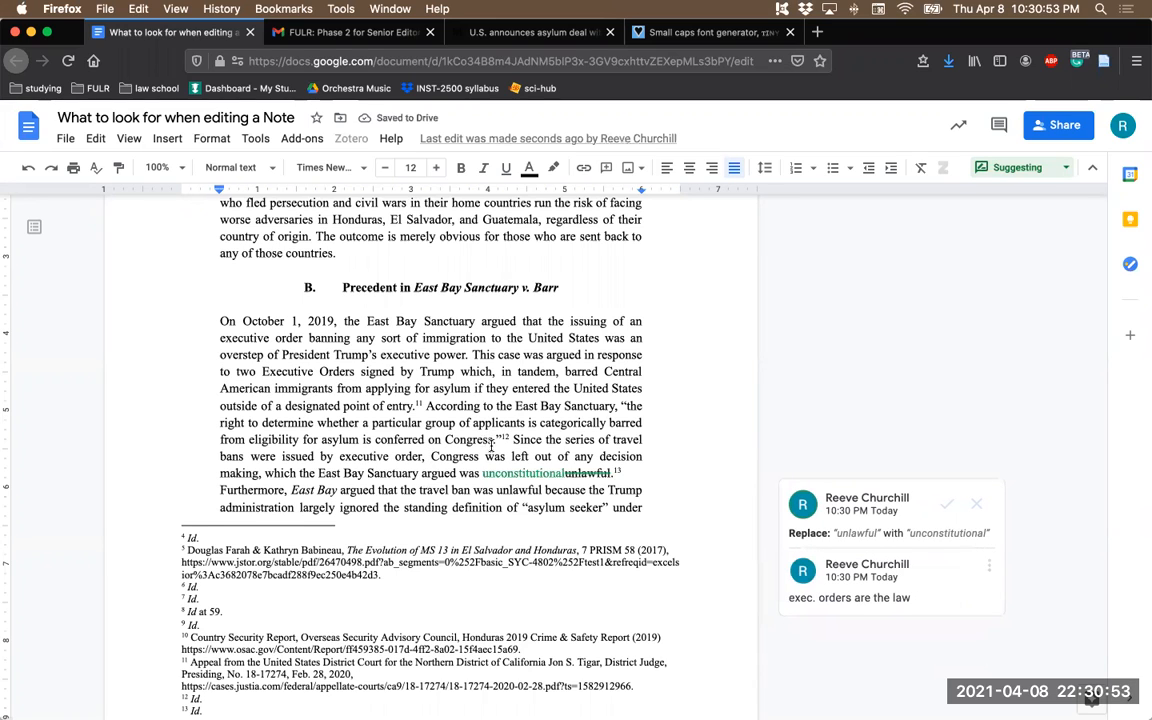
- Examine the court appeal citation in footnote 11 and the Id. footnotes that follow it against the section B paragraph
{"action": "scroll", "coordinate": [491, 446], "scroll_direction": "down", "scroll_amount": 1}
{"action": "scroll", "coordinate": [491, 446], "scroll_direction": "down", "scroll_amount": 1}
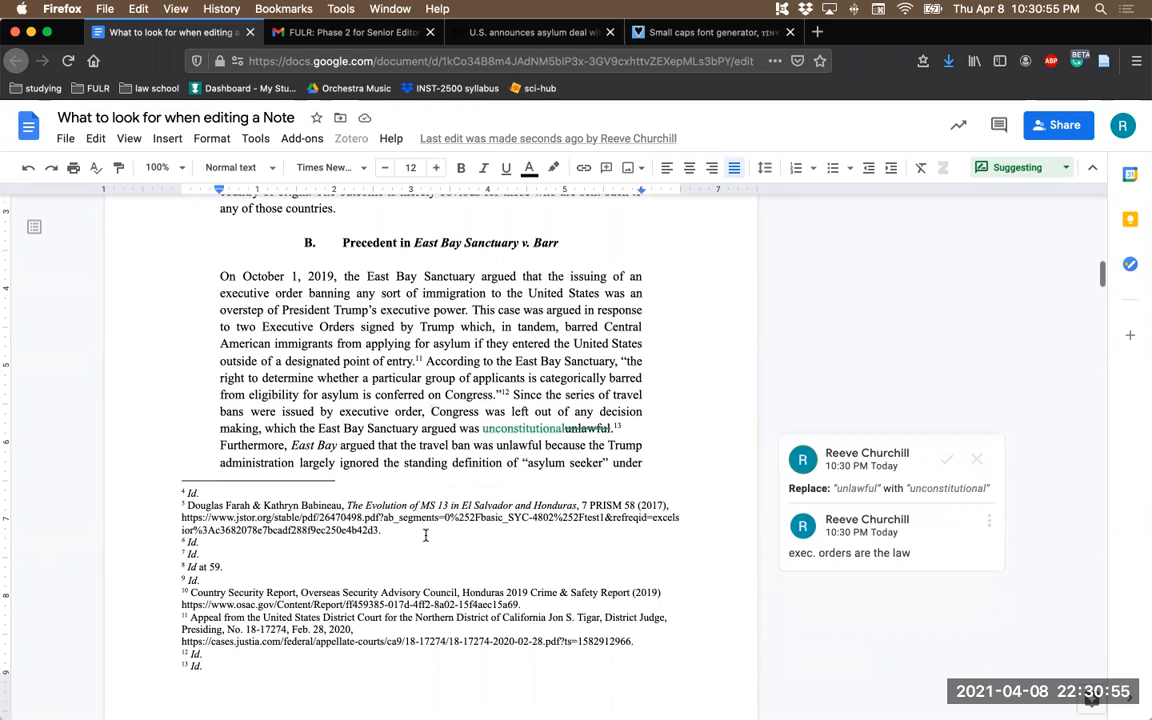
{"action": "left_click_drag", "start_coordinate": [188, 617], "coordinate": [363, 631]}
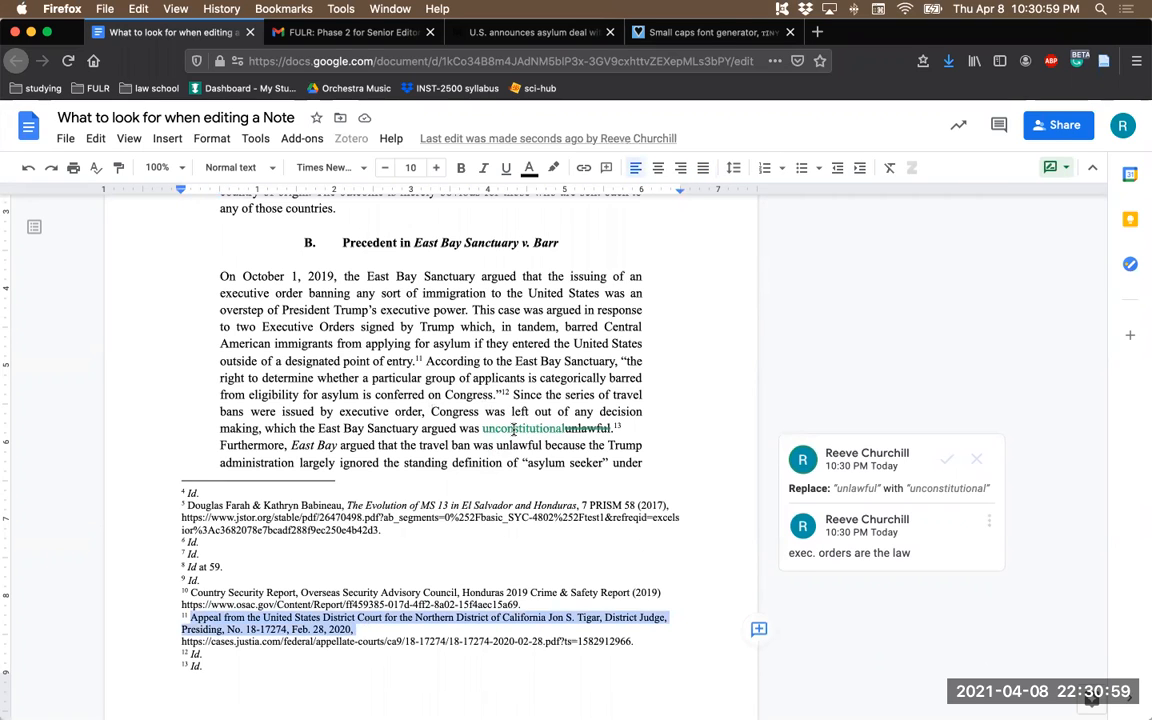
{"action": "scroll", "coordinate": [422, 483], "scroll_direction": "down", "scroll_amount": 1}
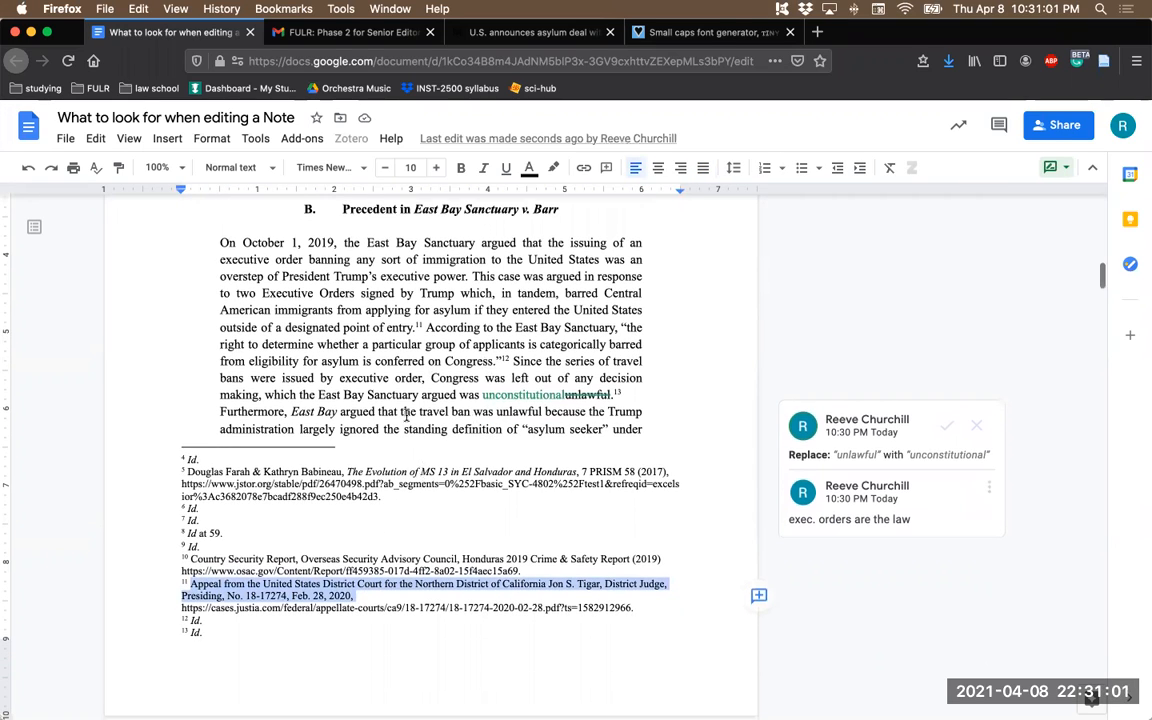
{"action": "left_click", "coordinate": [441, 444]}
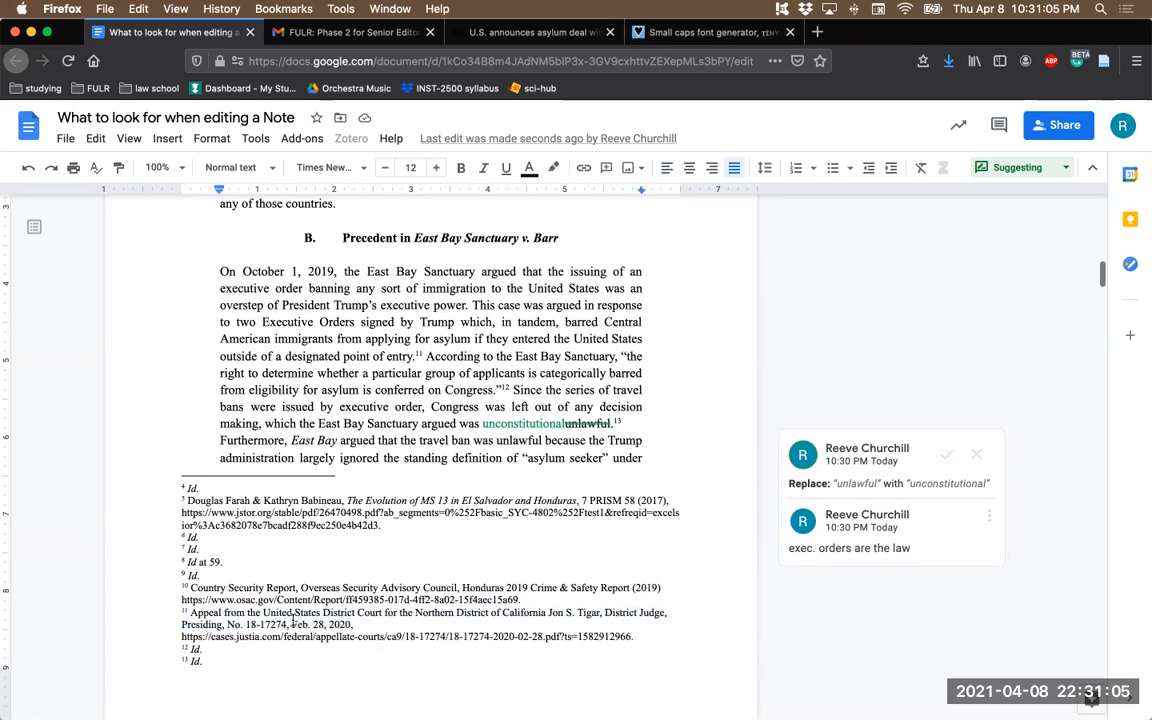
{"action": "scroll", "coordinate": [422, 525], "scroll_direction": "down", "scroll_amount": 2}
{"action": "scroll", "coordinate": [422, 525], "scroll_direction": "up", "scroll_amount": 1}
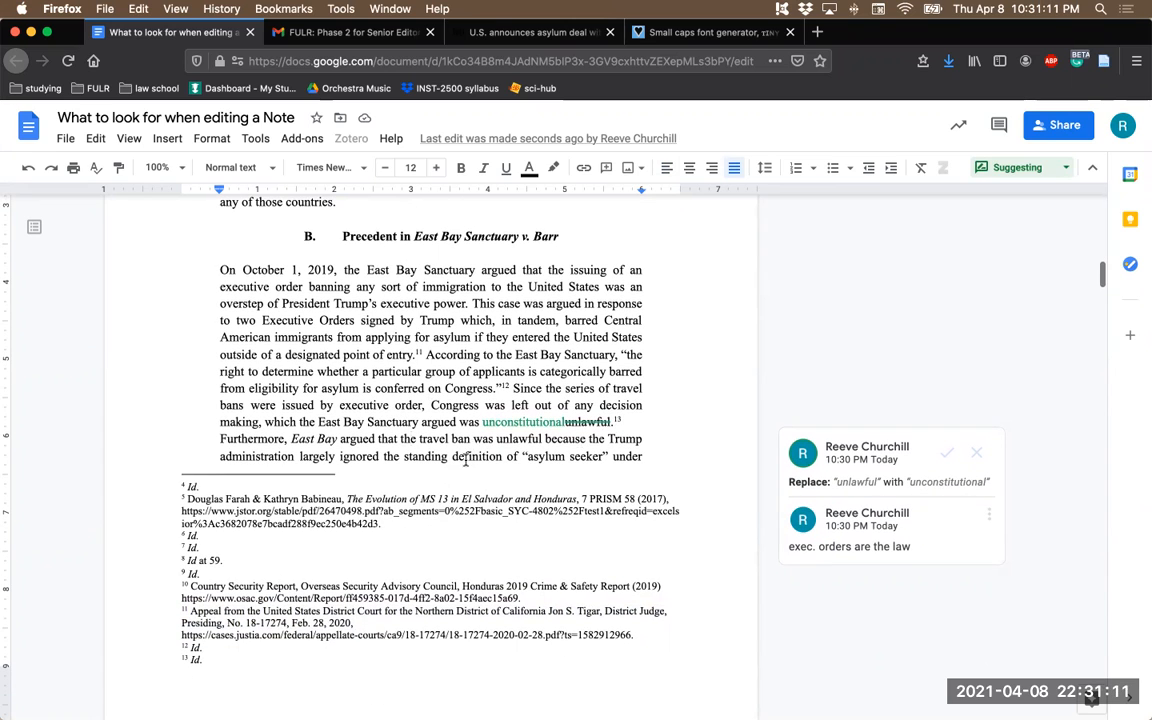
{"action": "scroll", "coordinate": [320, 517], "scroll_direction": "down", "scroll_amount": 1}
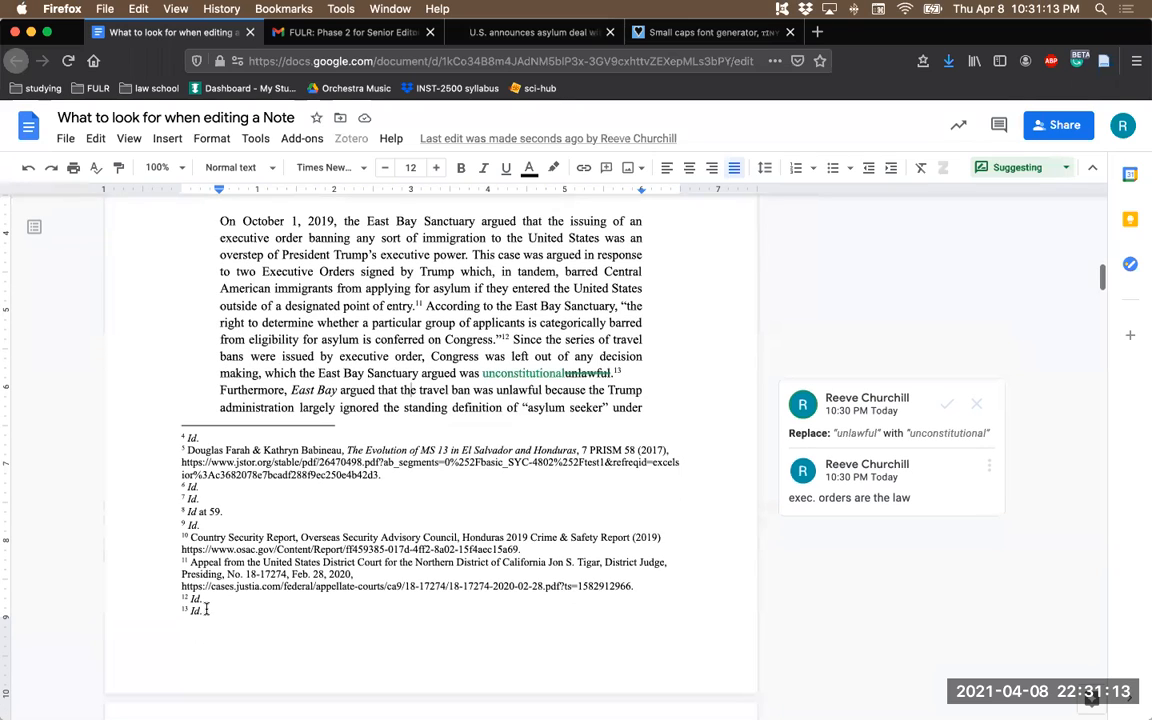
- Append "; add additional citation from footnote 11" after Id. in footnote 13
{"action": "left_click", "coordinate": [203, 610]}
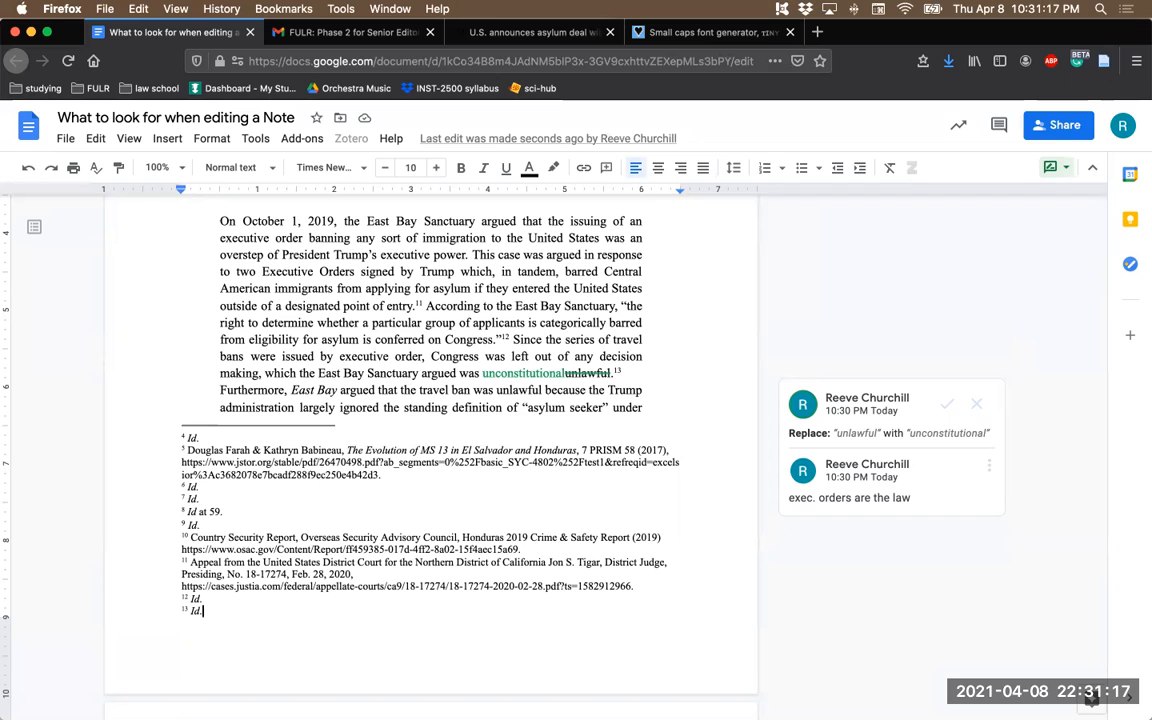
{"action": "type", "text": ";"}
{"action": "scroll", "coordinate": [240, 640], "scroll_direction": "down", "scroll_amount": 2}
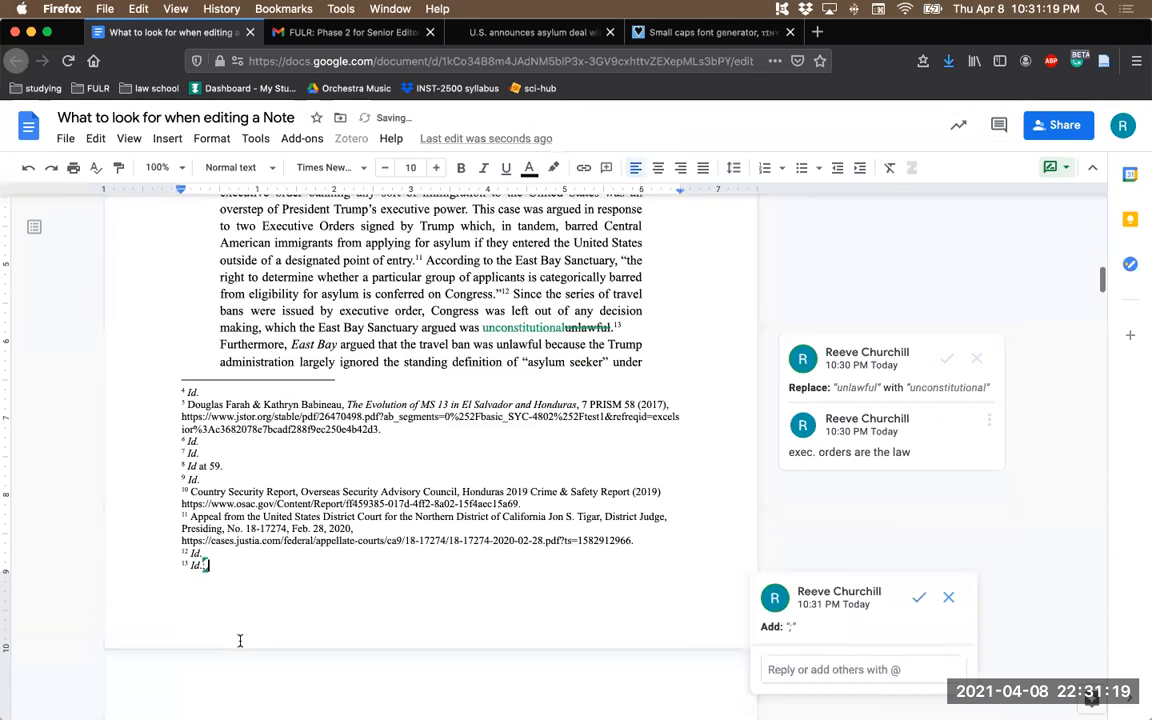
{"action": "type", "text": "add additional citation from,"}
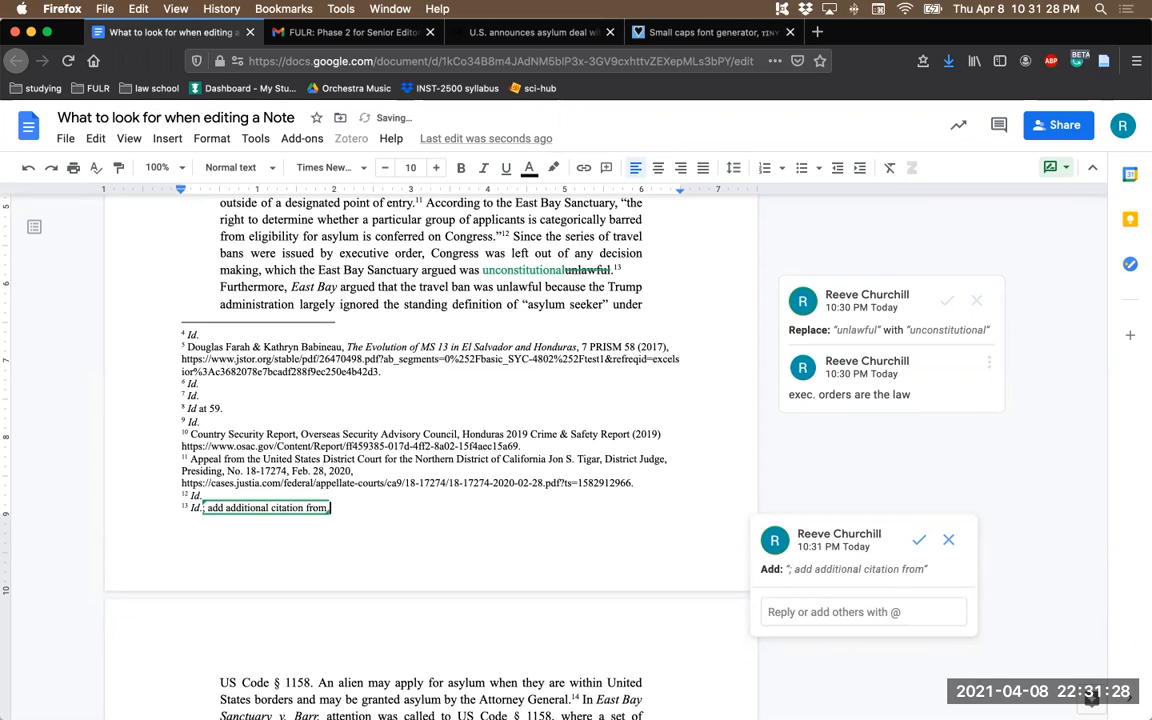
{"action": "key", "text": "BackSpace"}
{"action": "type", "text": "footnote 11"}
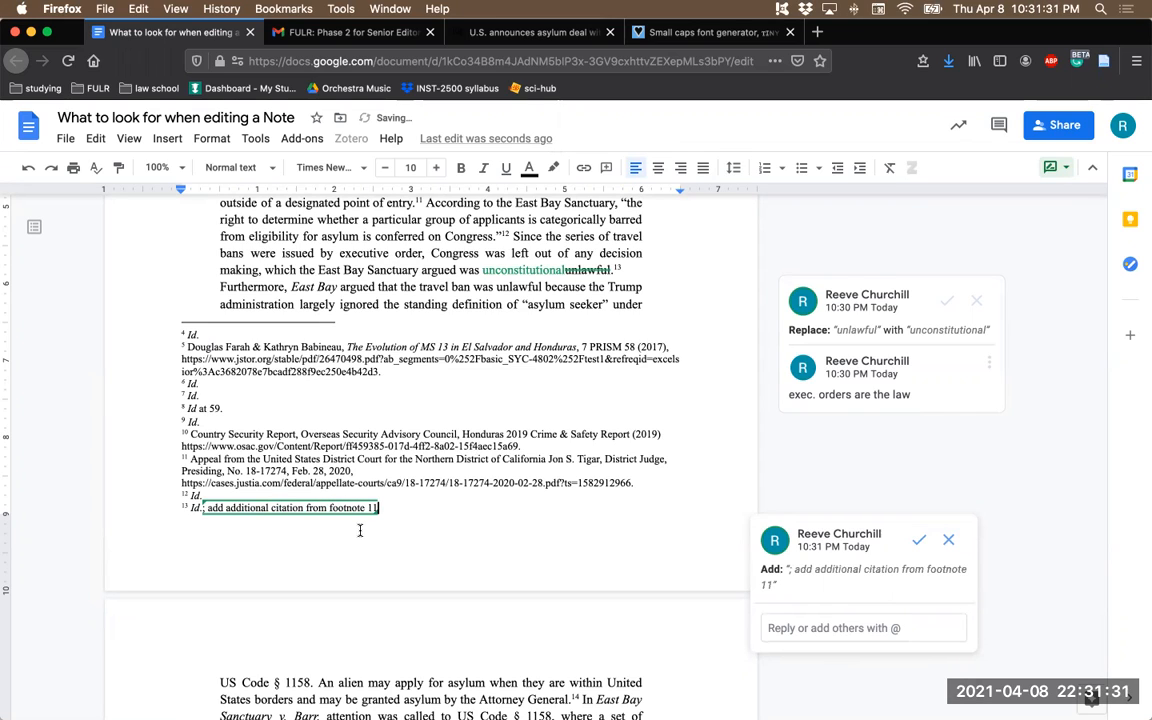
{"action": "left_click", "coordinate": [398, 469]}
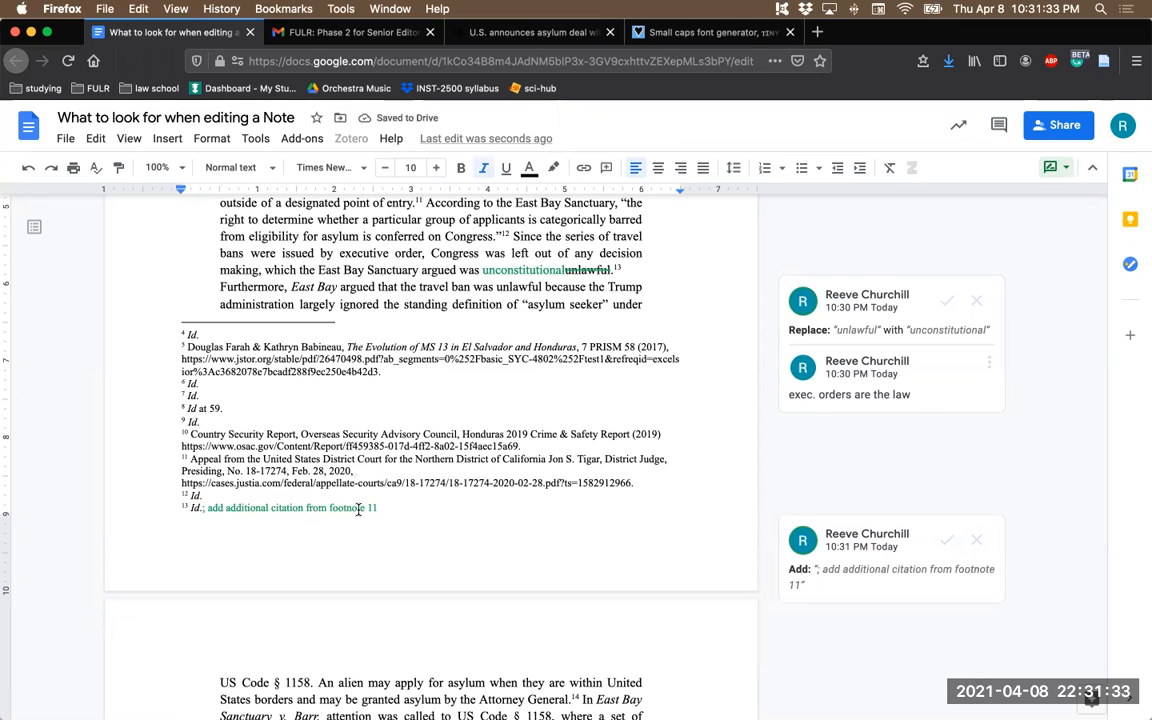
- Post the reply "contact me with any questions about this" on the footnote 13 addition suggestion
{"action": "left_click", "coordinate": [224, 508]}
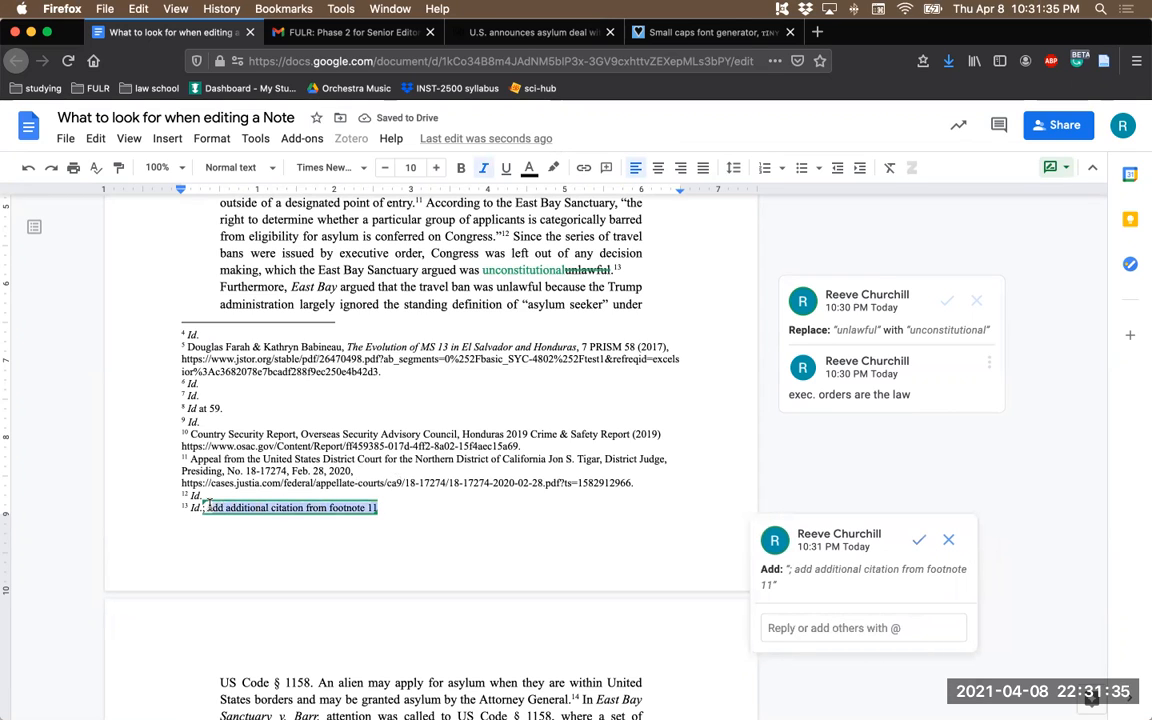
{"action": "scroll", "coordinate": [597, 625], "scroll_direction": "down", "scroll_amount": 1}
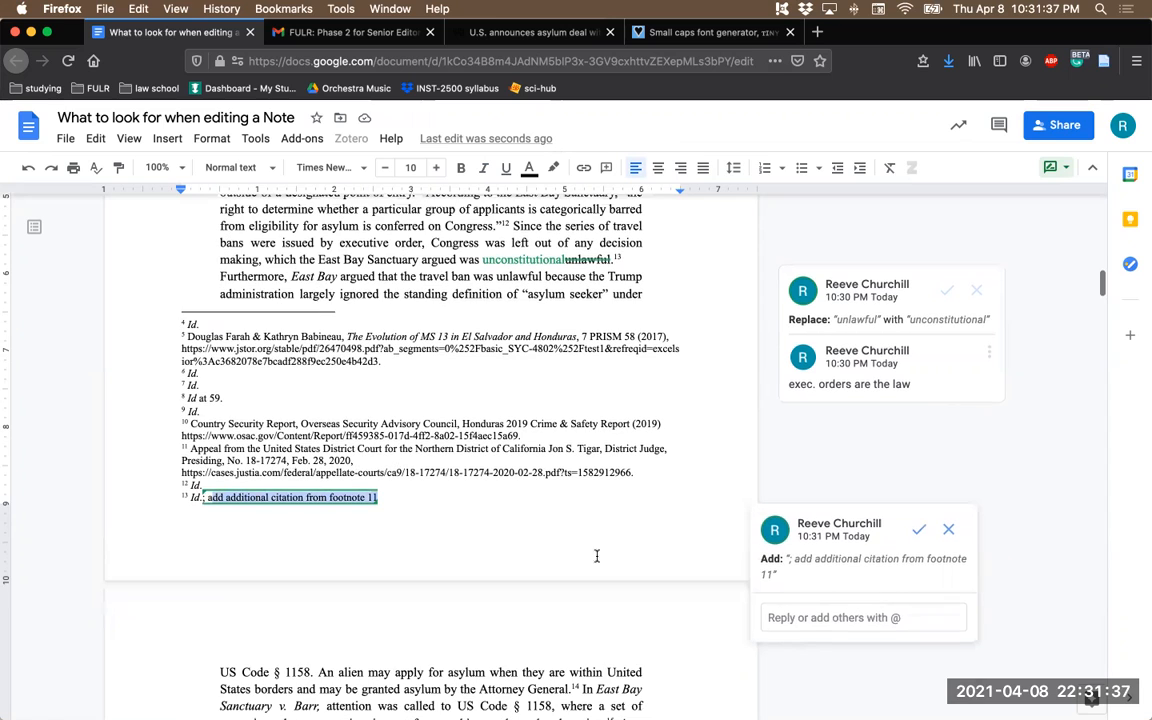
{"action": "left_click", "coordinate": [803, 614]}
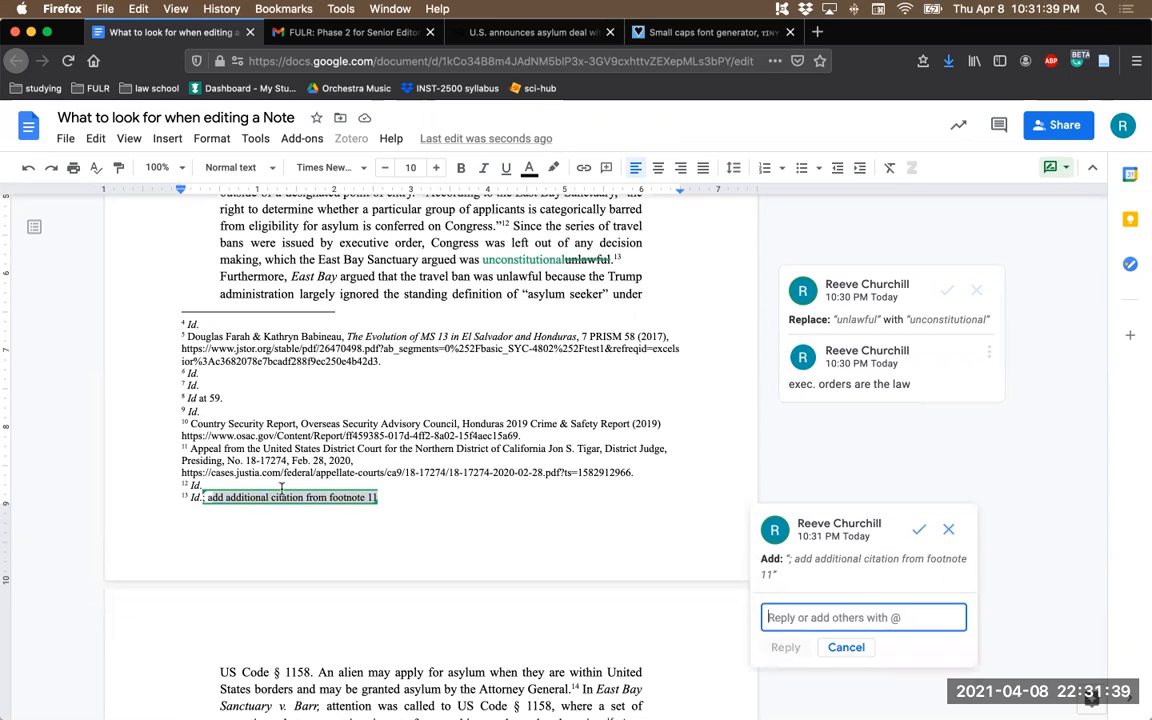
{"action": "scroll", "coordinate": [357, 508], "scroll_direction": "down", "scroll_amount": 1}
{"action": "scroll", "coordinate": [357, 508], "scroll_direction": "down", "scroll_amount": 2}
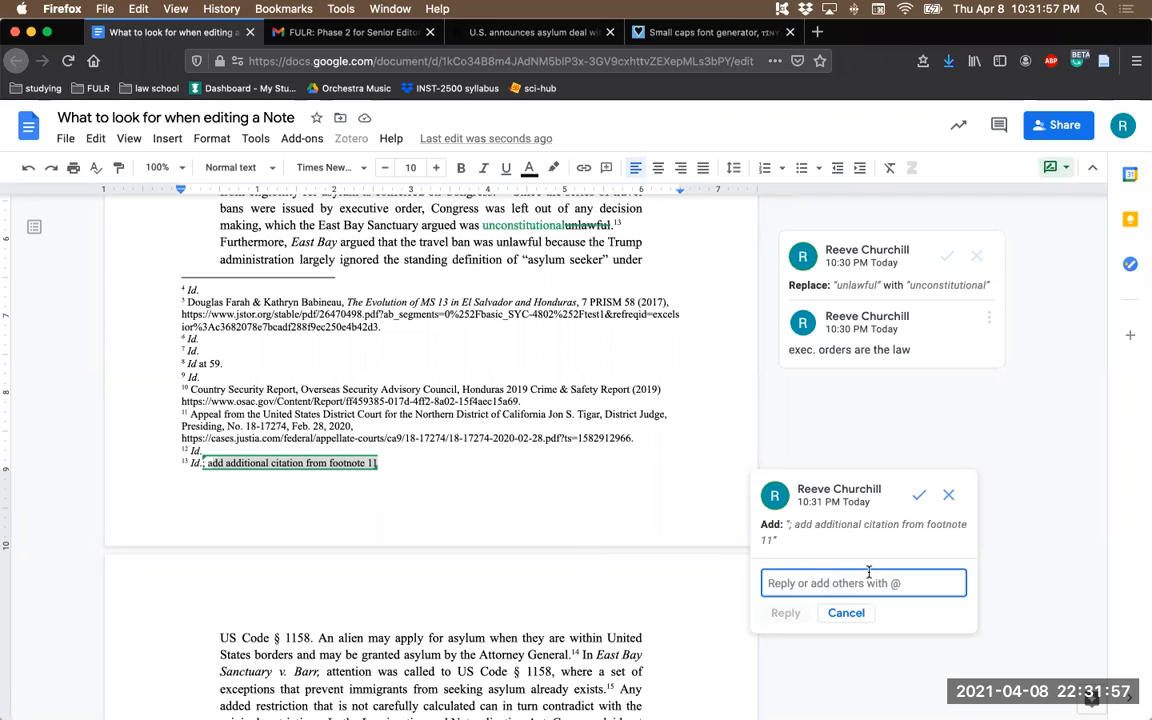
{"action": "type", "text": "contact m"}
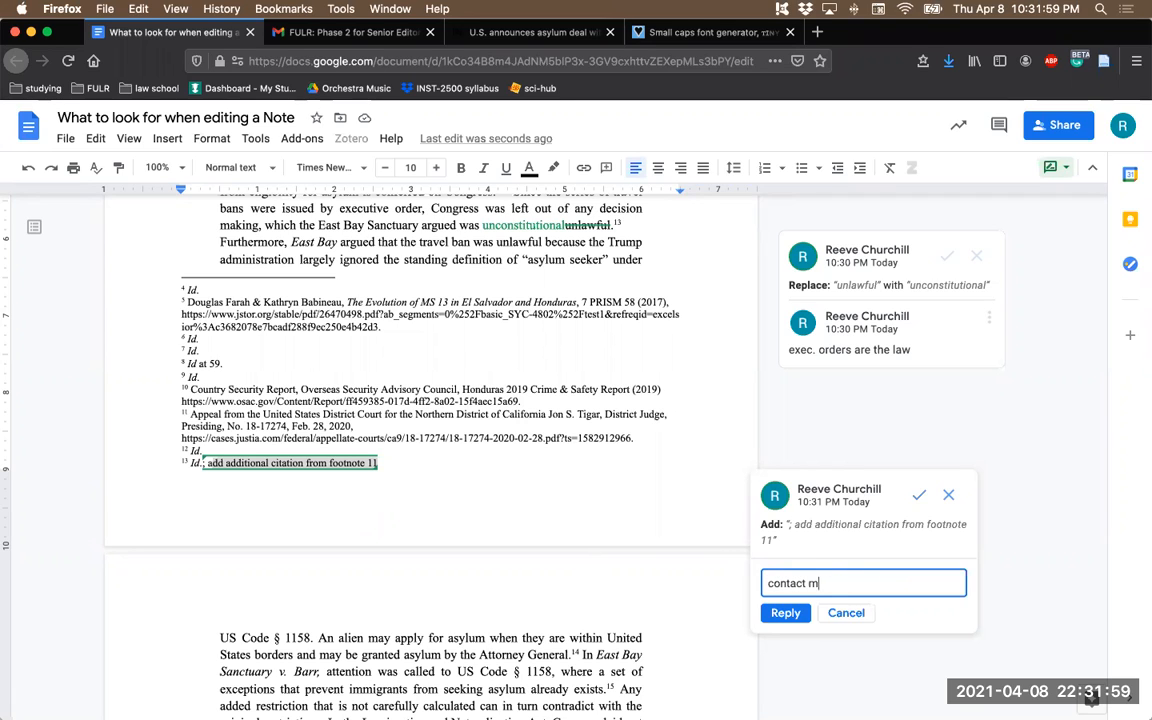
{"action": "type", "text": "e with any questions about this"}
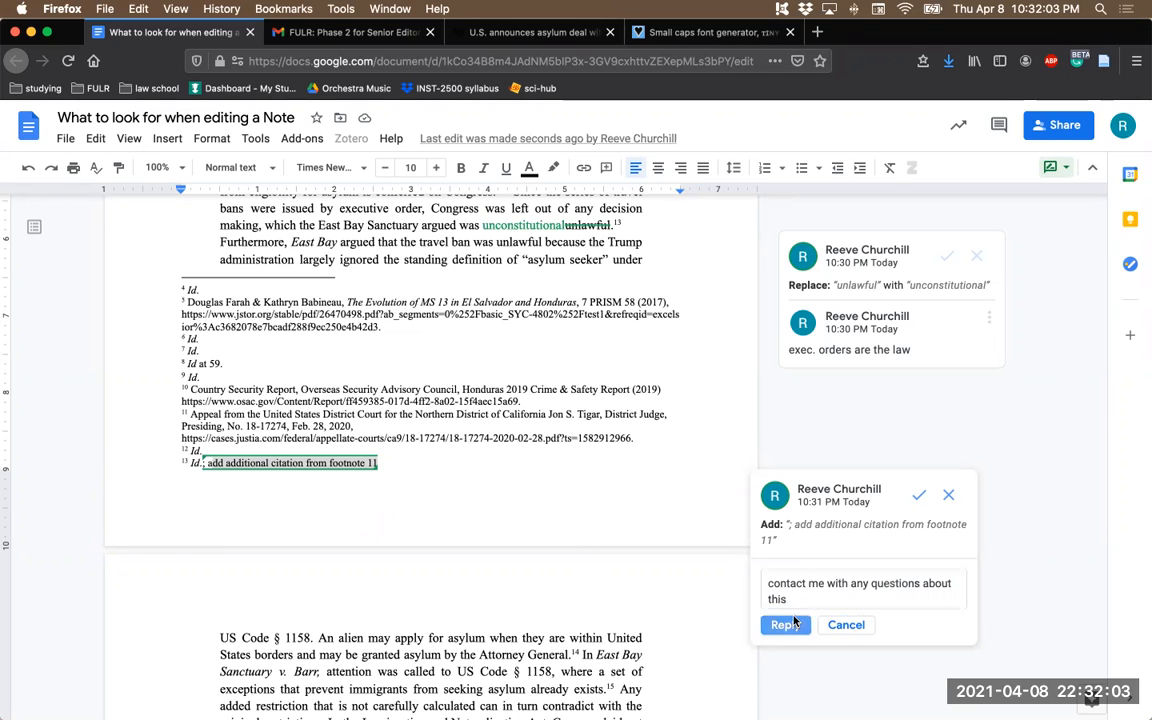
{"action": "key", "text": "super+Return"}
- Compare the word "alien" following US Code § 1158 with the term "asylum seeker" in the preceding sentence
{"action": "scroll", "coordinate": [398, 352], "scroll_direction": "down", "scroll_amount": 1}
{"action": "left_click", "coordinate": [440, 347]}
{"action": "scroll", "coordinate": [440, 347], "scroll_direction": "up", "scroll_amount": 2}
{"action": "scroll", "coordinate": [440, 347], "scroll_direction": "down", "scroll_amount": 5}
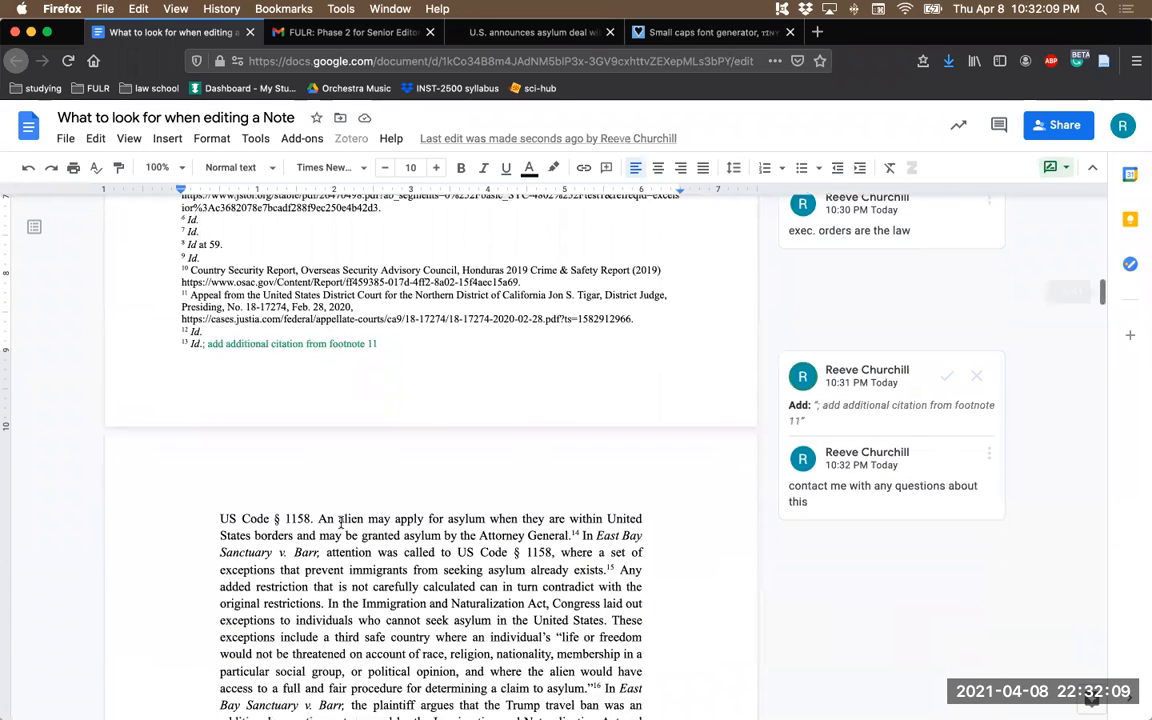
{"action": "double_click", "coordinate": [360, 519]}
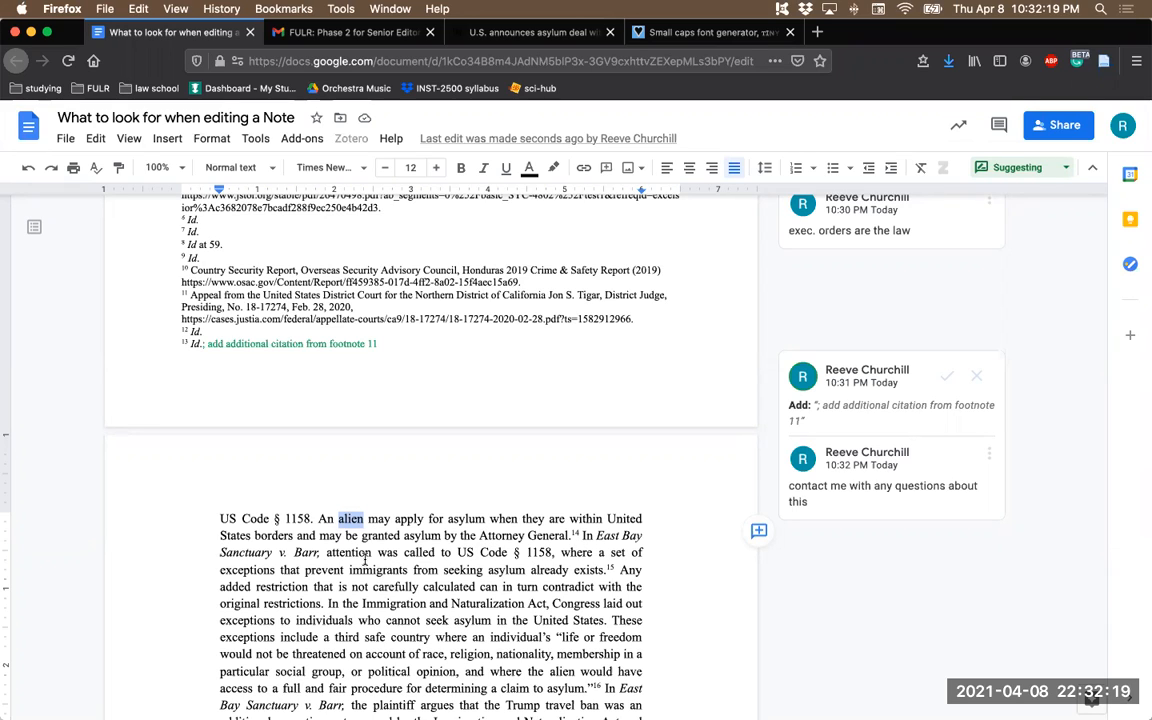
{"action": "left_click_drag", "start_coordinate": [219, 519], "coordinate": [314, 521]}
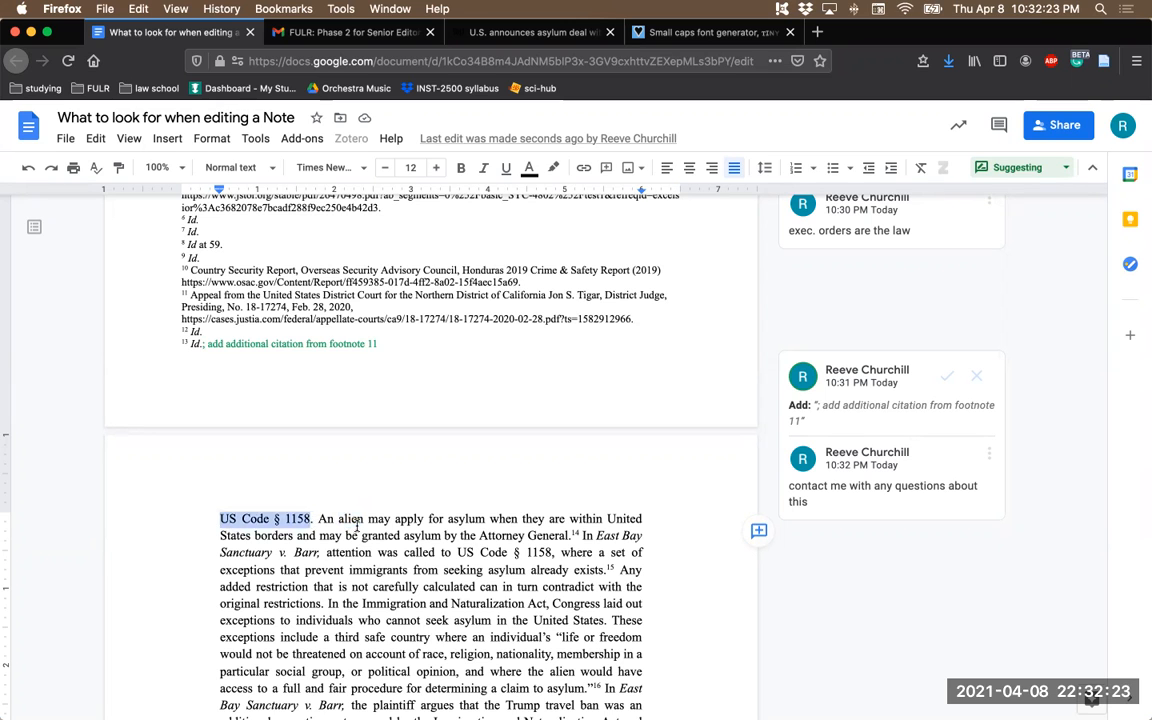
{"action": "scroll", "coordinate": [366, 506], "scroll_direction": "up", "scroll_amount": 4}
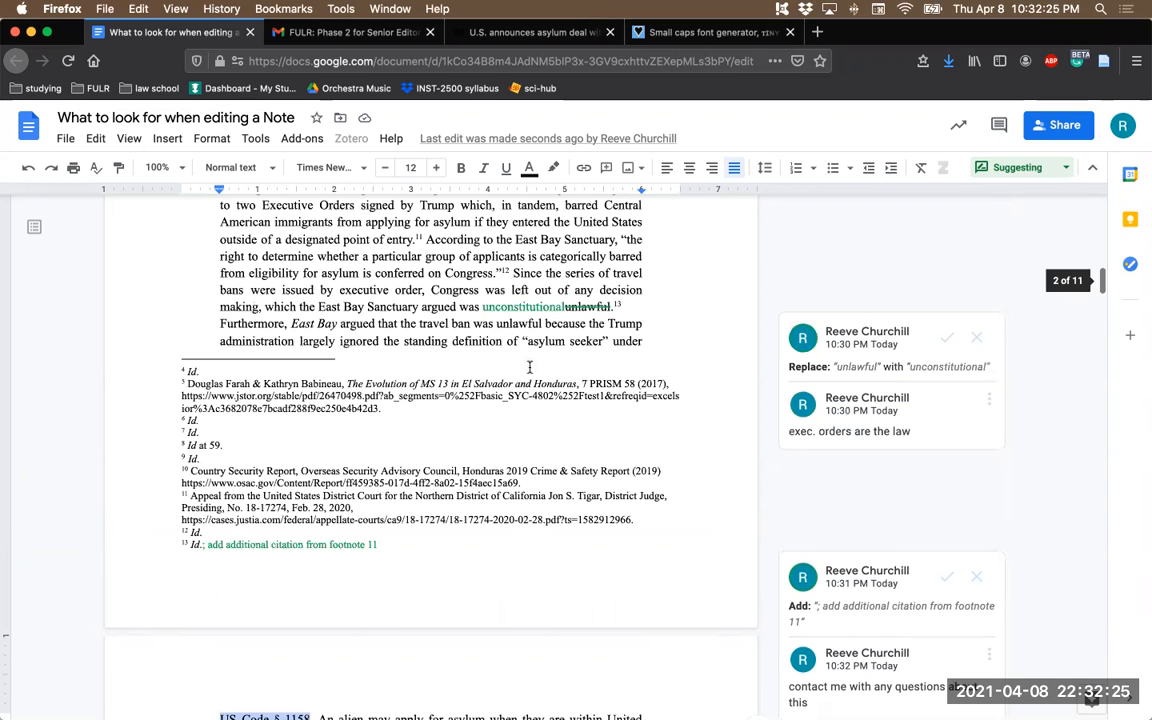
{"action": "scroll", "coordinate": [530, 368], "scroll_direction": "down", "scroll_amount": 1}
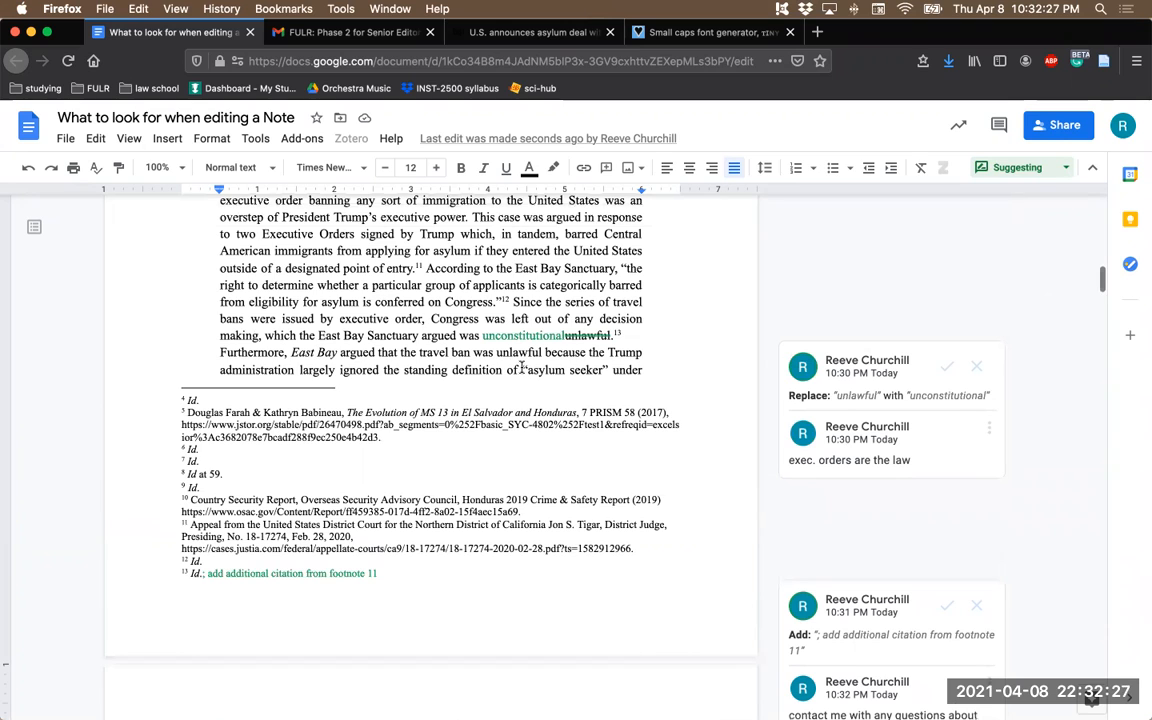
{"action": "scroll", "coordinate": [521, 368], "scroll_direction": "down", "scroll_amount": 1}
{"action": "left_click_drag", "start_coordinate": [521, 367], "coordinate": [604, 367]}
{"action": "scroll", "coordinate": [440, 444], "scroll_direction": "down", "scroll_amount": 1}
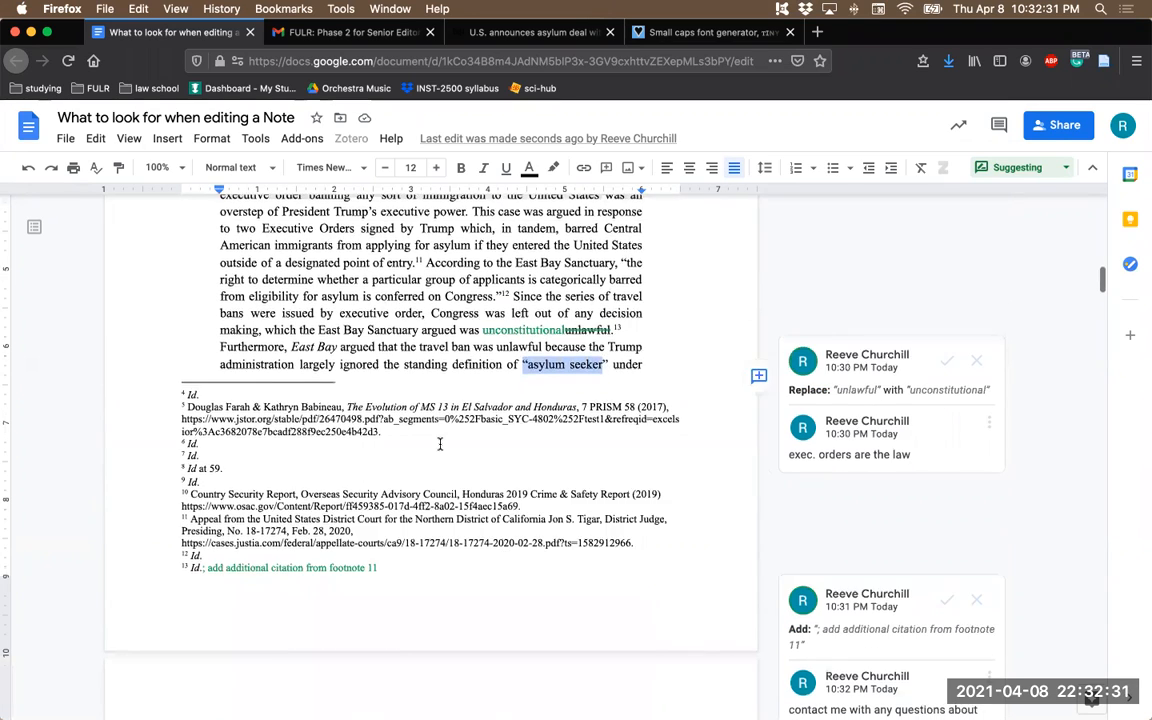
- Replace "alien" with "asylee" in the sentence right after US Code § 1158
{"action": "scroll", "coordinate": [440, 444], "scroll_direction": "down", "scroll_amount": 4}
{"action": "double_click", "coordinate": [350, 567]}
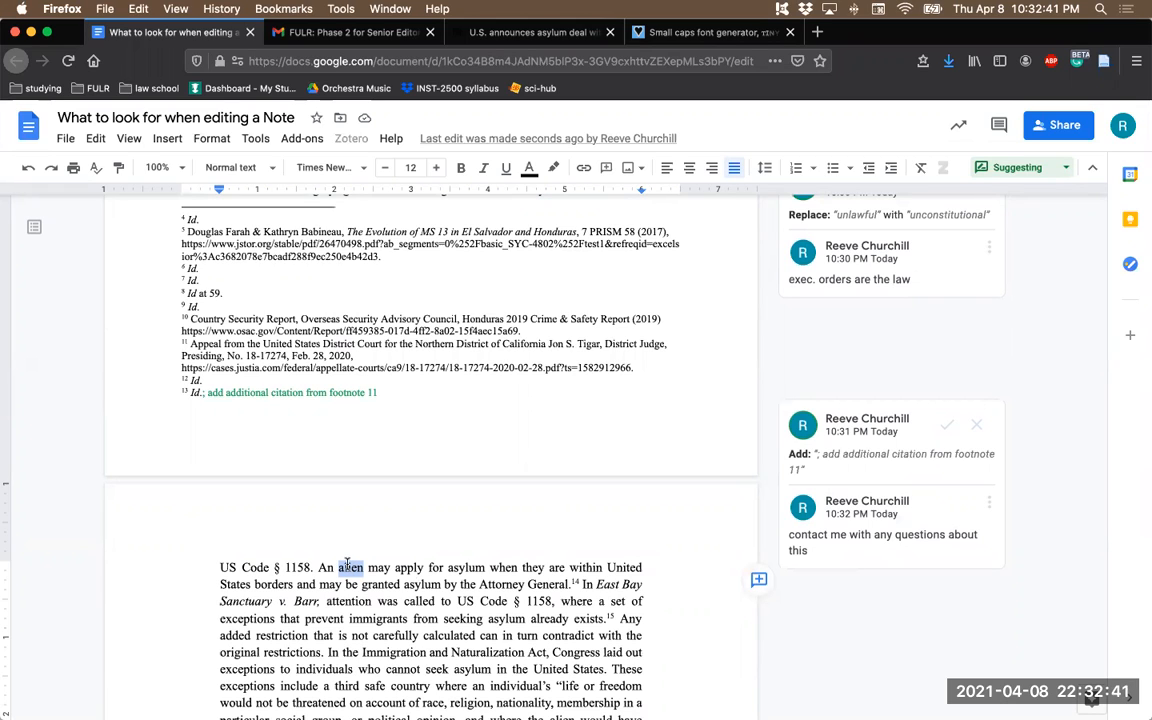
{"action": "type", "text": "asylee"}
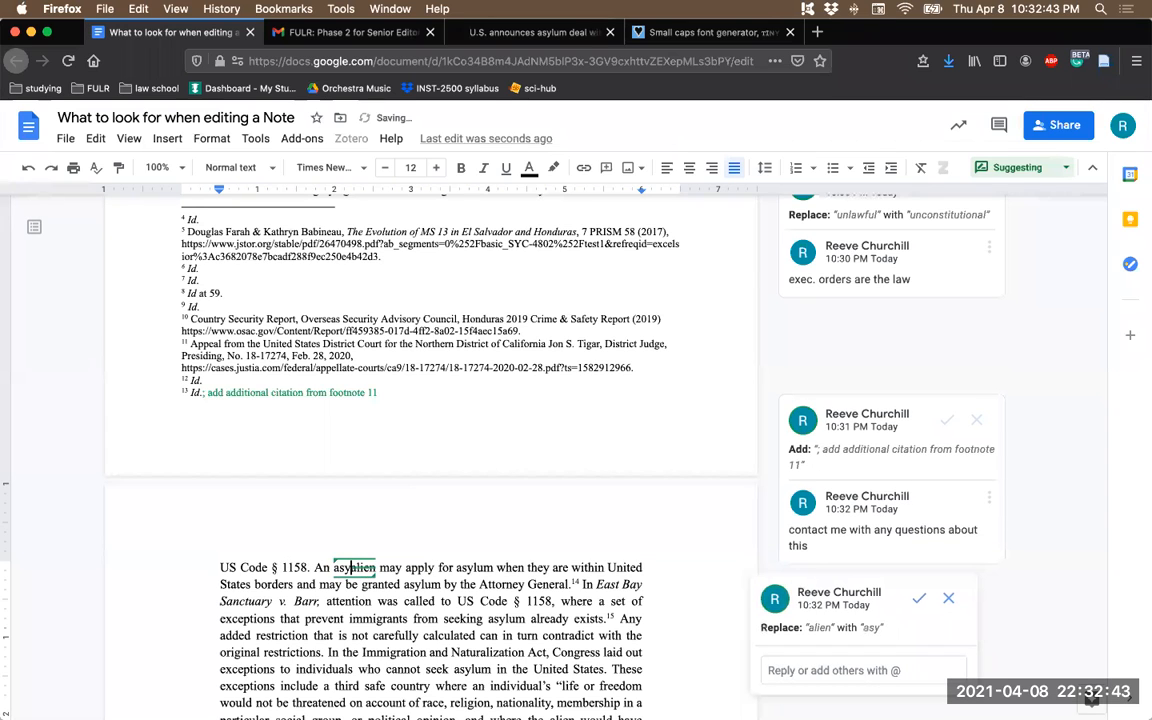
- Post the reply "keep the language from the previous sentence" on the "asylee" replacement suggestion
{"action": "scroll", "coordinate": [638, 563], "scroll_direction": "down", "scroll_amount": 1}
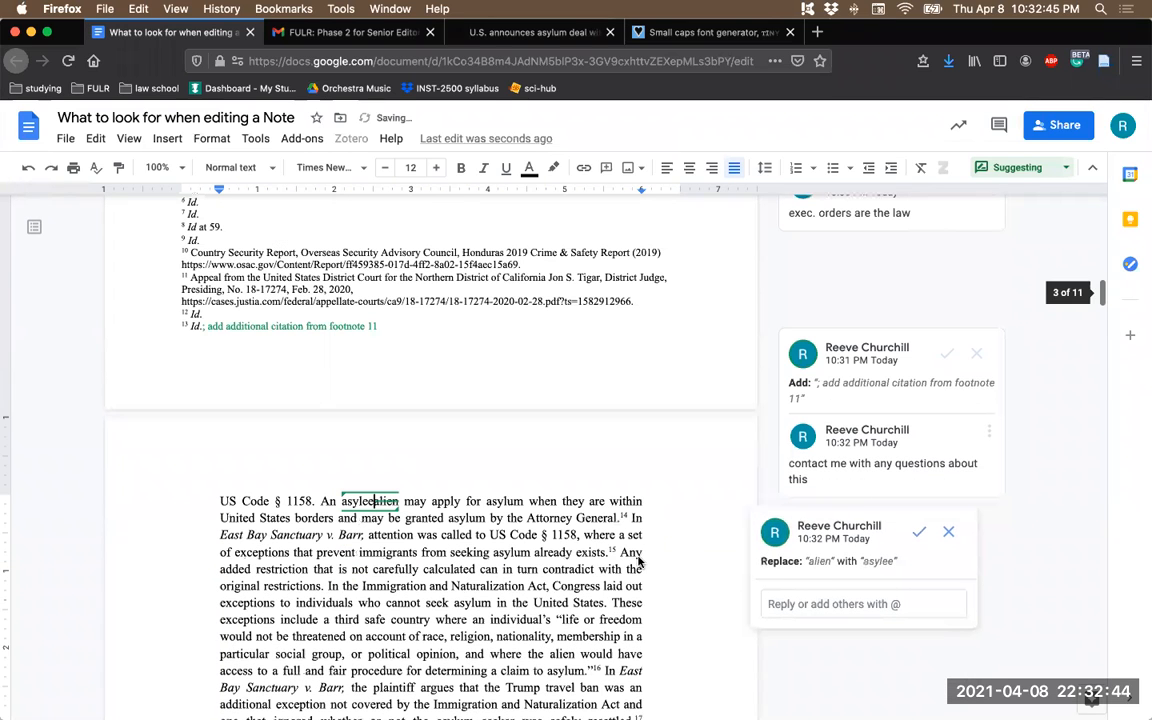
{"action": "left_click", "coordinate": [790, 604]}
{"action": "type", "text": "keep t"}
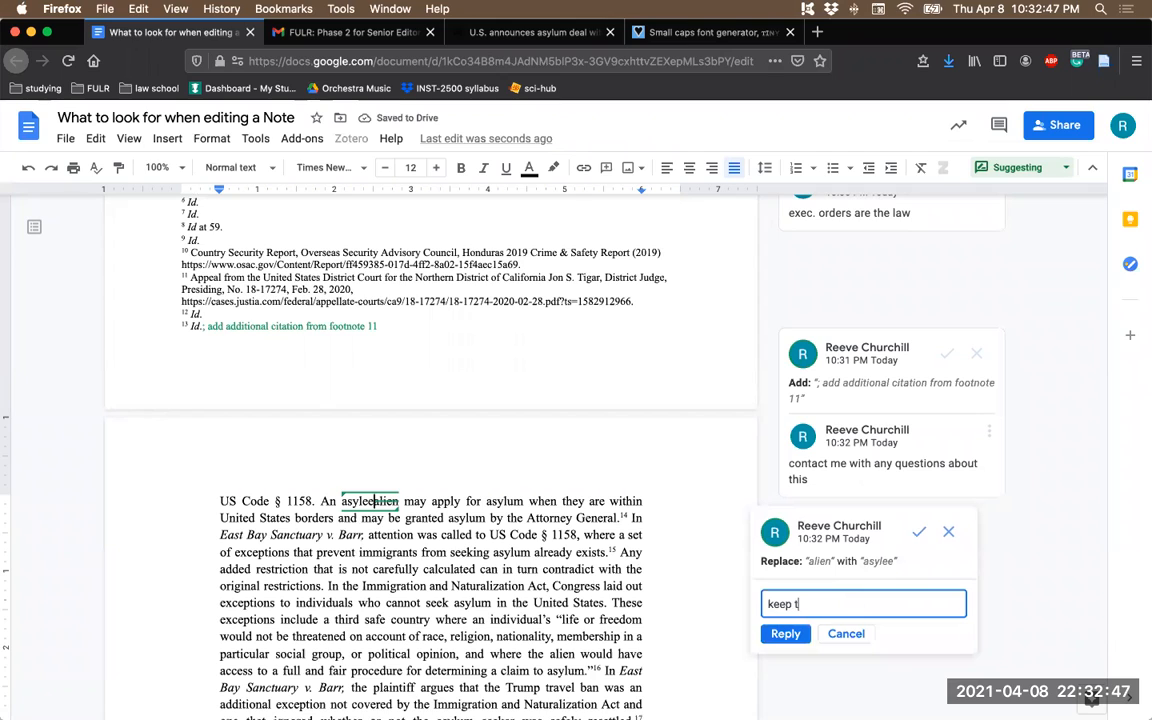
{"action": "type", "text": "he language"}
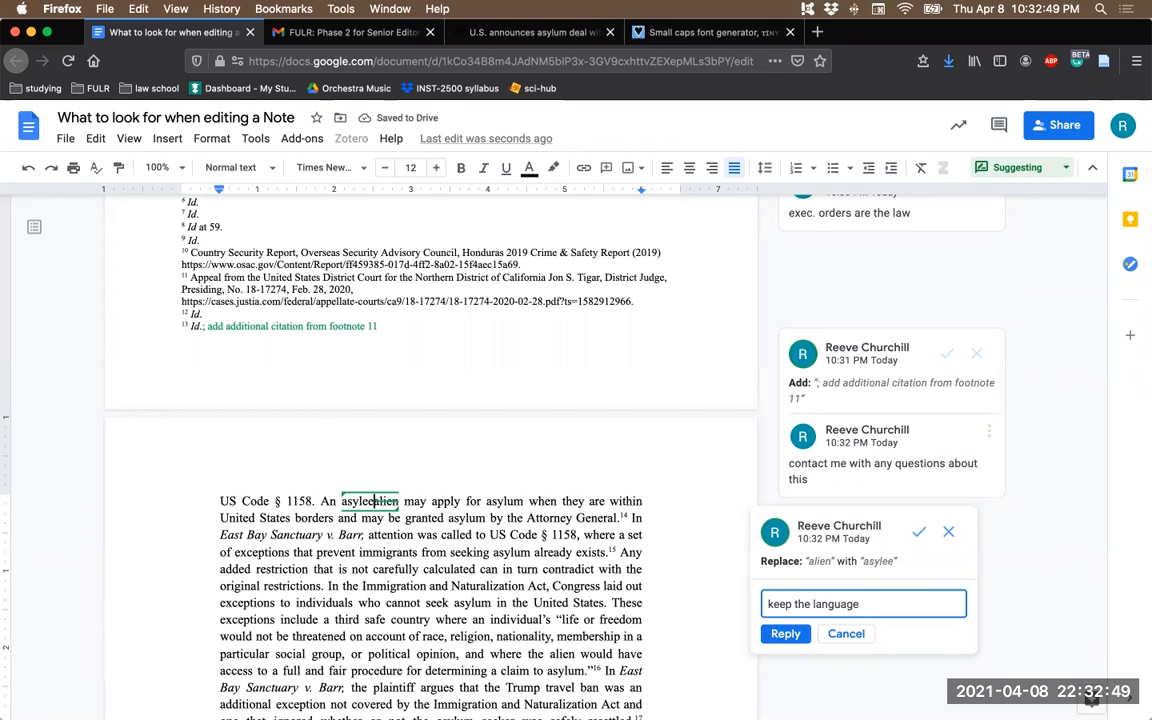
{"action": "type", "text": " from the previo"}
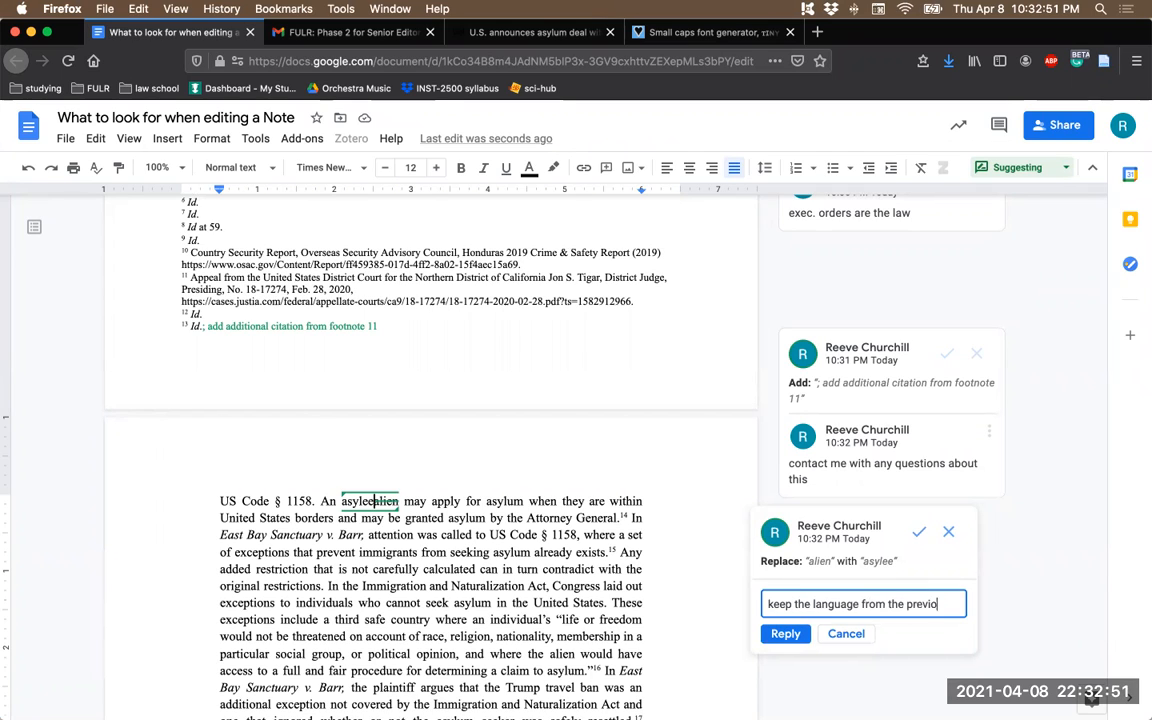
{"action": "type", "text": "us sentence"}
{"action": "scroll", "coordinate": [720, 530], "scroll_direction": "down", "scroll_amount": 3}
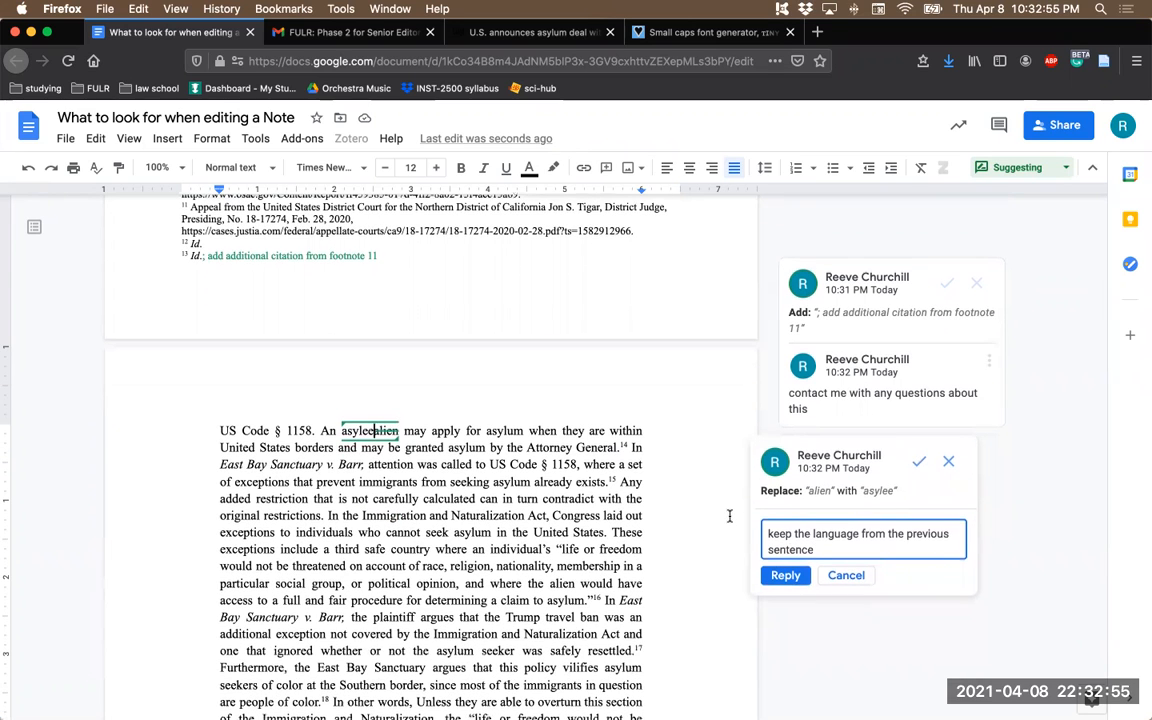
{"action": "type", "text": ";"}
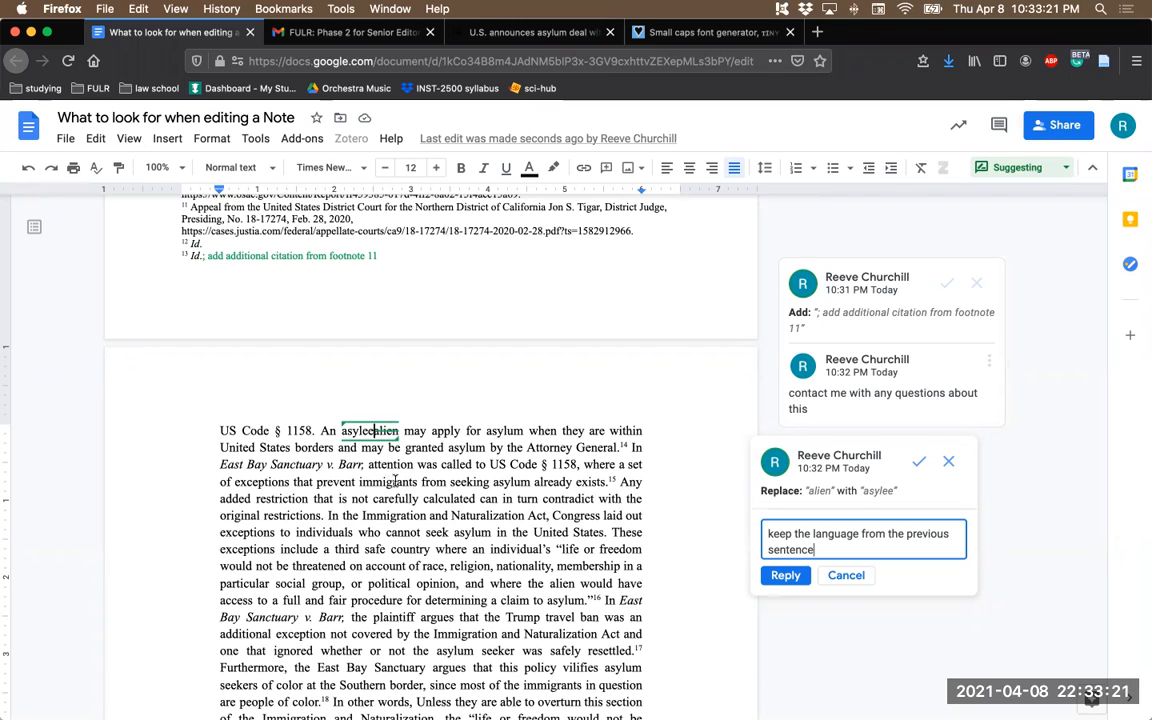
{"action": "left_click", "coordinate": [785, 577]}
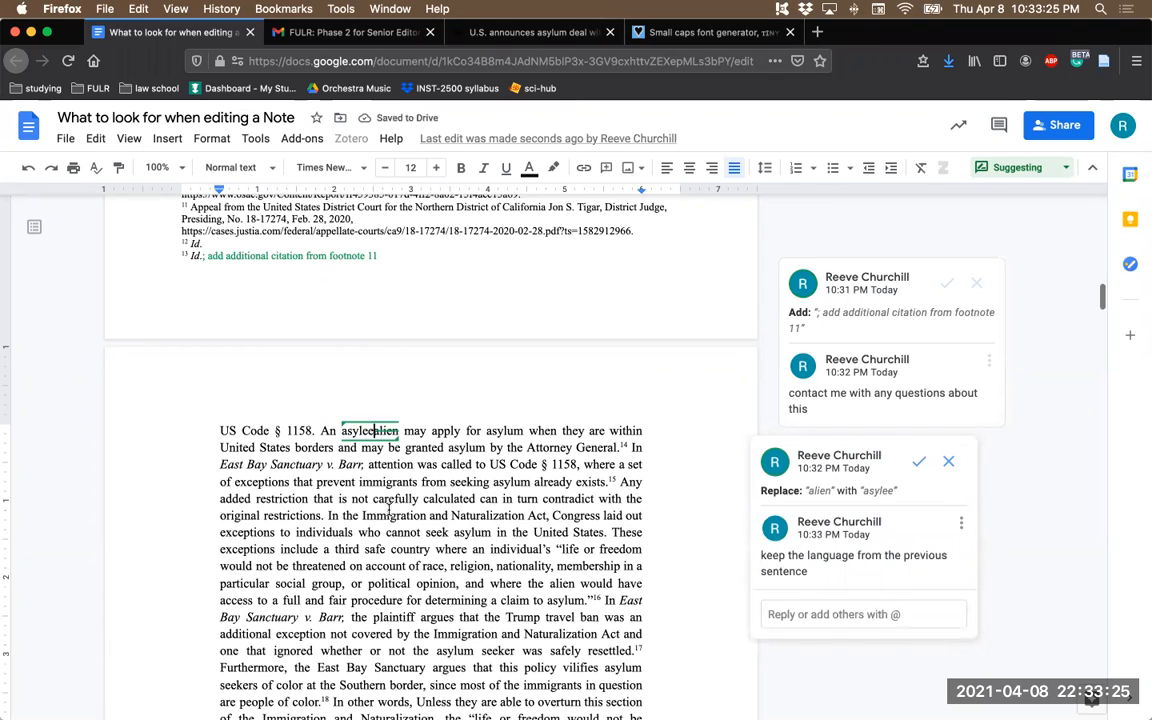
- Review the Note through the end of section II, examining "perceived" and "practiced" in its closing sentence about asylum seekers' rights
{"action": "scroll", "coordinate": [388, 510], "scroll_direction": "down", "scroll_amount": 2}
{"action": "scroll", "coordinate": [388, 510], "scroll_direction": "down", "scroll_amount": 5}
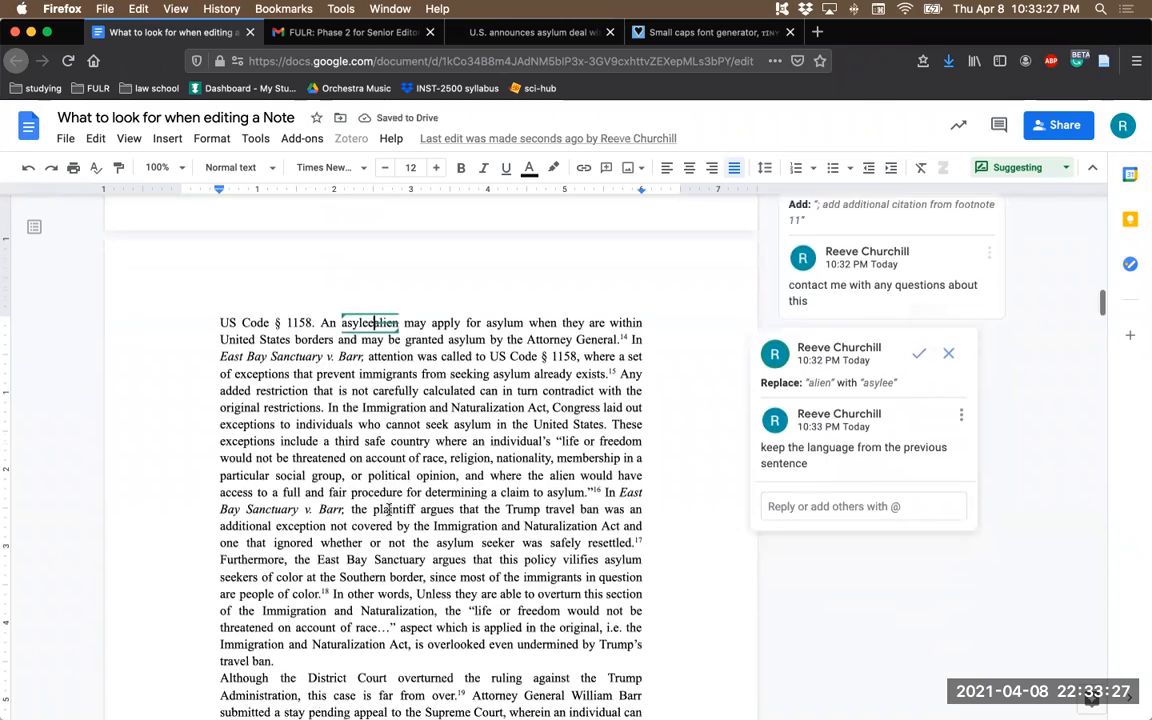
{"action": "scroll", "coordinate": [388, 510], "scroll_direction": "down", "scroll_amount": 14}
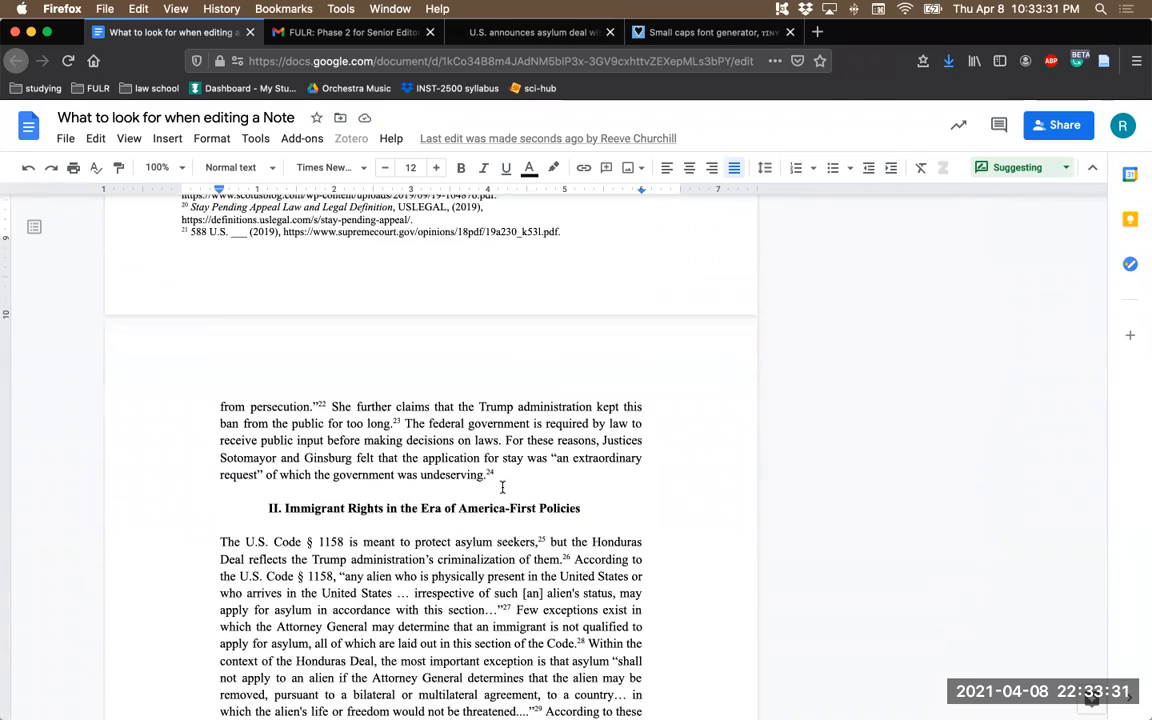
{"action": "scroll", "coordinate": [382, 511], "scroll_direction": "down", "scroll_amount": 4}
{"action": "scroll", "coordinate": [382, 511], "scroll_direction": "down", "scroll_amount": 9}
{"action": "scroll", "coordinate": [382, 511], "scroll_direction": "down", "scroll_amount": 6}
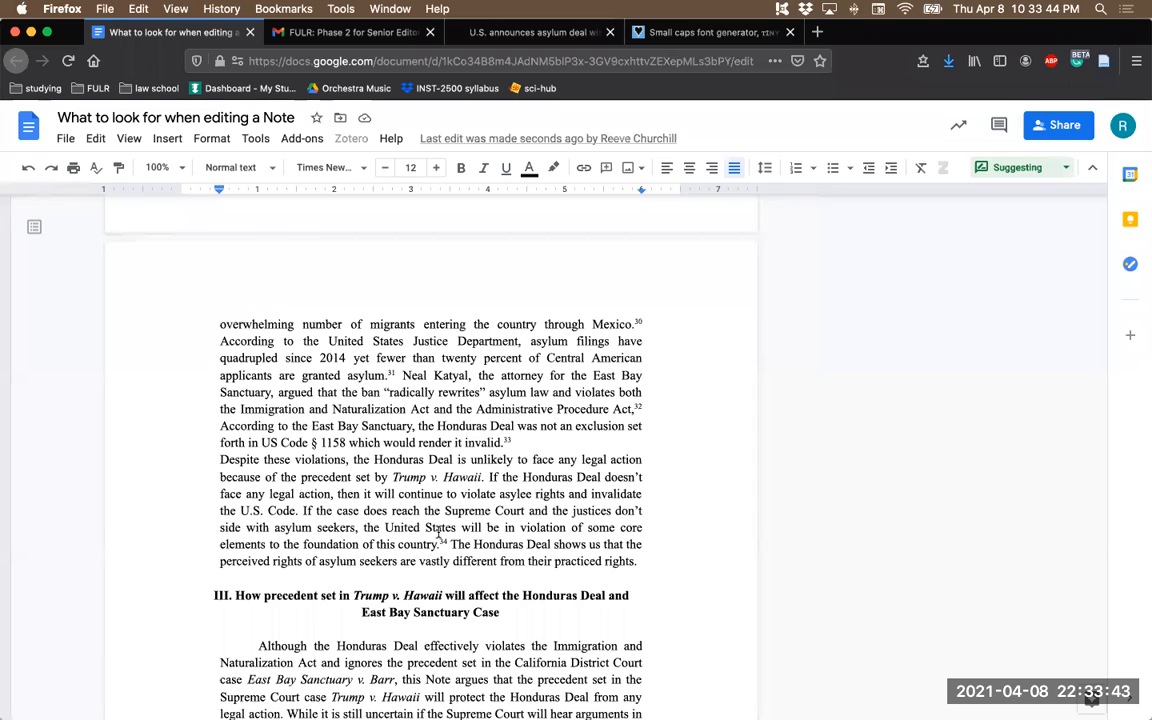
{"action": "scroll", "coordinate": [440, 500], "scroll_direction": "down", "scroll_amount": 2}
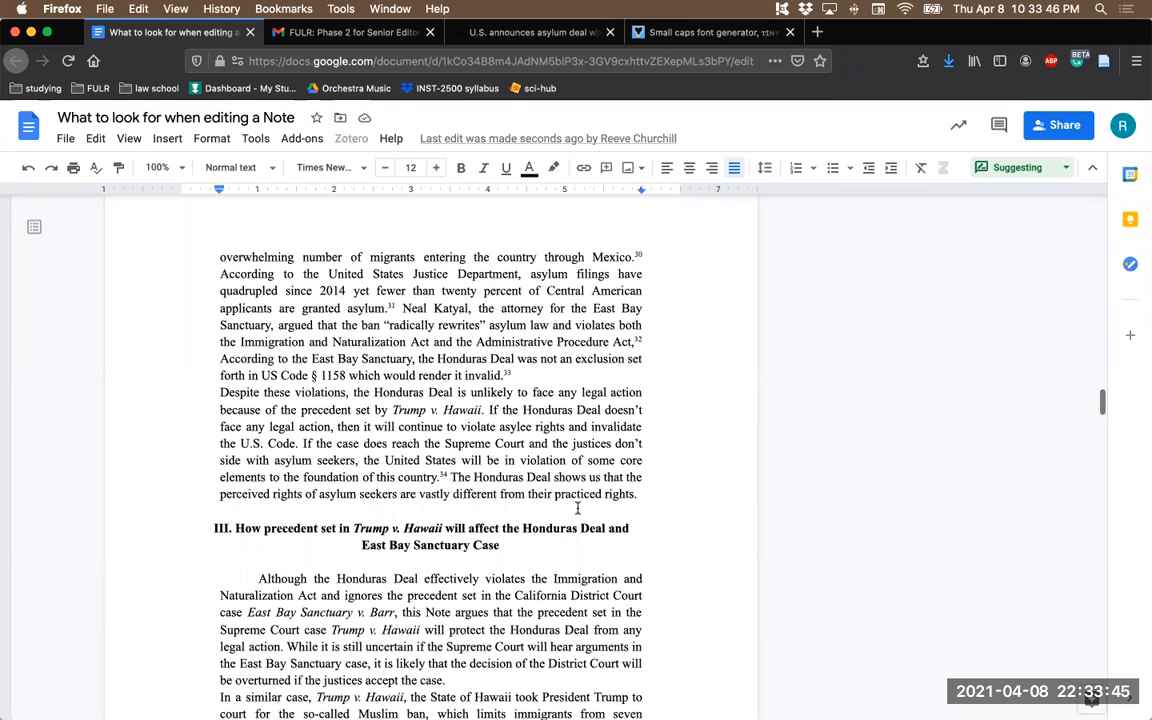
{"action": "left_click_drag", "start_coordinate": [450, 478], "coordinate": [633, 494]}
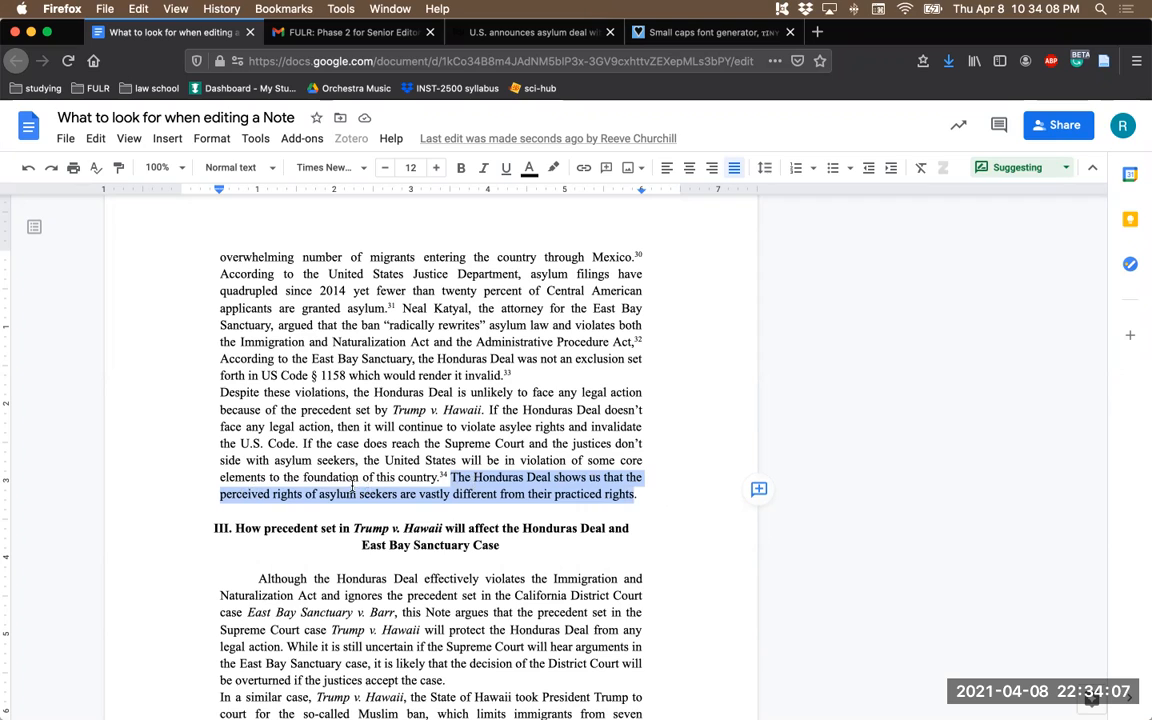
{"action": "left_click", "coordinate": [256, 494]}
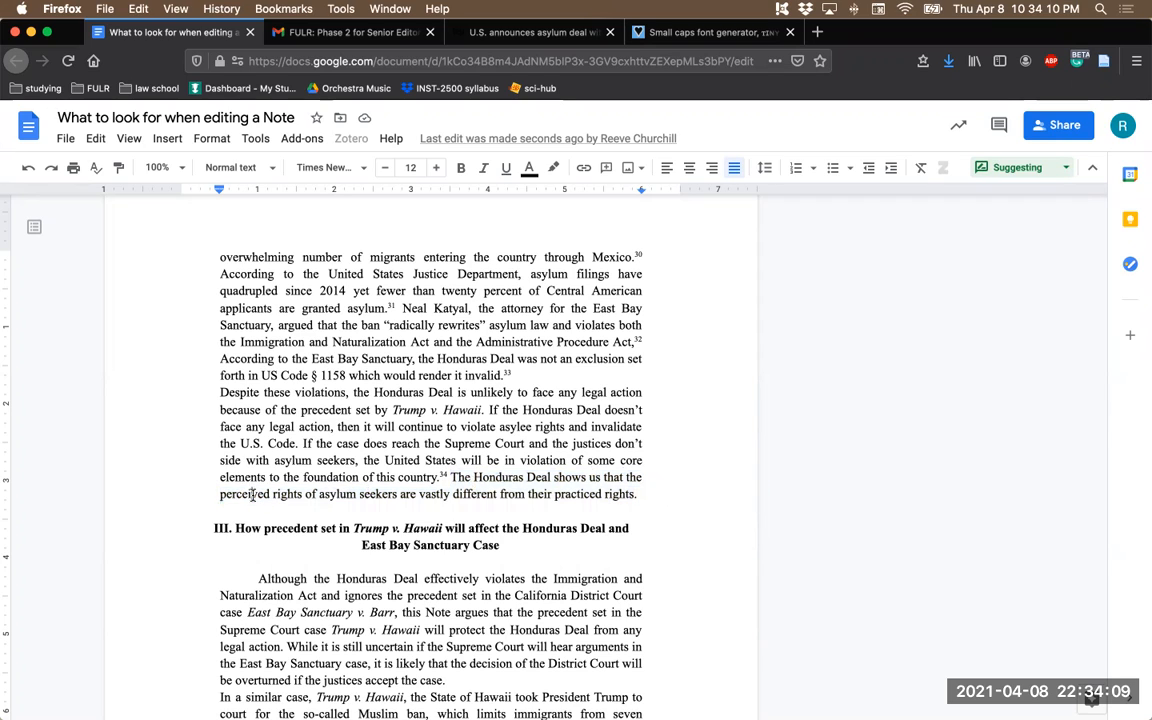
{"action": "double_click", "coordinate": [247, 494]}
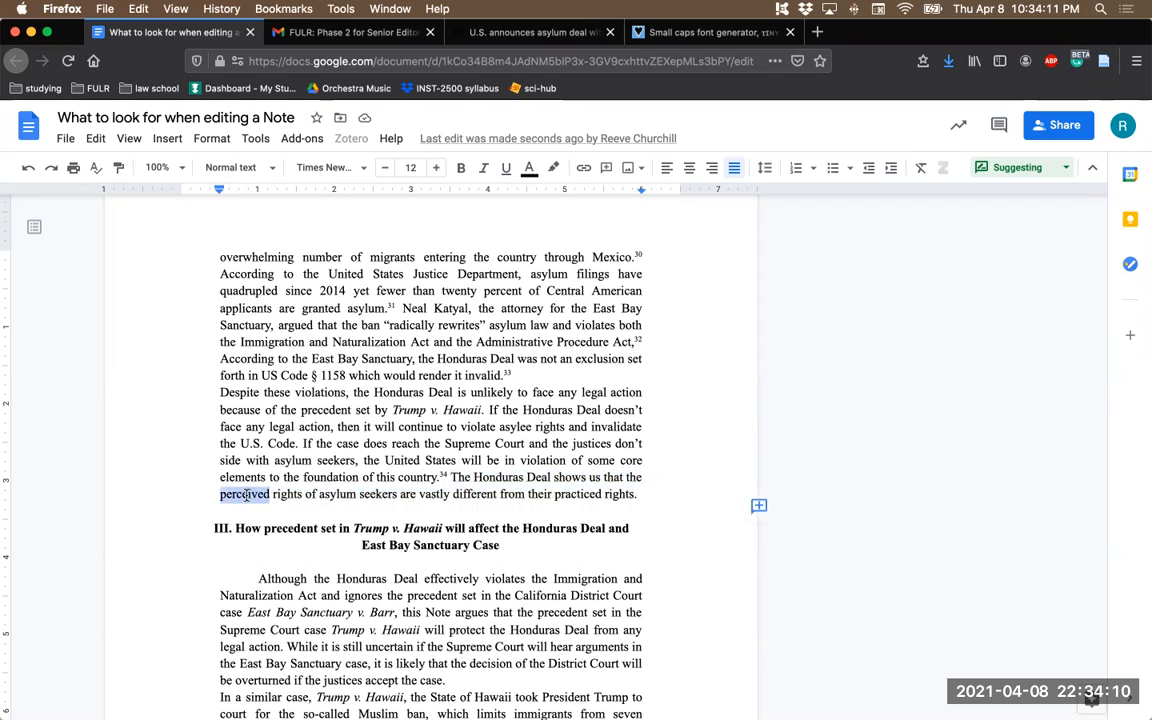
{"action": "double_click", "coordinate": [573, 494]}
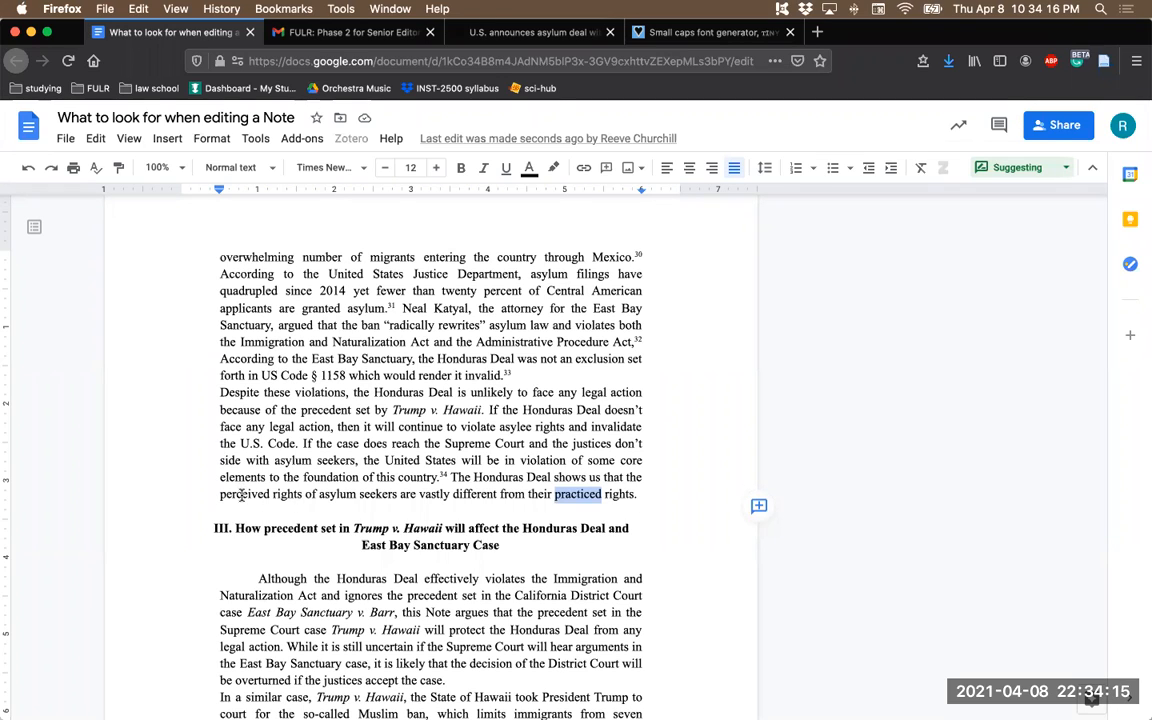
- Replace "perceived" with an italicized "de jure" in the last sentence of section II
{"action": "double_click", "coordinate": [241, 494]}
{"action": "type", "text": "je"}
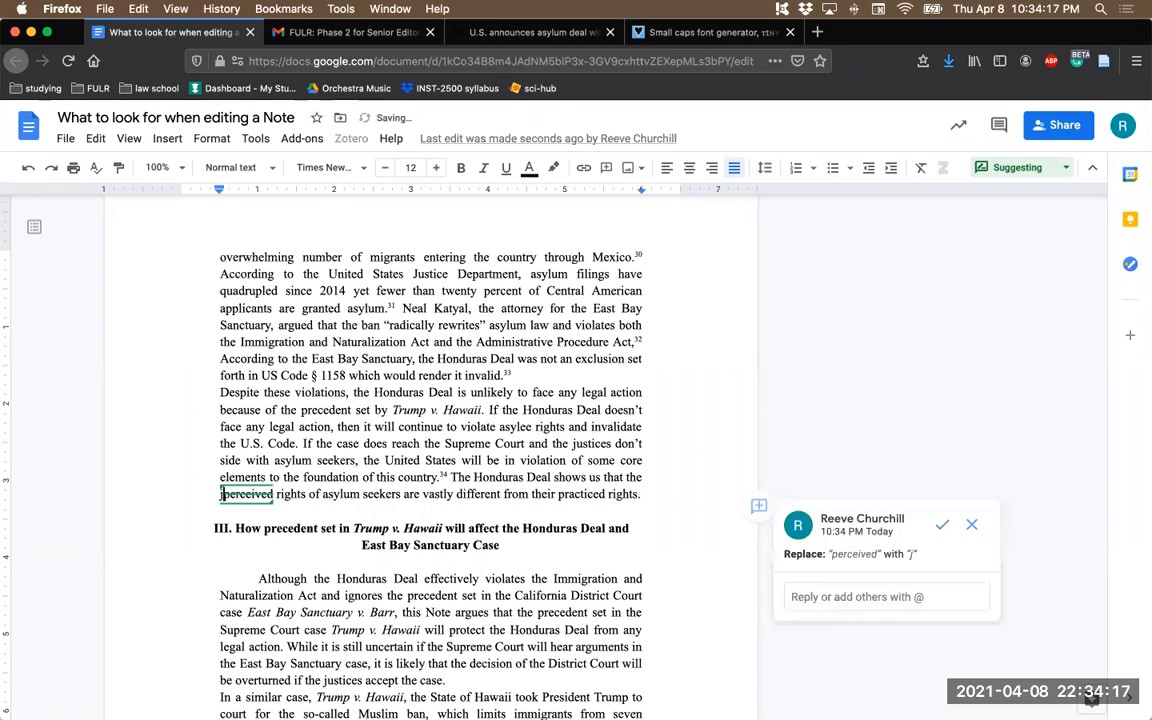
{"action": "type", "text": "de jure"}
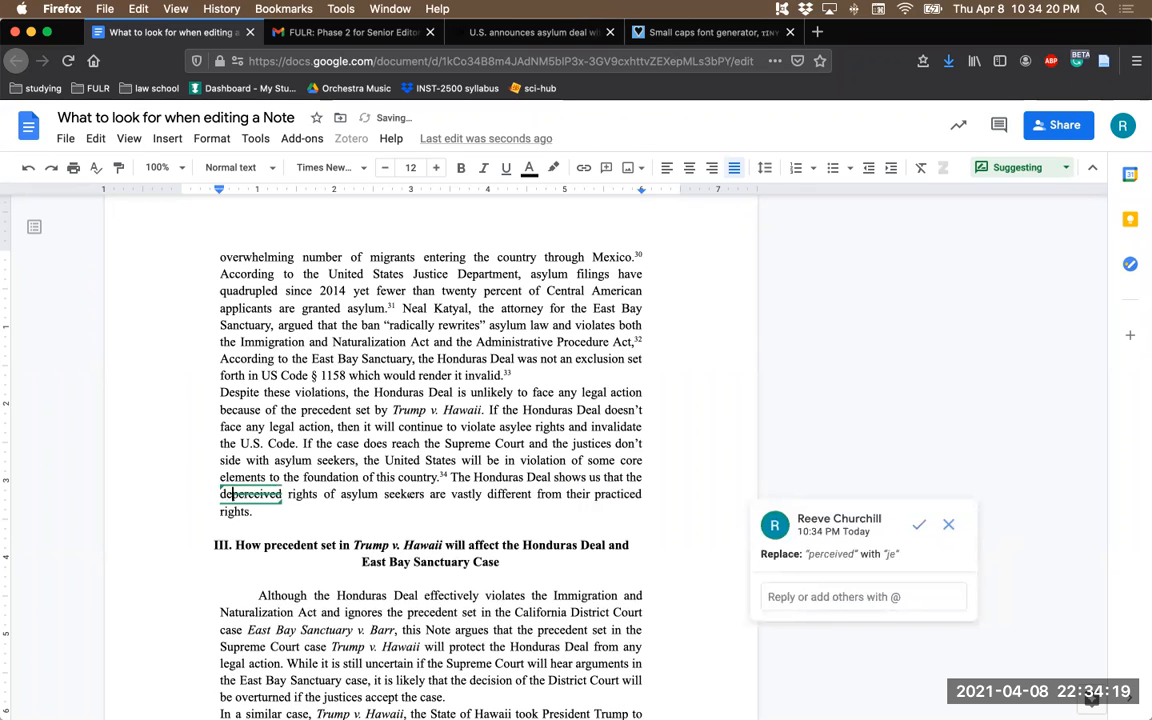
{"action": "left_click_drag", "start_coordinate": [254, 494], "coordinate": [208, 494]}
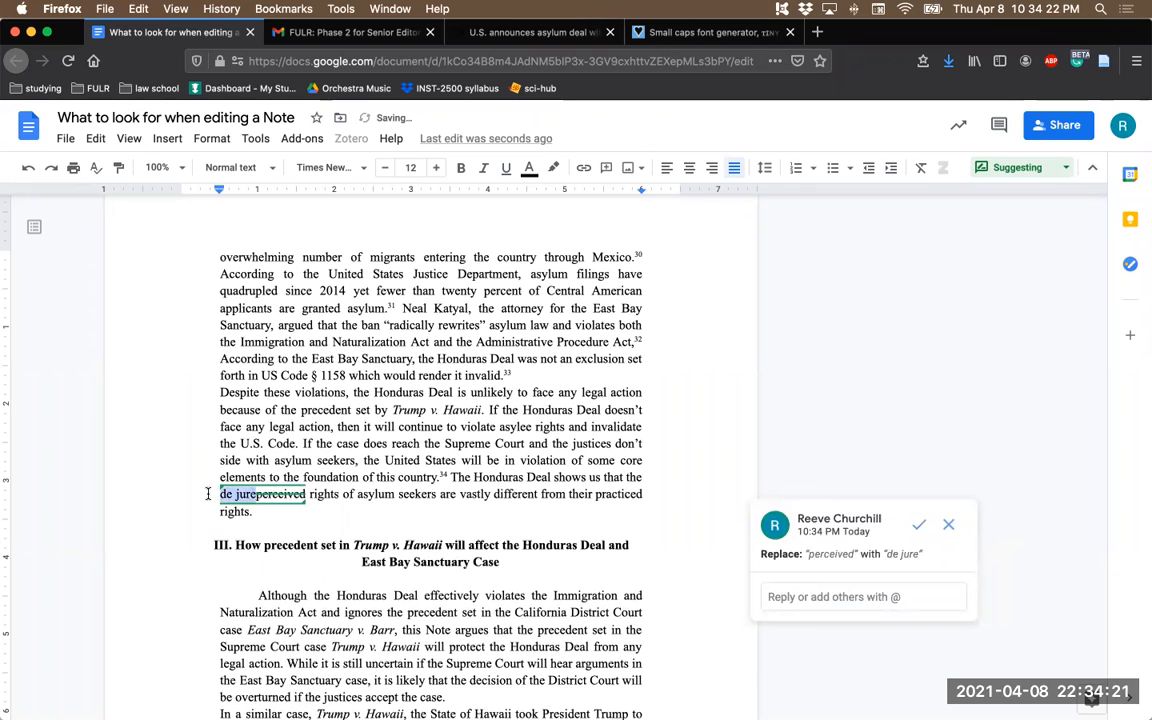
{"action": "key", "text": "ctrl+i"}
- Replace "practiced" with an italicized "de facto" in the last sentence of section II
{"action": "double_click", "coordinate": [615, 494]}
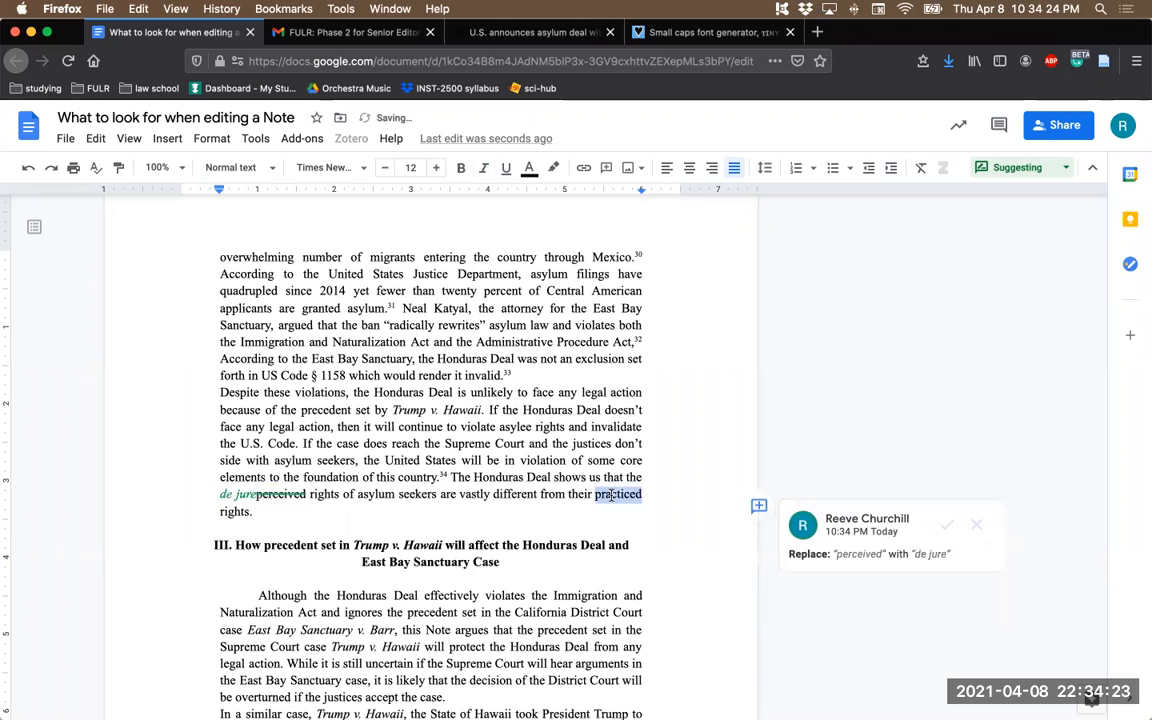
{"action": "type", "text": "de facto"}
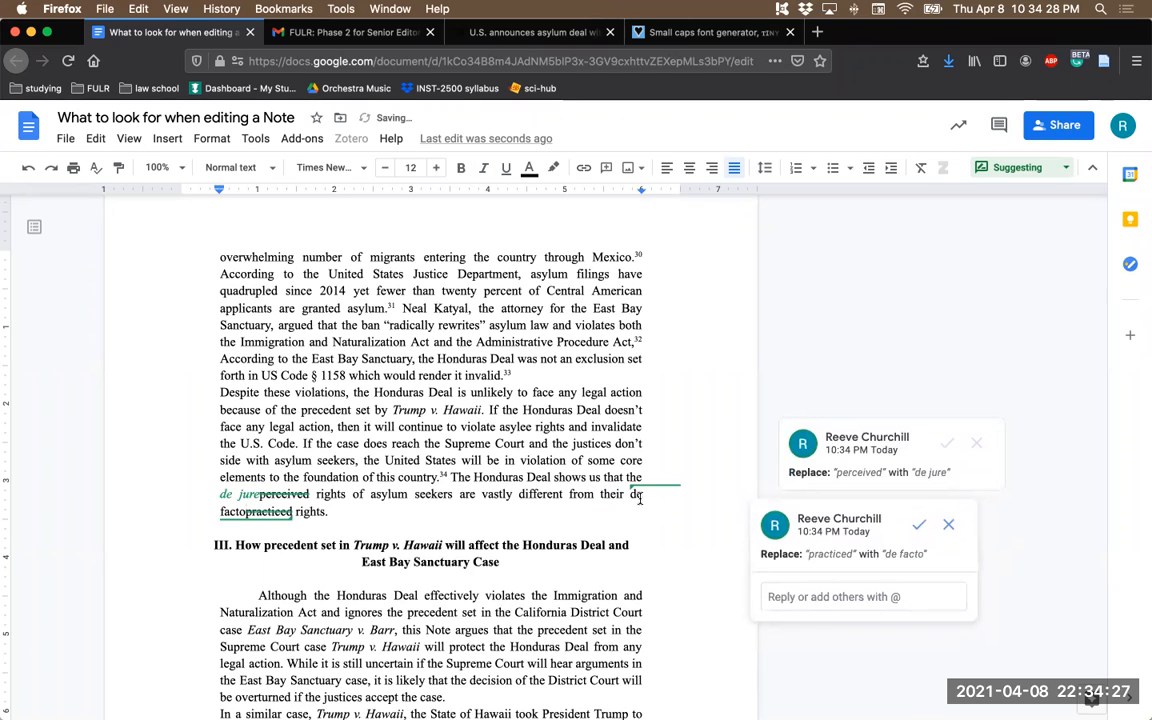
{"action": "left_click_drag", "start_coordinate": [630, 494], "coordinate": [245, 514]}
{"action": "key", "text": "super+i"}
{"action": "left_click", "coordinate": [386, 505]}
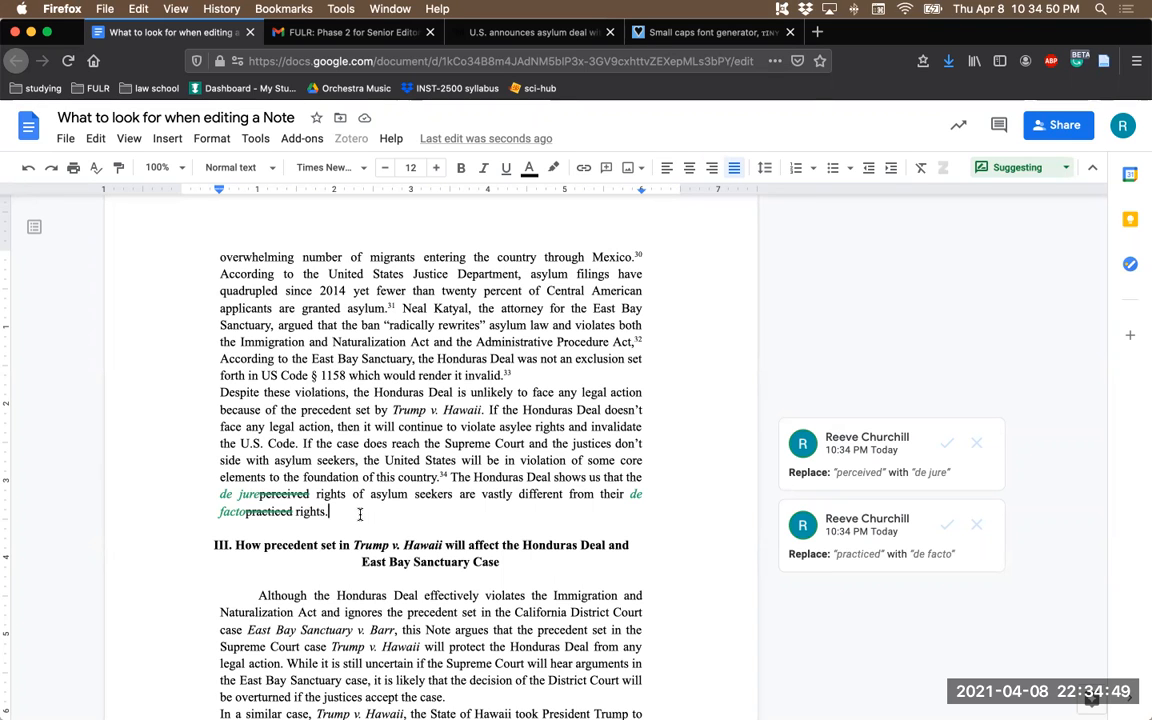
{"action": "scroll", "coordinate": [370, 530], "scroll_direction": "down", "scroll_amount": 2}
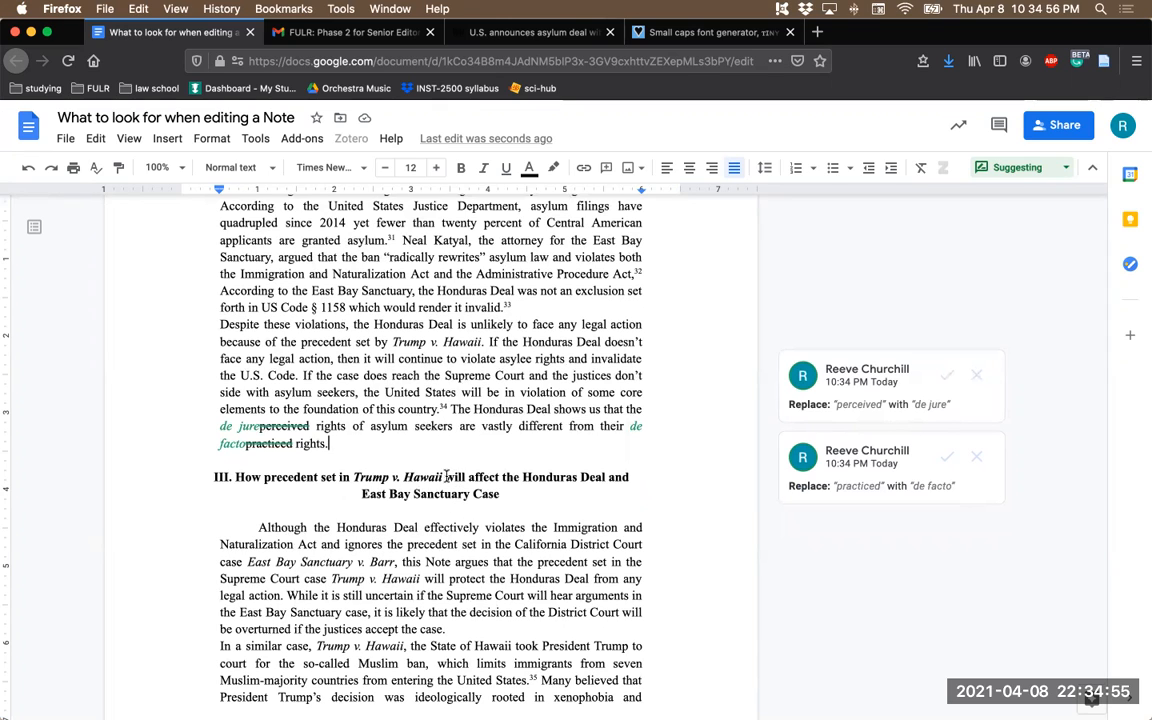
- Replace "will" with "should" in the section III heading about the precedent set in Trump v. Hawaii
{"action": "left_click_drag", "start_coordinate": [237, 473], "coordinate": [536, 492]}
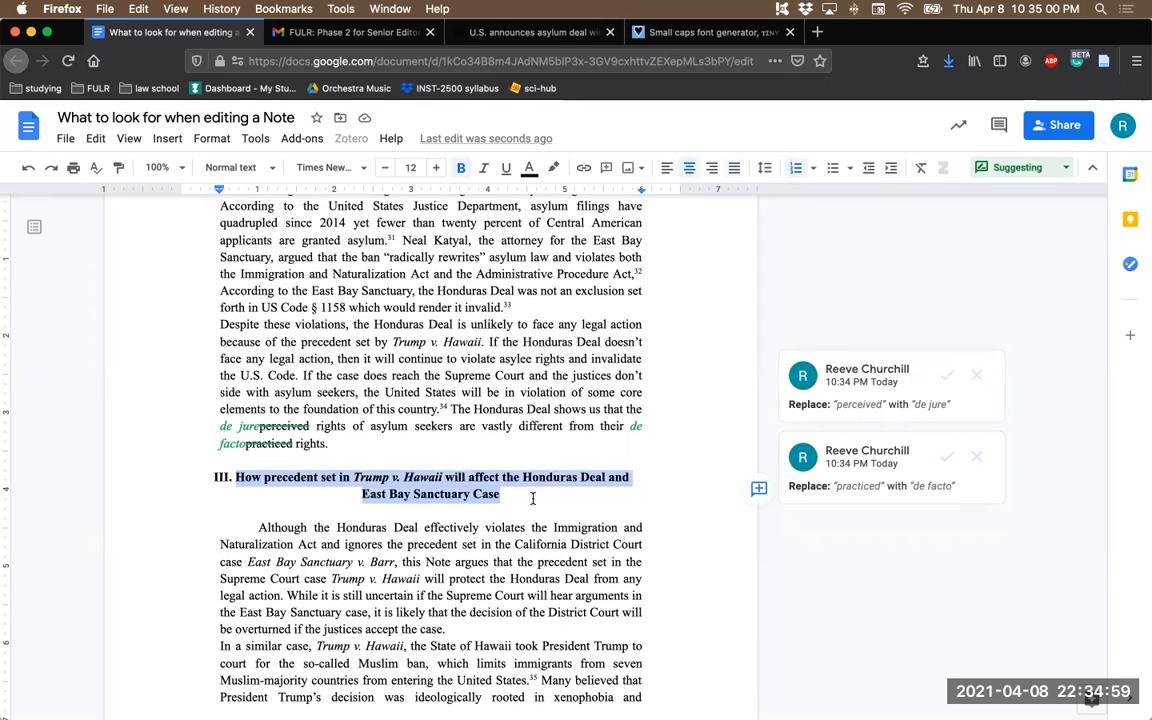
{"action": "double_click", "coordinate": [456, 478]}
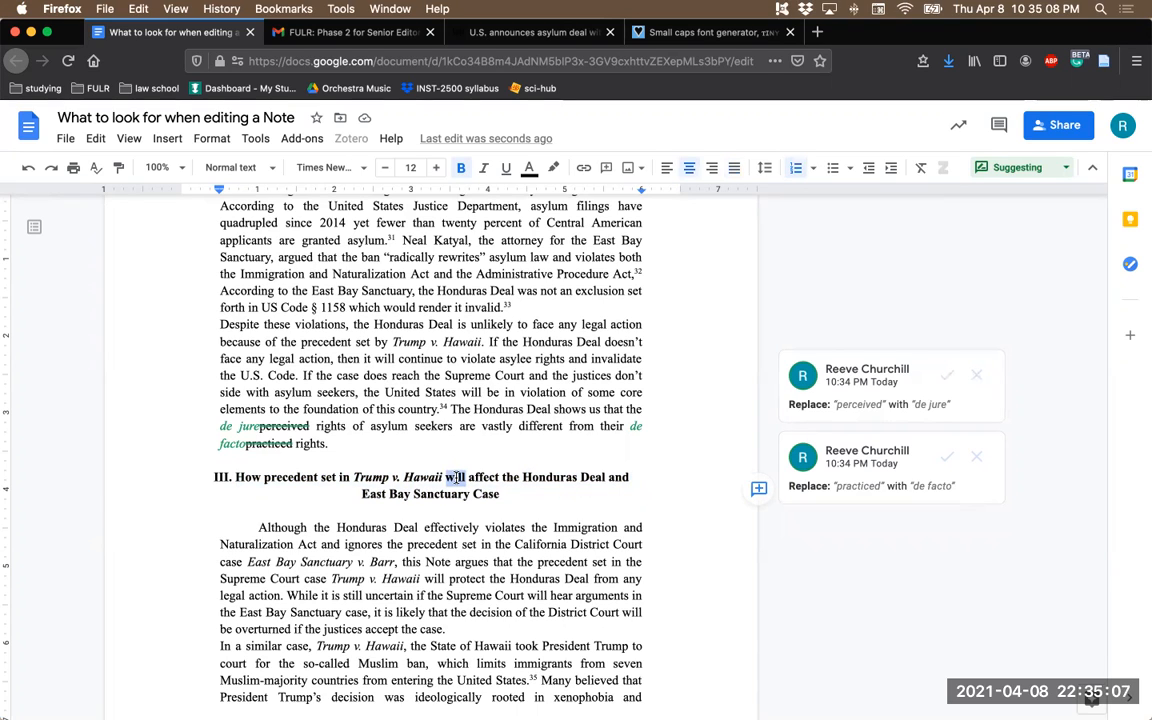
{"action": "type", "text": "should"}
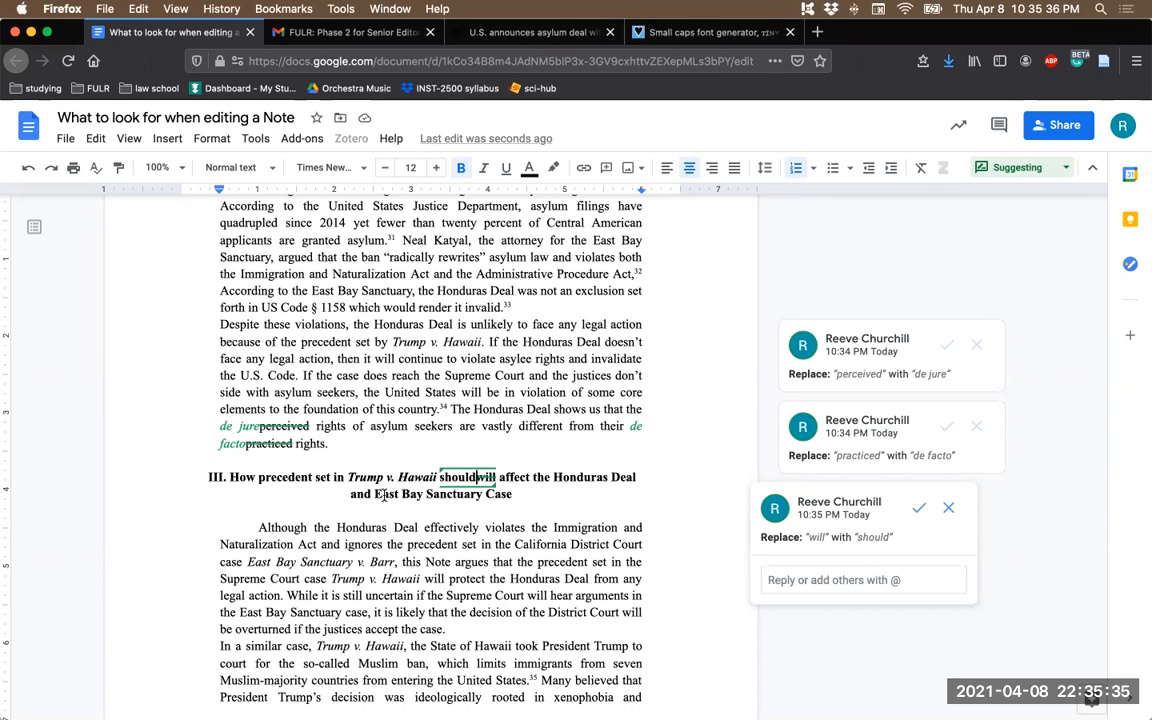
- Replace the tab indent before "Although the Honduras Deal" in section III's first paragraph with five spaces
{"action": "left_click", "coordinate": [258, 527]}
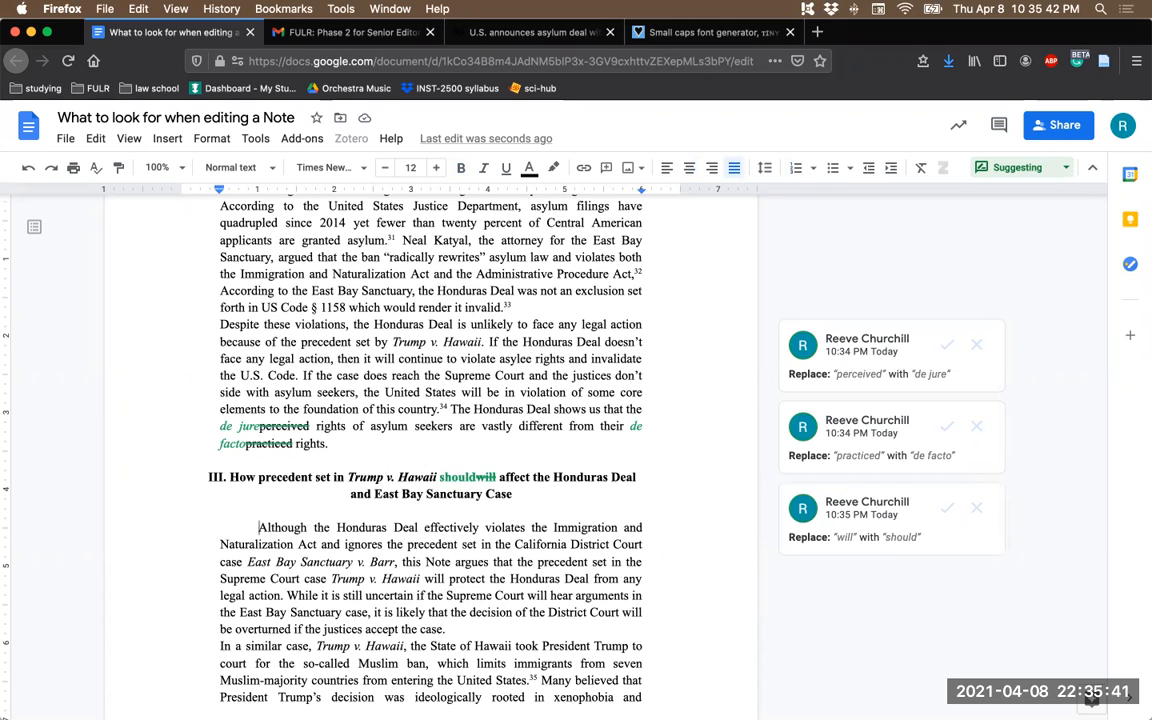
{"action": "key", "text": "BackSpace"}
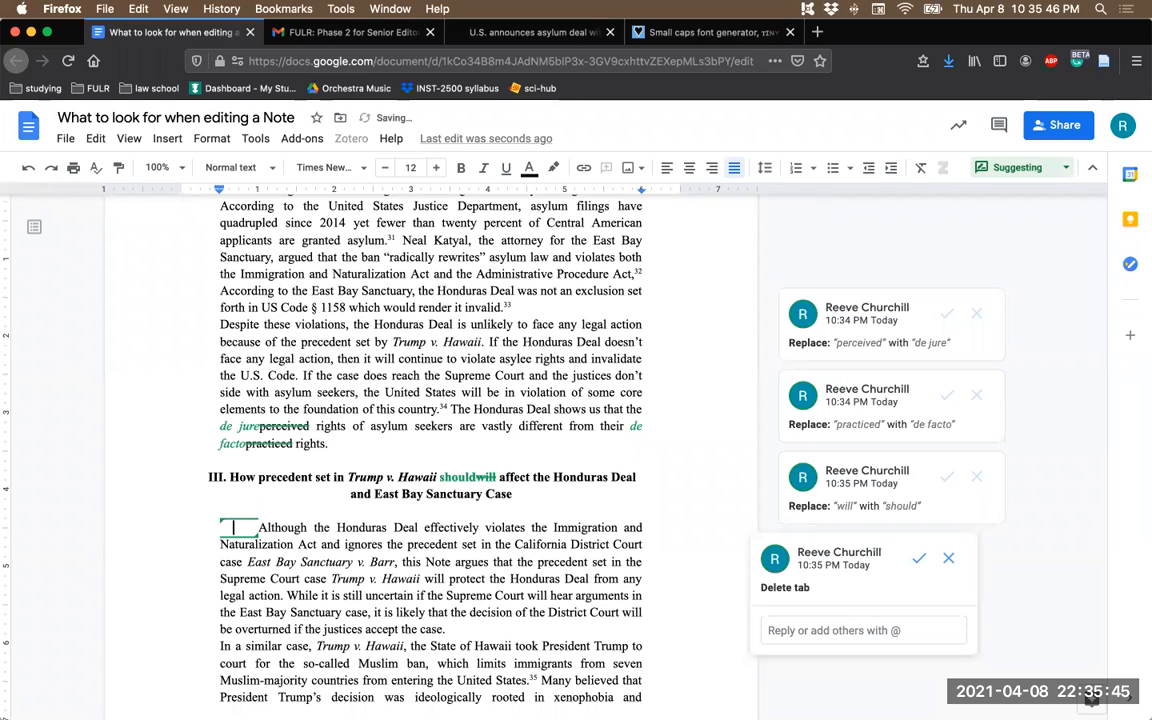
{"action": "left_click", "coordinate": [336, 531]}
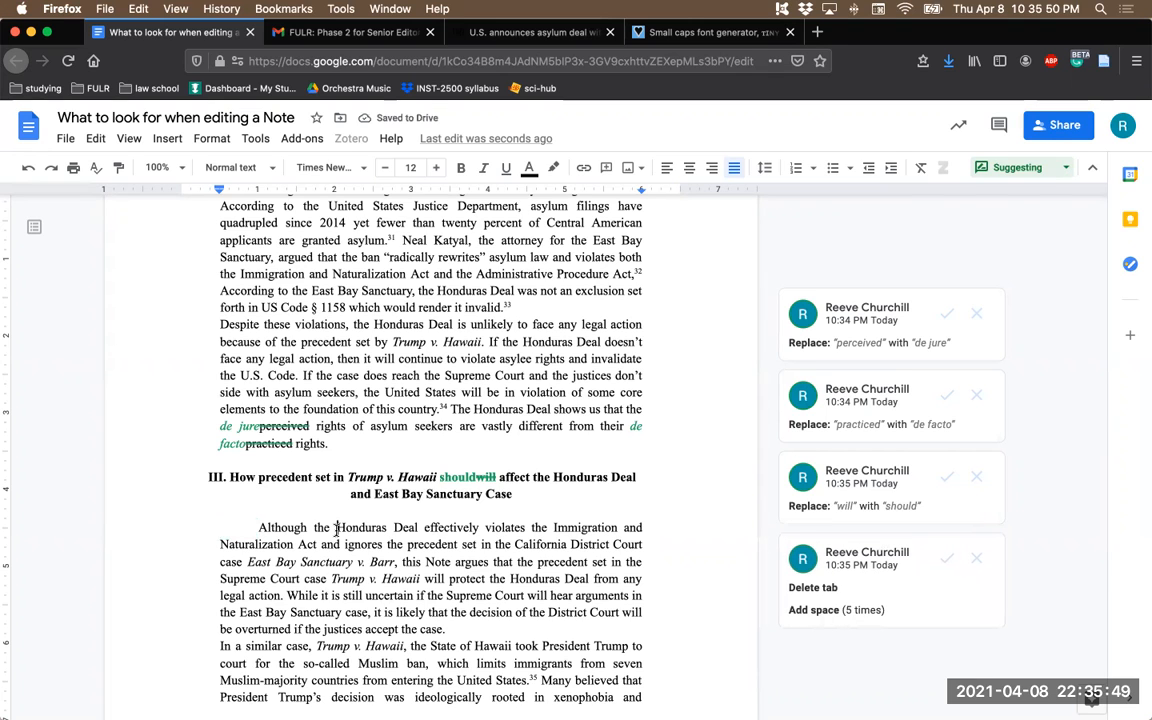
- Delete "this Note argues that" from the first sentence of section III
{"action": "scroll", "coordinate": [340, 528], "scroll_direction": "down", "scroll_amount": 2}
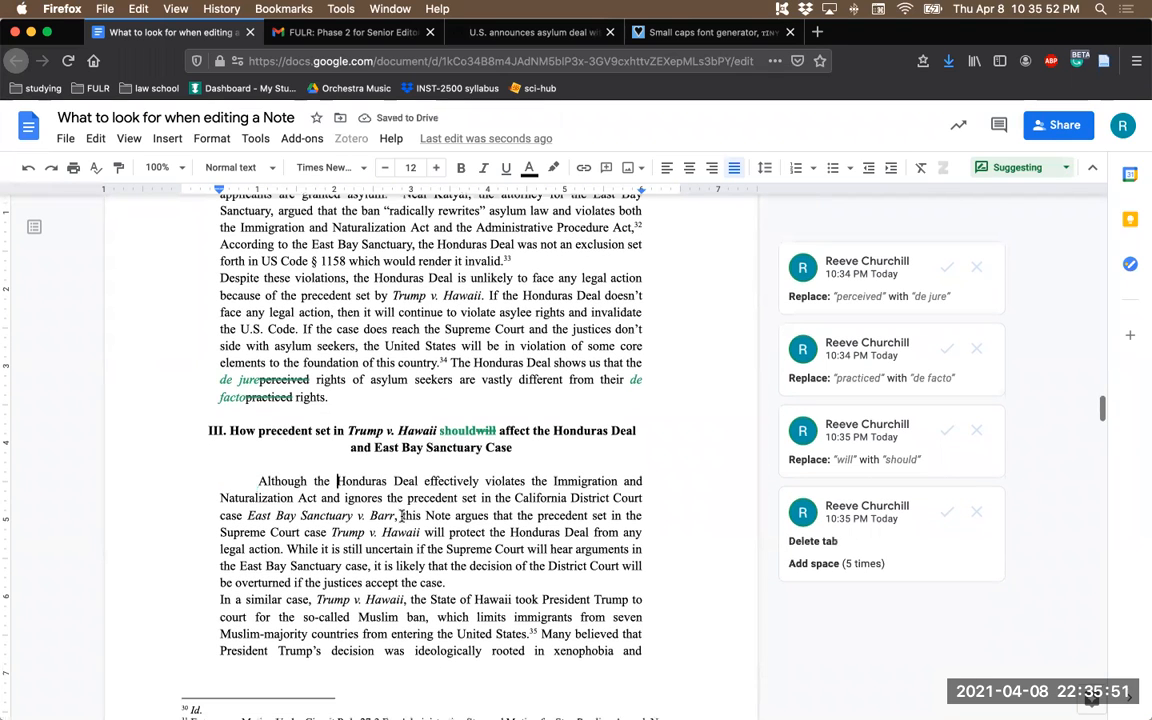
{"action": "left_click_drag", "start_coordinate": [401, 516], "coordinate": [485, 512]}
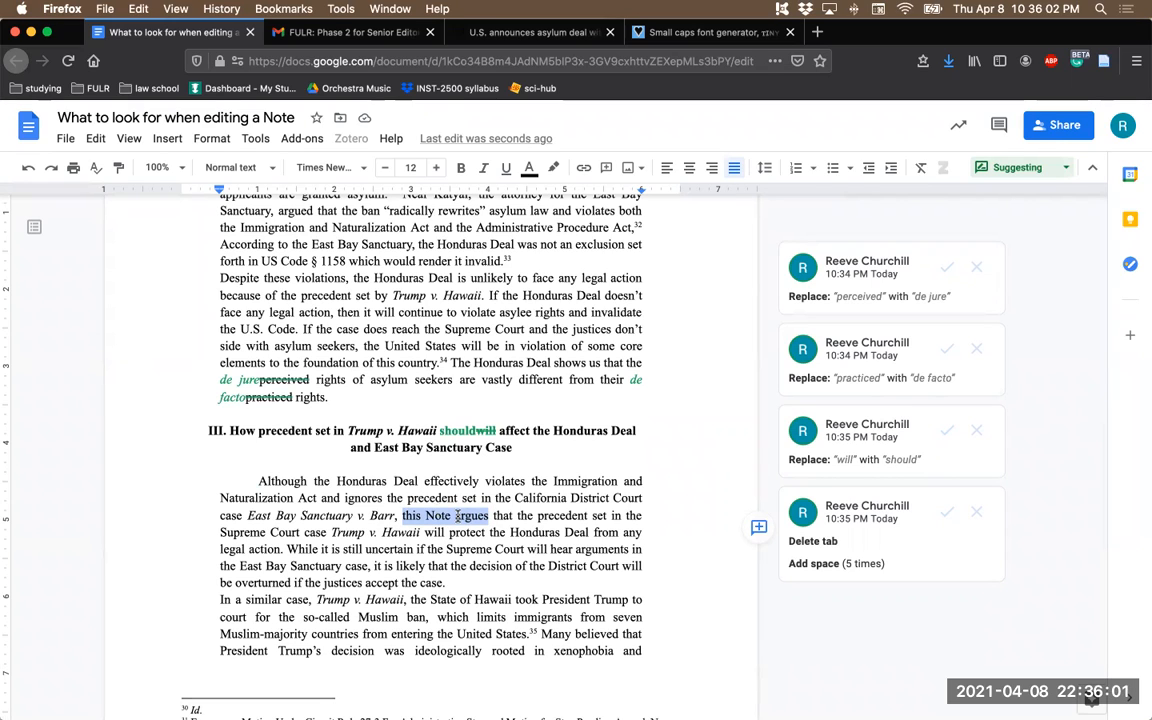
{"action": "scroll", "coordinate": [346, 464], "scroll_direction": "down", "scroll_amount": 1}
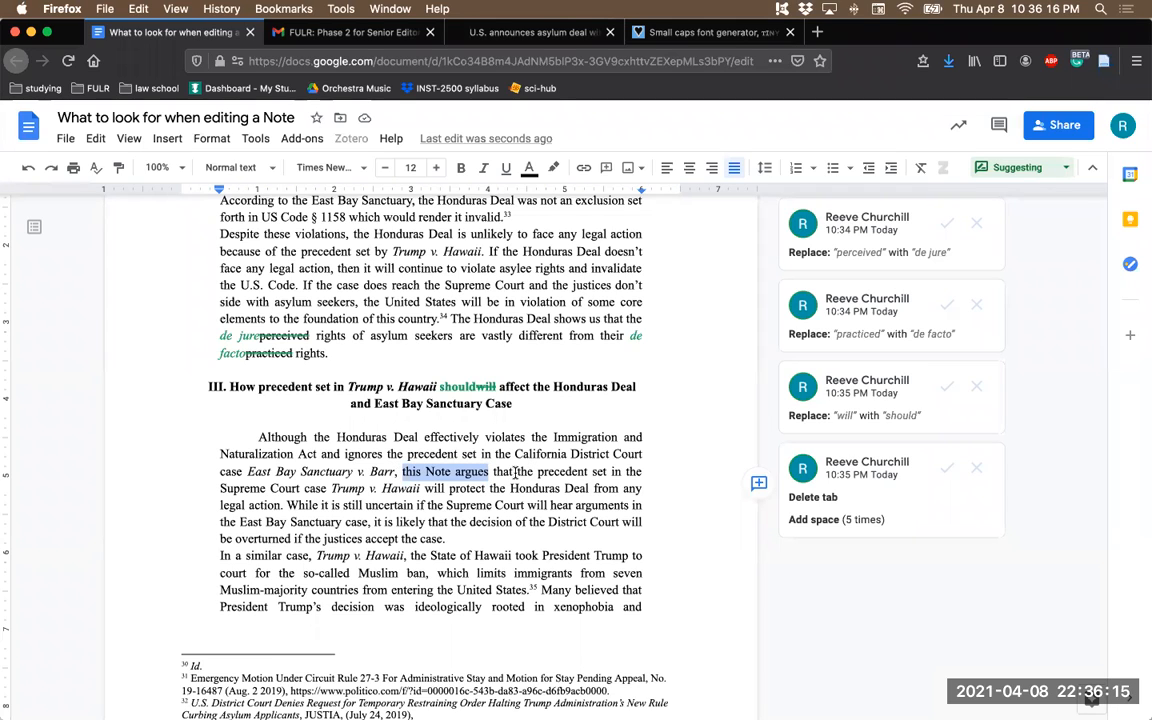
{"action": "left_click", "coordinate": [516, 471]}
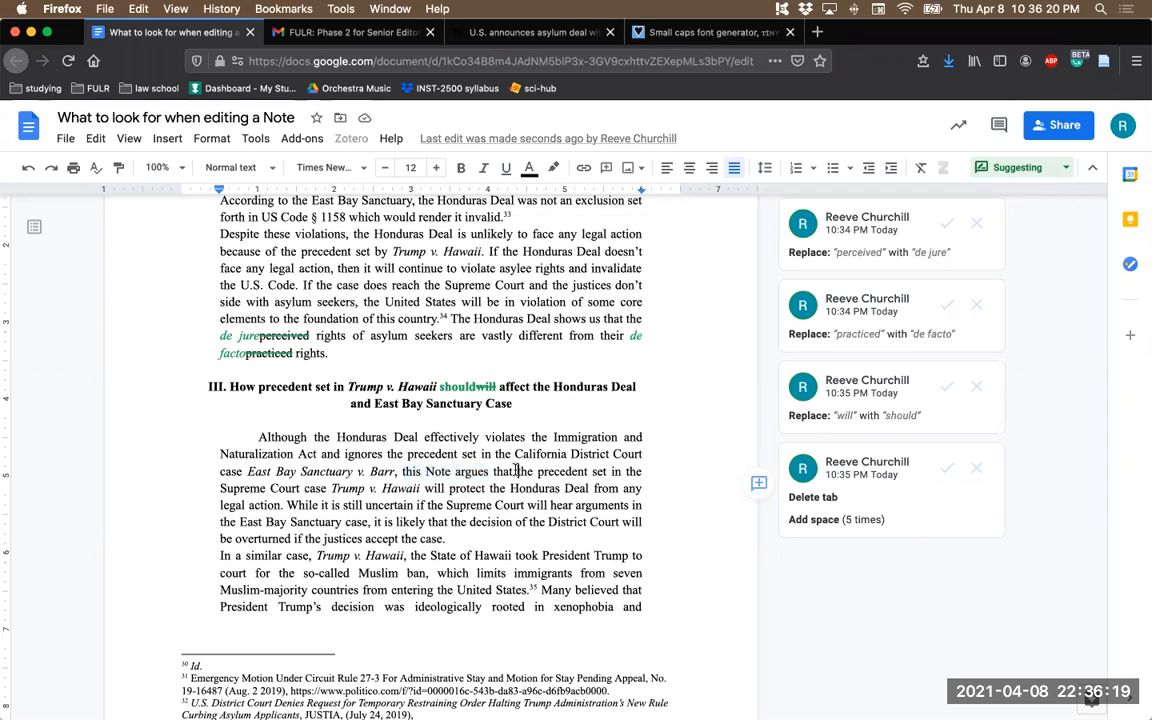
{"action": "left_click_drag", "start_coordinate": [516, 471], "coordinate": [401, 474]}
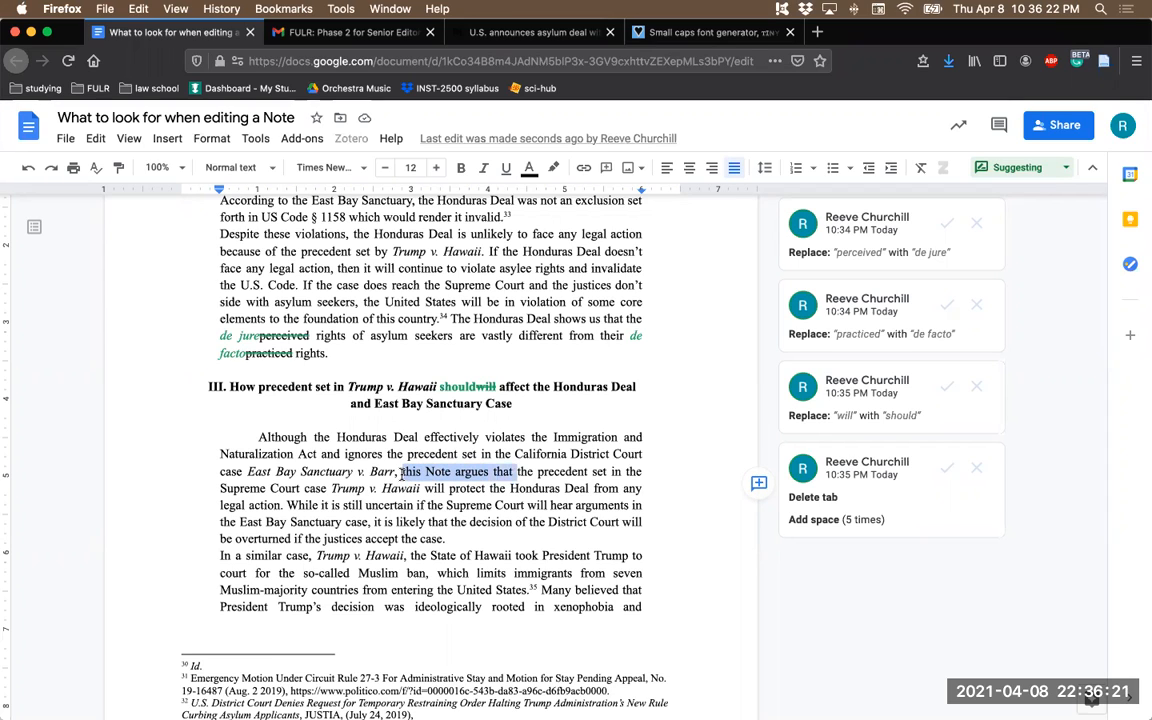
{"action": "key", "text": "BackSpace"}
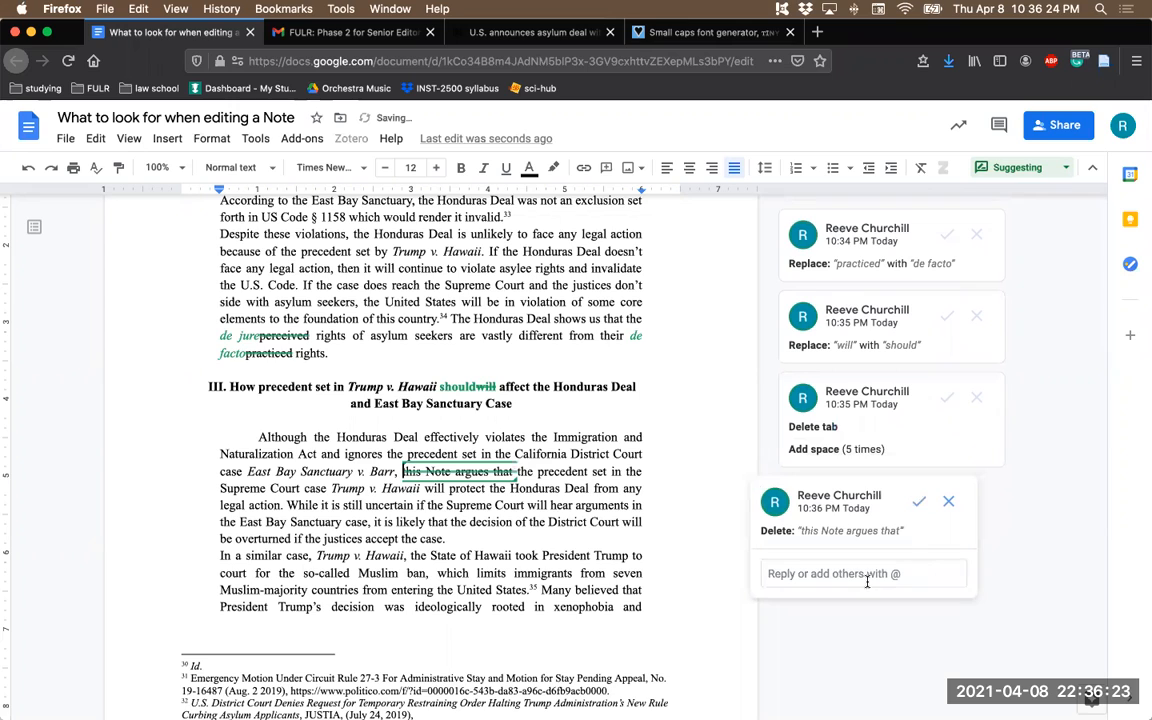
- Post the reply "this language belongs in the abstract" on the "this Note argues that" deletion suggestion
{"action": "scroll", "coordinate": [689, 544], "scroll_direction": "down", "scroll_amount": 1}
{"action": "left_click", "coordinate": [818, 550]}
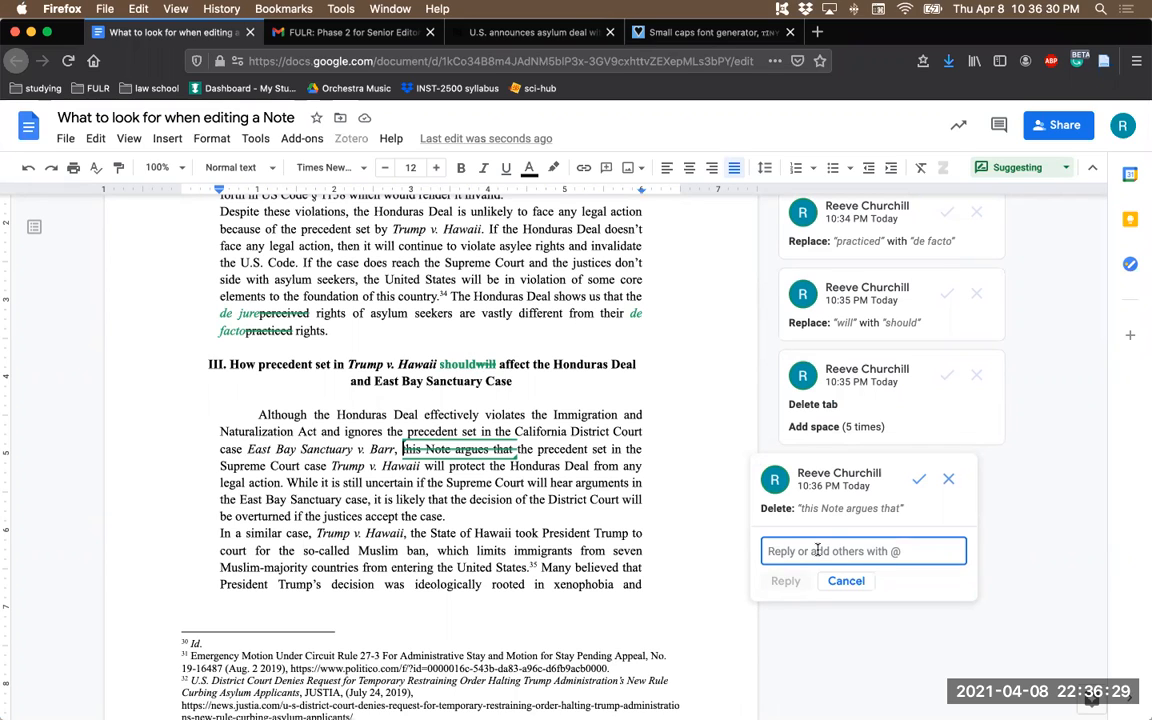
{"action": "type", "text": "this langu"}
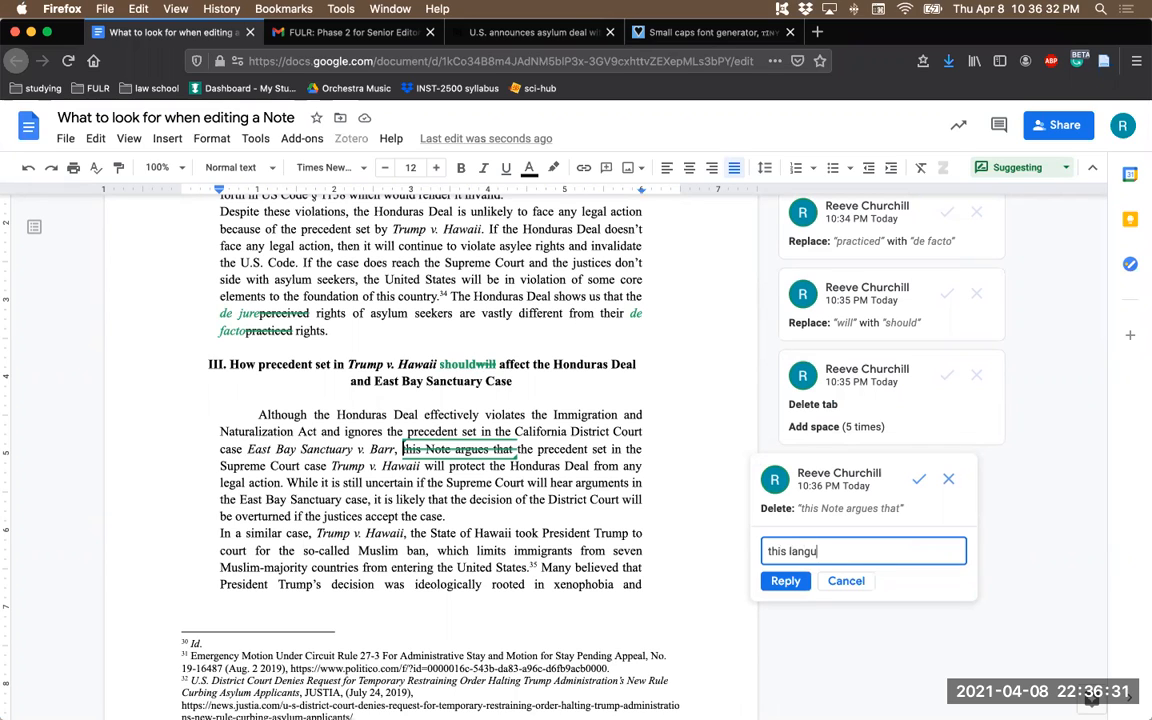
{"action": "type", "text": "age belongs in t"}
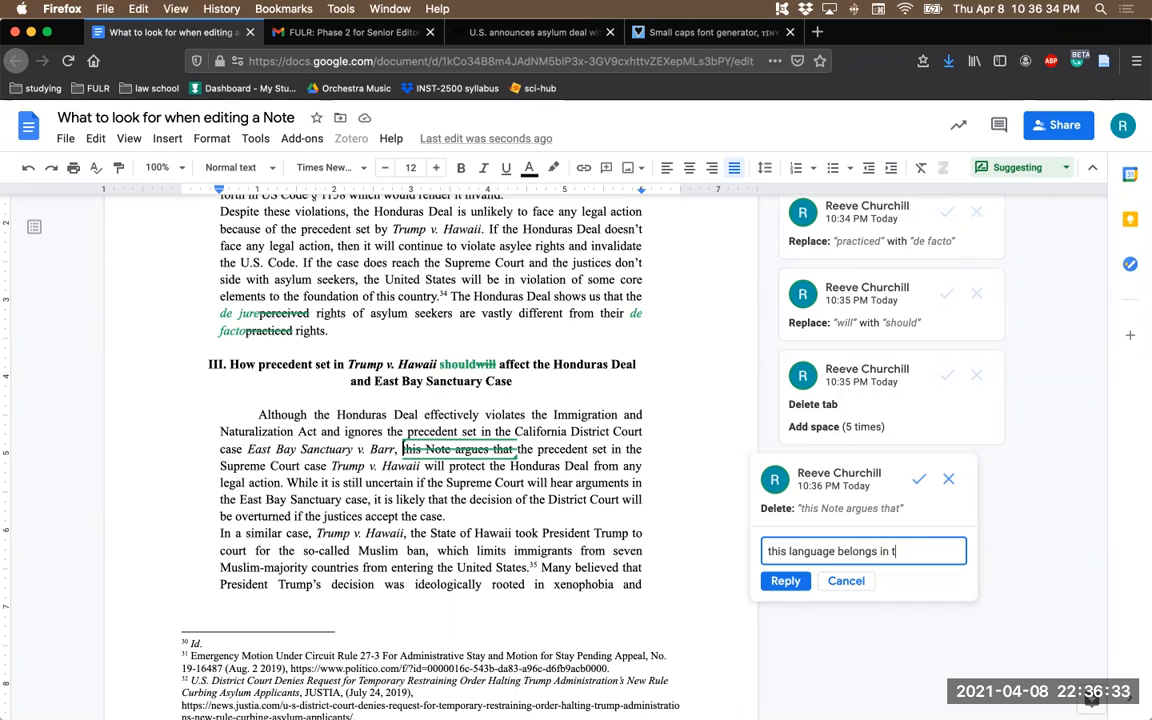
{"action": "type", "text": "ehe abstract"}
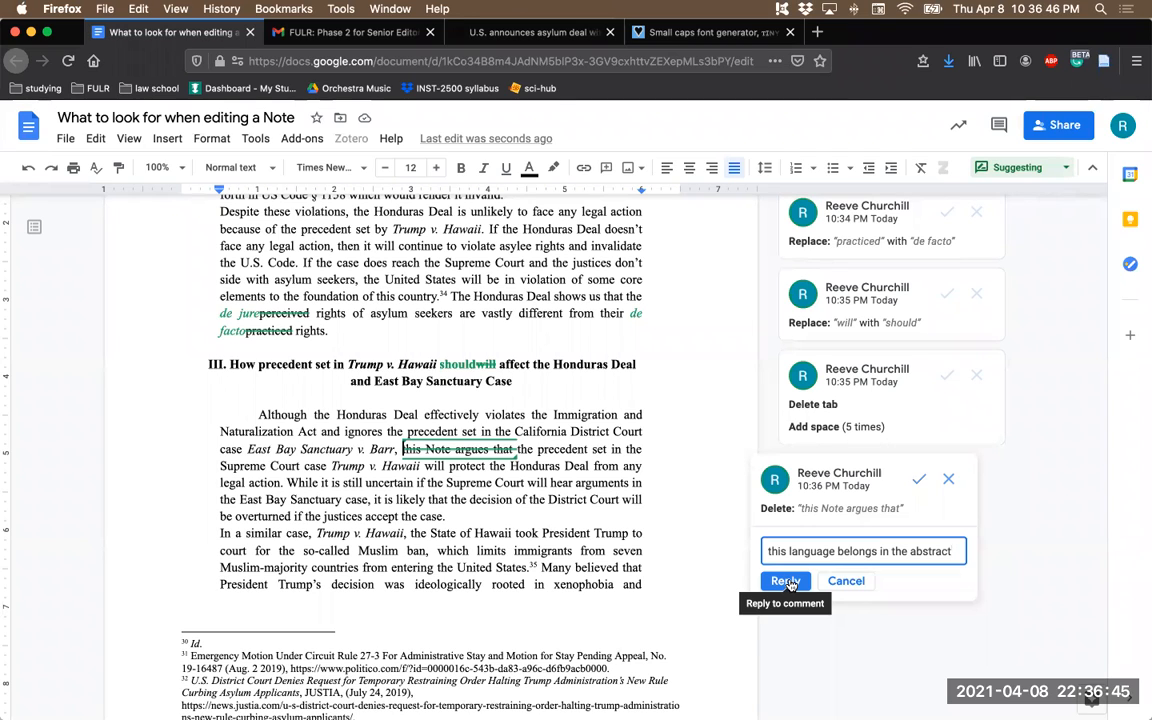
{"action": "left_click", "coordinate": [786, 581]}
- Delete the comma after "OYEZ" in footnote 35's Trump v. Hawaii citation
{"action": "scroll", "coordinate": [553, 512], "scroll_direction": "down", "scroll_amount": 1}
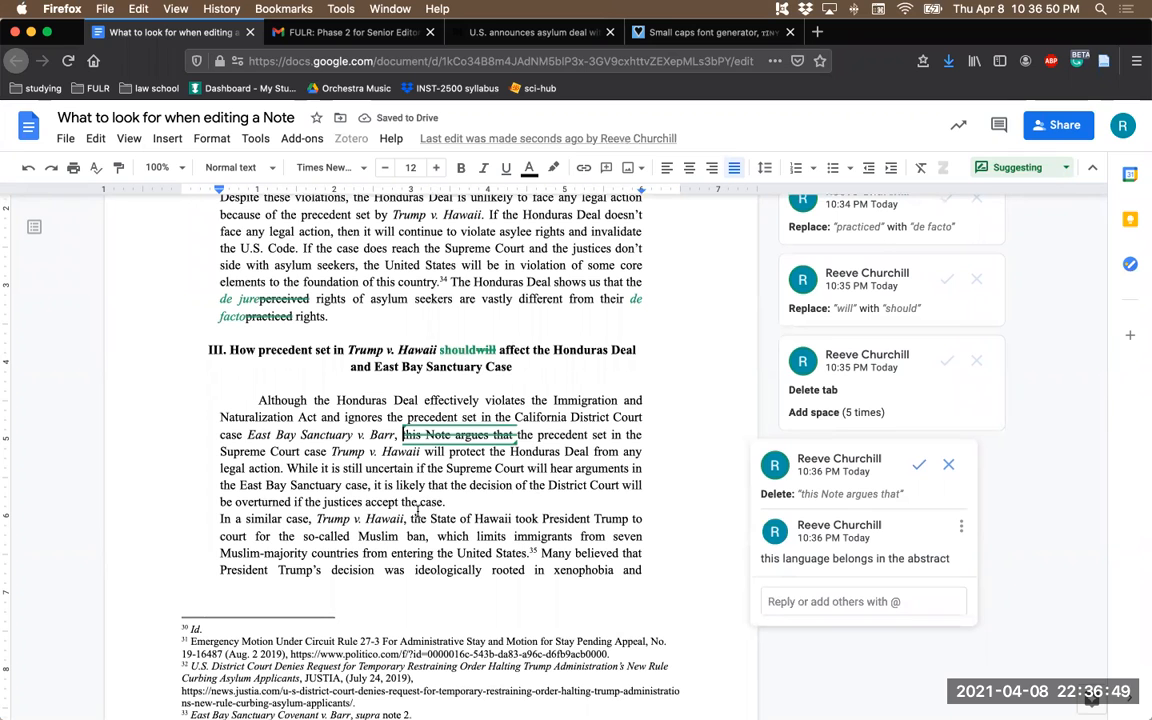
{"action": "scroll", "coordinate": [418, 512], "scroll_direction": "down", "scroll_amount": 2}
{"action": "scroll", "coordinate": [492, 500], "scroll_direction": "up", "scroll_amount": 3}
{"action": "scroll", "coordinate": [492, 500], "scroll_direction": "down", "scroll_amount": 5}
{"action": "scroll", "coordinate": [384, 510], "scroll_direction": "down", "scroll_amount": 2}
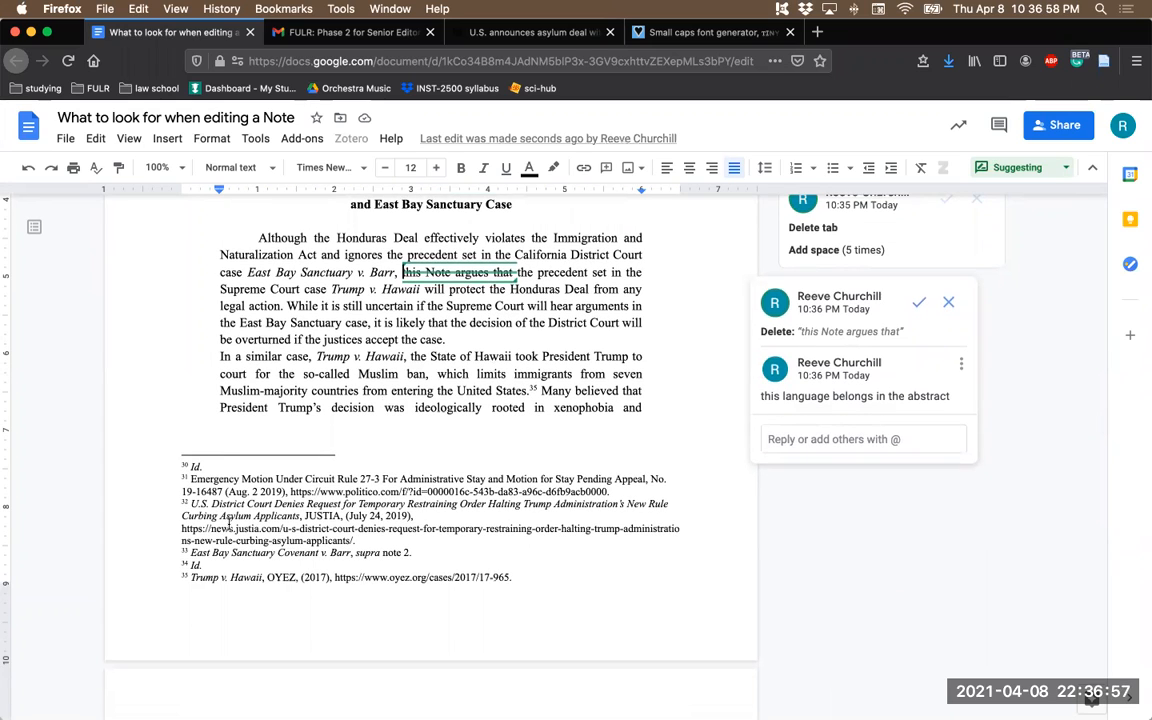
{"action": "double_click", "coordinate": [280, 577]}
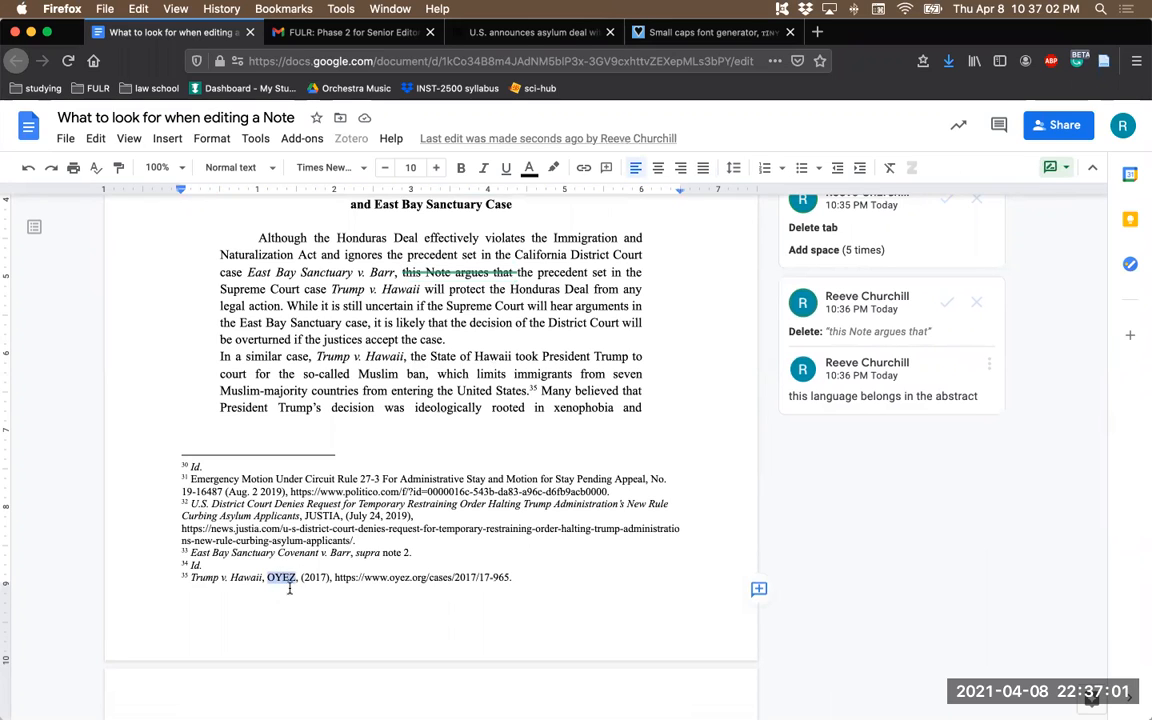
{"action": "left_click", "coordinate": [344, 553]}
{"action": "left_click", "coordinate": [299, 580]}
{"action": "key", "text": "BackSpace"}
{"action": "left_click", "coordinate": [412, 555]}
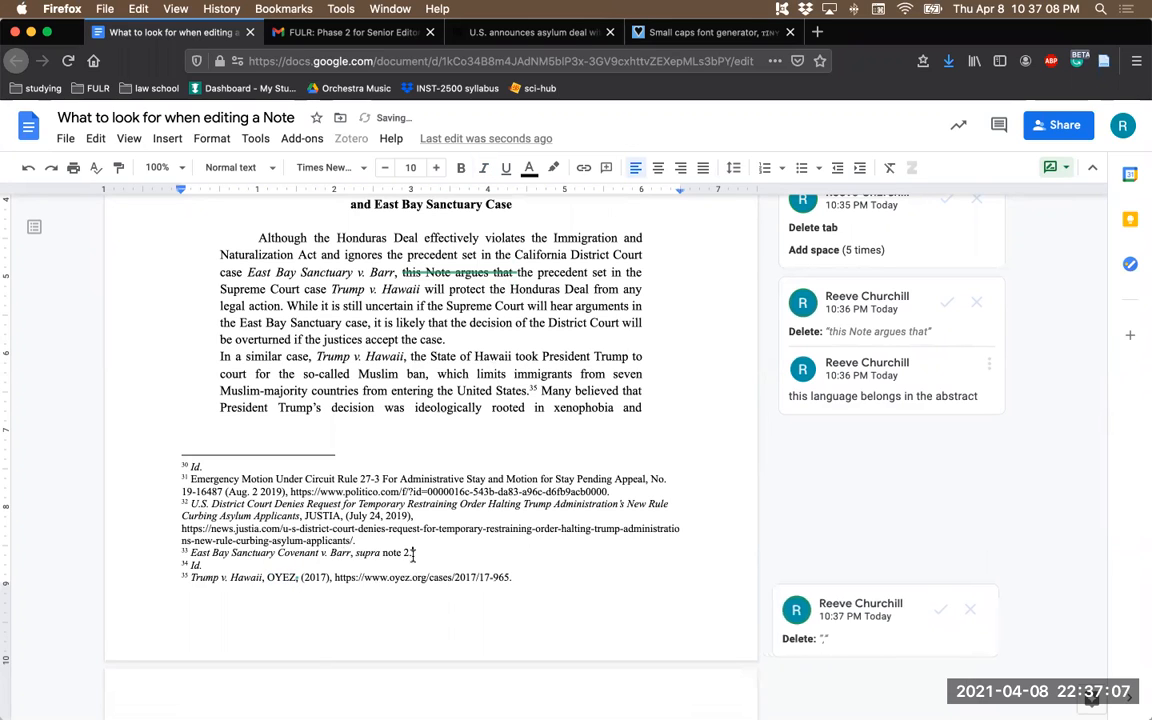
- Comment on section IV's sentence beginning "A few additional nonprofit organizations" with "cut and paste in the introductory paragraph about the East Bay case"
{"action": "scroll", "coordinate": [373, 540], "scroll_direction": "down", "scroll_amount": 10}
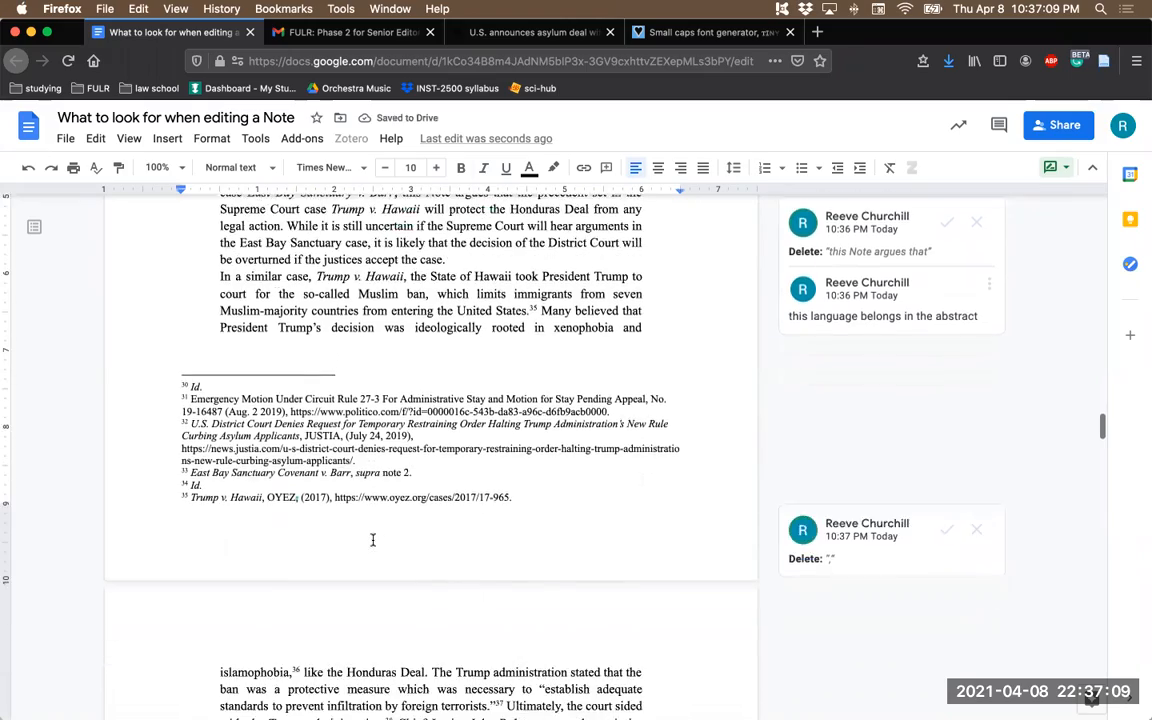
{"action": "scroll", "coordinate": [373, 540], "scroll_direction": "down", "scroll_amount": 6}
{"action": "scroll", "coordinate": [373, 540], "scroll_direction": "up", "scroll_amount": 2}
{"action": "scroll", "coordinate": [372, 540], "scroll_direction": "down", "scroll_amount": 2}
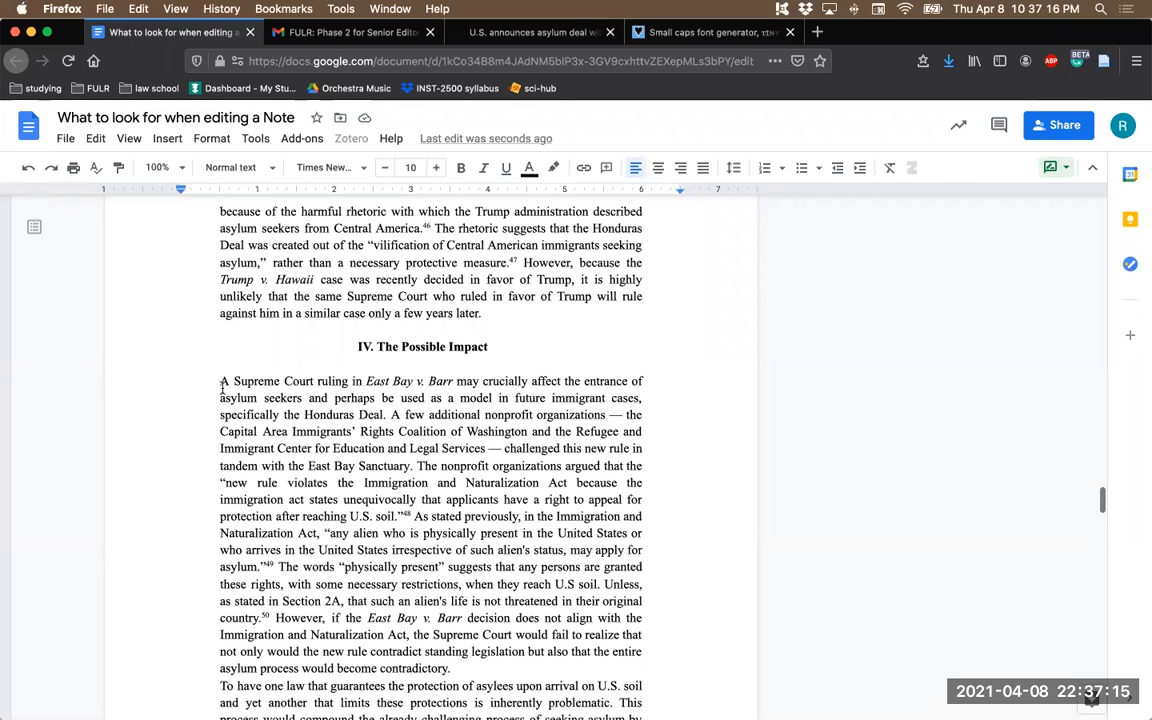
{"action": "left_click_drag", "start_coordinate": [216, 382], "coordinate": [417, 466]}
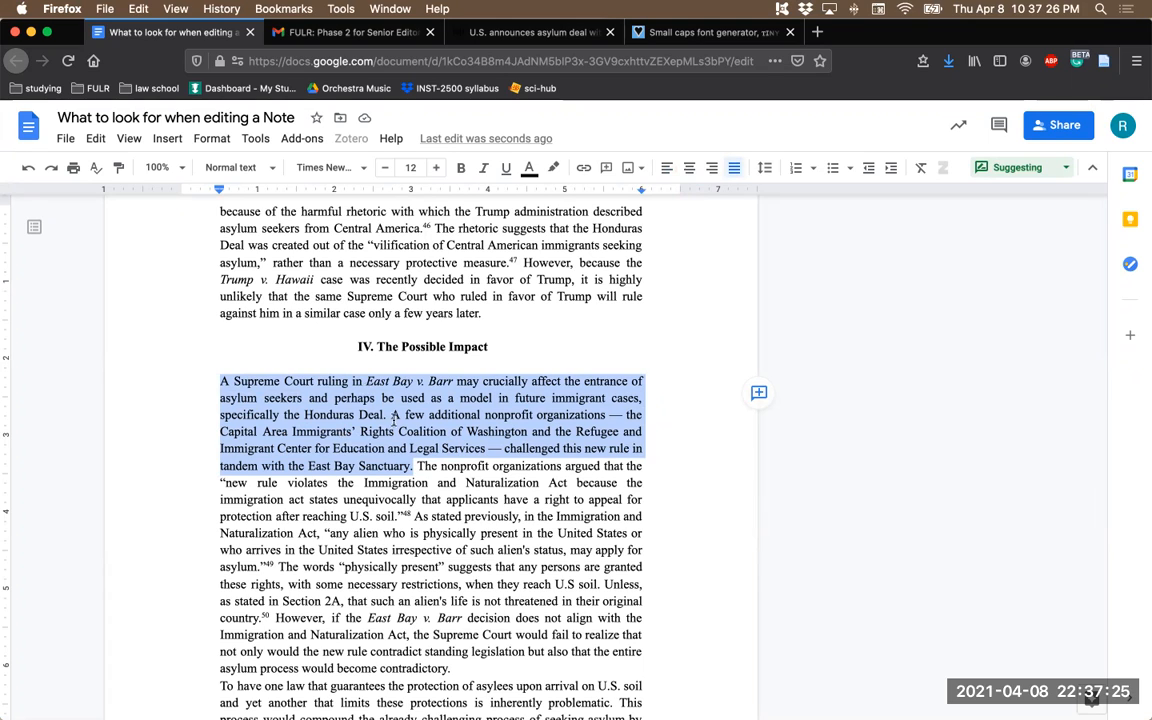
{"action": "left_click_drag", "start_coordinate": [391, 414], "coordinate": [411, 463]}
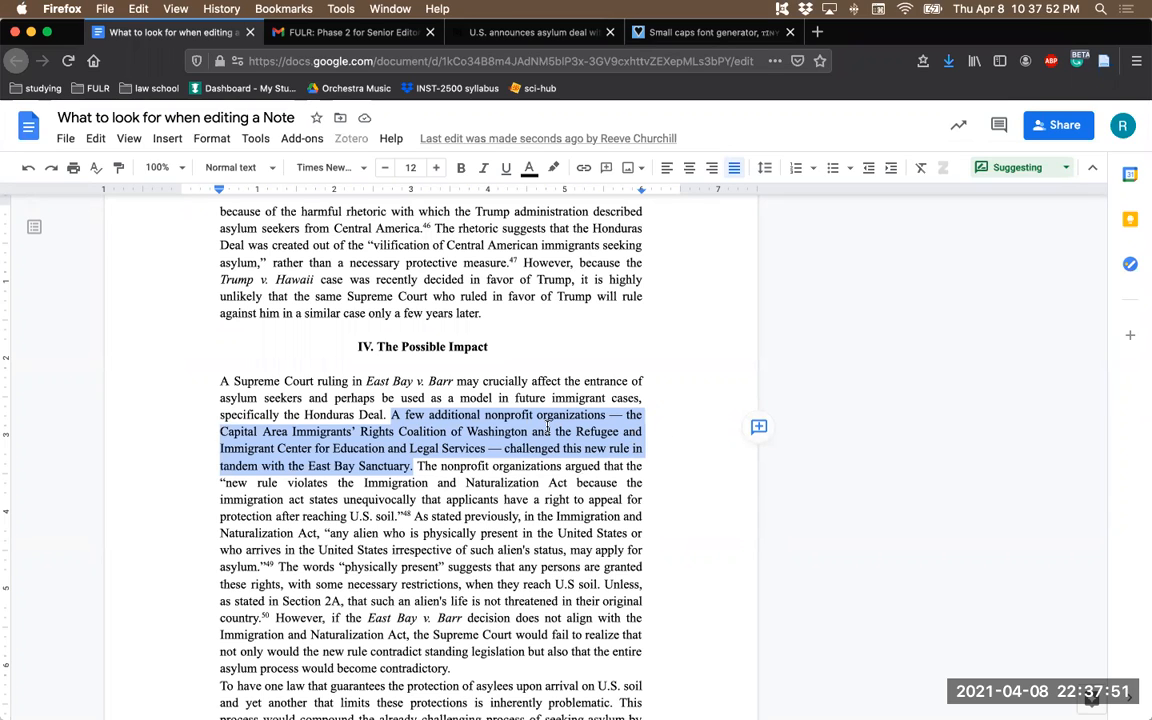
{"action": "left_click", "coordinate": [757, 427]}
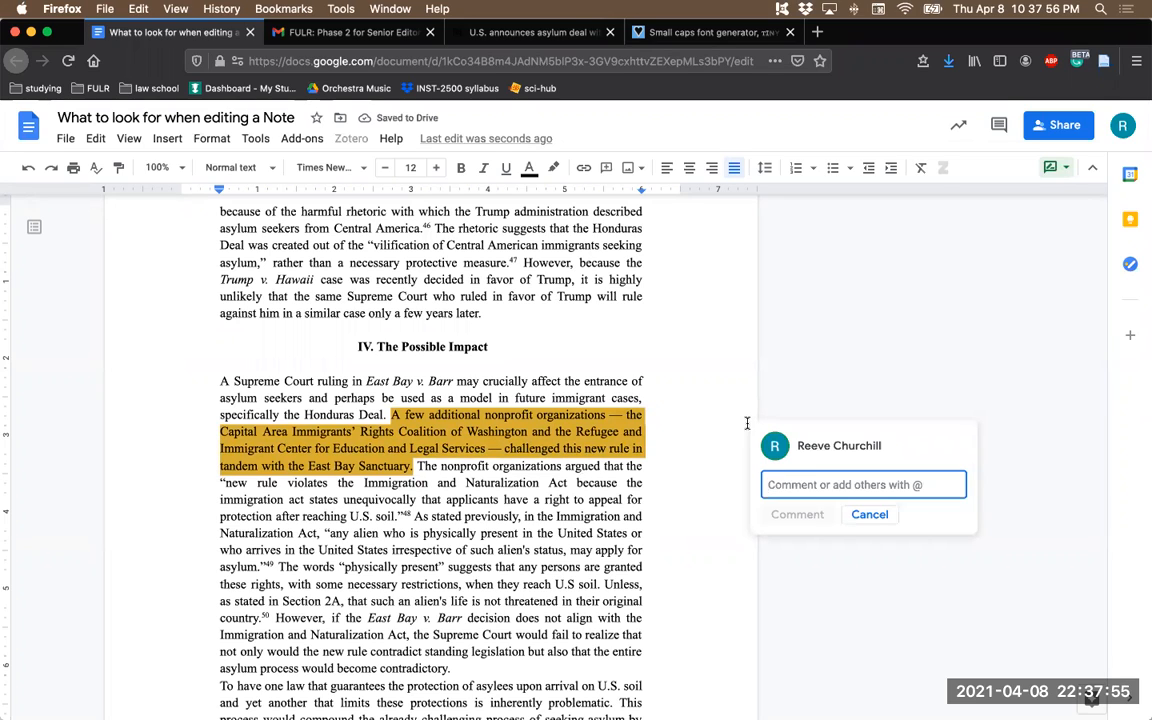
{"action": "type", "text": "c"}
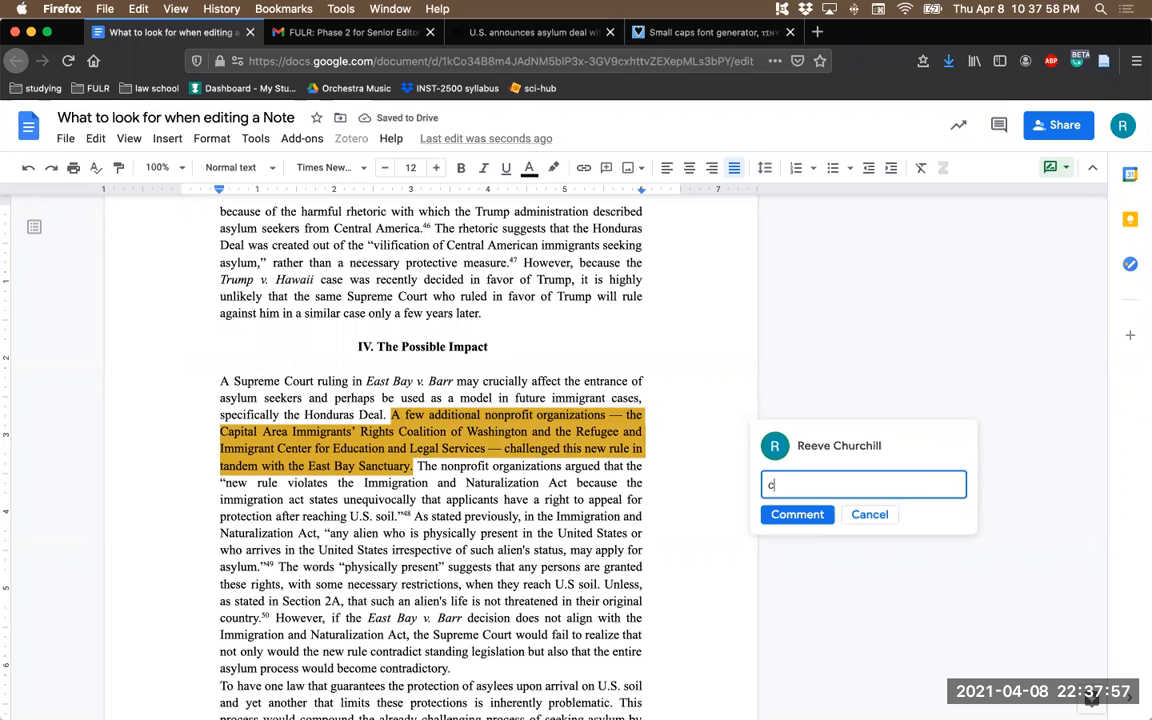
{"action": "type", "text": "ut and"}
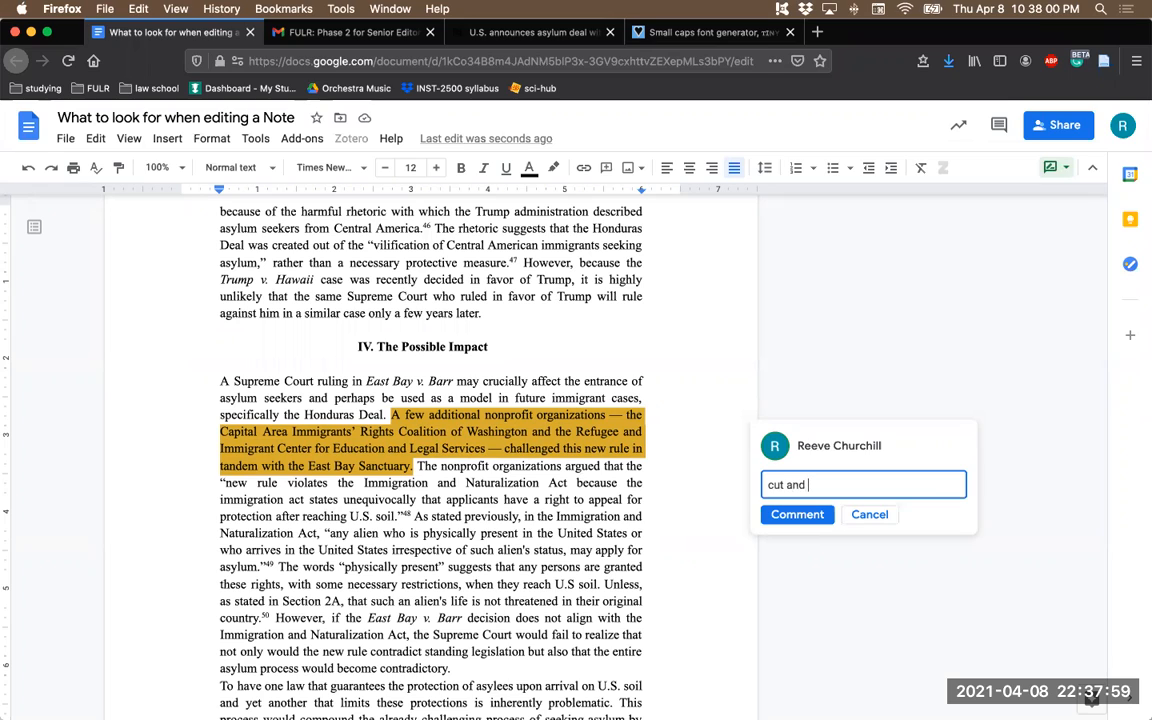
{"action": "type", "text": " paste in teh"}
{"action": "key", "text": "BackSpace"}
{"action": "key", "text": "BackSpace"}
{"action": "key", "text": "BackSpace"}
{"action": "key", "text": "BackSpace"}
{"action": "type", "text": "the in"}
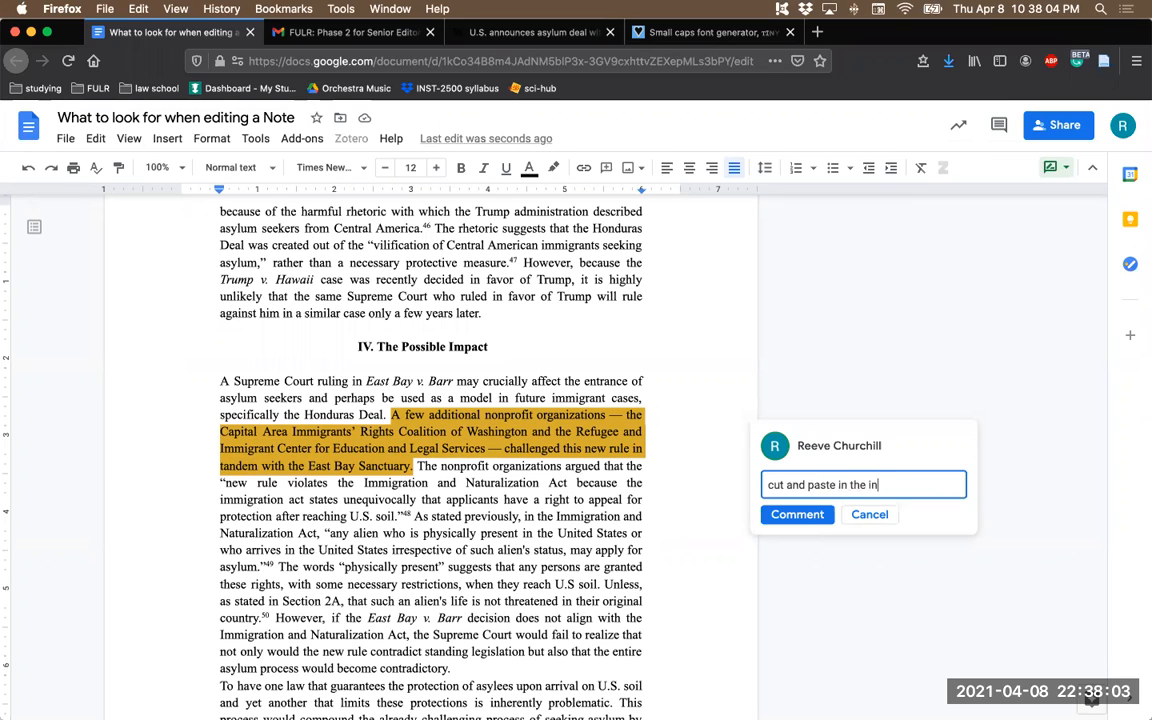
{"action": "type", "text": "troductory paragraph"}
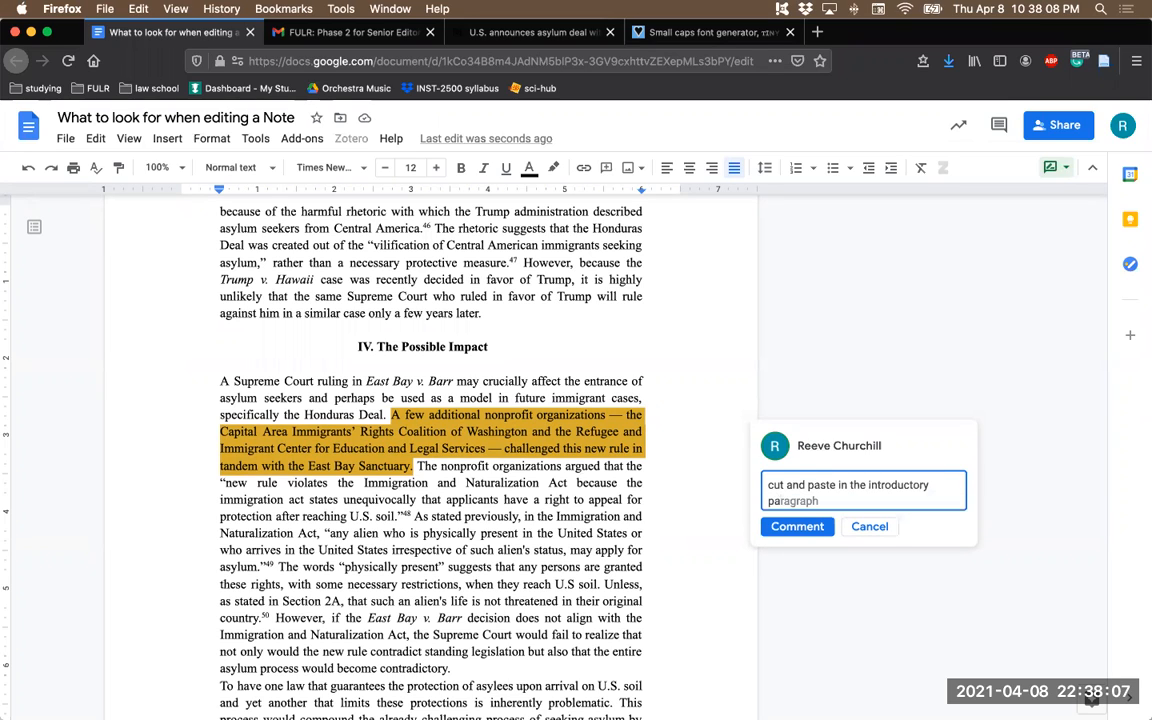
{"action": "type", "text": " about"}
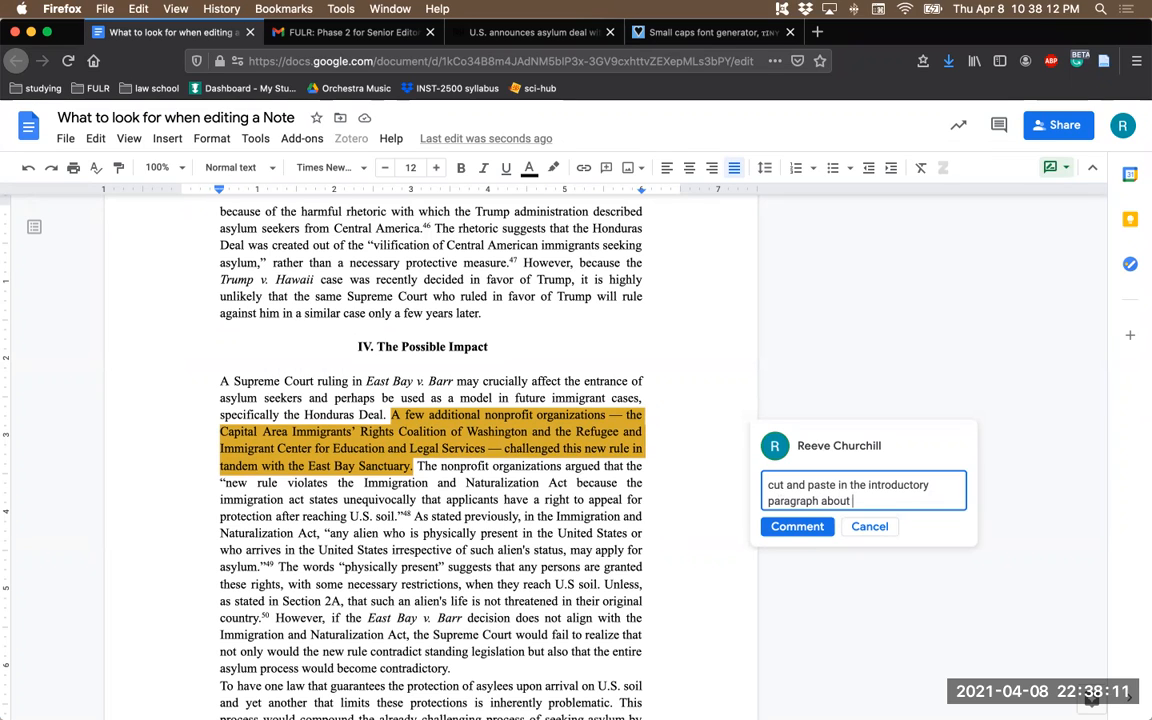
{"action": "type", "text": " the East Bay case"}
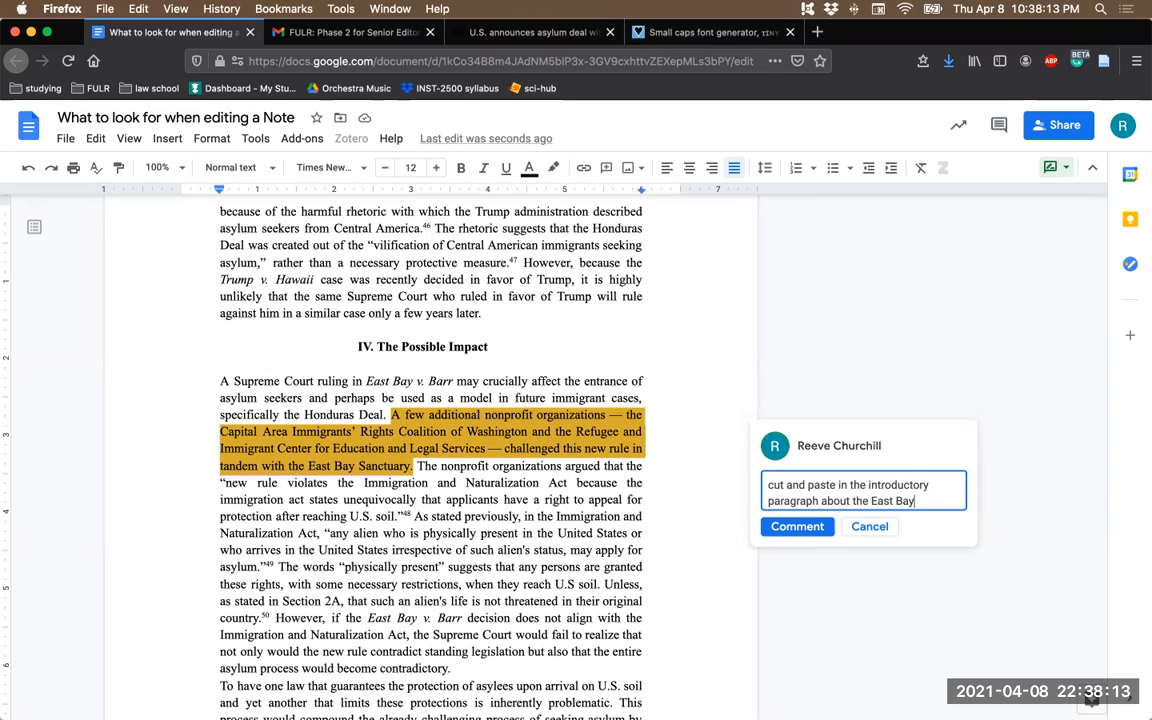
{"action": "left_click", "coordinate": [785, 527]}
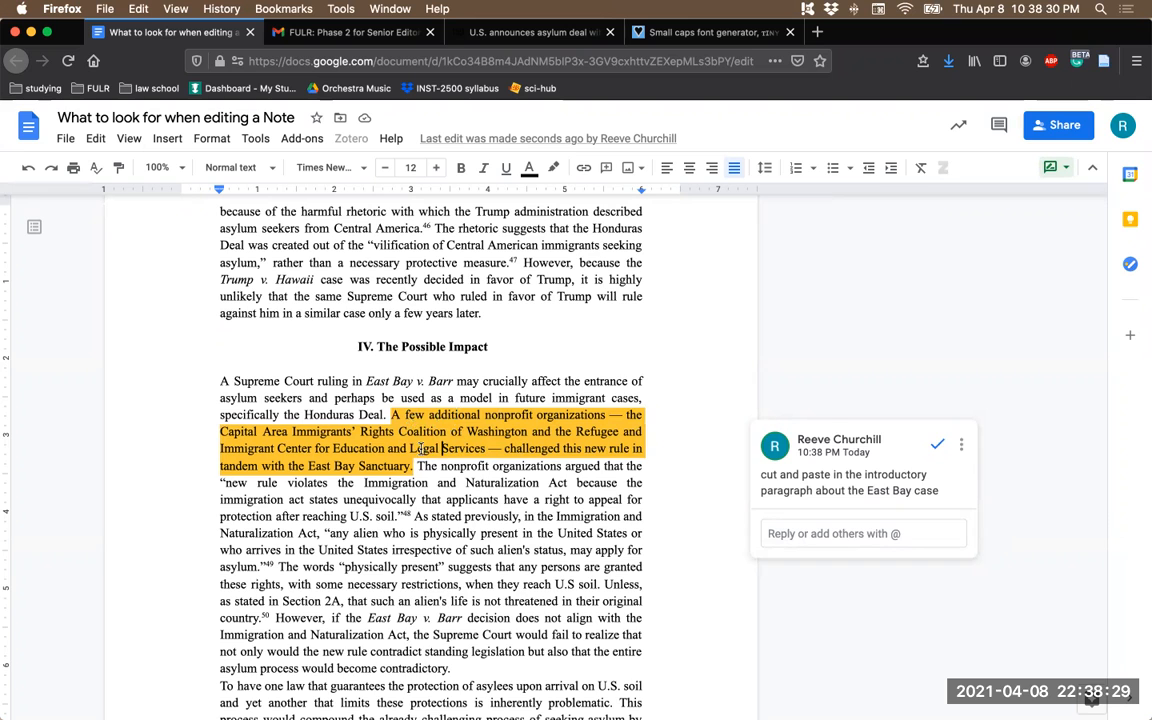
- Comment on "the Supreme Court would fail to realize" with "it's not that they would fail to realize it, they would fail to uphold precedent"
{"action": "scroll", "coordinate": [422, 448], "scroll_direction": "down", "scroll_amount": 3}
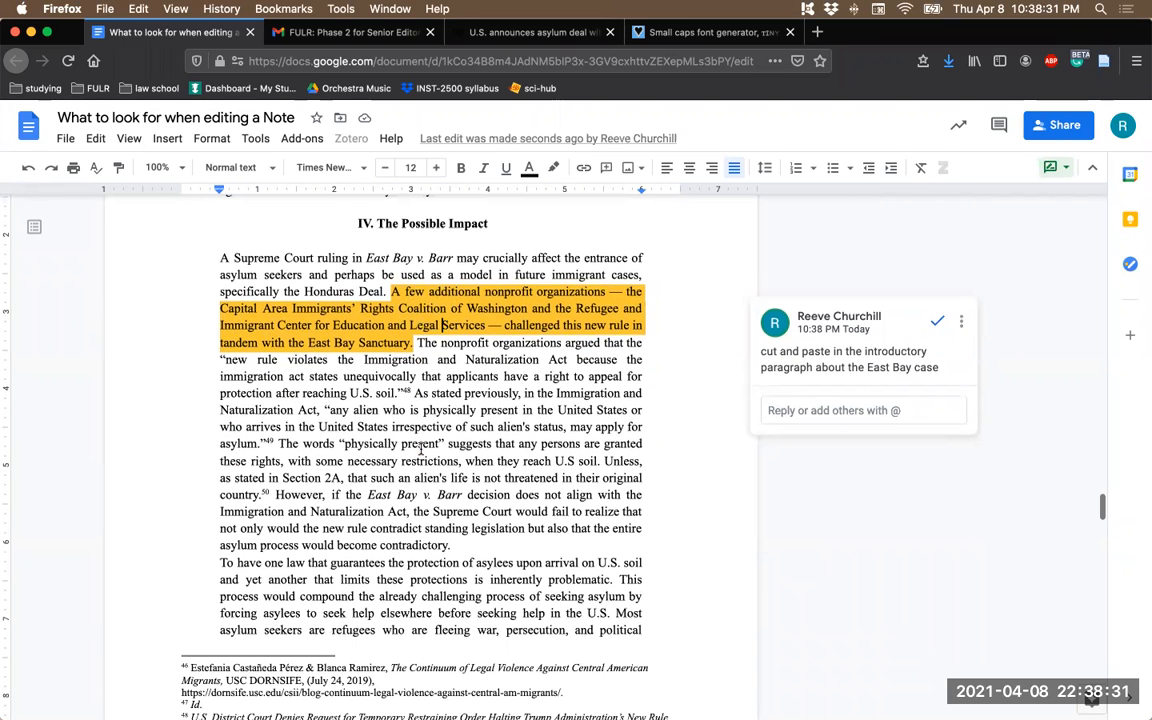
{"action": "scroll", "coordinate": [422, 448], "scroll_direction": "down", "scroll_amount": 1}
{"action": "double_click", "coordinate": [405, 515]}
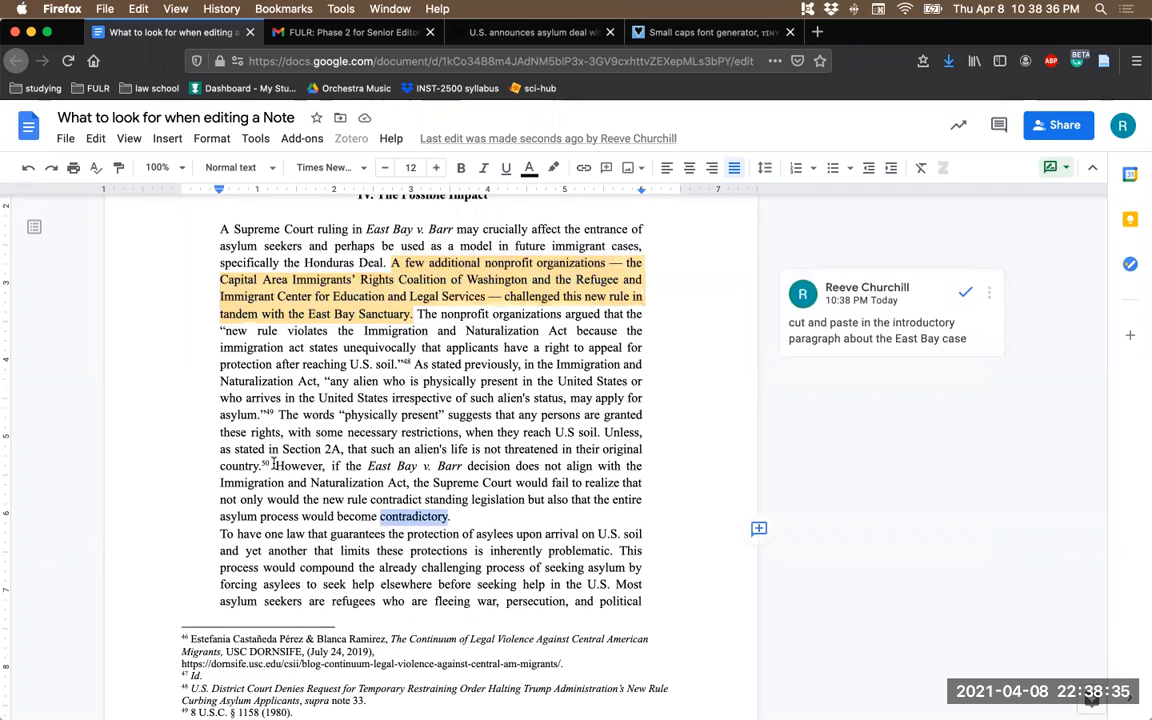
{"action": "left_click_drag", "start_coordinate": [275, 464], "coordinate": [453, 518]}
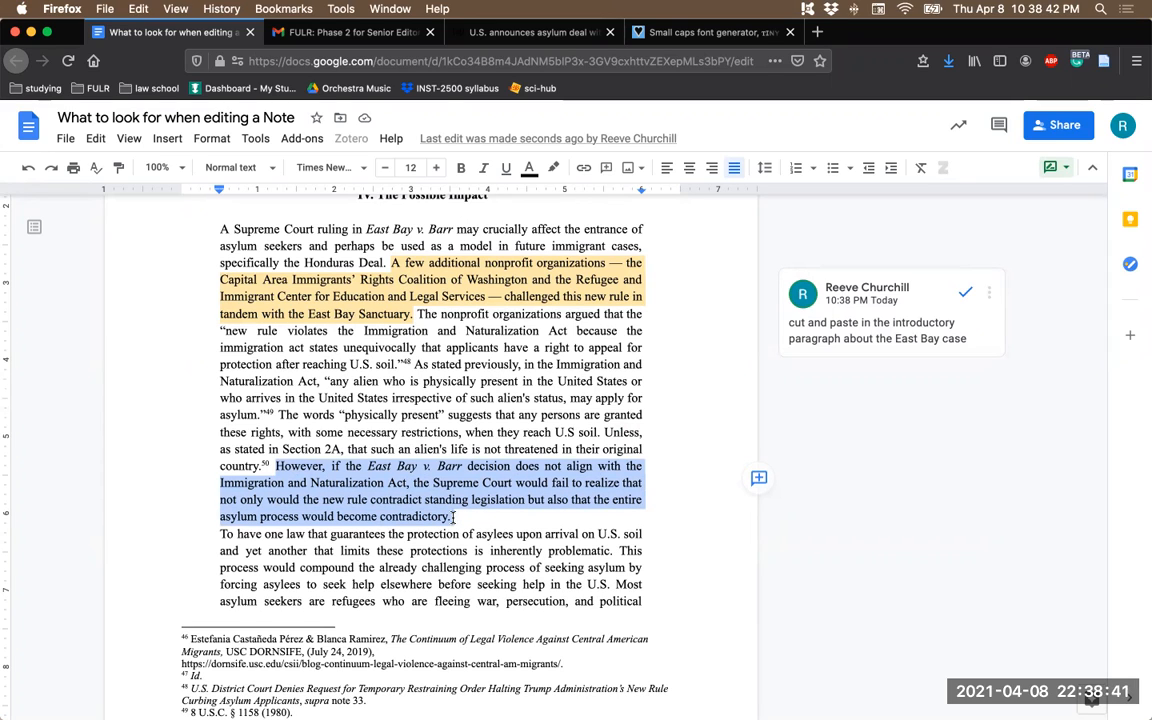
{"action": "left_click_drag", "start_coordinate": [412, 482], "coordinate": [621, 483]}
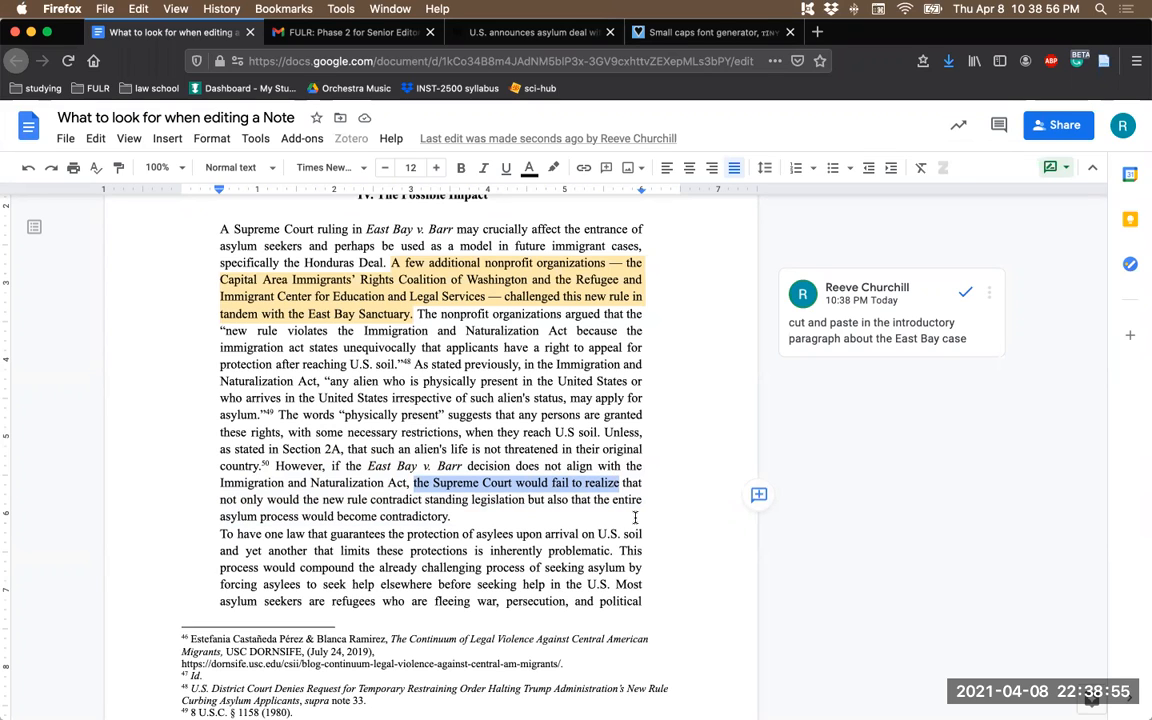
{"action": "left_click", "coordinate": [758, 496]}
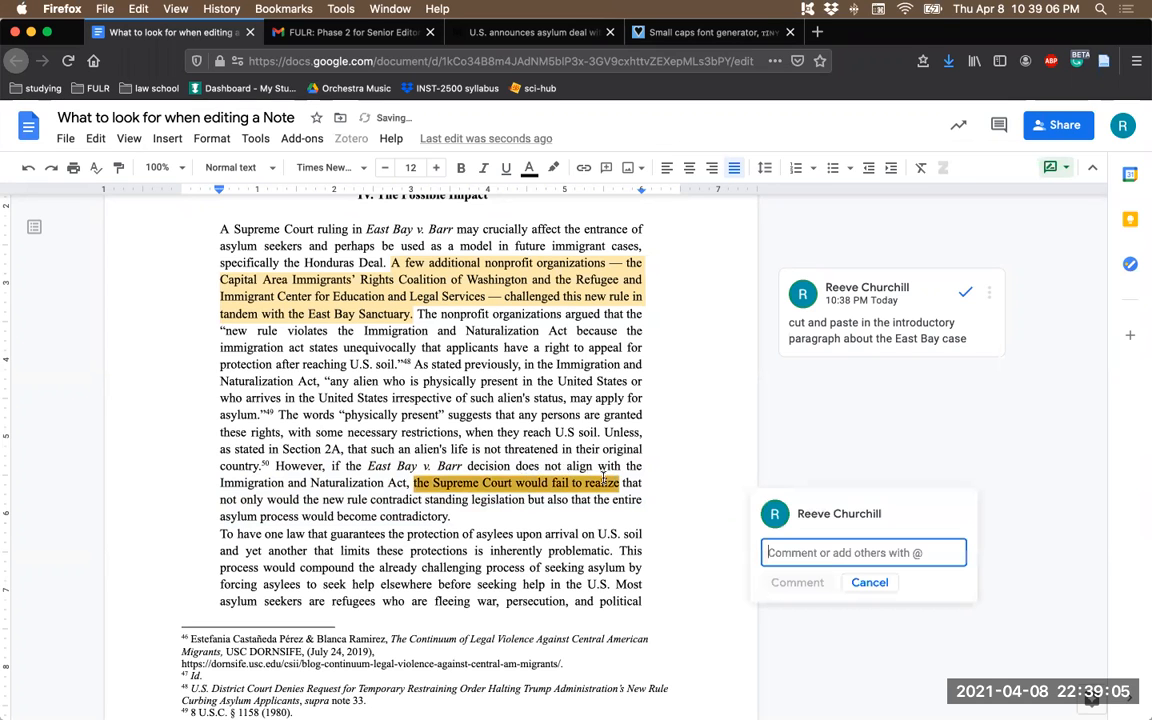
{"action": "scroll", "coordinate": [603, 480], "scroll_direction": "down", "scroll_amount": 1}
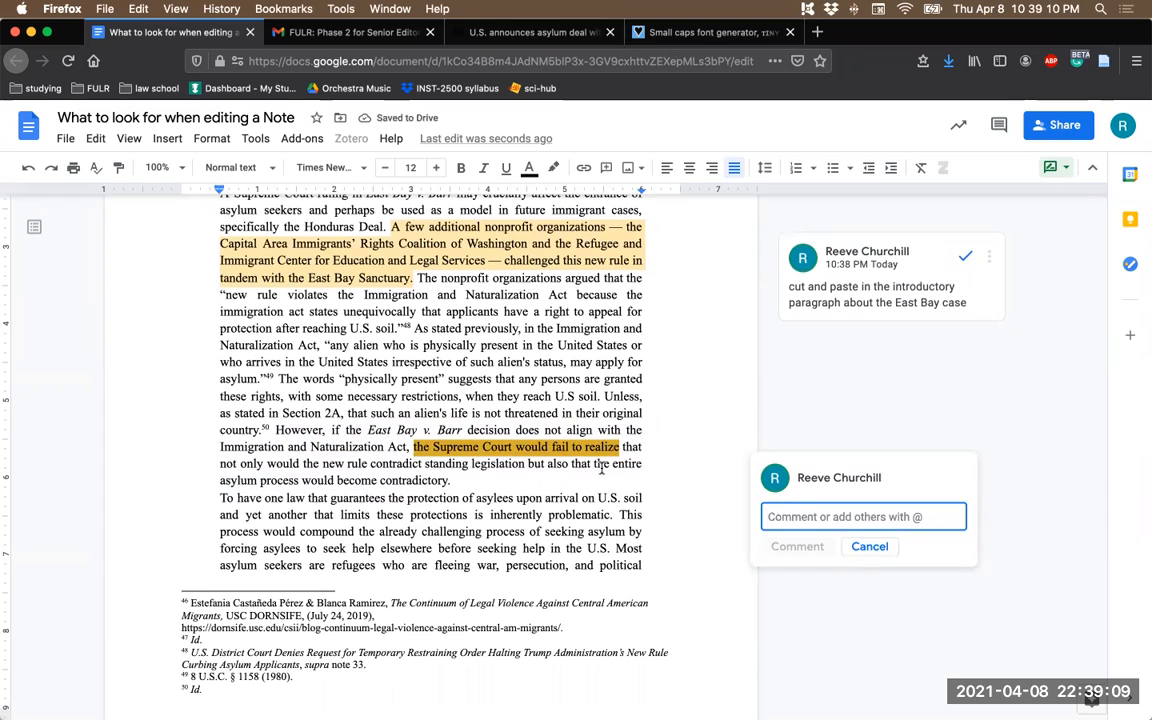
{"action": "type", "text": "it's"}
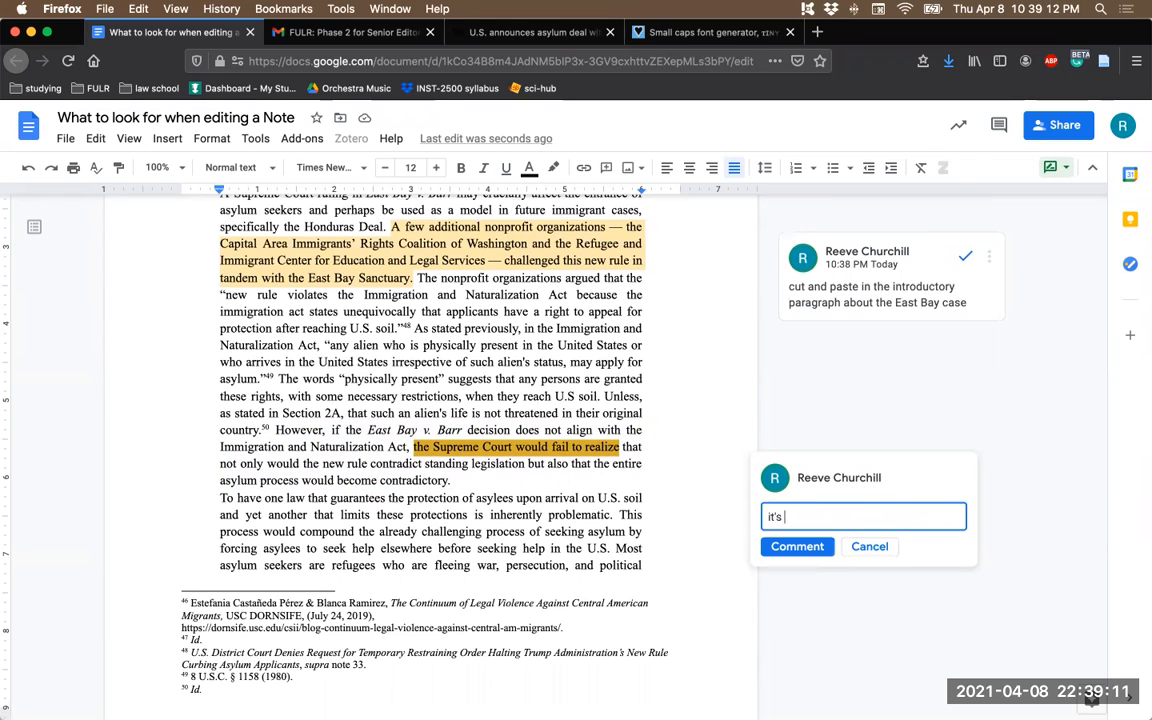
{"action": "type", "text": " not that they would fail to realize it, they "}
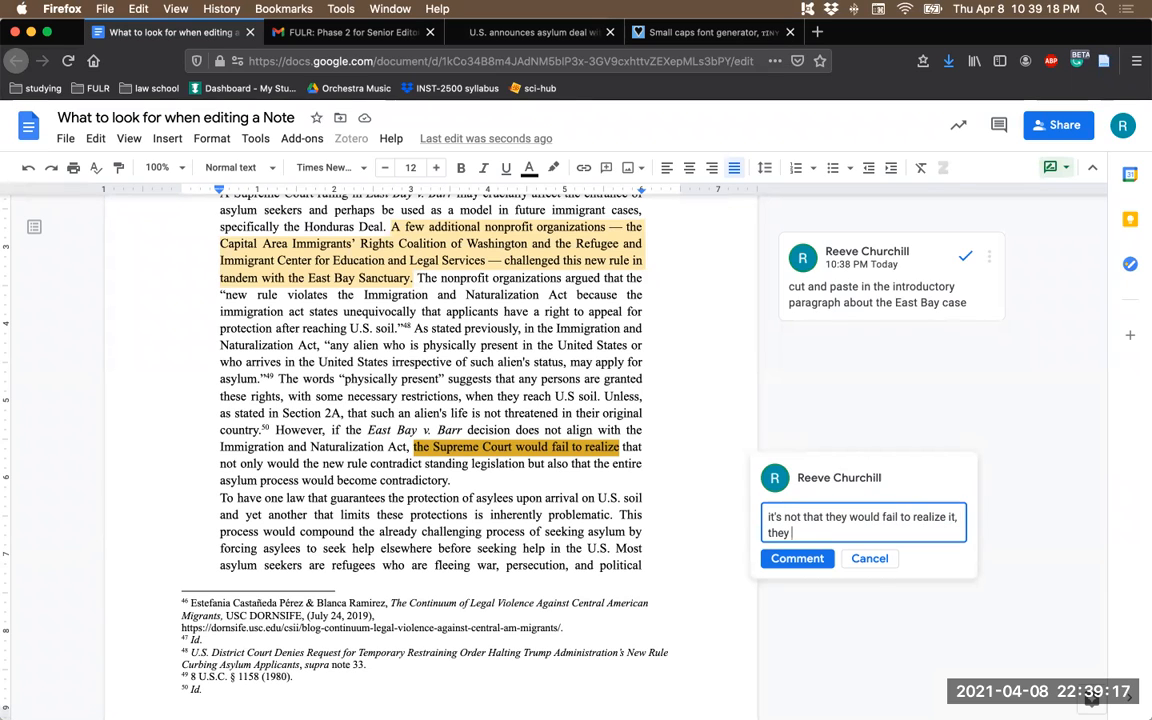
{"action": "type", "text": "would fail to uphold th"}
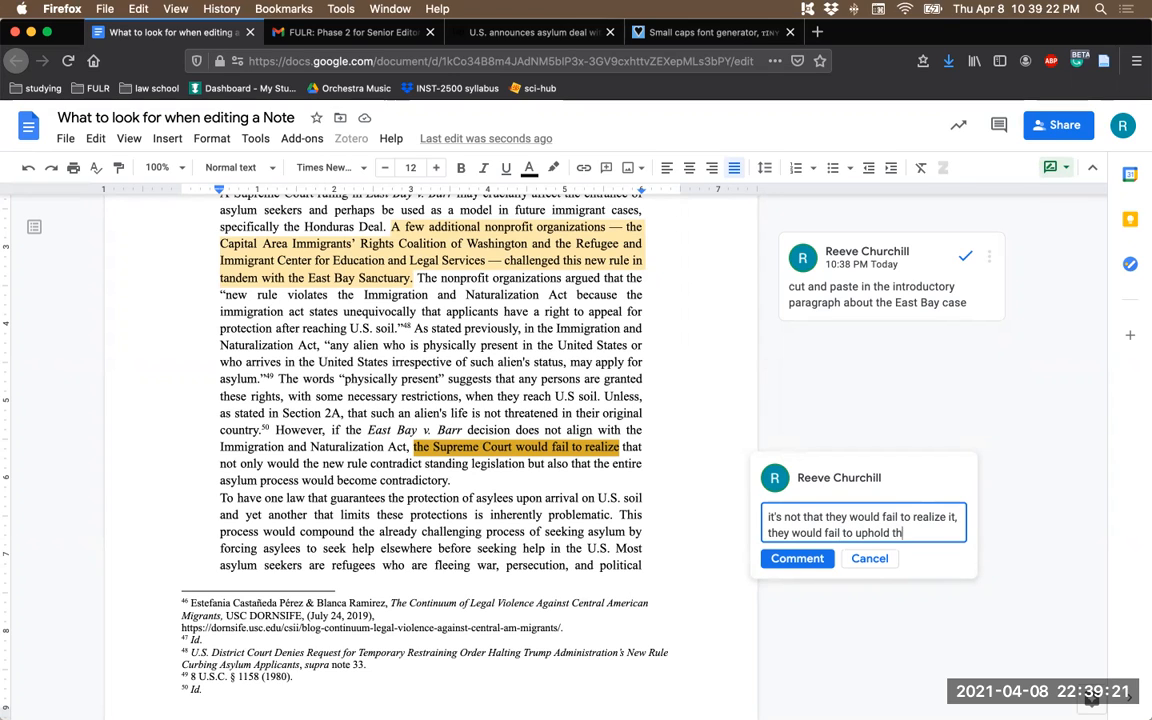
{"action": "type", "text": "precedent"}
{"action": "left_click", "coordinate": [801, 559]}
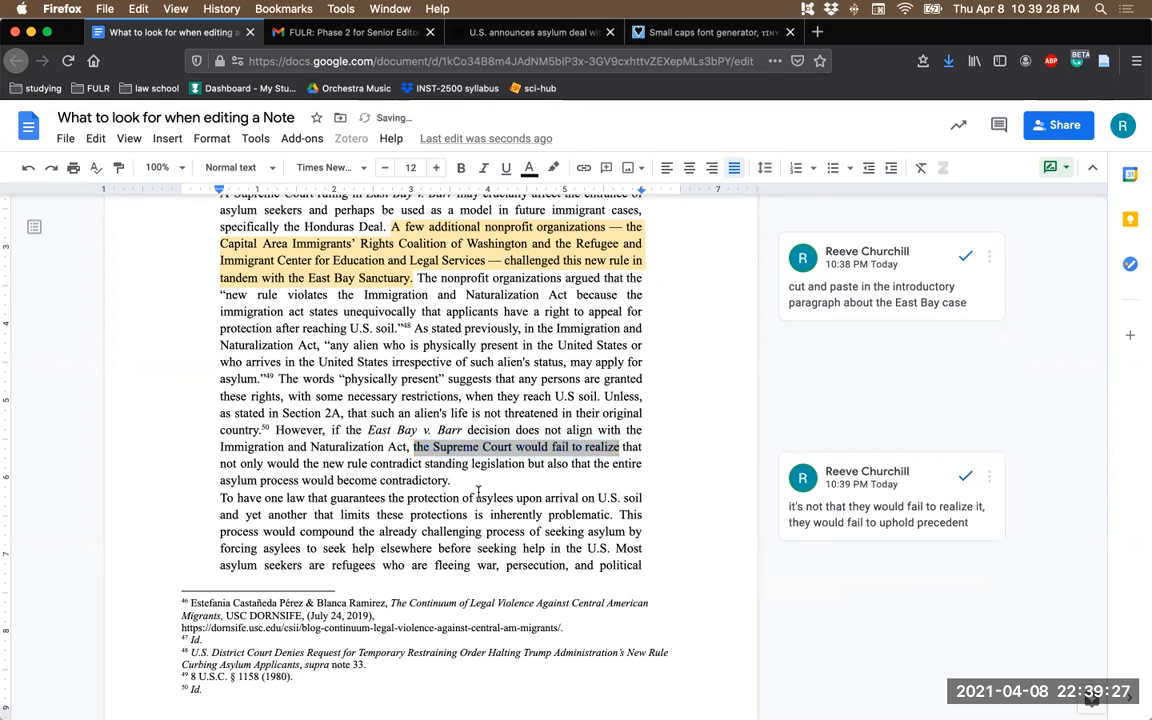
- Comment "way too broad" on the phrase "entire asylum process would become contradictory" in section IV
{"action": "double_click", "coordinate": [462, 482]}
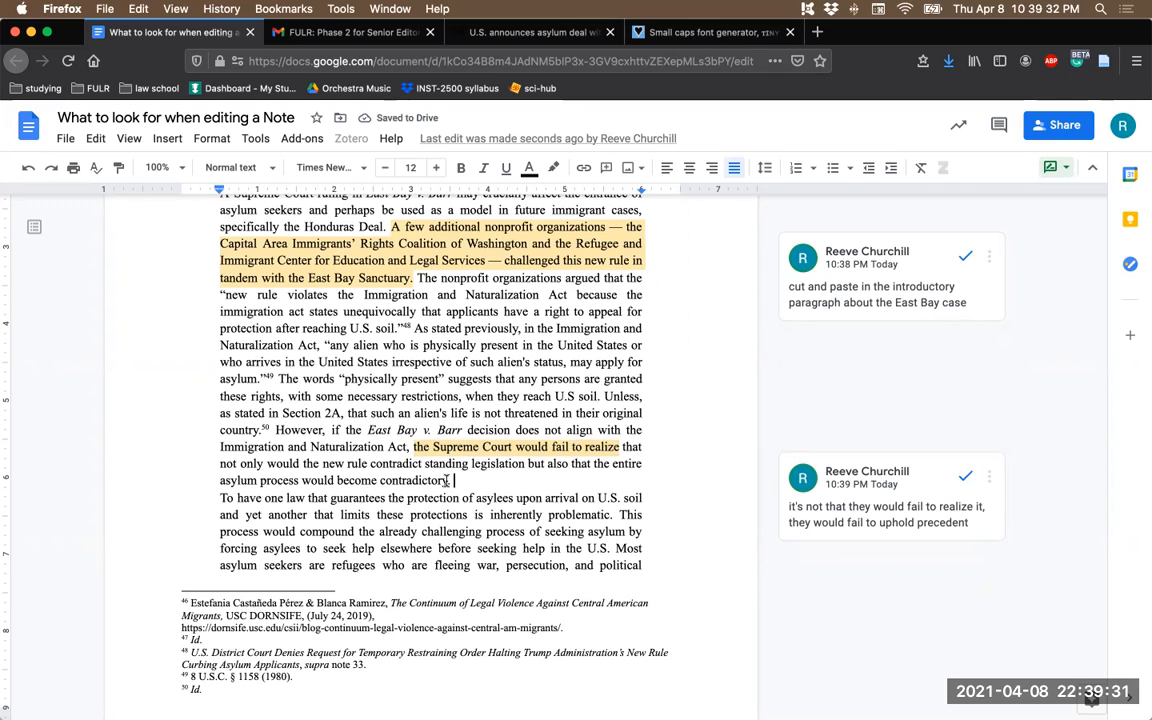
{"action": "left_click_drag", "start_coordinate": [461, 481], "coordinate": [518, 448]}
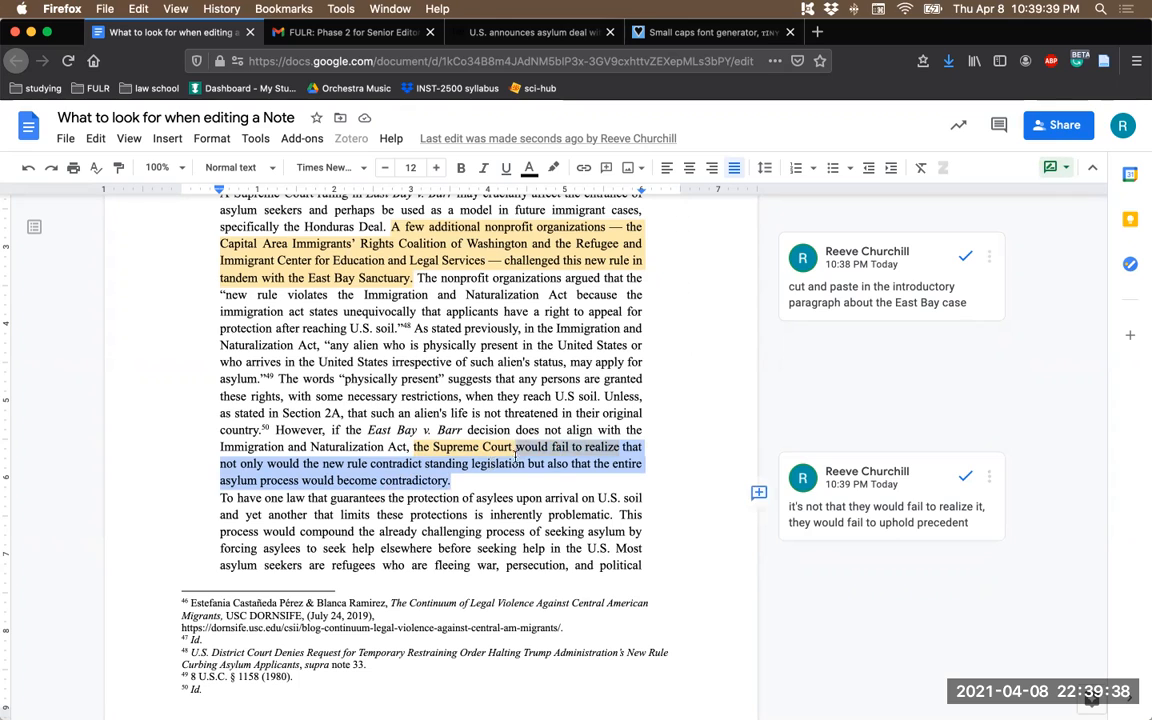
{"action": "left_click", "coordinate": [516, 449]}
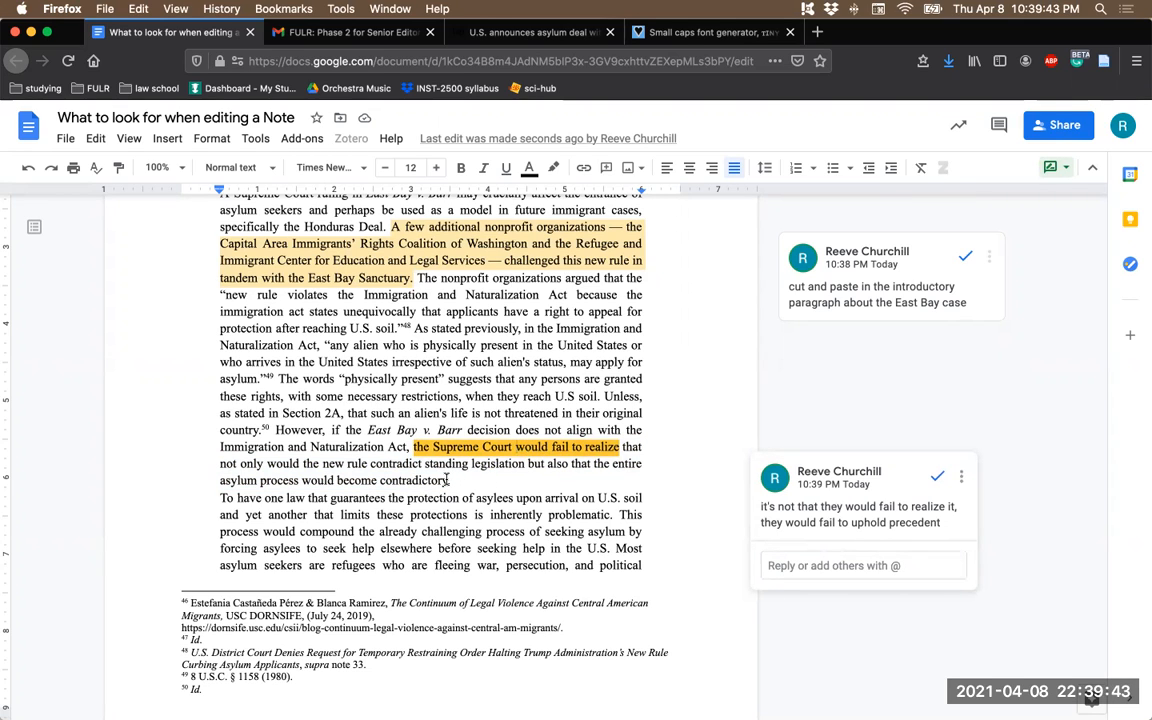
{"action": "left_click_drag", "start_coordinate": [448, 481], "coordinate": [613, 464]}
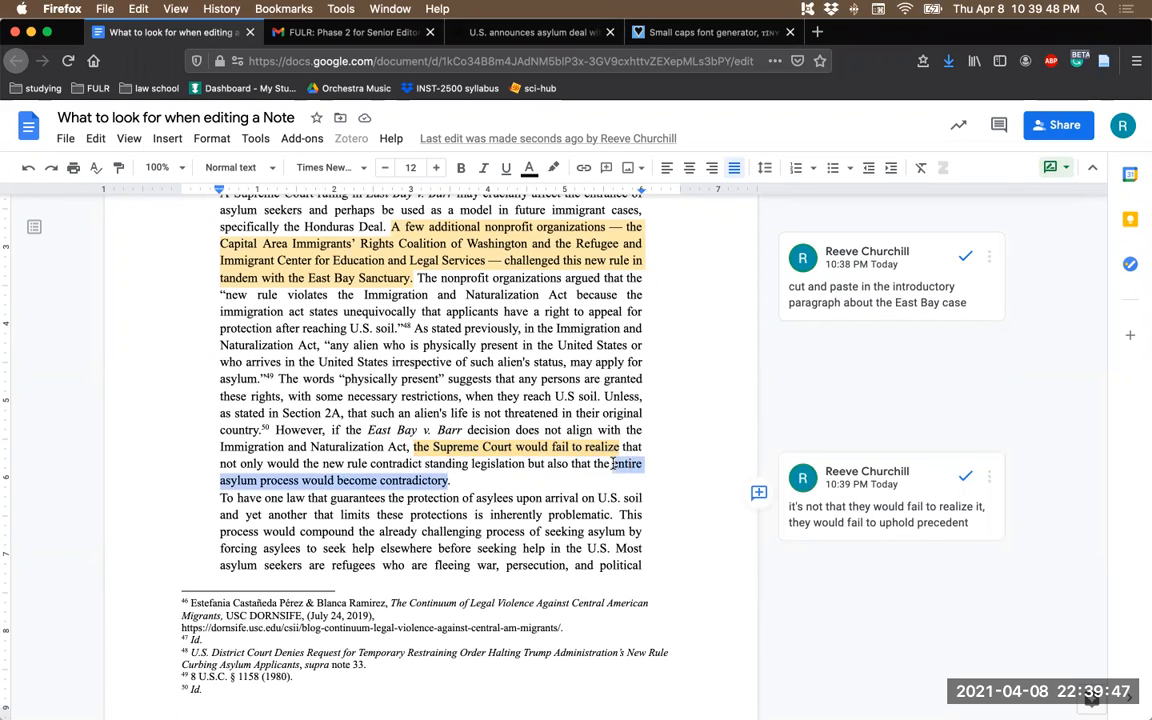
{"action": "left_click", "coordinate": [758, 492]}
{"action": "type", "text": "way too broad"}
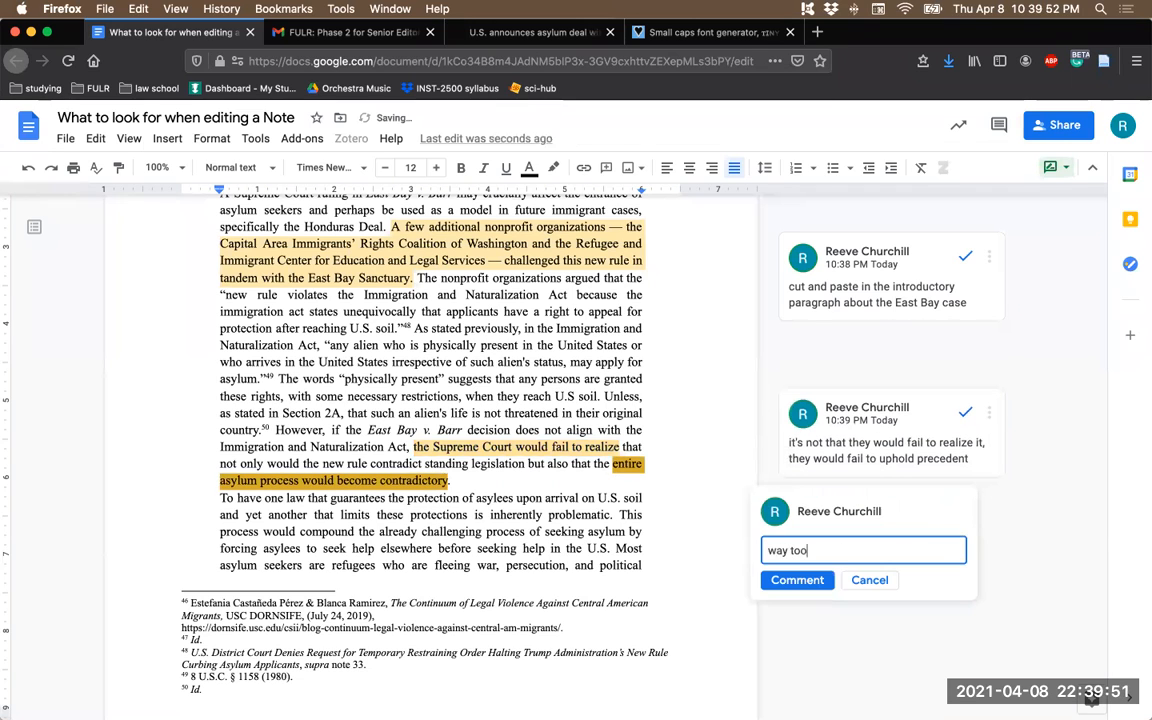
{"action": "left_click", "coordinate": [794, 580]}
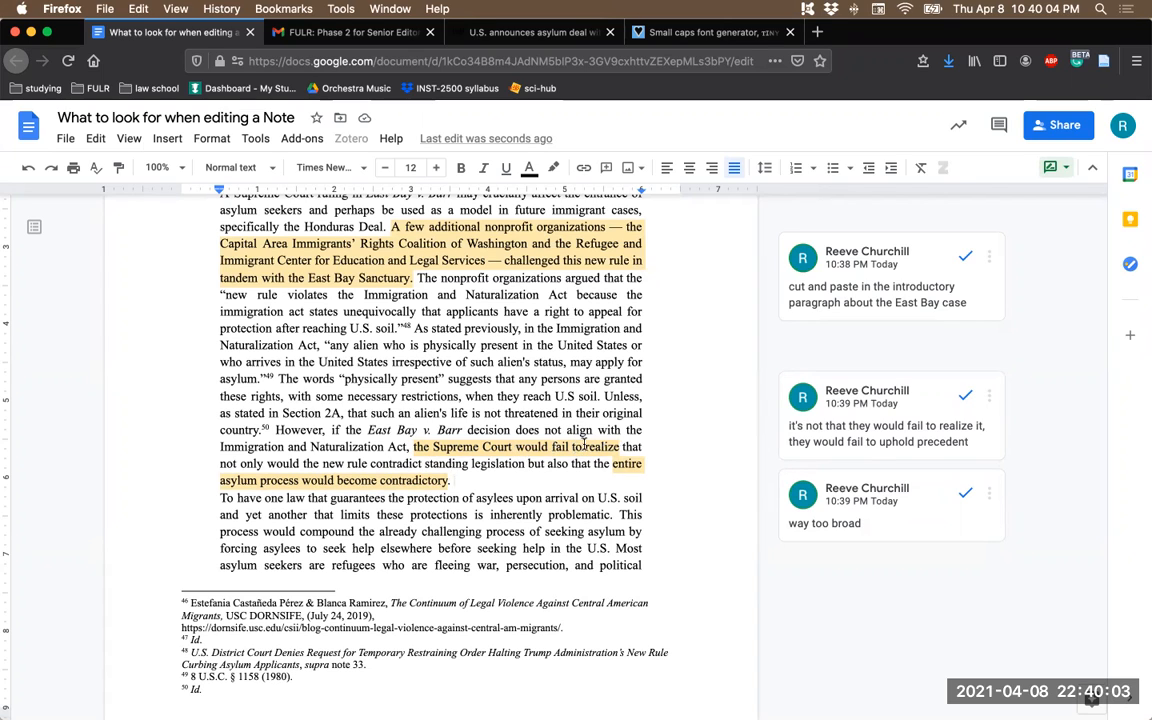
- Replace the sentence's ending from "realize that not only" through "contradictory" with "uphold the rights of asylum seekers granted in U.S. Code § 1158."
{"action": "left_click_drag", "start_coordinate": [584, 447], "coordinate": [452, 484]}
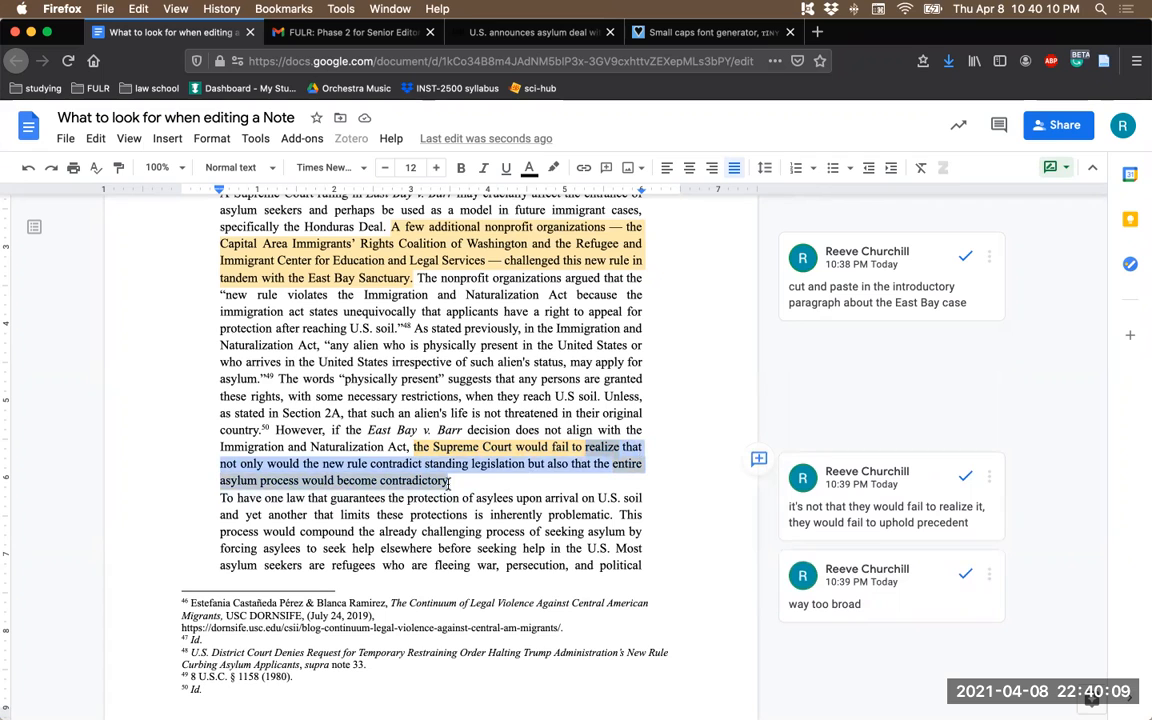
{"action": "type", "text": "uphold the r"}
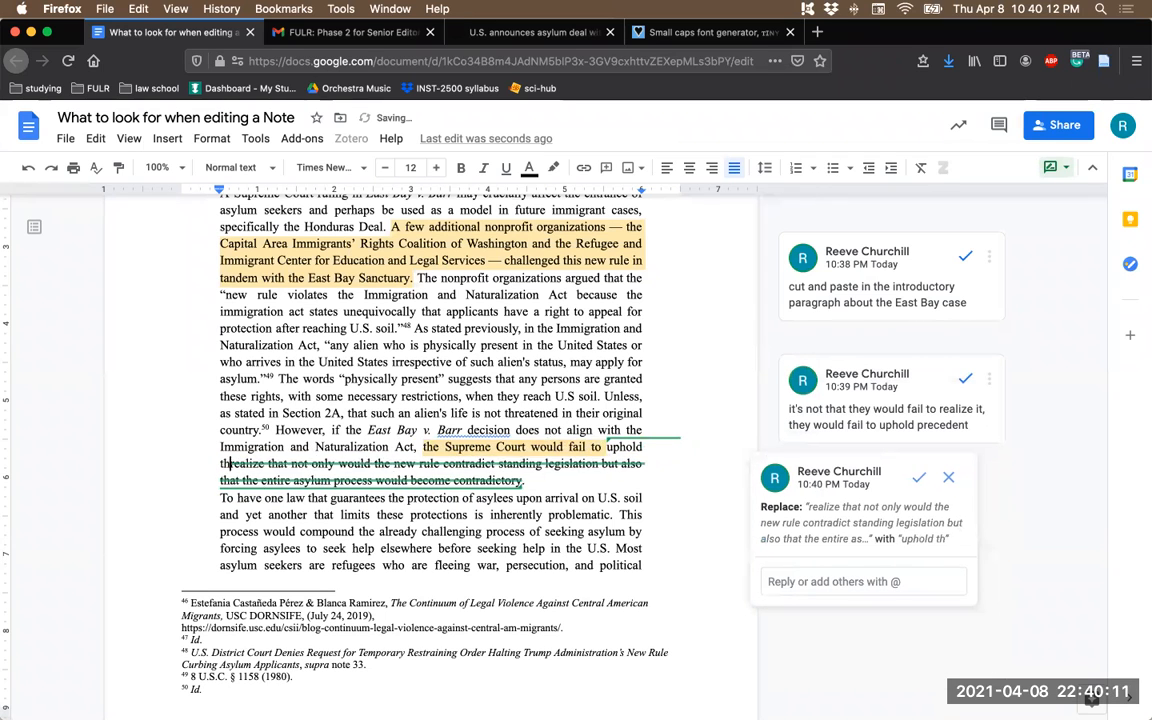
{"action": "type", "text": "ights of as"}
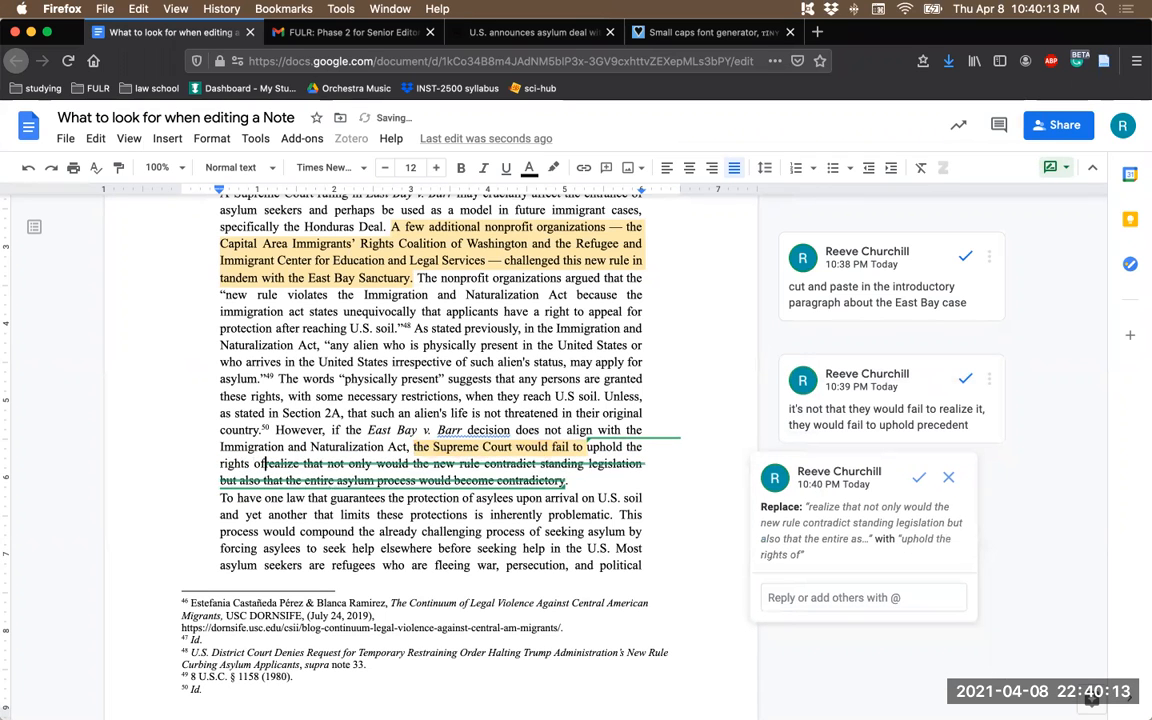
{"action": "type", "text": "ylum seeke"}
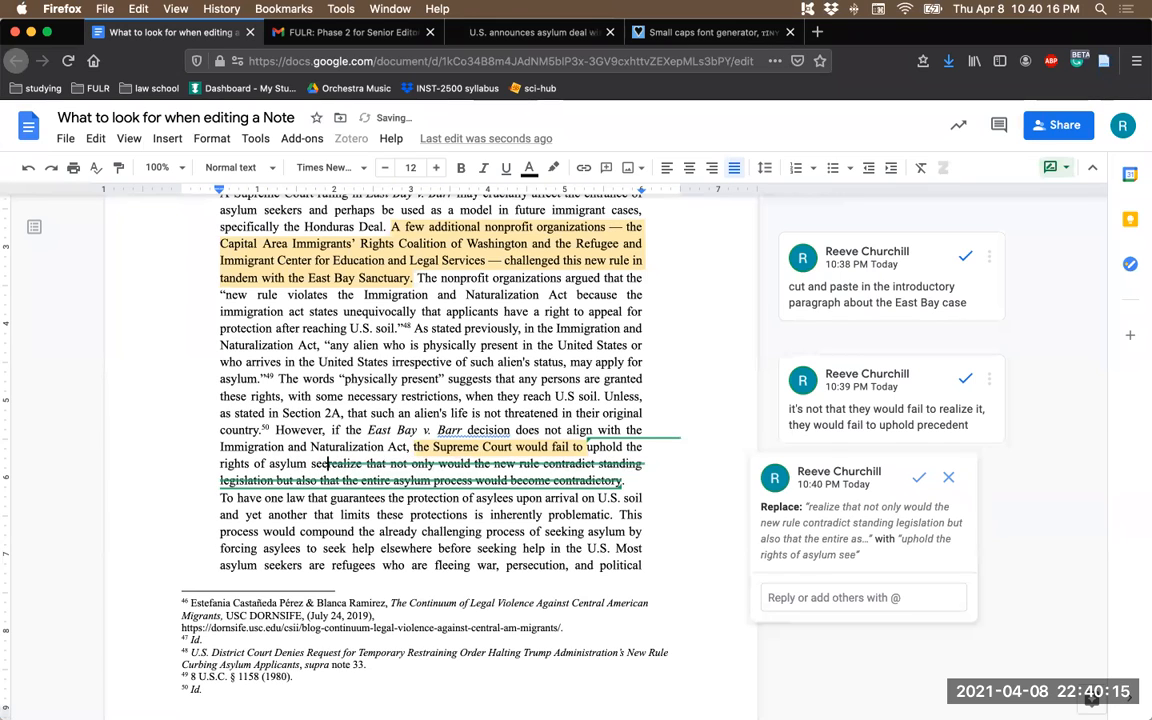
{"action": "type", "text": "rs "}
{"action": "type", "text": "granted in "}
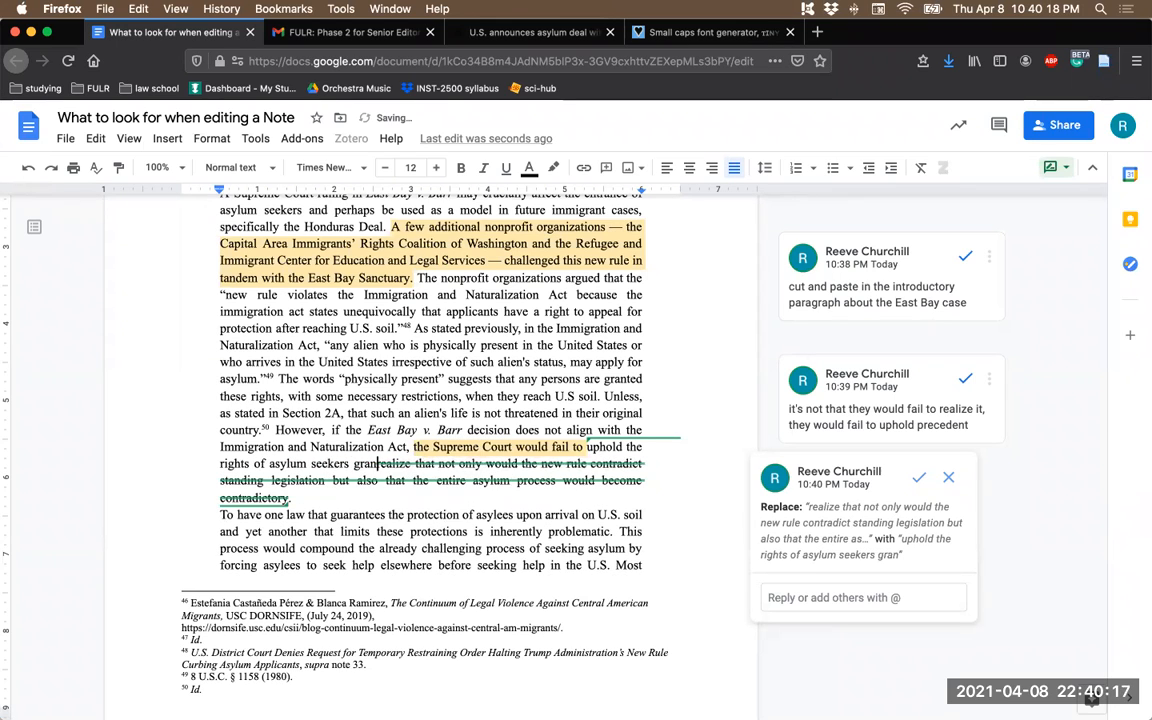
{"action": "type", "text": "U.S. C"}
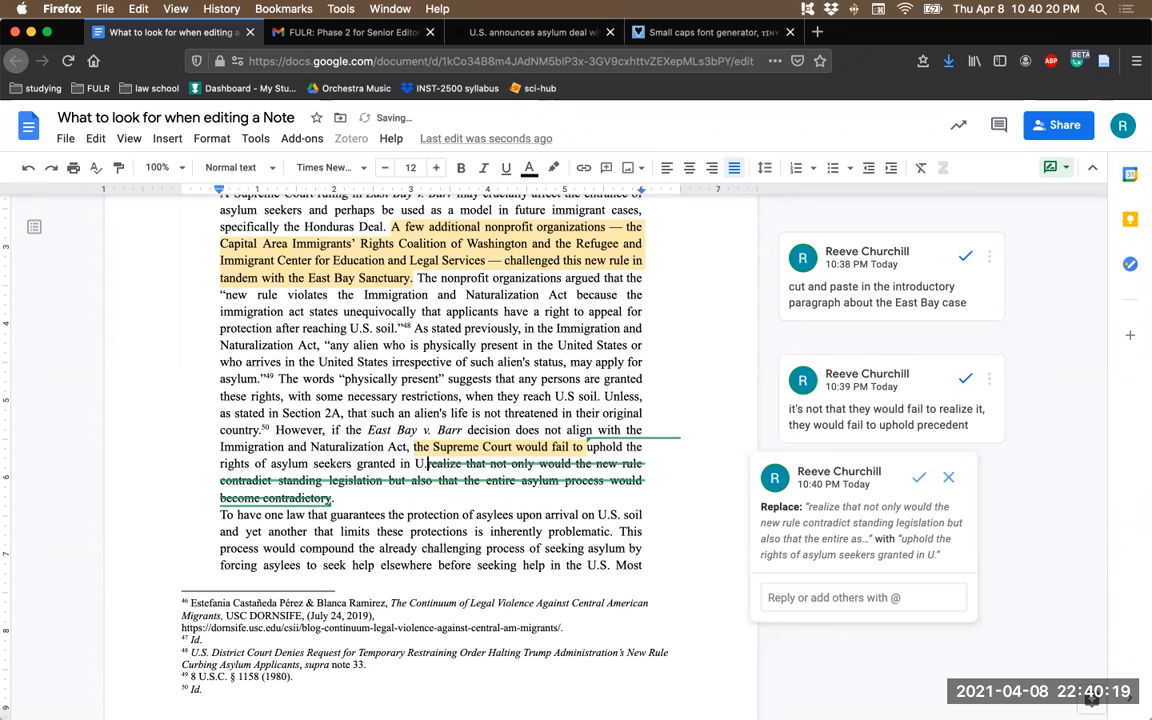
{"action": "type", "text": "ode "}
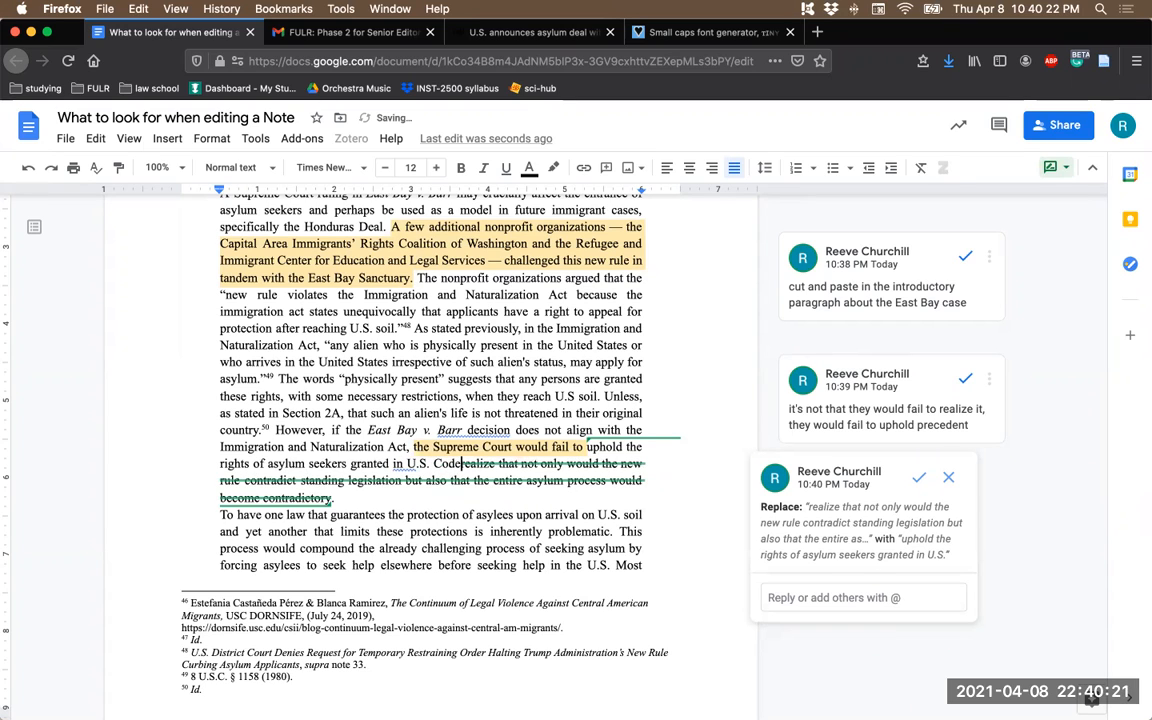
{"action": "type", "text": "§ 11"}
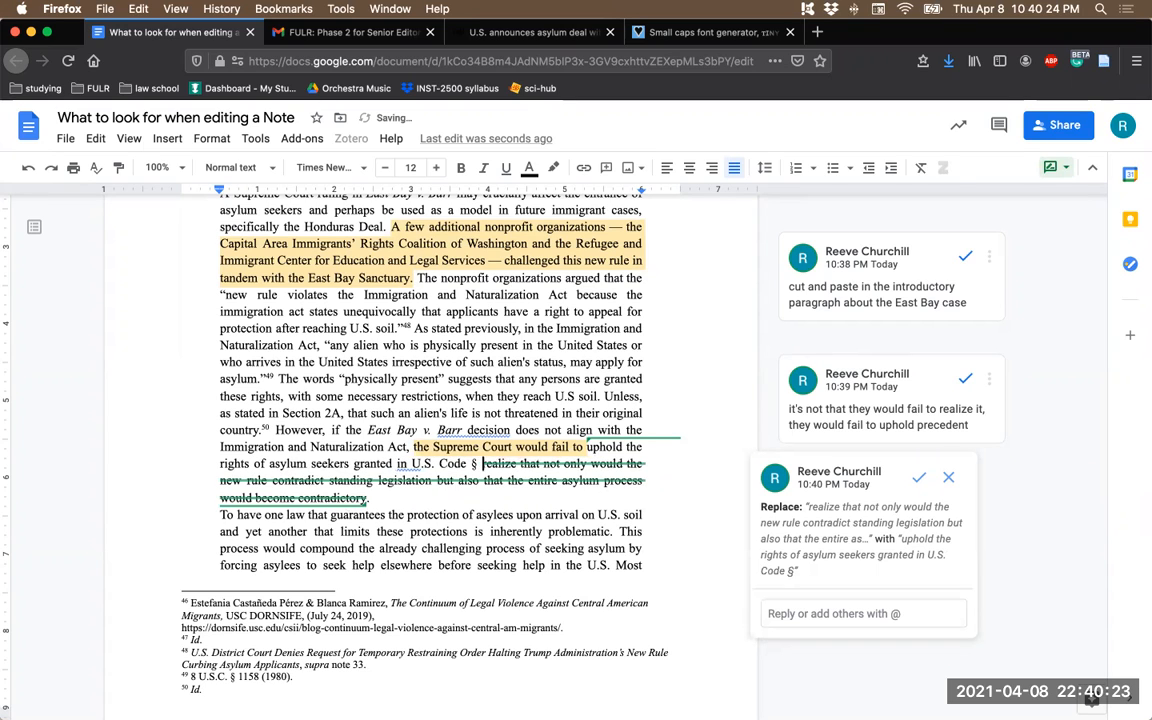
{"action": "type", "text": "58."}
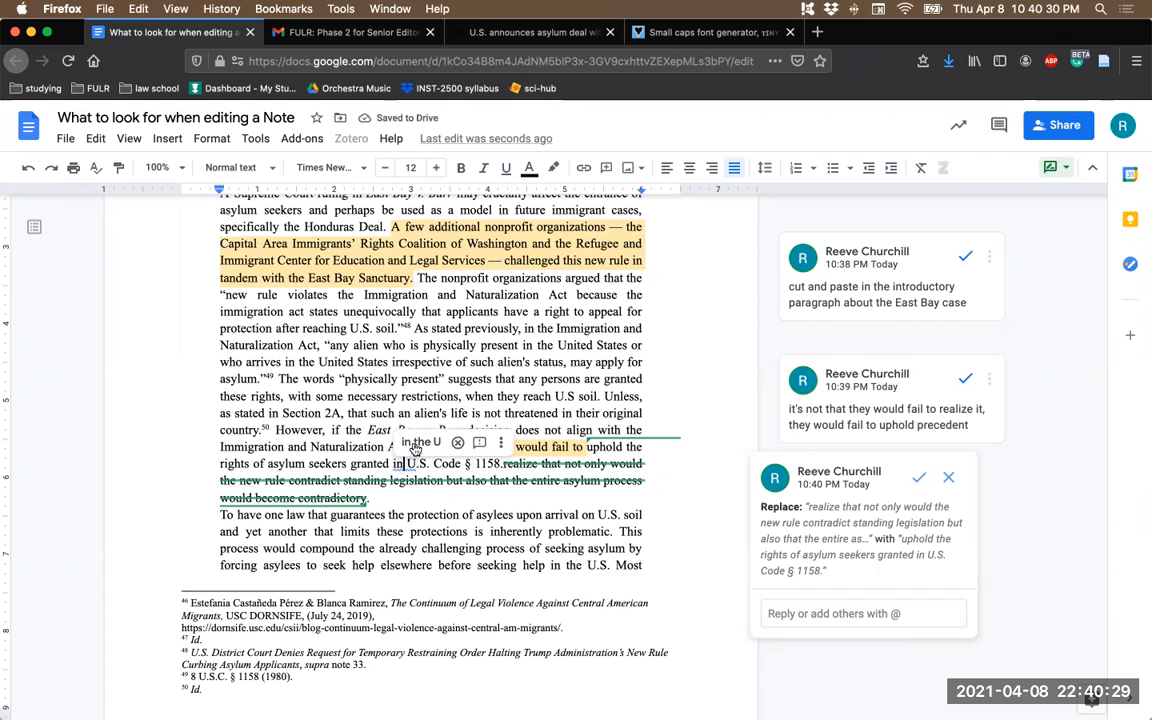
{"action": "left_click", "coordinate": [459, 443]}
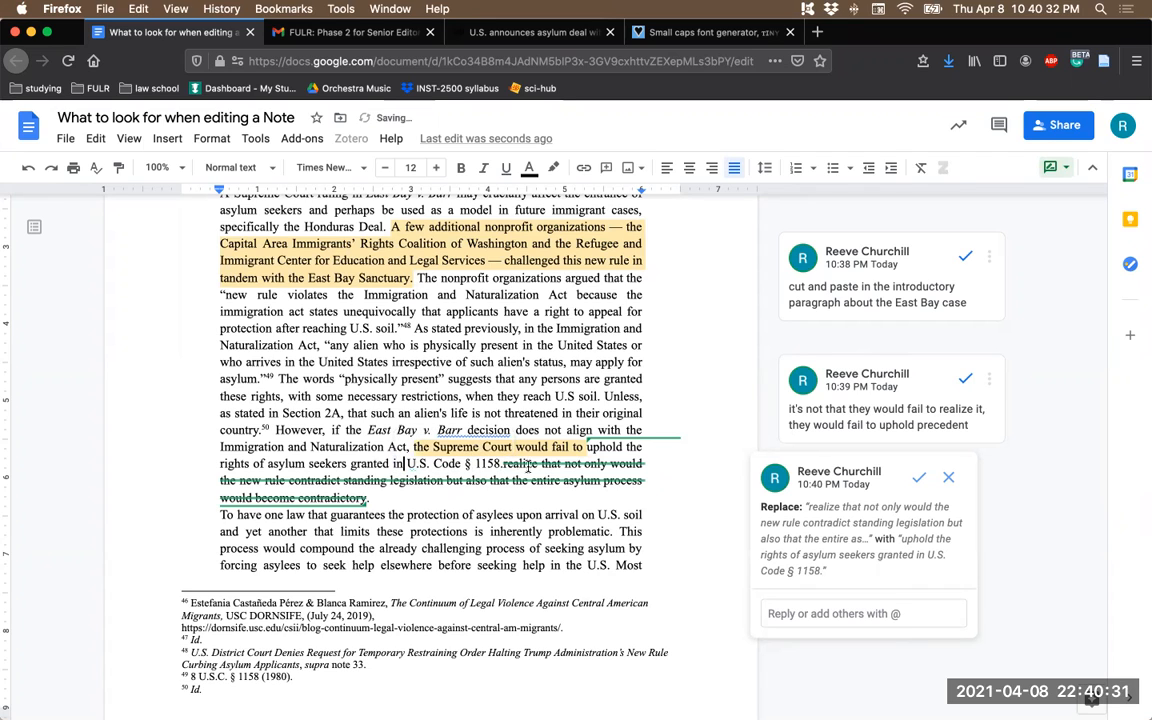
{"action": "left_click", "coordinate": [408, 463], "text": "shift"}
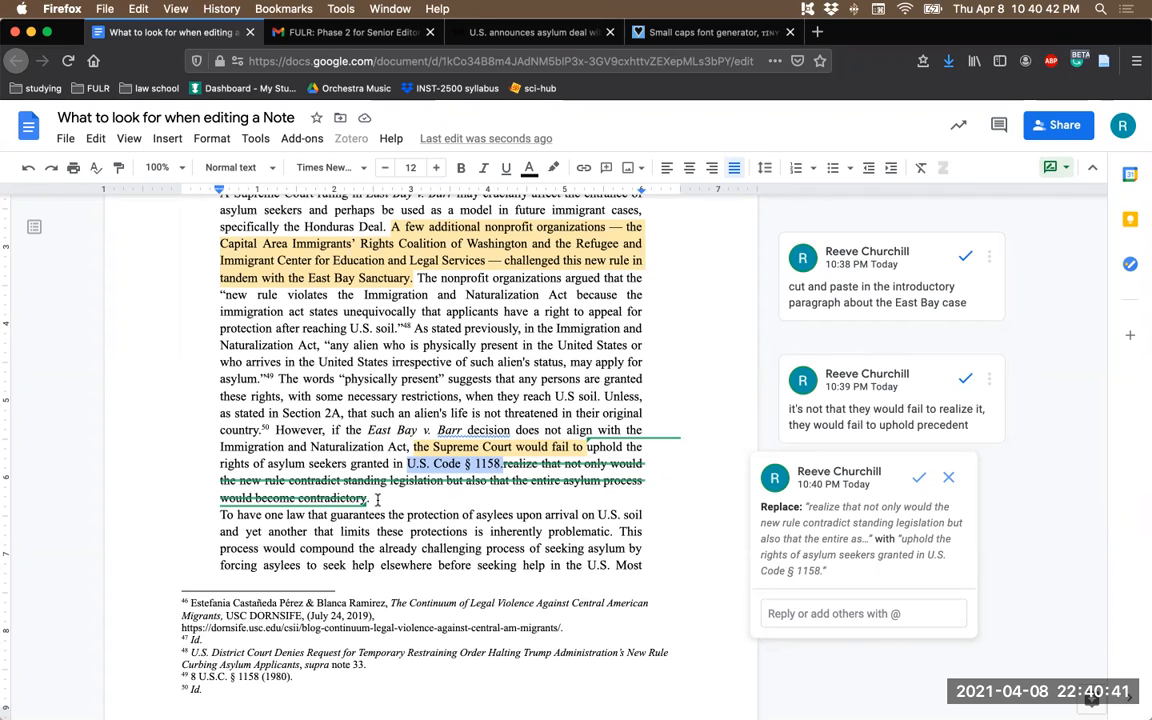
{"action": "left_click_drag", "start_coordinate": [368, 498], "coordinate": [220, 486]}
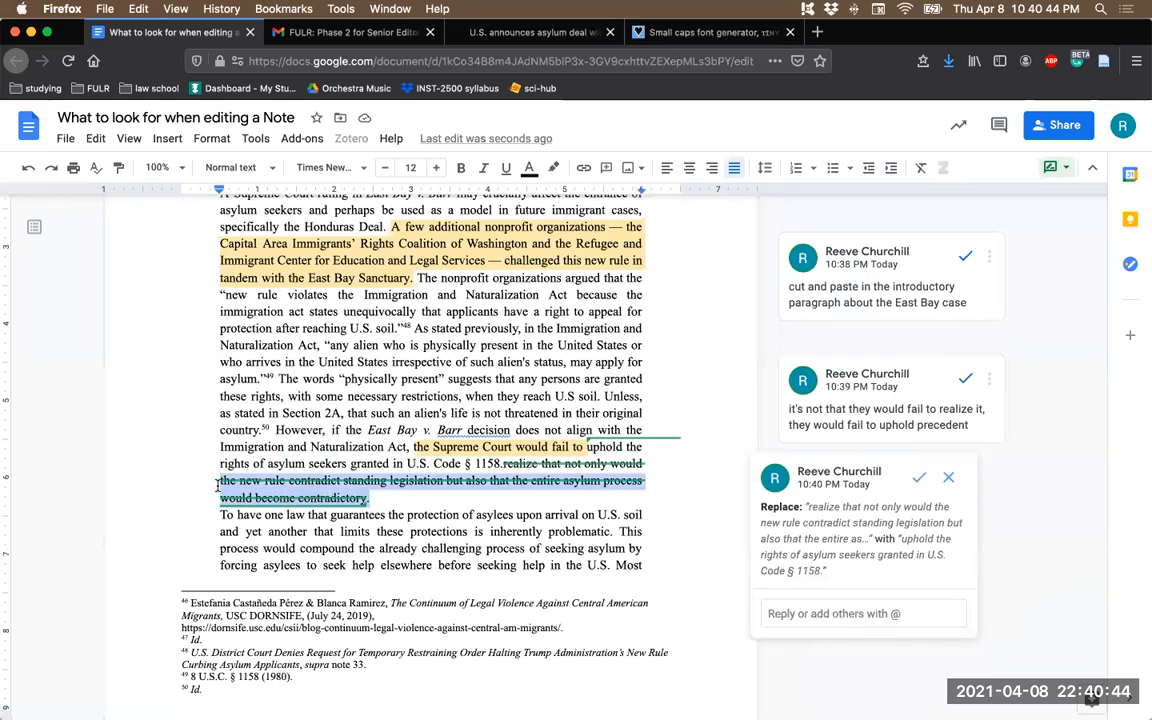
{"action": "left_click", "coordinate": [441, 507]}
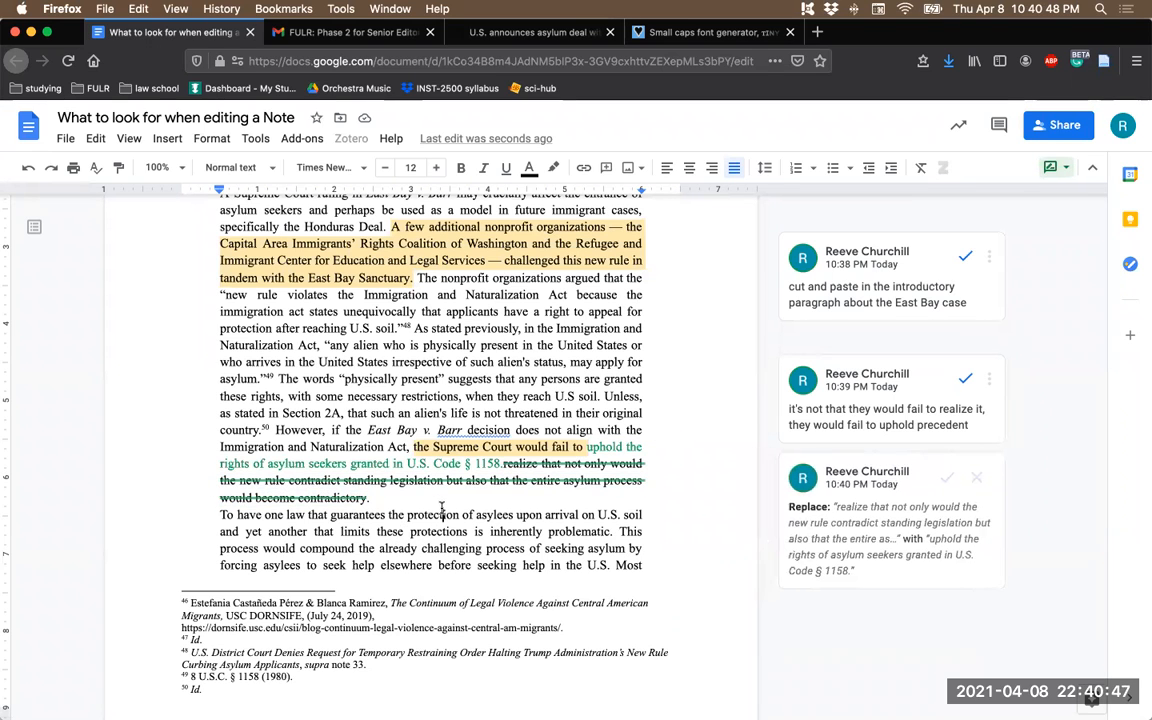
- Comment "good analysis!" on the passage from "According to the International Rescue Community (IRC)" through "annual admission ceiling."
{"action": "scroll", "coordinate": [422, 555], "scroll_direction": "down", "scroll_amount": 8}
{"action": "scroll", "coordinate": [481, 531], "scroll_direction": "down", "scroll_amount": 2}
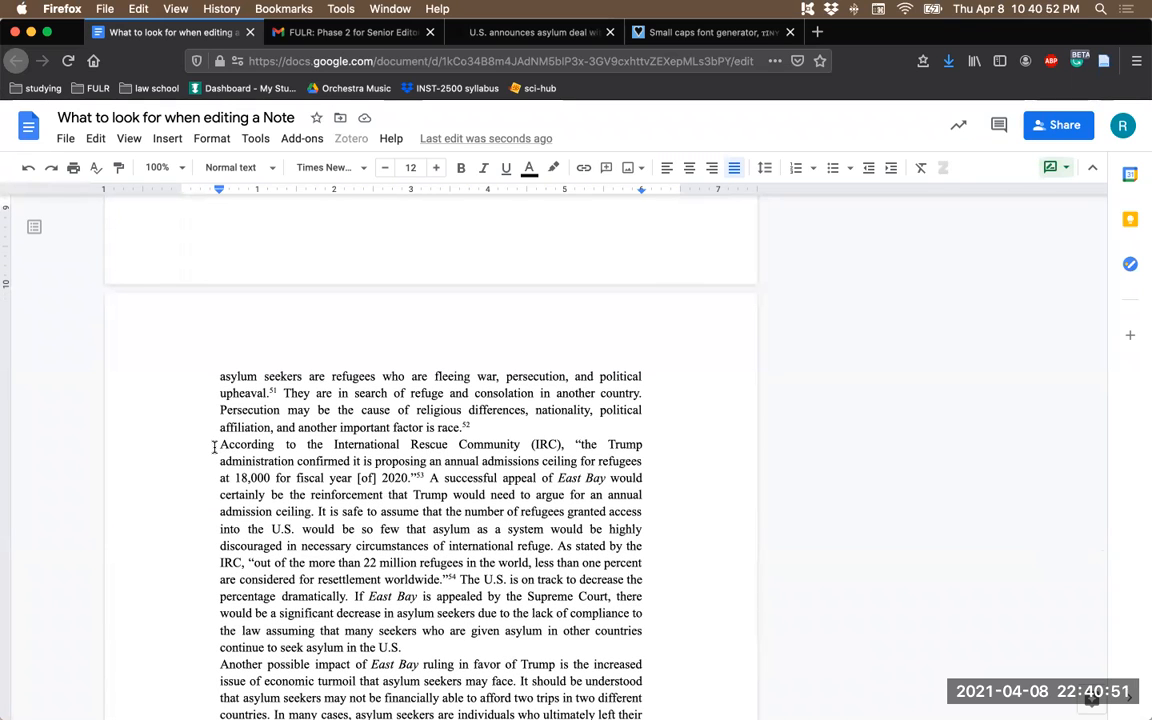
{"action": "left_click_drag", "start_coordinate": [214, 447], "coordinate": [316, 511]}
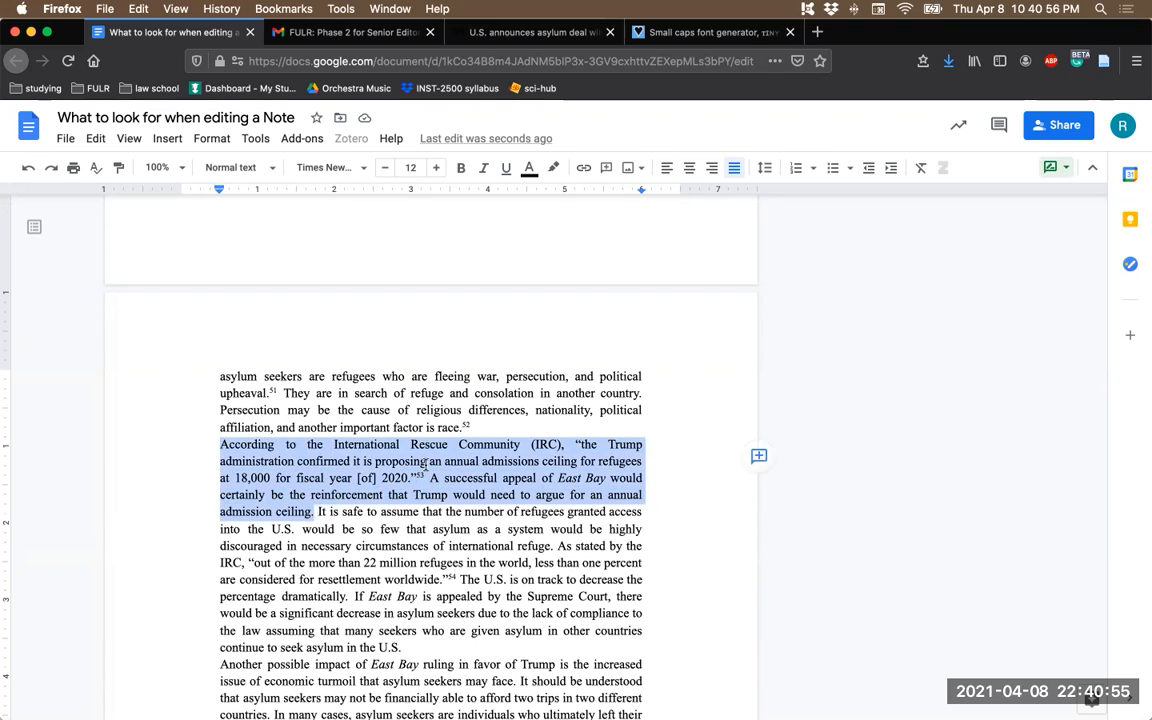
{"action": "scroll", "coordinate": [425, 462], "scroll_direction": "down", "scroll_amount": 2}
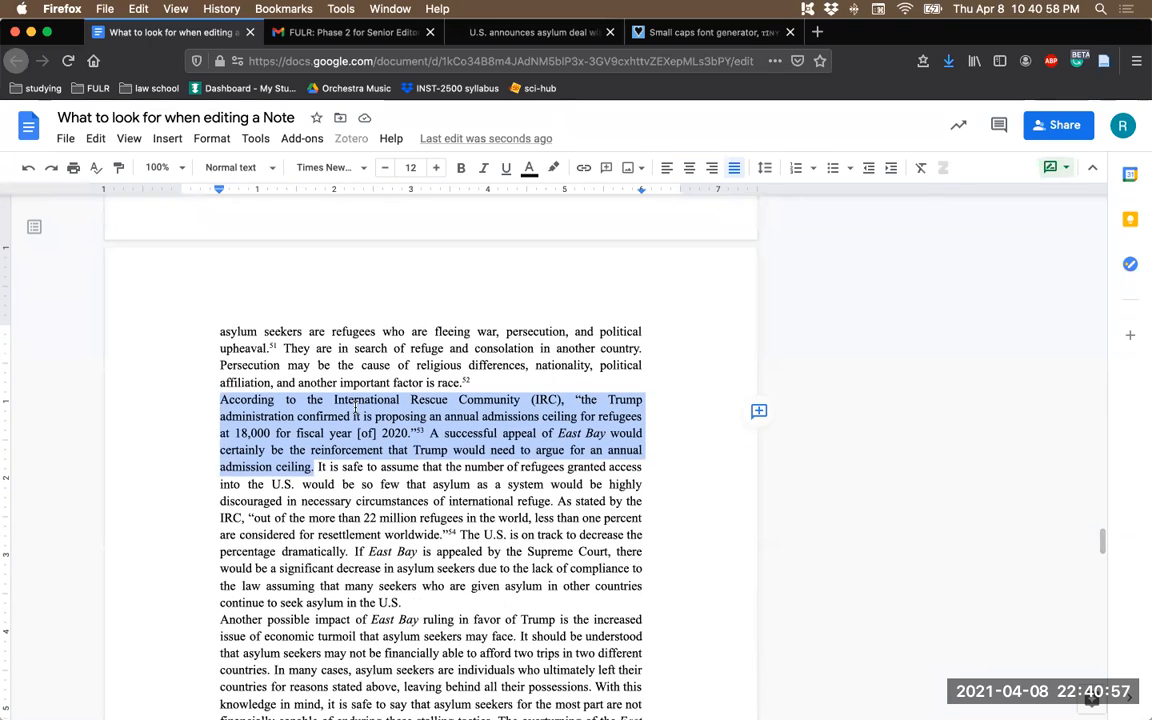
{"action": "scroll", "coordinate": [478, 405], "scroll_direction": "down", "scroll_amount": 1}
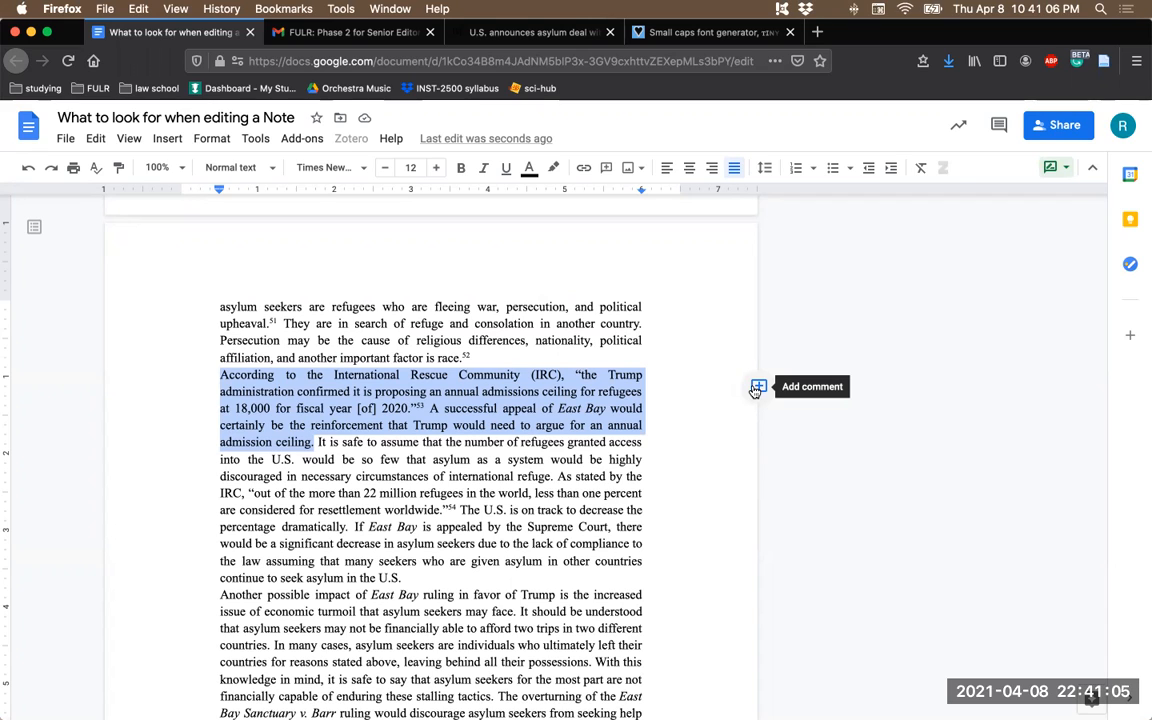
{"action": "left_click", "coordinate": [757, 388]}
{"action": "type", "text": "good analysis!"}
{"action": "left_click", "coordinate": [797, 475]}
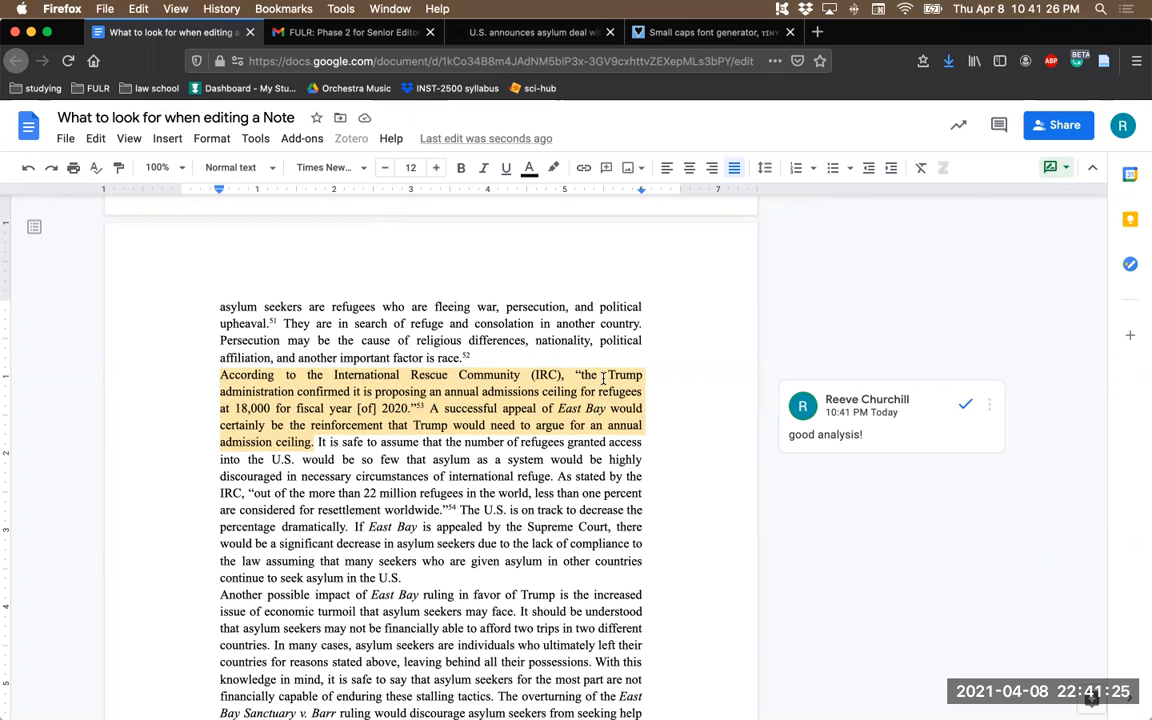
{"action": "scroll", "coordinate": [432, 480], "scroll_direction": "down", "scroll_amount": 5}
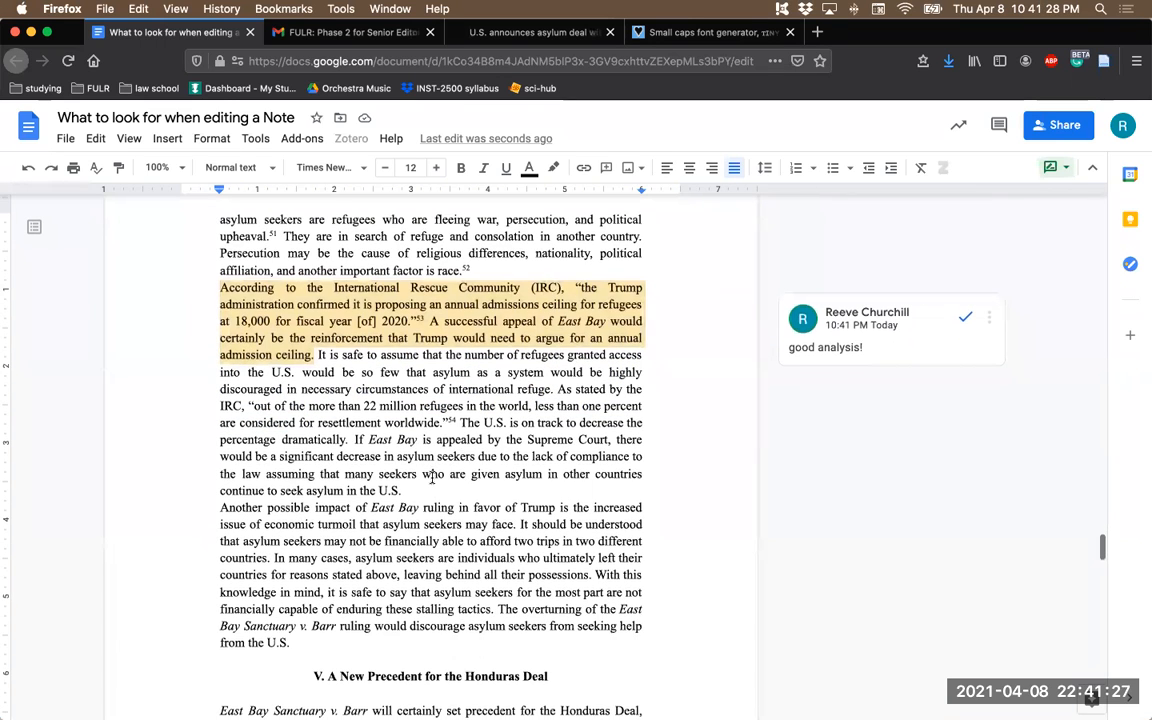
- Check the word count of the block quote beginning "In effect, the rule forbids almost all Central Americans" in section V
{"action": "scroll", "coordinate": [430, 483], "scroll_direction": "down", "scroll_amount": 2}
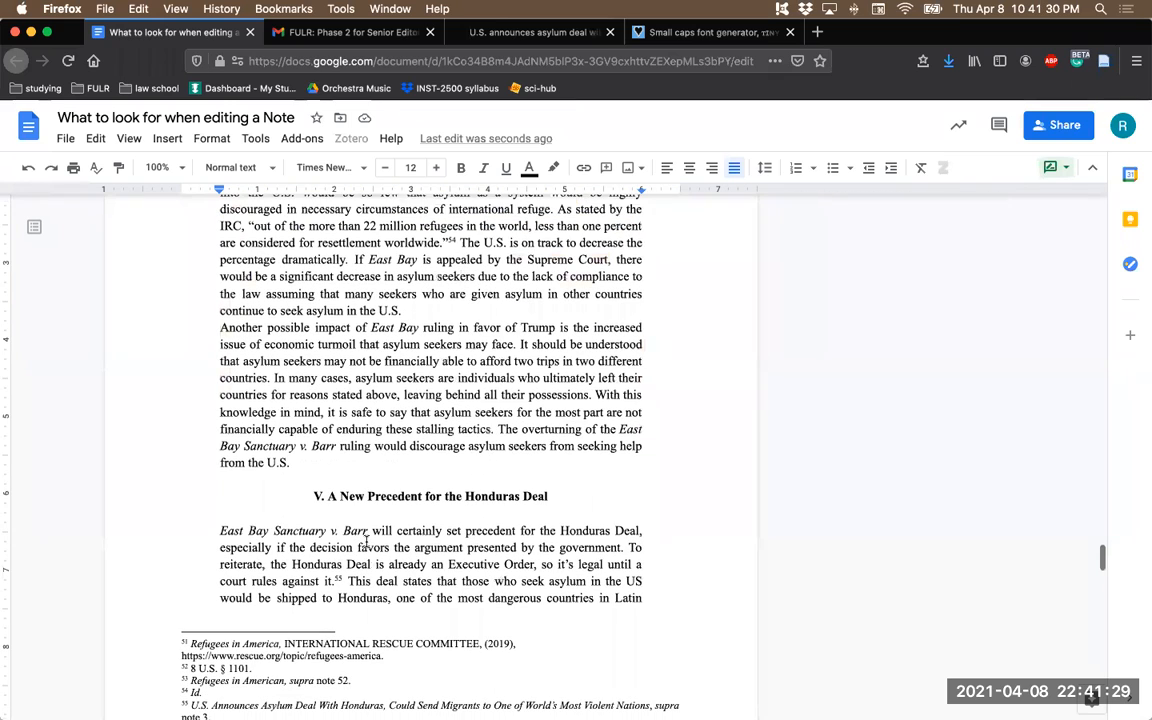
{"action": "scroll", "coordinate": [385, 530], "scroll_direction": "down", "scroll_amount": 2}
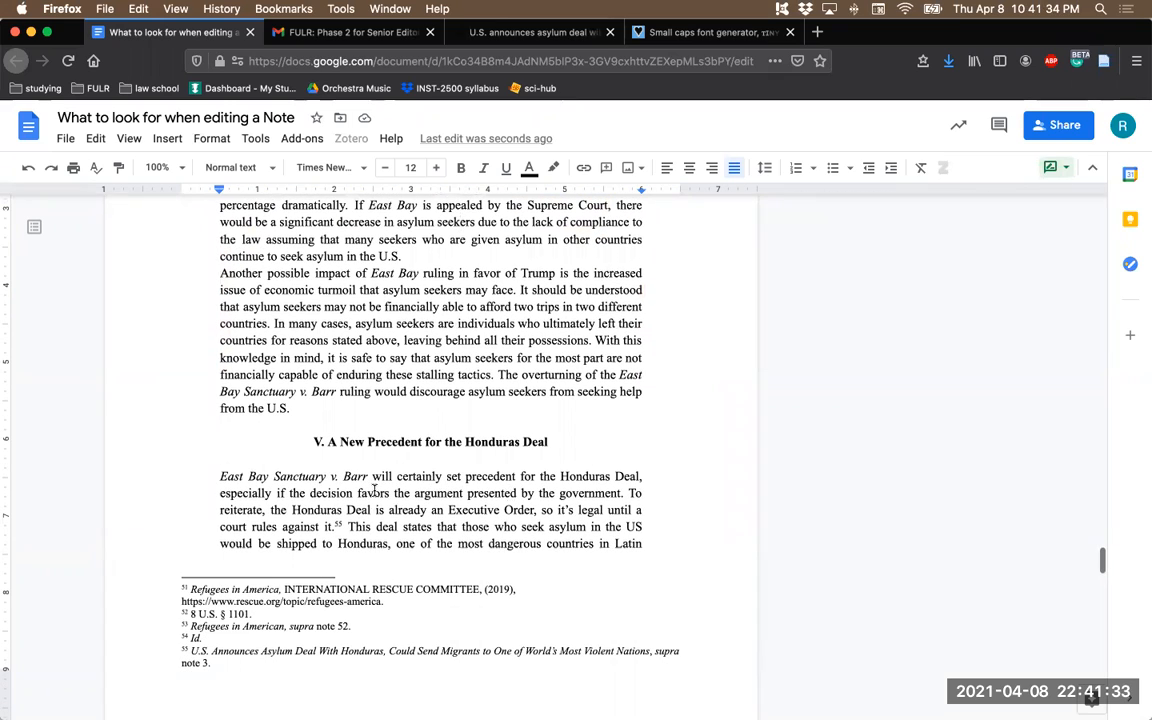
{"action": "scroll", "coordinate": [425, 455], "scroll_direction": "down", "scroll_amount": 1}
{"action": "scroll", "coordinate": [345, 449], "scroll_direction": "down", "scroll_amount": 2}
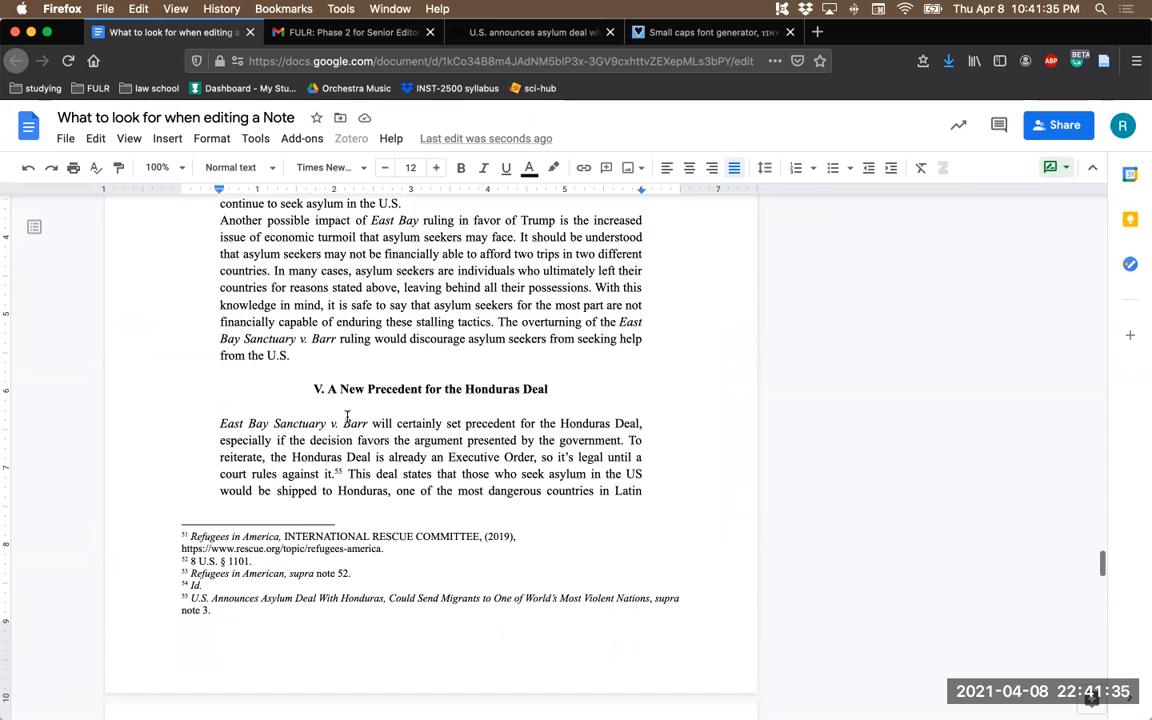
{"action": "scroll", "coordinate": [342, 449], "scroll_direction": "down", "scroll_amount": 4}
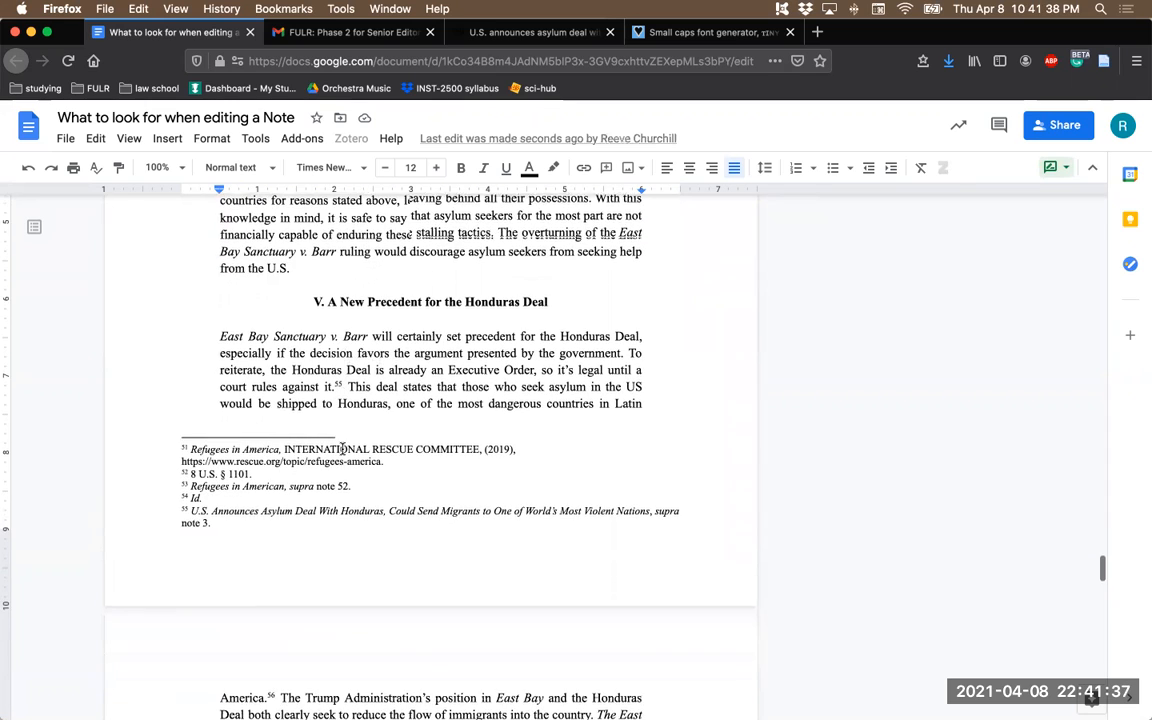
{"action": "scroll", "coordinate": [342, 449], "scroll_direction": "down", "scroll_amount": 7}
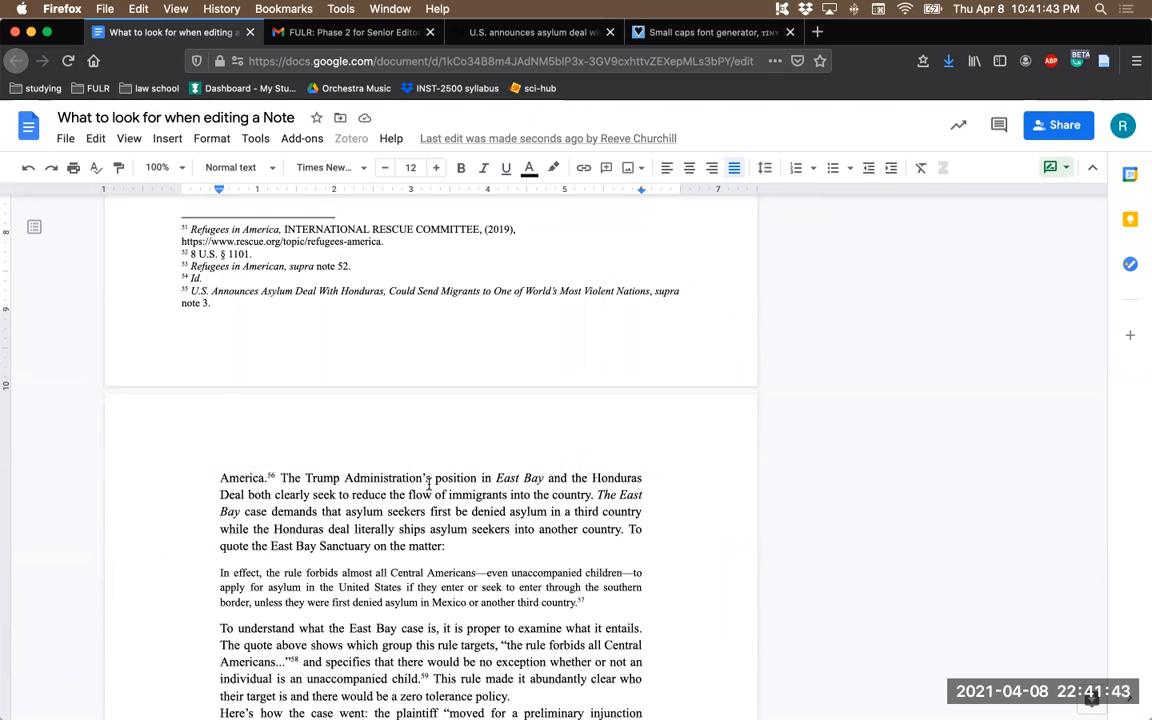
{"action": "scroll", "coordinate": [398, 532], "scroll_direction": "down", "scroll_amount": 2}
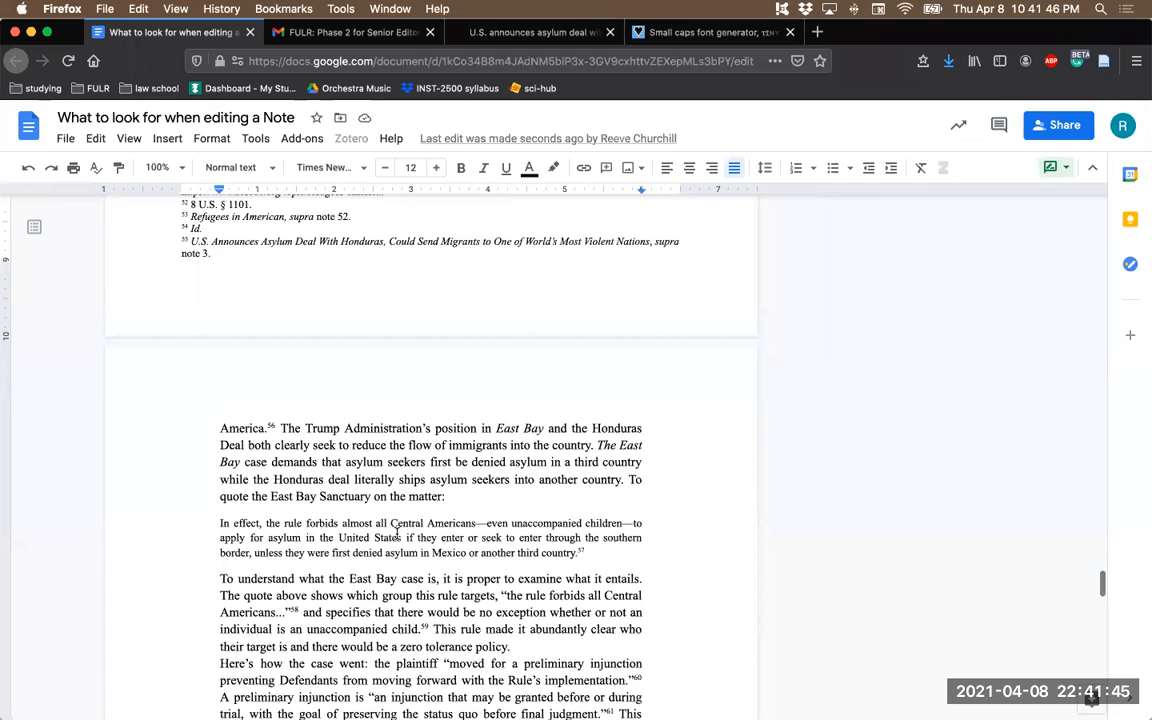
{"action": "left_click_drag", "start_coordinate": [576, 553], "coordinate": [195, 522]}
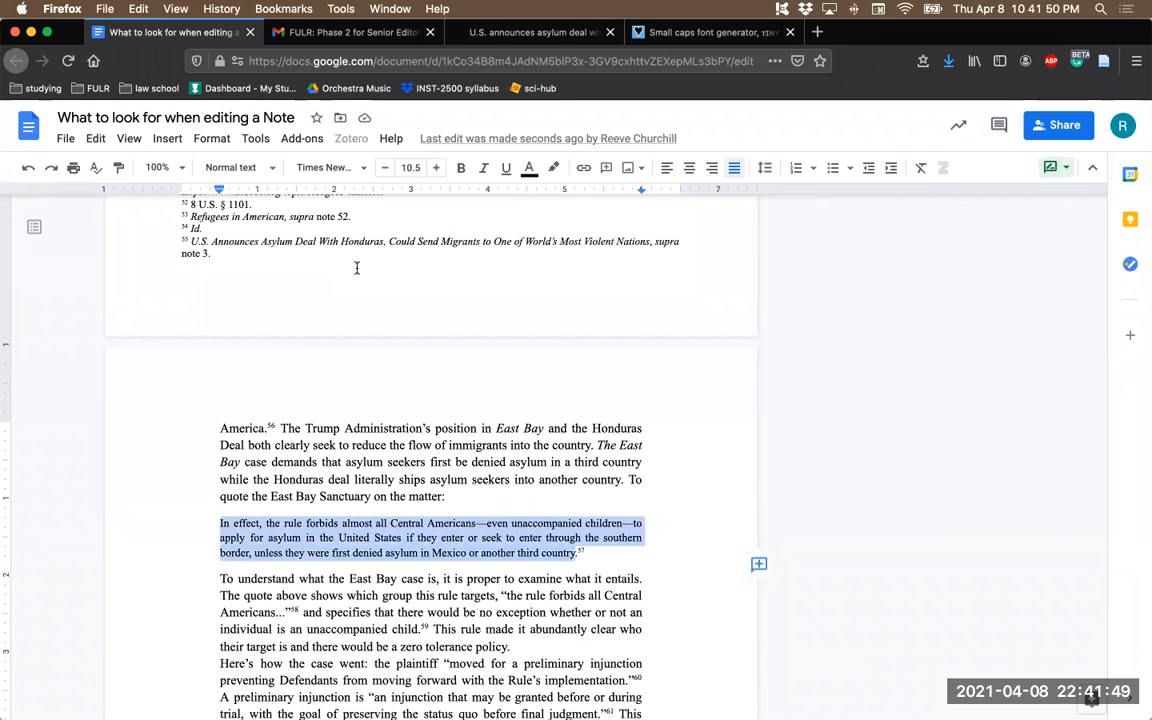
{"action": "left_click", "coordinate": [255, 139]}
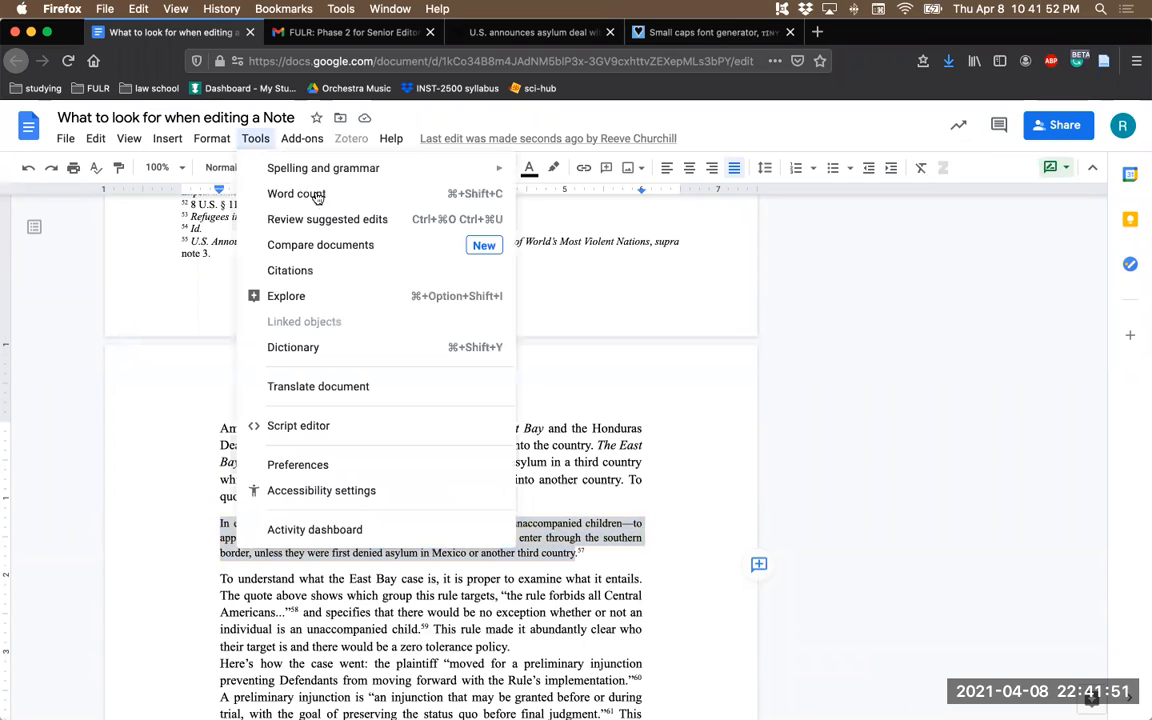
{"action": "left_click", "coordinate": [366, 192]}
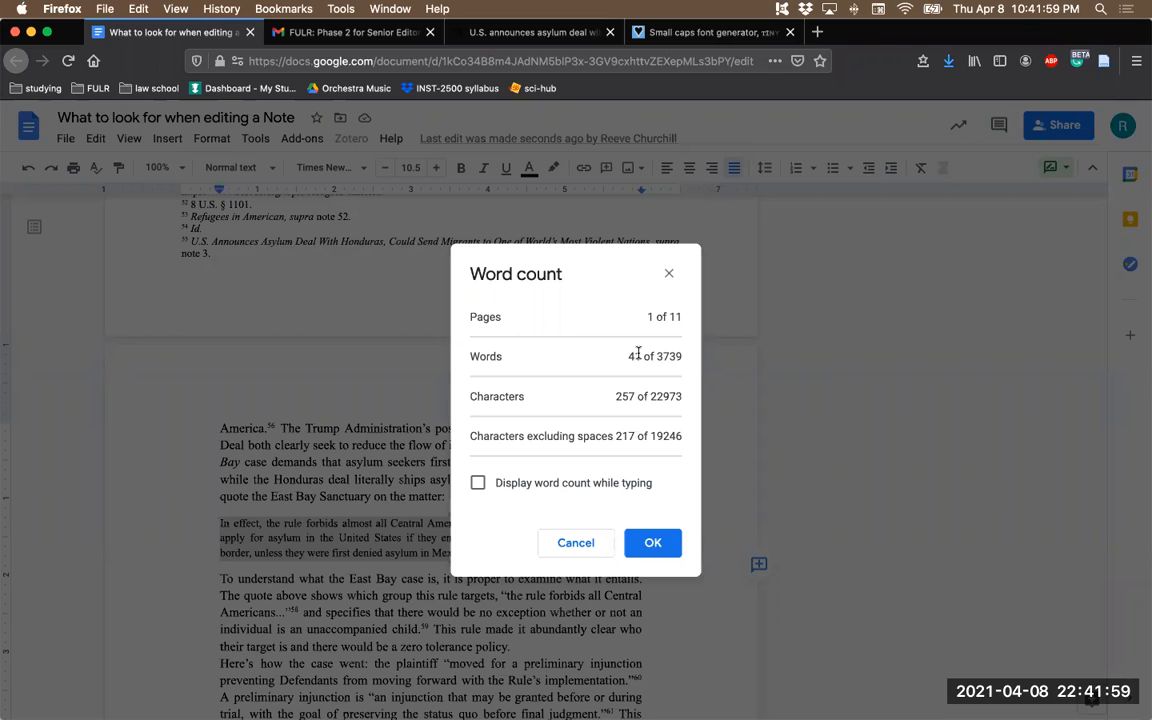
{"action": "left_click", "coordinate": [650, 540]}
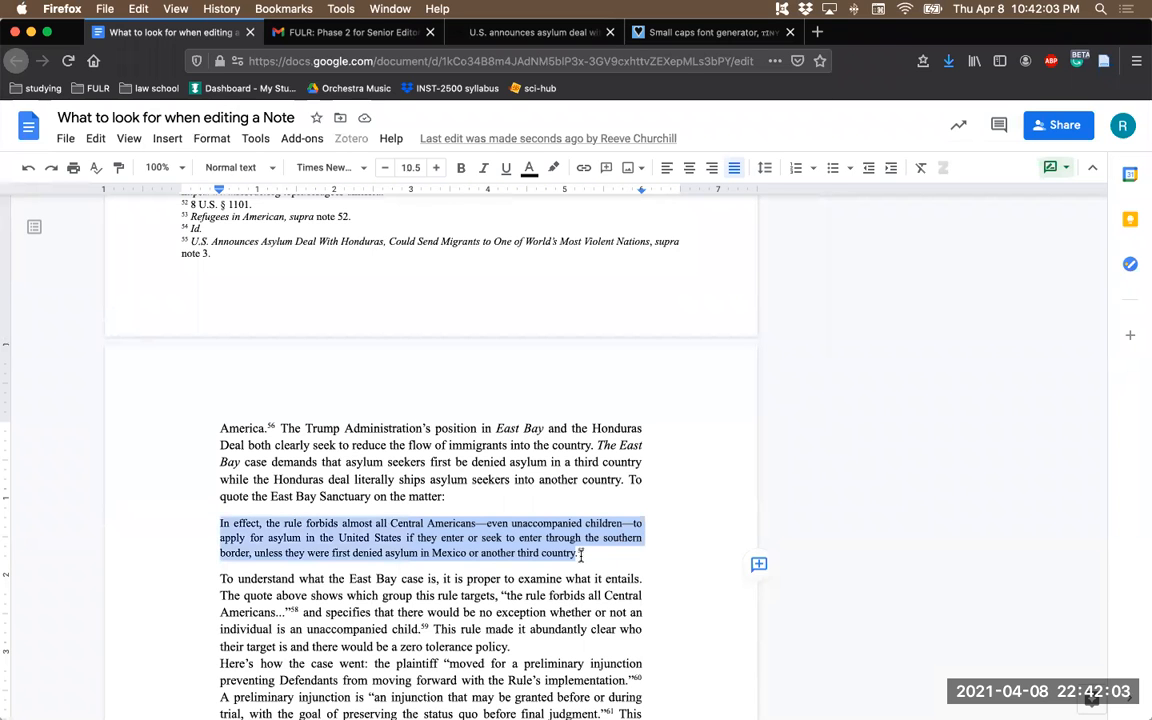
- Comment "this quote belongs in-text" on the block quote beginning "In effect, the rule forbids almost all Central Americans"
{"action": "left_click_drag", "start_coordinate": [527, 553], "coordinate": [578, 553]}
{"action": "left_click_drag", "start_coordinate": [286, 538], "coordinate": [212, 518]}
{"action": "left_click", "coordinate": [759, 565]}
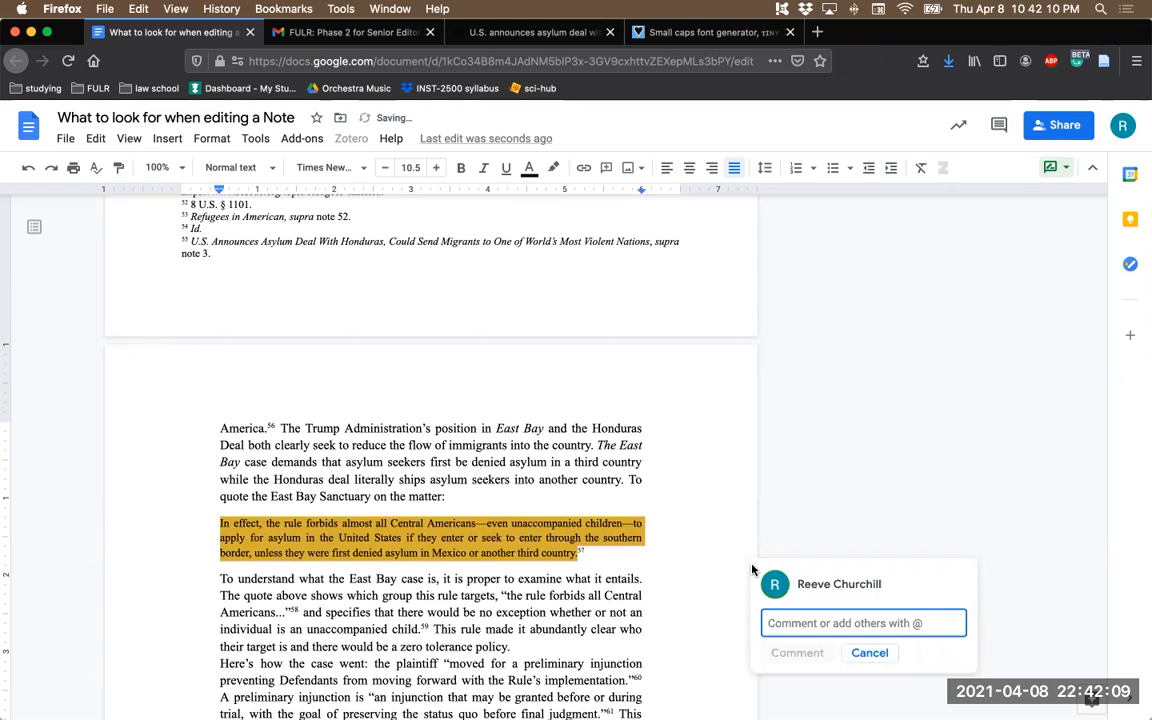
{"action": "type", "text": "this quote"}
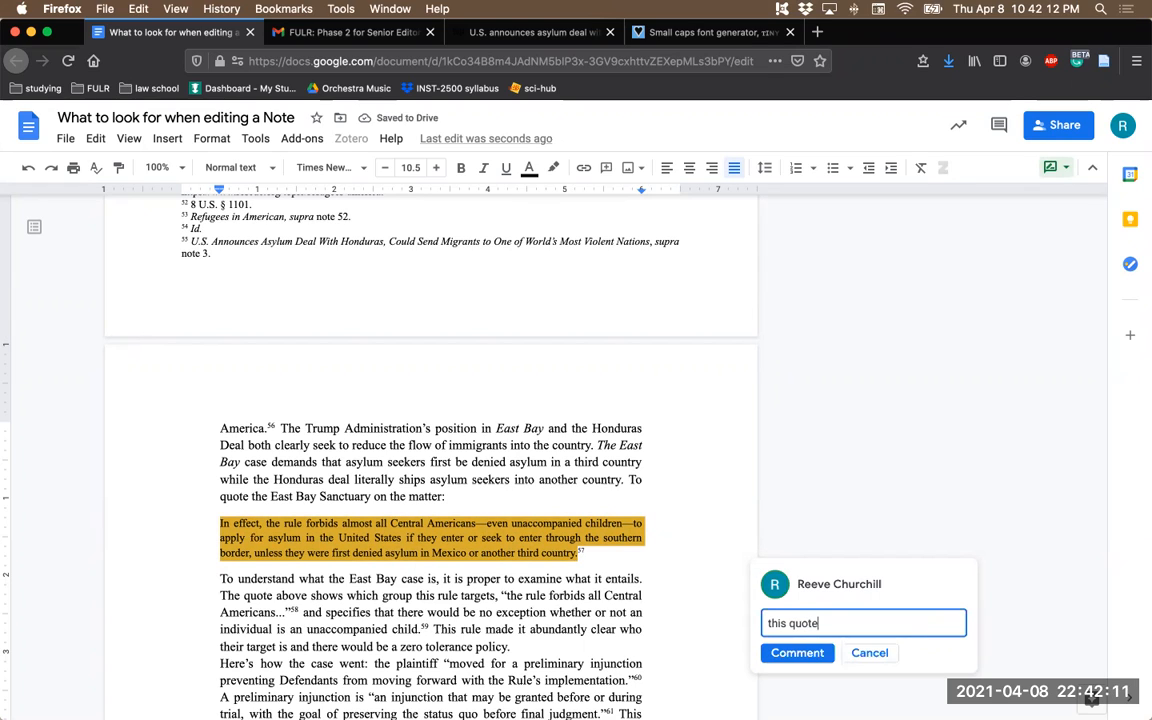
{"action": "type", "text": " belongs in-text"}
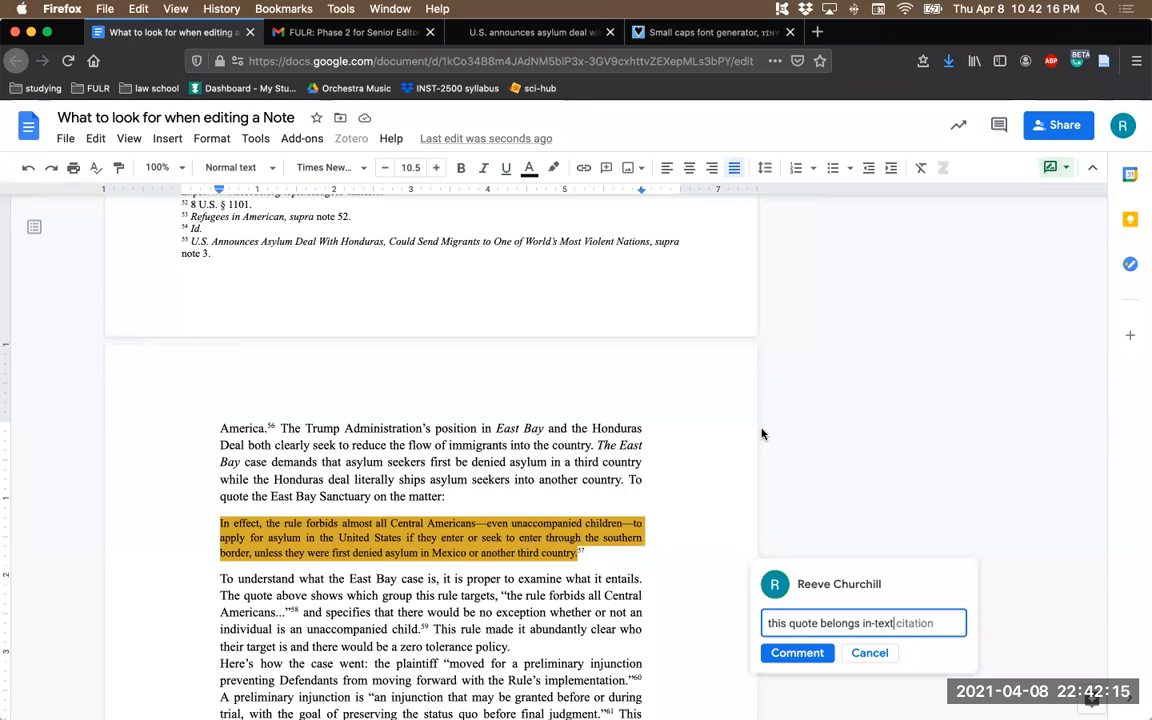
{"action": "scroll", "coordinate": [762, 433], "scroll_direction": "down", "scroll_amount": 1}
{"action": "left_click", "coordinate": [797, 570]}
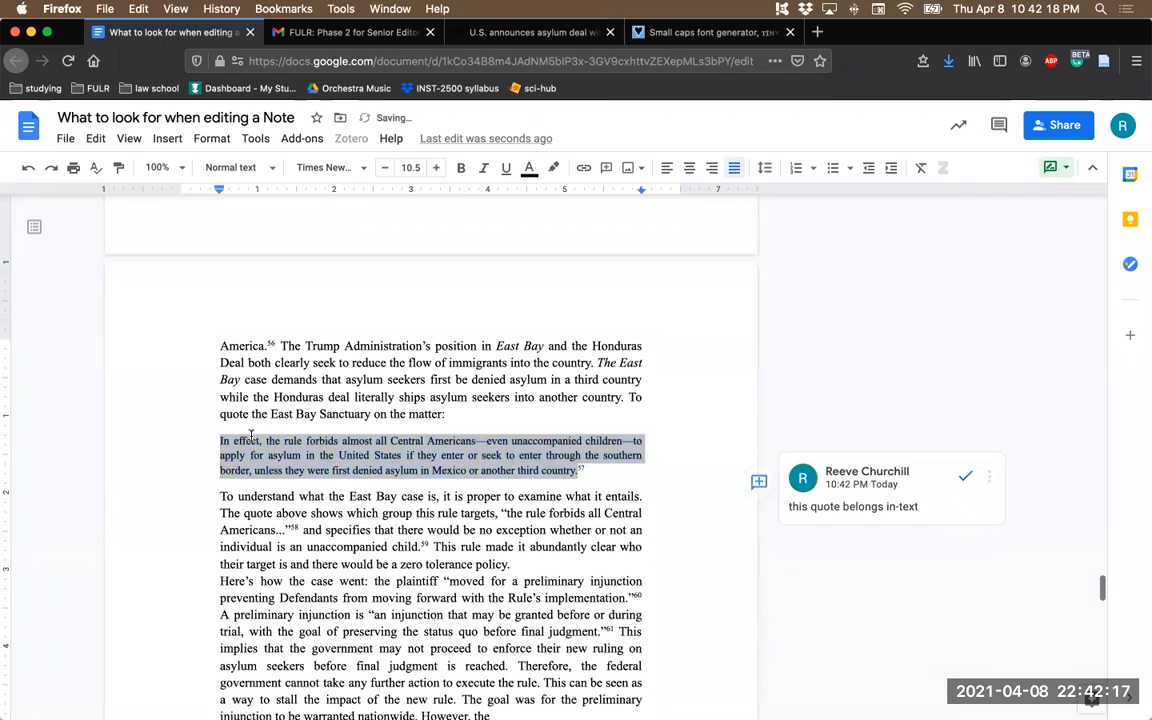
- Check the word count of the block quote beginning "defendants requested a stay pending an appeal to the Ninth Circuit Court"
{"action": "scroll", "coordinate": [313, 446], "scroll_direction": "down", "scroll_amount": 2}
{"action": "scroll", "coordinate": [365, 424], "scroll_direction": "down", "scroll_amount": 1}
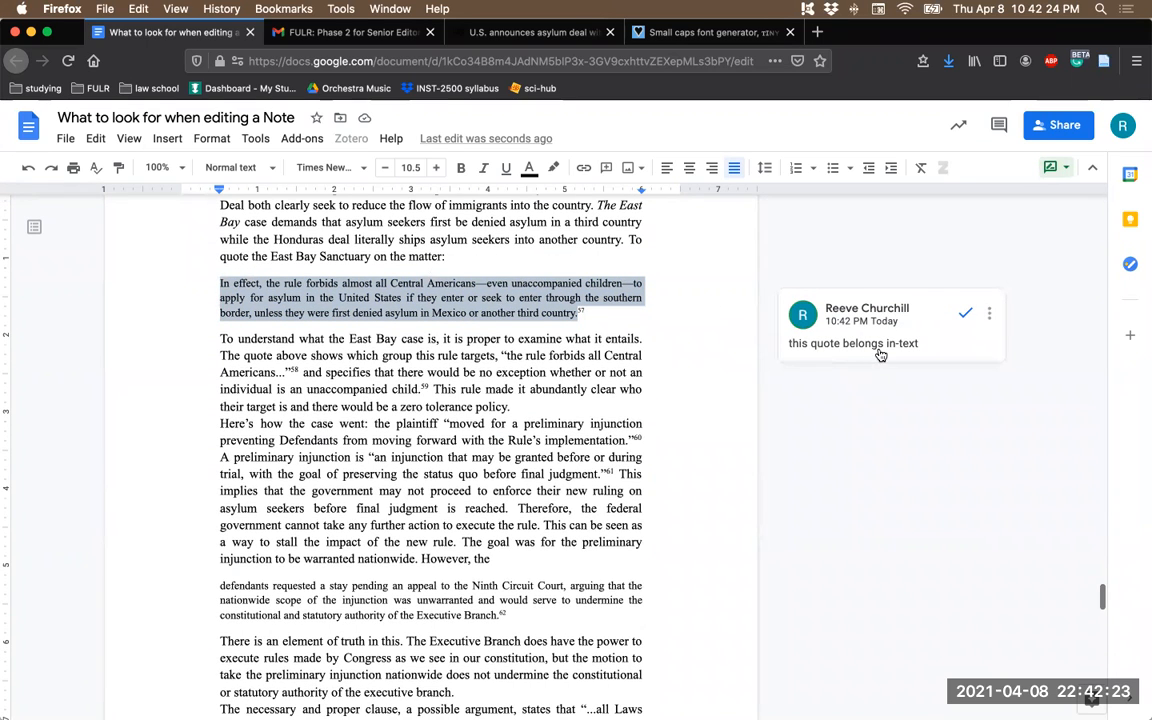
{"action": "left_click", "coordinate": [515, 389]}
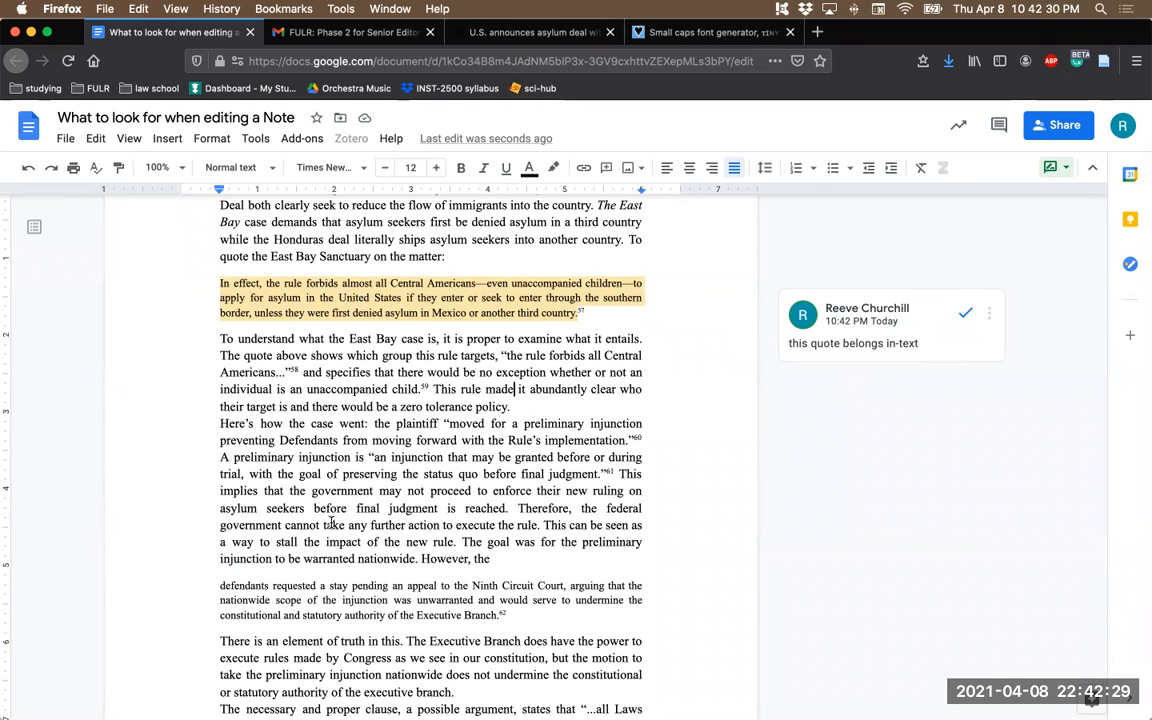
{"action": "scroll", "coordinate": [298, 470], "scroll_direction": "down", "scroll_amount": 2}
{"action": "left_click_drag", "start_coordinate": [220, 516], "coordinate": [496, 543]}
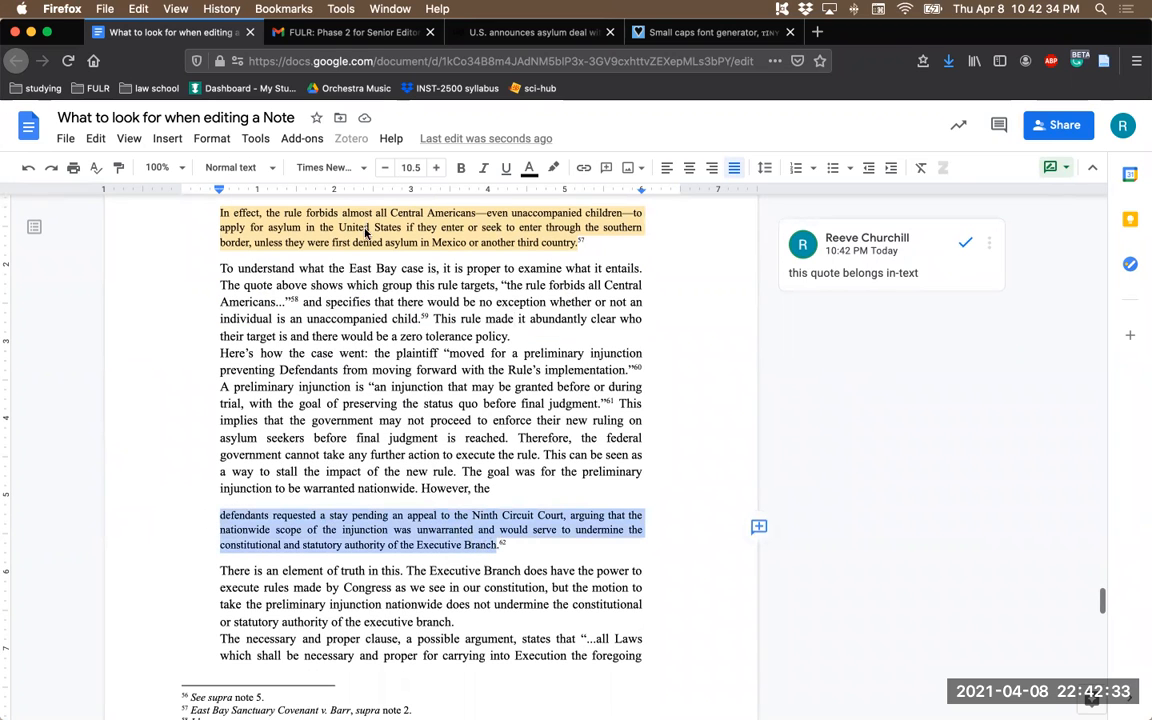
{"action": "left_click", "coordinate": [246, 138]}
{"action": "left_click", "coordinate": [290, 194]}
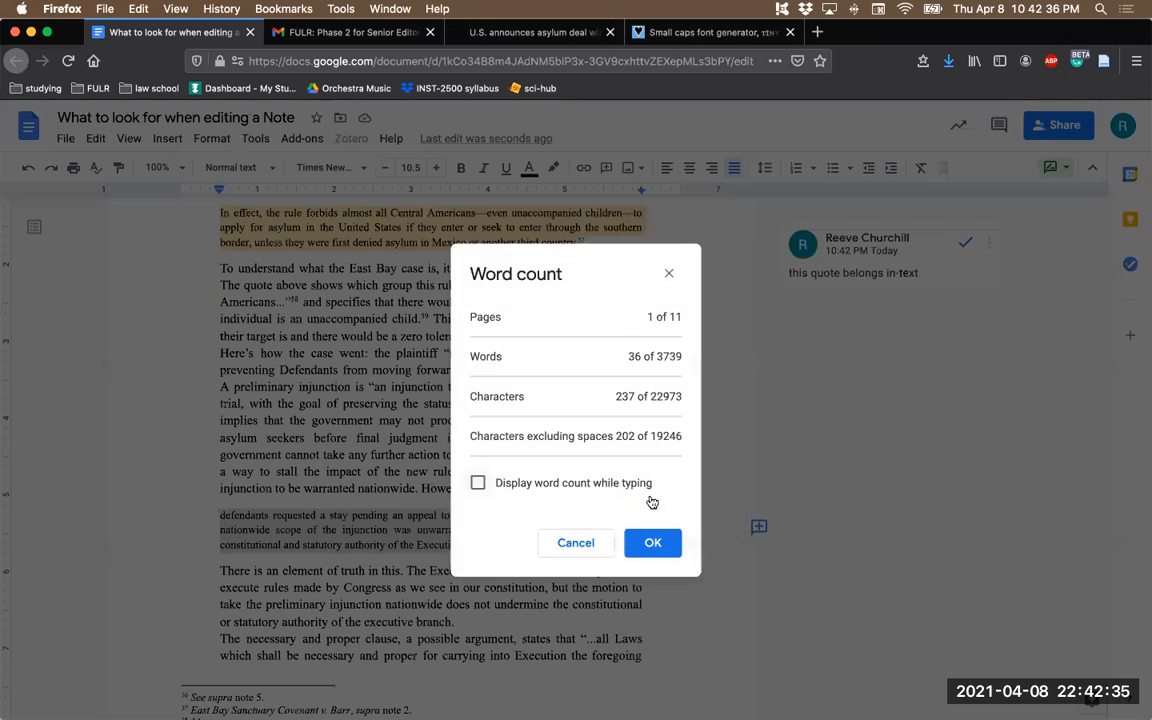
{"action": "left_click", "coordinate": [656, 542]}
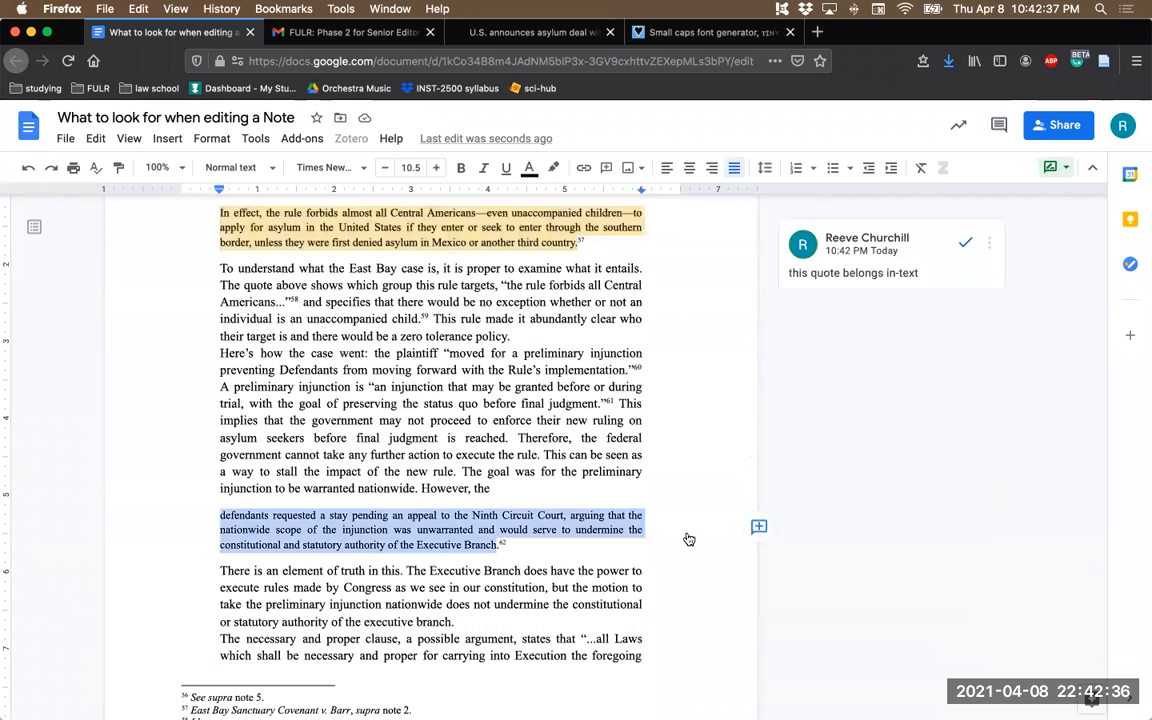
- Comment "this quote also belongs in-text" on the block quote about defendants requesting a stay pending appeal
{"action": "left_click", "coordinate": [760, 529]}
{"action": "type", "text": "this quote also belin"}
{"action": "key", "text": "BackSpace"}
{"action": "key", "text": "BackSpace"}
{"action": "key", "text": "BackSpace"}
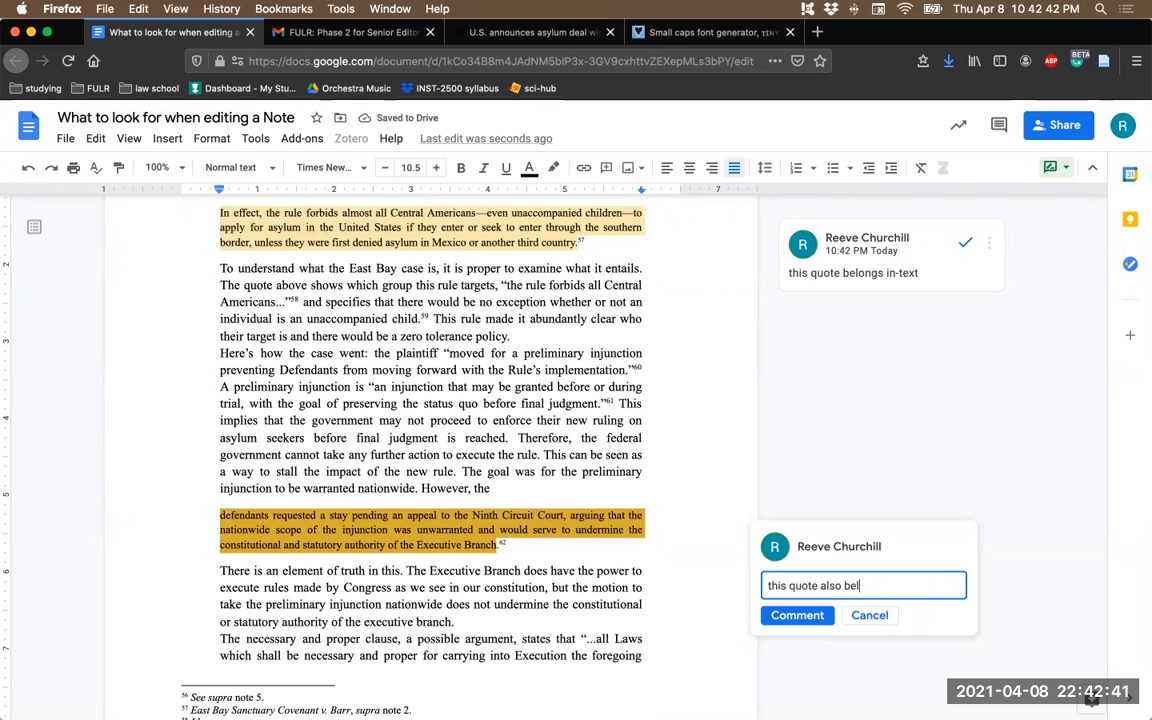
{"action": "type", "text": "longs in-"}
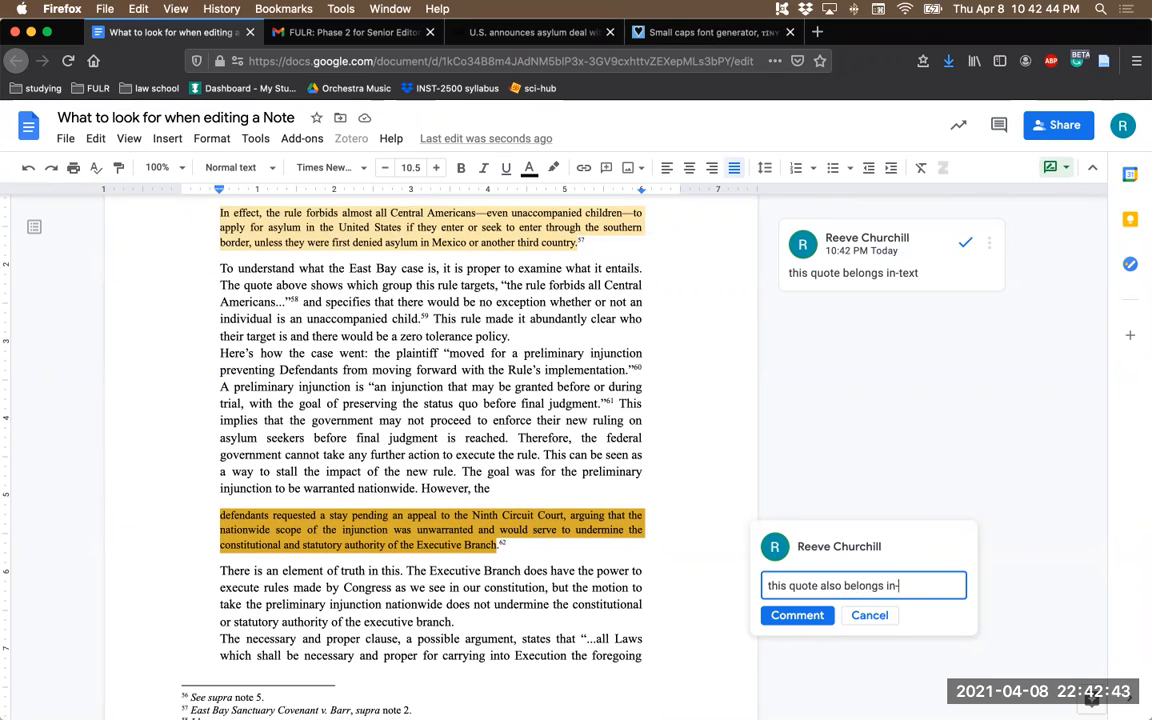
{"action": "type", "text": "text"}
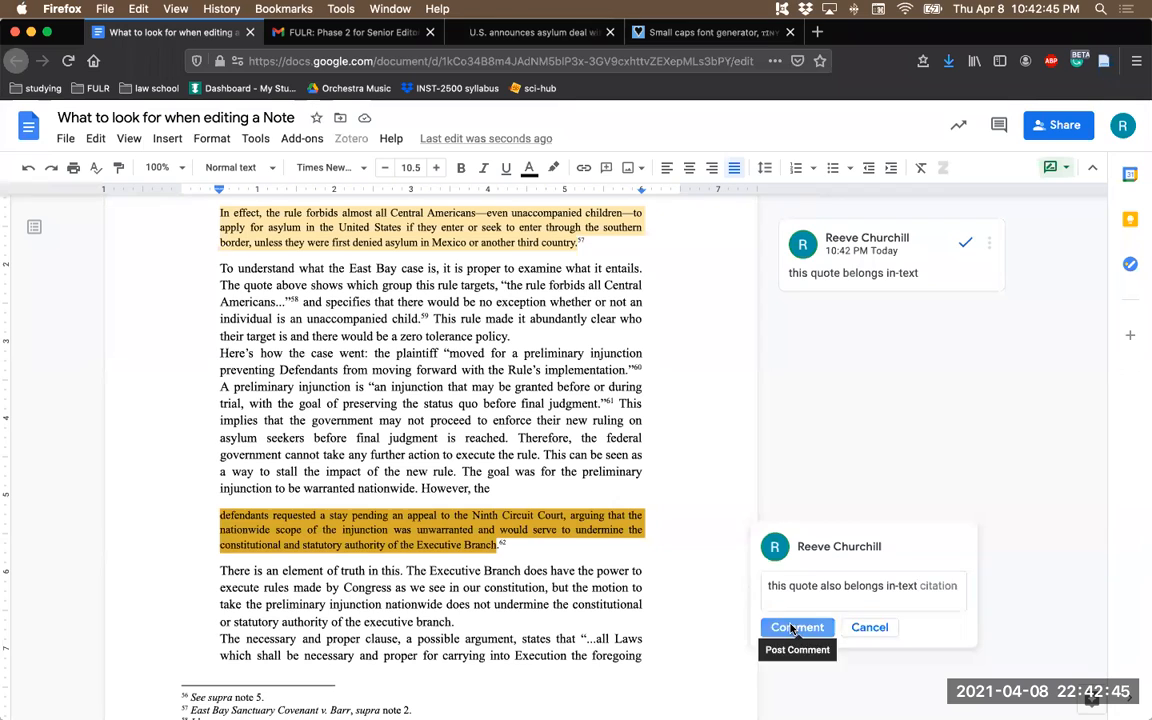
{"action": "left_click", "coordinate": [797, 627]}
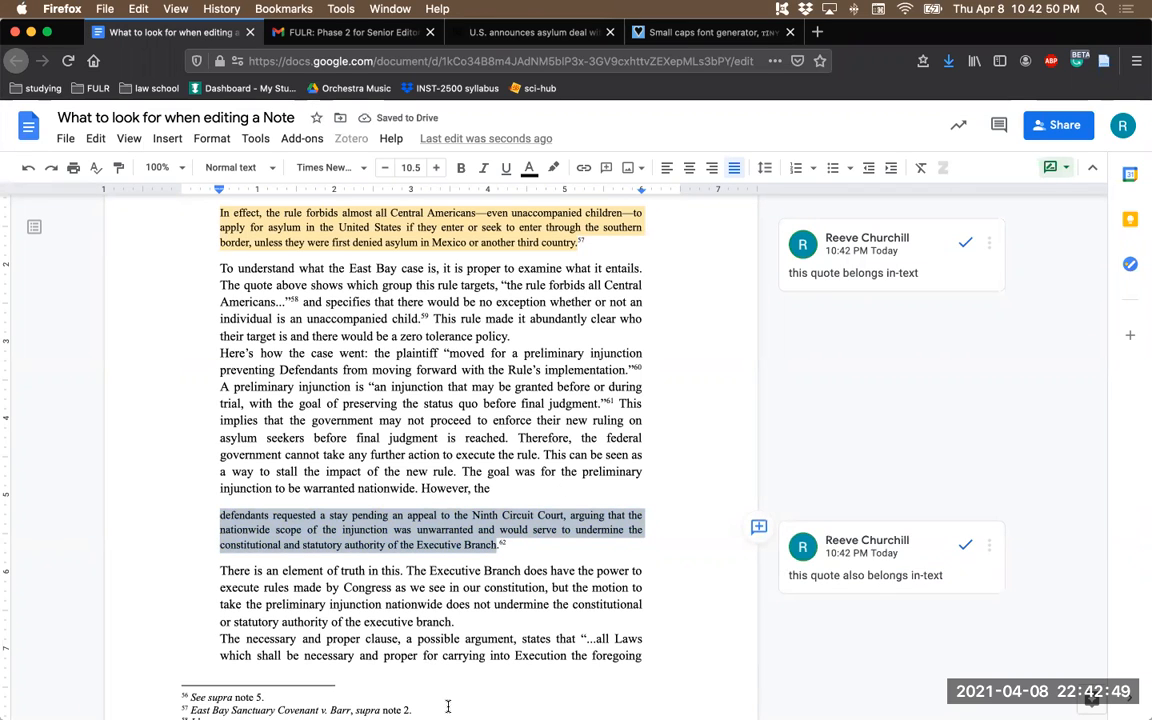
{"action": "left_click", "coordinate": [449, 483]}
- Capitalize "Necessary", "Proper" and "Clause" in the sentence beginning "The necessary and proper clause, a possible argument"
{"action": "scroll", "coordinate": [449, 483], "scroll_direction": "down", "scroll_amount": 5}
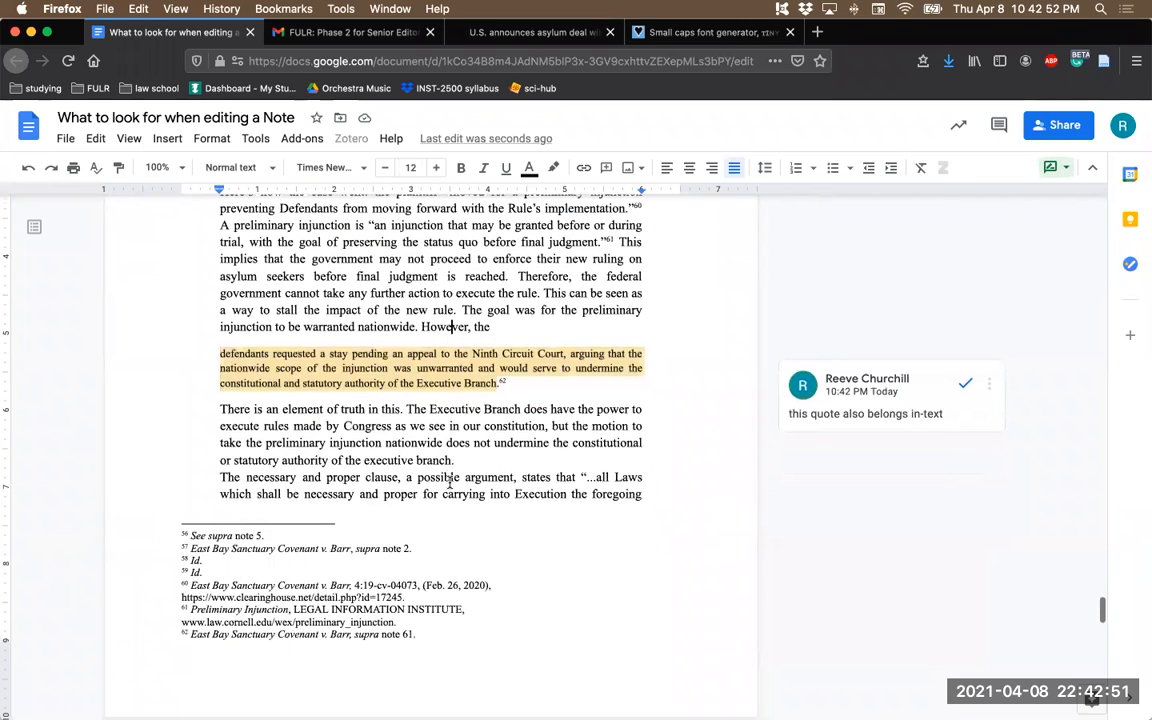
{"action": "scroll", "coordinate": [449, 483], "scroll_direction": "down", "scroll_amount": 2}
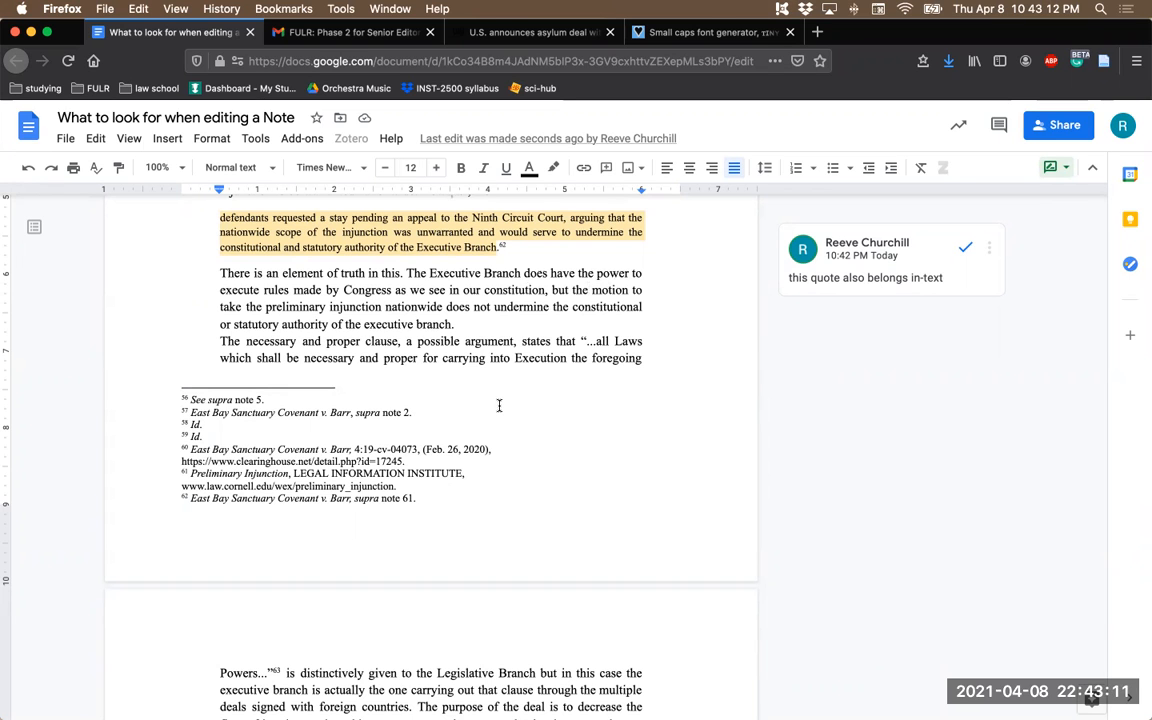
{"action": "scroll", "coordinate": [499, 405], "scroll_direction": "down", "scroll_amount": 3}
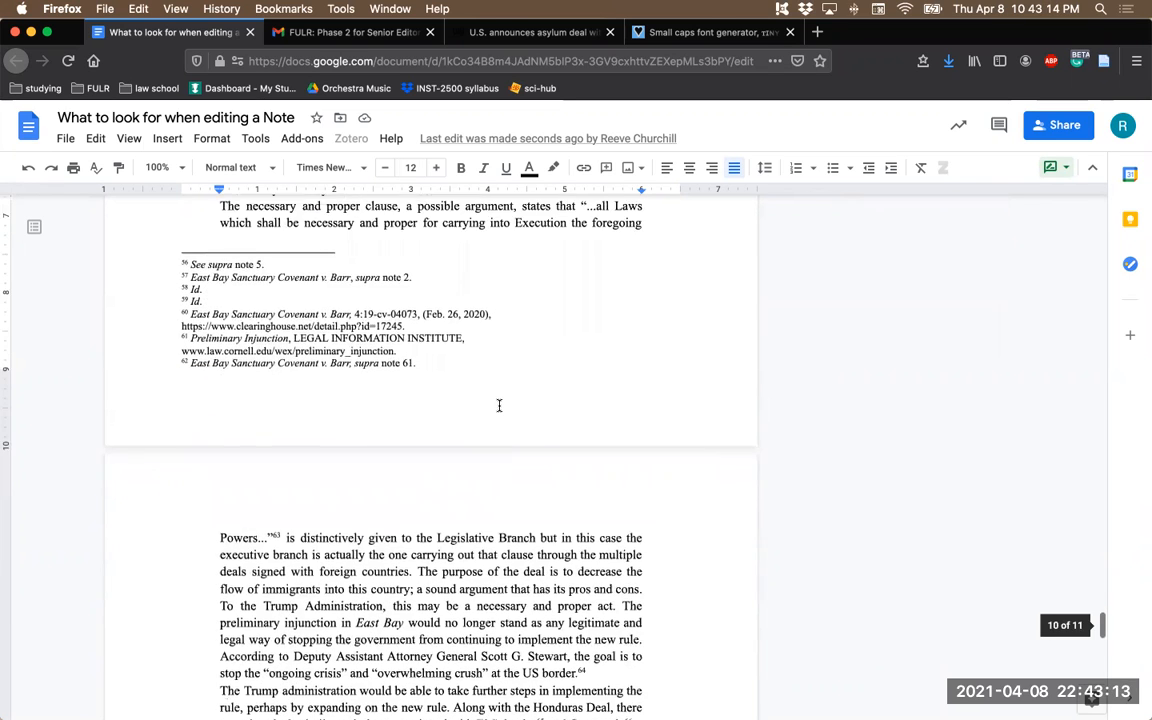
{"action": "scroll", "coordinate": [499, 405], "scroll_direction": "up", "scroll_amount": 1}
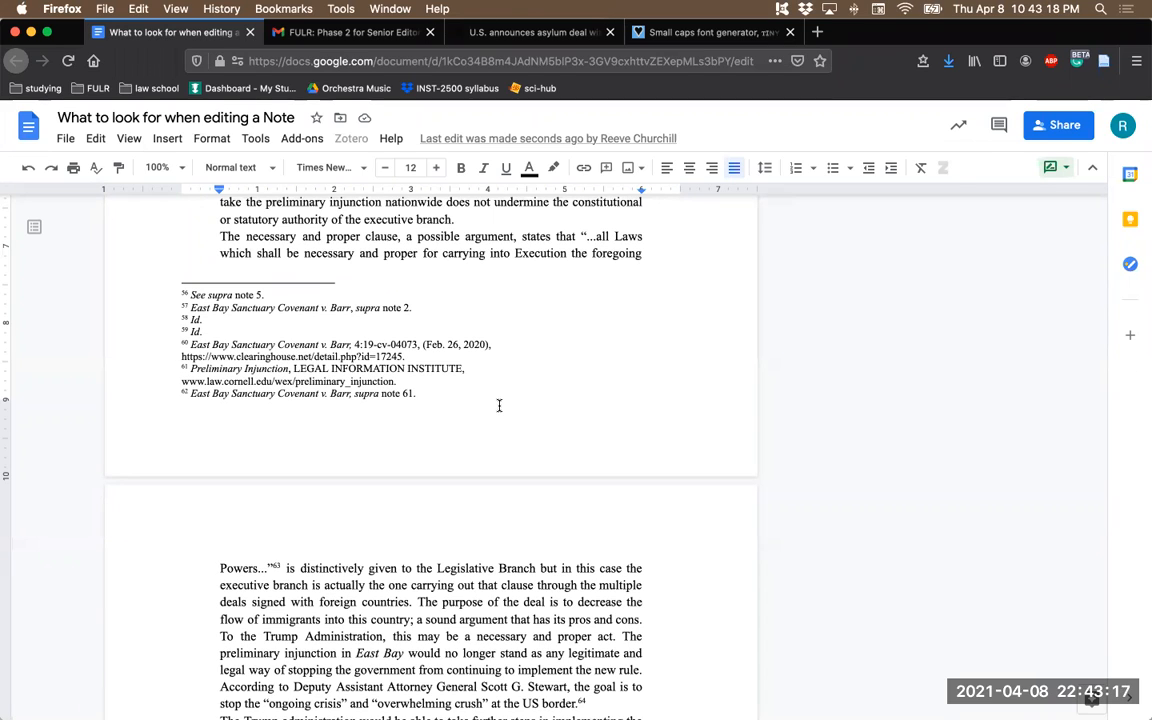
{"action": "left_click", "coordinate": [252, 236]}
{"action": "key", "text": "BackSpace"}
{"action": "type", "text": "N"}
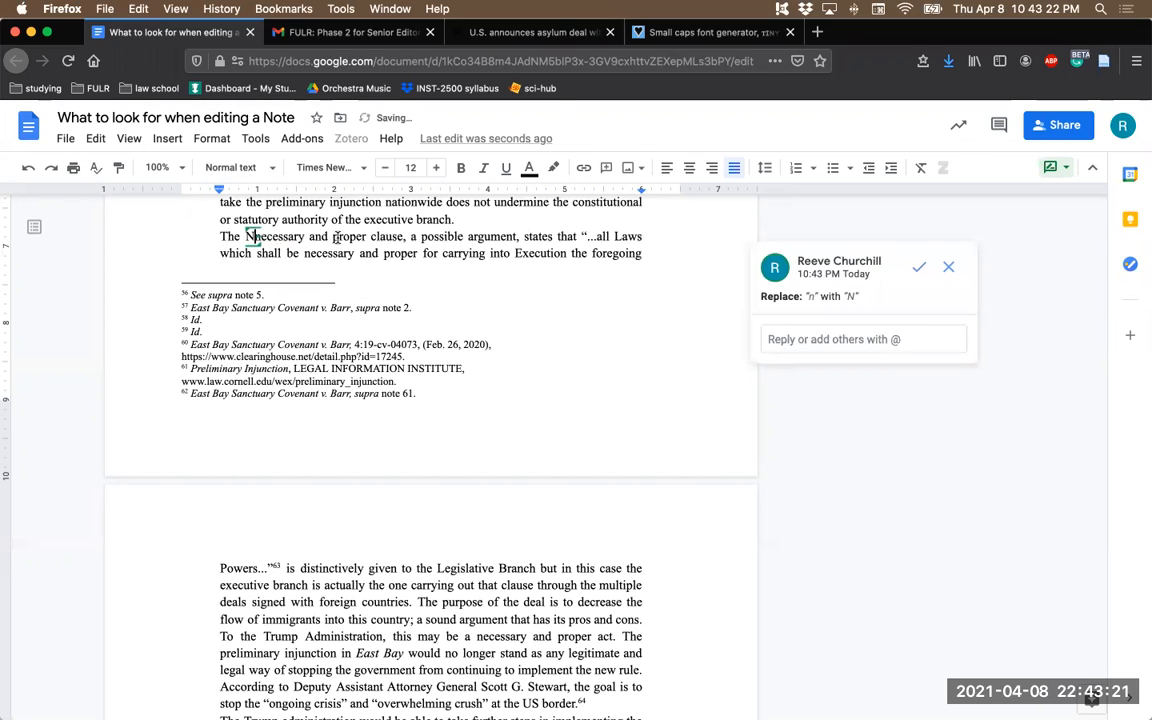
{"action": "left_click", "coordinate": [337, 236]}
{"action": "key", "text": "BackSpace"}
{"action": "type", "text": "P"}
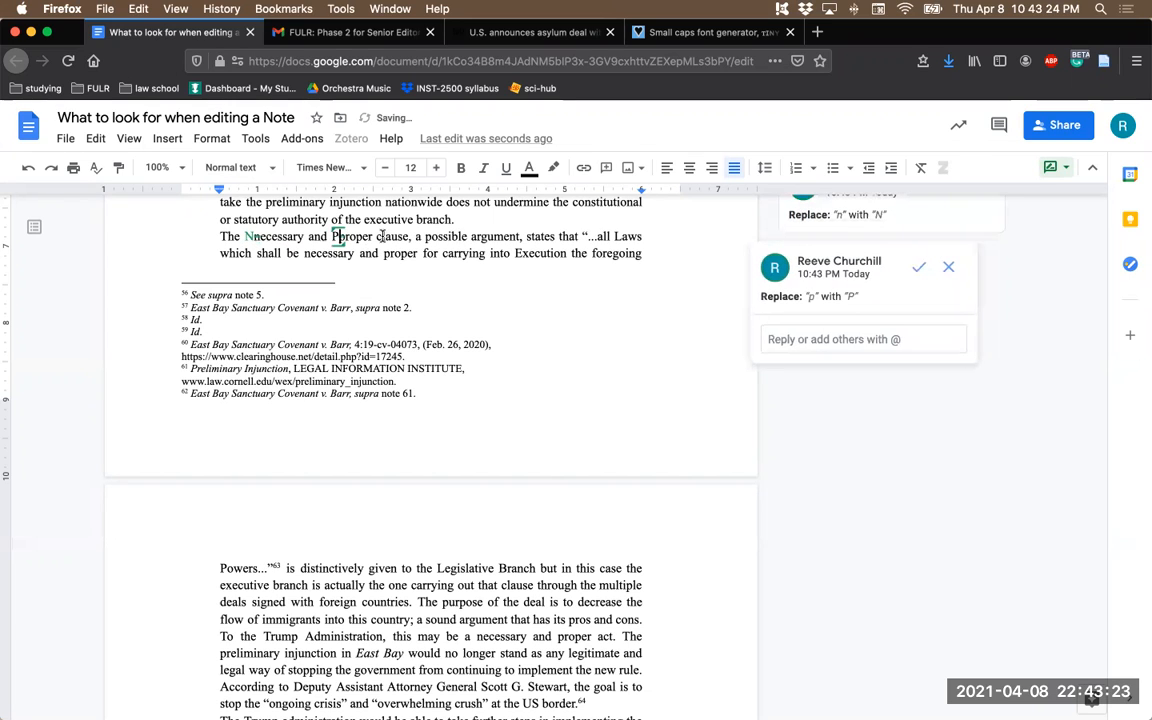
{"action": "left_click", "coordinate": [380, 236]}
{"action": "key", "text": "BackSpace"}
{"action": "type", "text": "C"}
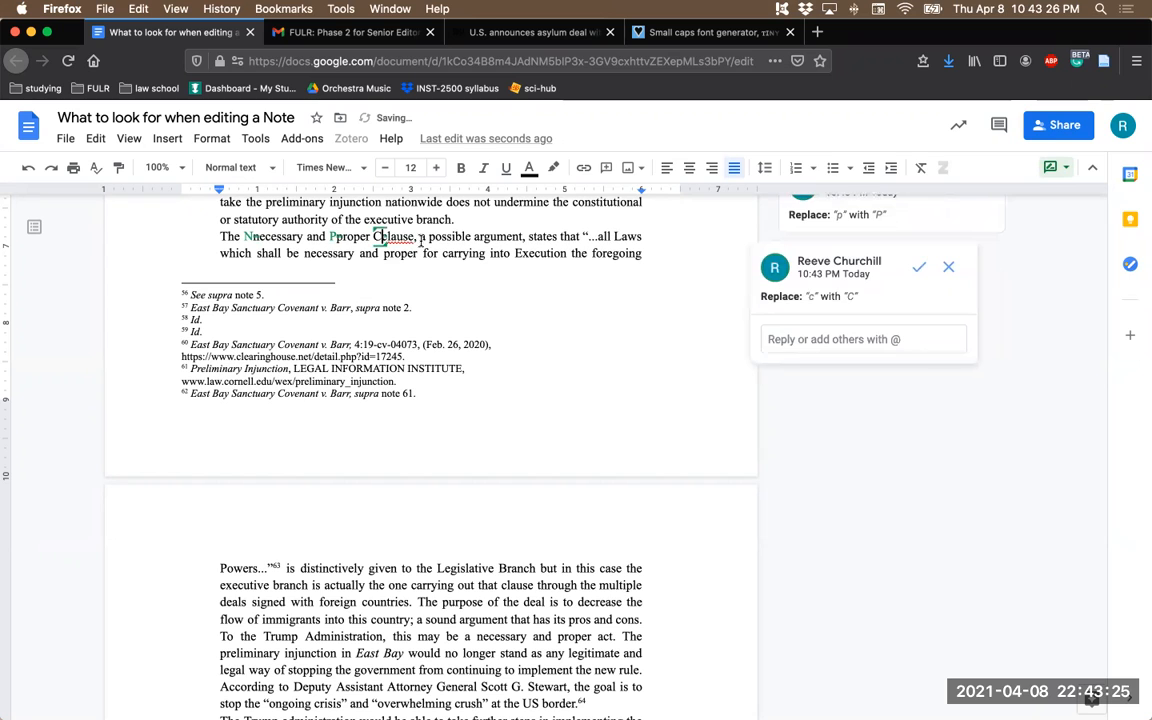
- Review the footnotes and the remaining paragraphs of section V through the Conclusion for needed edits
{"action": "scroll", "coordinate": [278, 286], "scroll_direction": "down", "scroll_amount": 5}
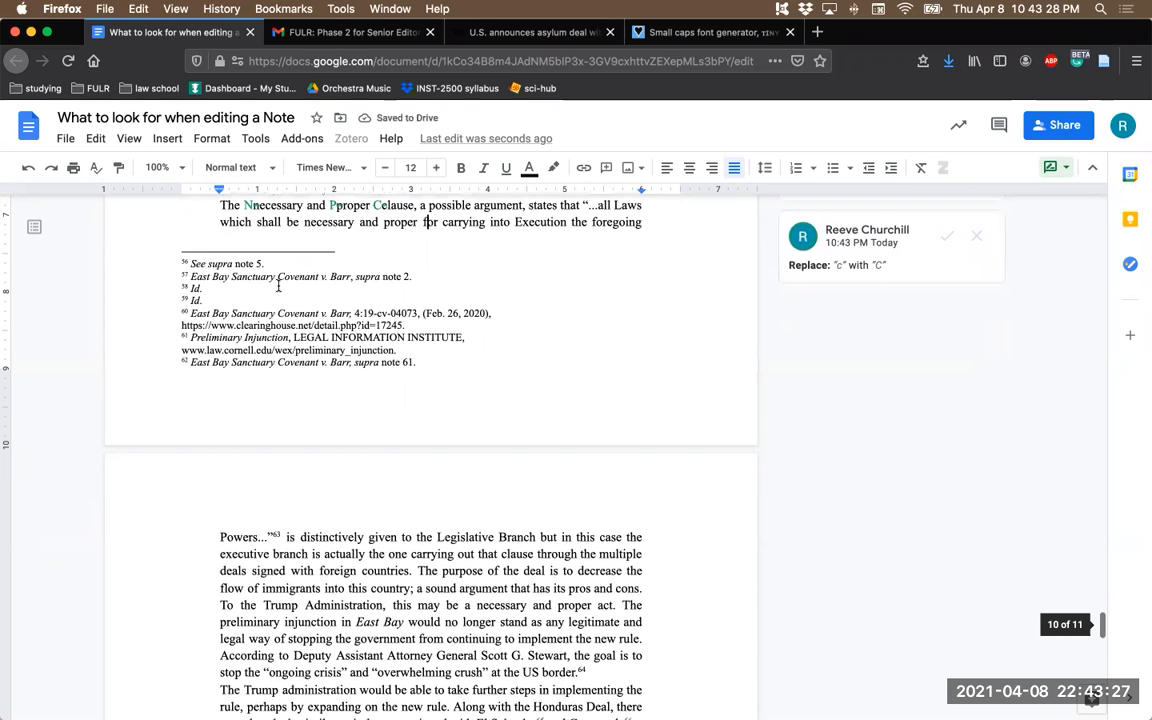
{"action": "scroll", "coordinate": [278, 286], "scroll_direction": "down", "scroll_amount": 3}
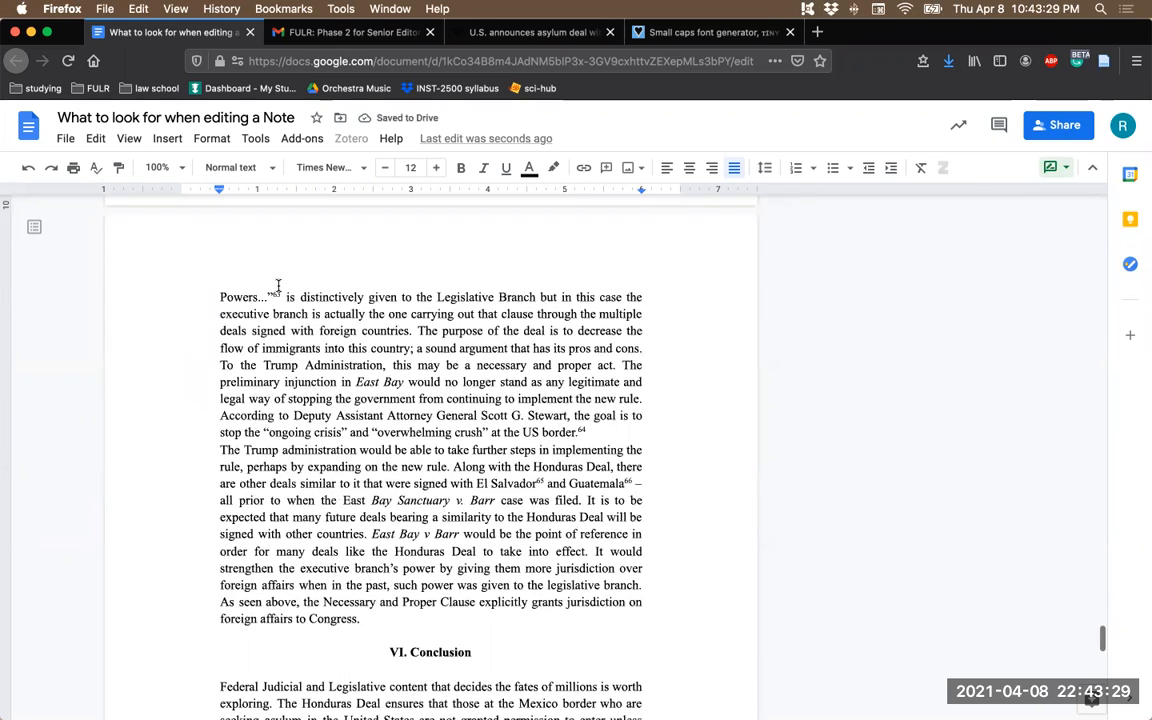
{"action": "scroll", "coordinate": [304, 333], "scroll_direction": "up", "scroll_amount": 5}
{"action": "scroll", "coordinate": [304, 333], "scroll_direction": "up", "scroll_amount": 3}
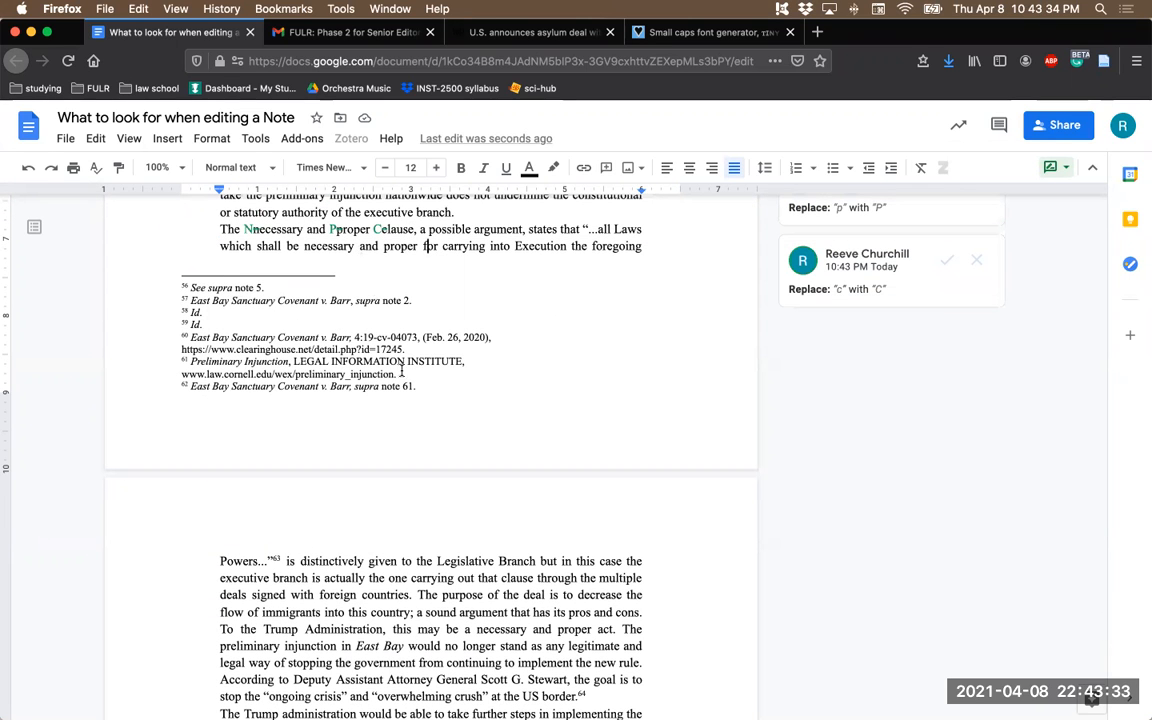
{"action": "scroll", "coordinate": [353, 580], "scroll_direction": "down", "scroll_amount": 7}
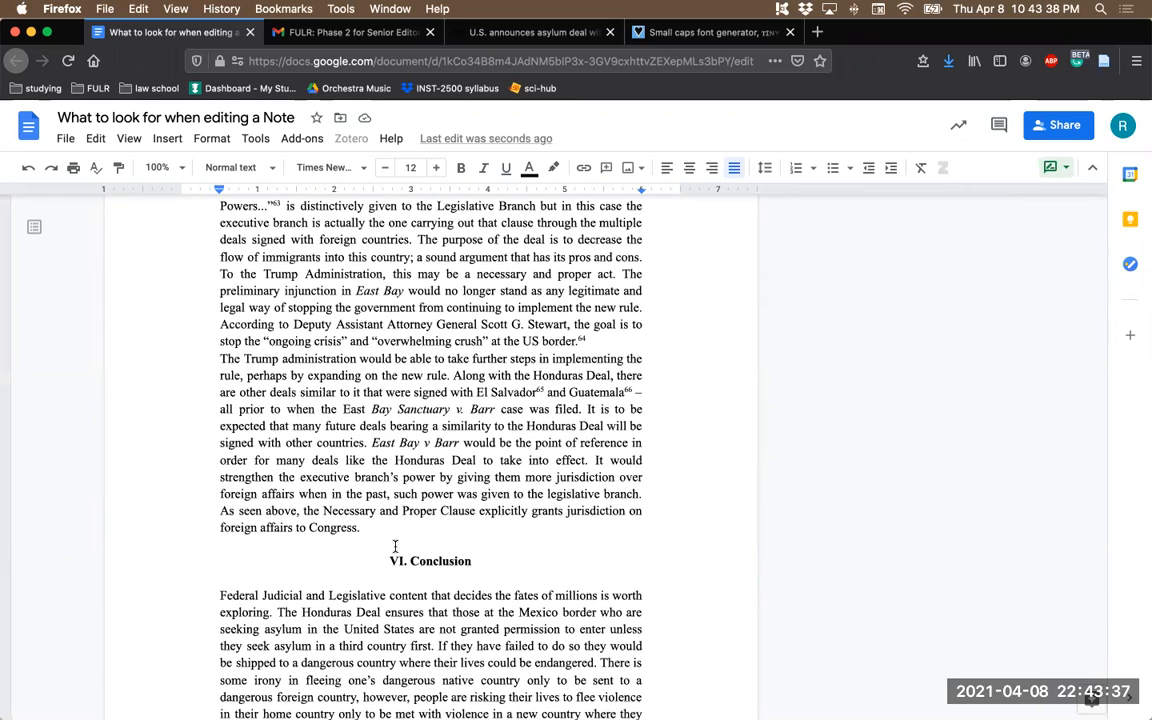
{"action": "scroll", "coordinate": [394, 545], "scroll_direction": "down", "scroll_amount": 3}
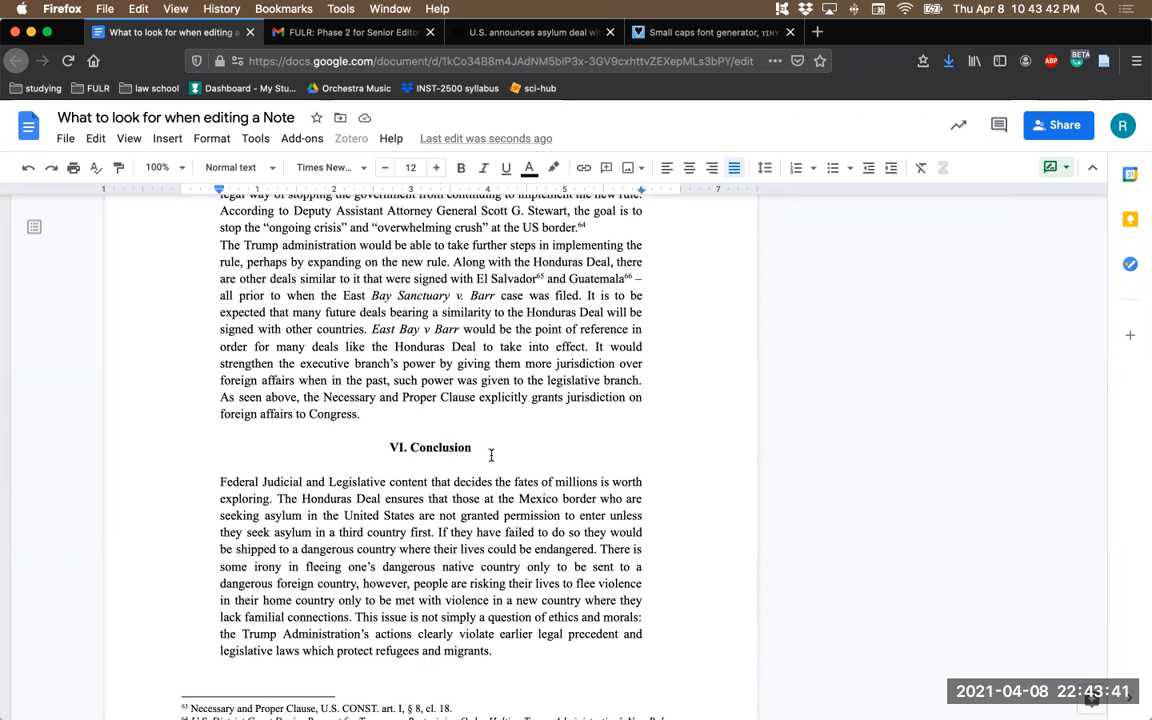
- Read through the Conclusion, its footnotes and the final paragraph down to the closing asterisks for needed edits
{"action": "scroll", "coordinate": [405, 463], "scroll_direction": "down", "scroll_amount": 10}
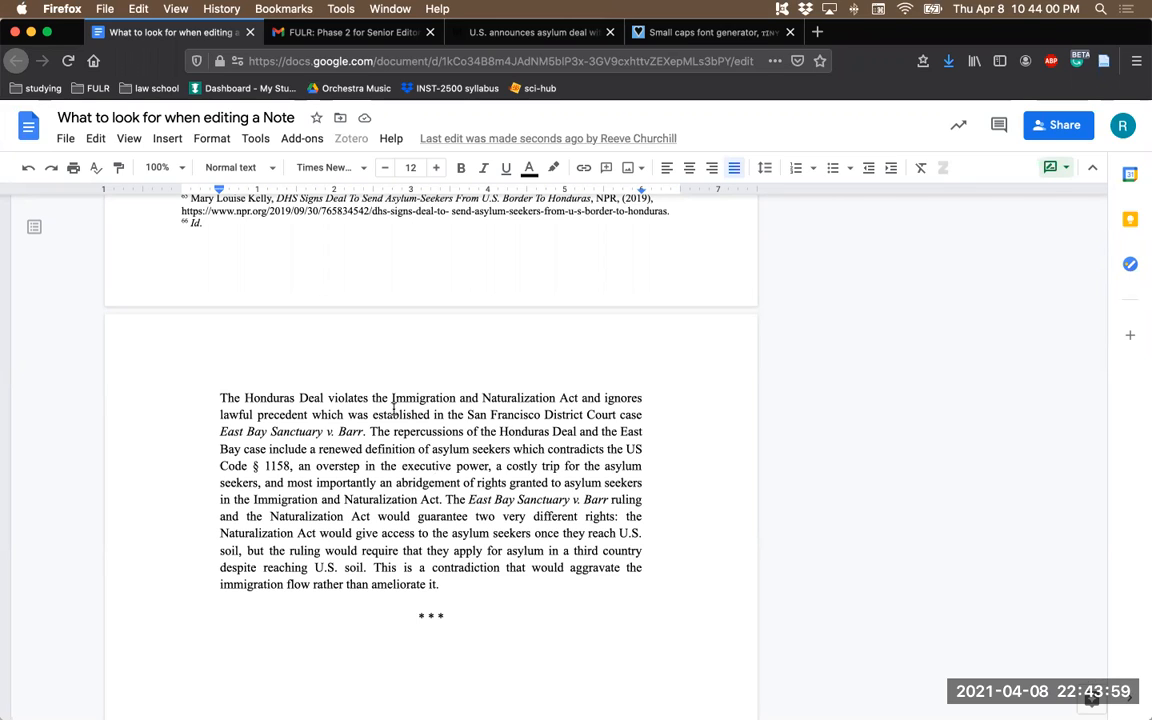
{"action": "scroll", "coordinate": [435, 467], "scroll_direction": "up", "scroll_amount": 5}
{"action": "scroll", "coordinate": [393, 408], "scroll_direction": "down", "scroll_amount": 2}
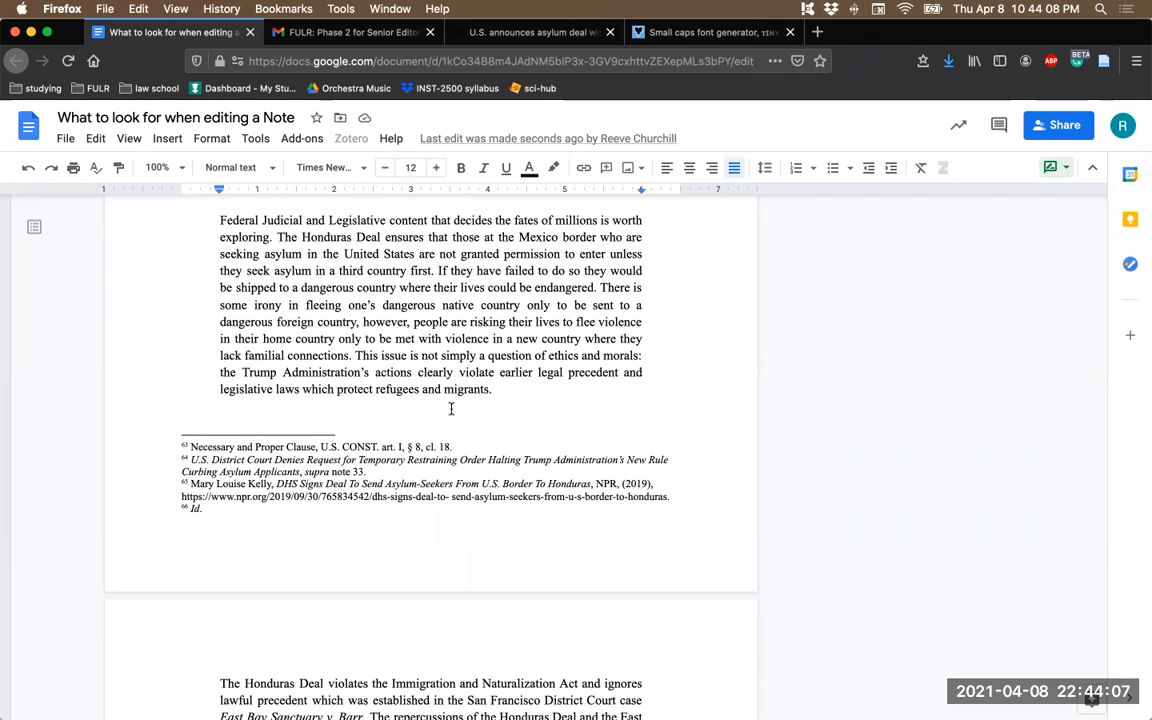
{"action": "scroll", "coordinate": [493, 416], "scroll_direction": "down", "scroll_amount": 5}
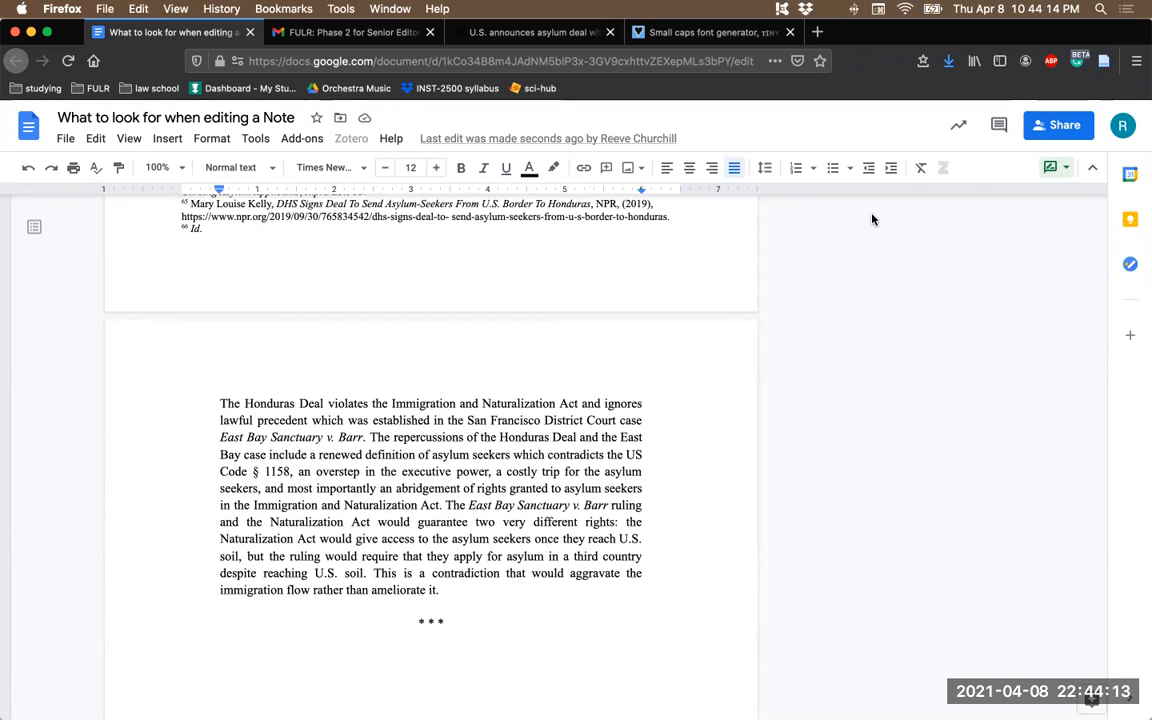
{"action": "scroll", "coordinate": [476, 425], "scroll_direction": "down", "scroll_amount": 8}
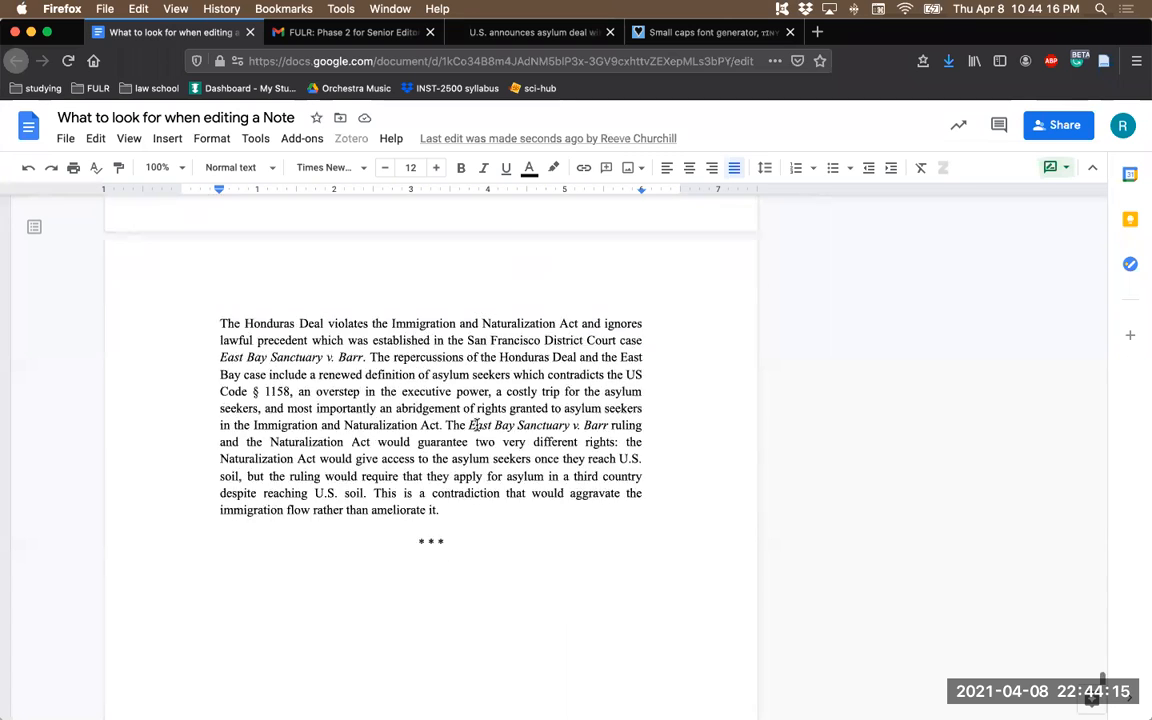
{"action": "scroll", "coordinate": [476, 425], "scroll_direction": "up", "scroll_amount": 8}
{"action": "scroll", "coordinate": [476, 425], "scroll_direction": "up", "scroll_amount": 2}
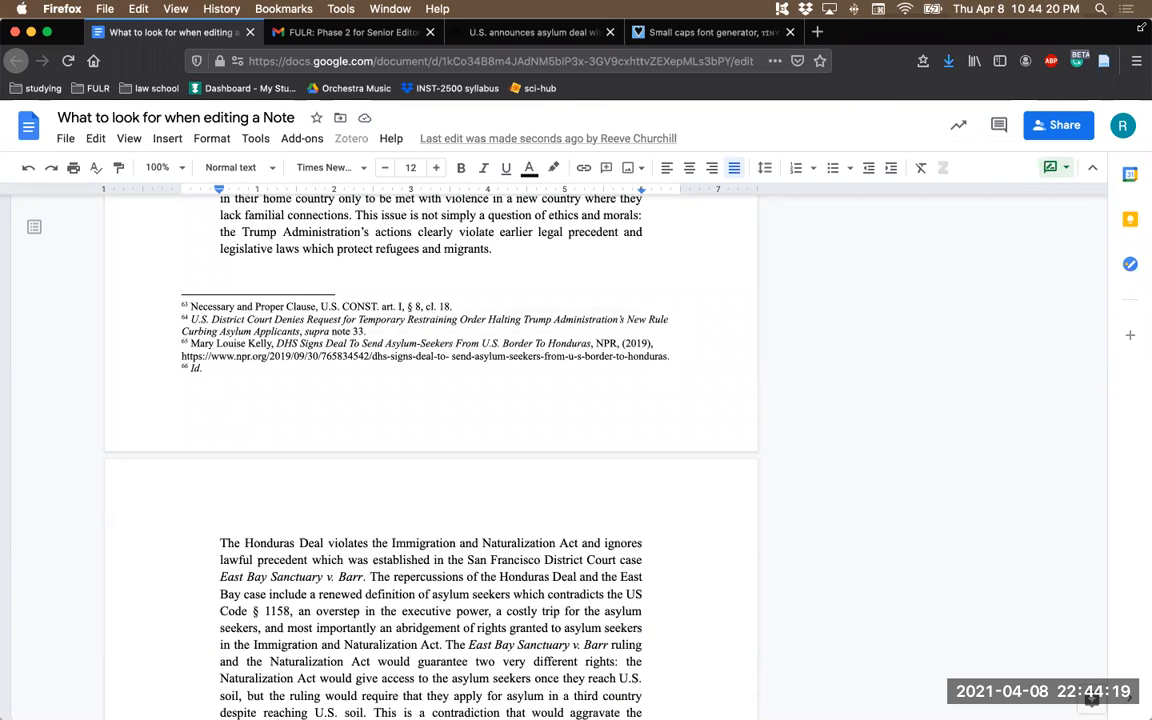
- Compare footnotes 63 to 66 with the style guide's Online Sources citation rules side by side, then restore the document window's full width
{"action": "left_click_drag", "start_coordinate": [1141, 22], "coordinate": [590, 8]}
{"action": "scroll", "coordinate": [352, 376], "scroll_direction": "right", "scroll_amount": 3}
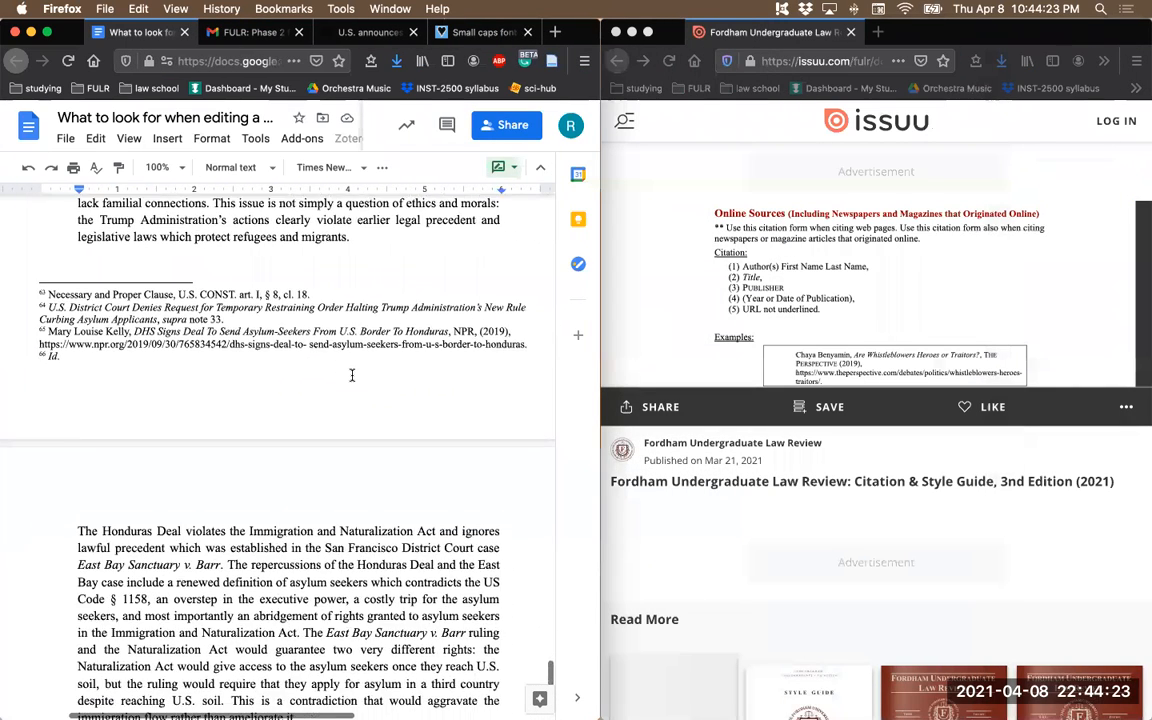
{"action": "scroll", "coordinate": [352, 376], "scroll_direction": "up", "scroll_amount": 1}
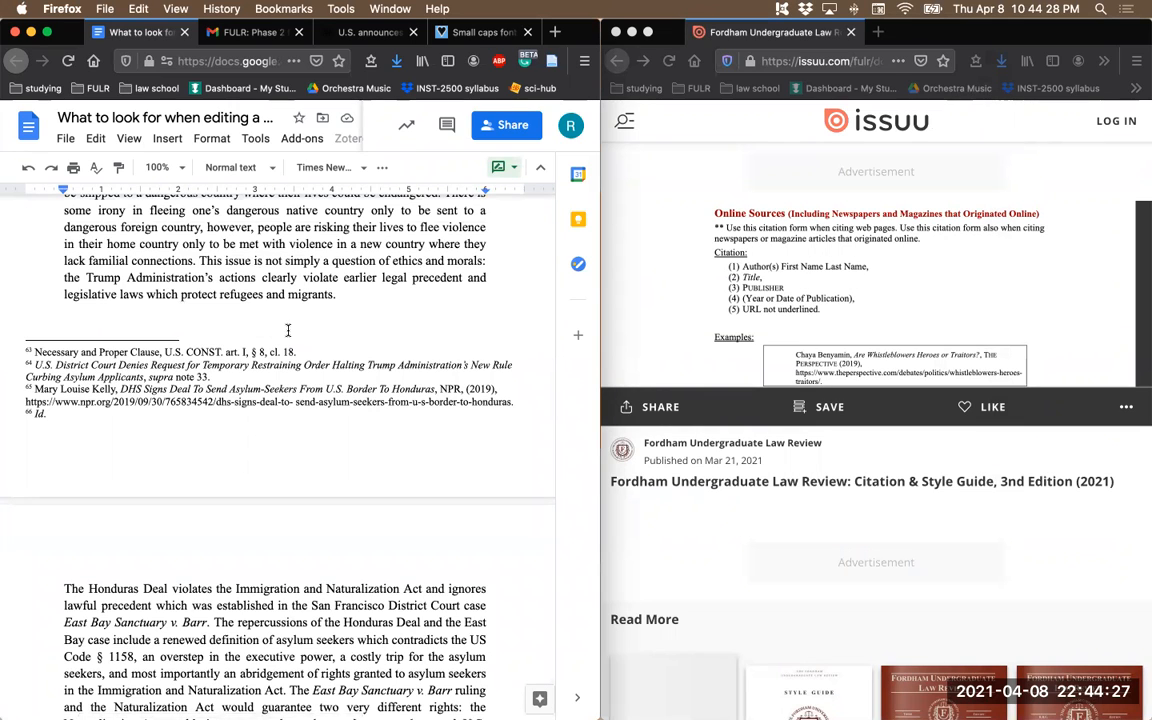
{"action": "scroll", "coordinate": [275, 302], "scroll_direction": "up", "scroll_amount": 1}
{"action": "scroll", "coordinate": [275, 302], "scroll_direction": "up", "scroll_amount": 3}
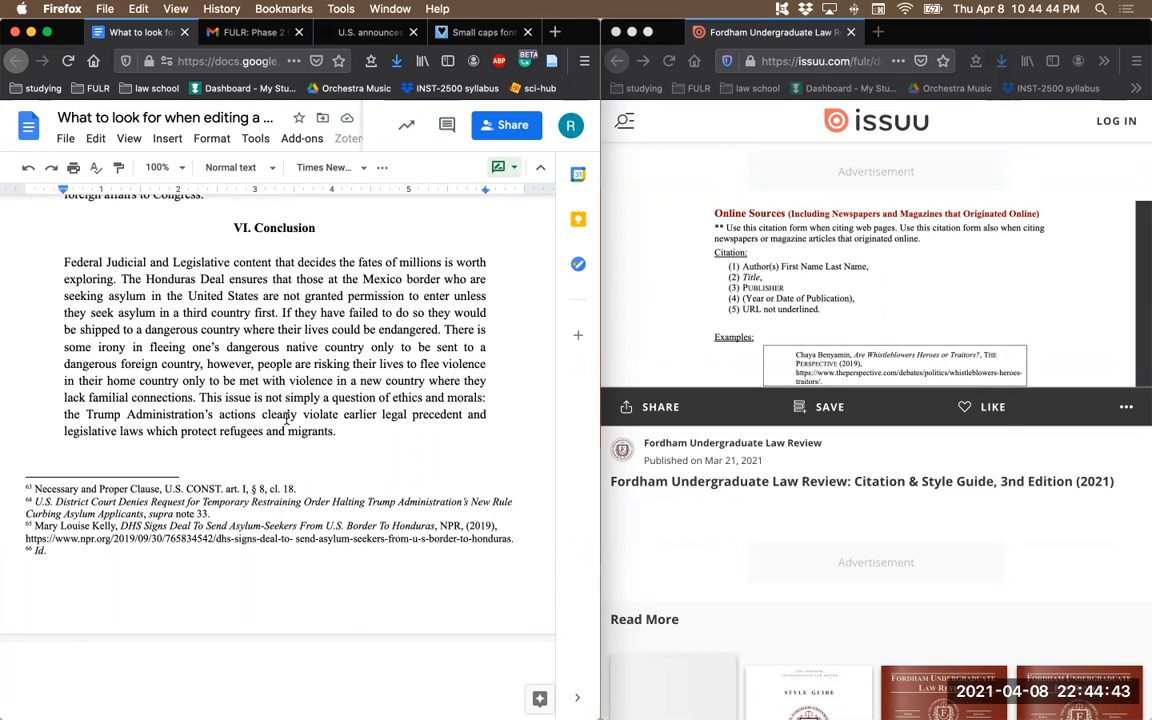
{"action": "scroll", "coordinate": [284, 412], "scroll_direction": "down", "scroll_amount": 1}
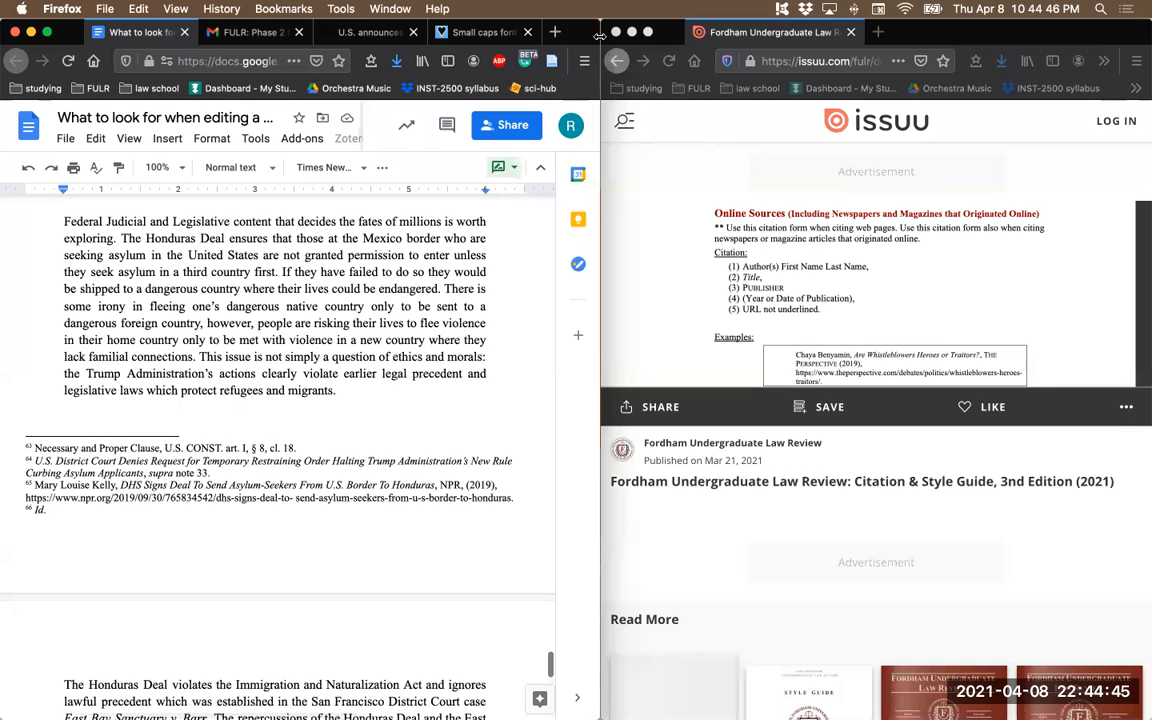
{"action": "left_click_drag", "start_coordinate": [600, 22], "coordinate": [1150, 9]}
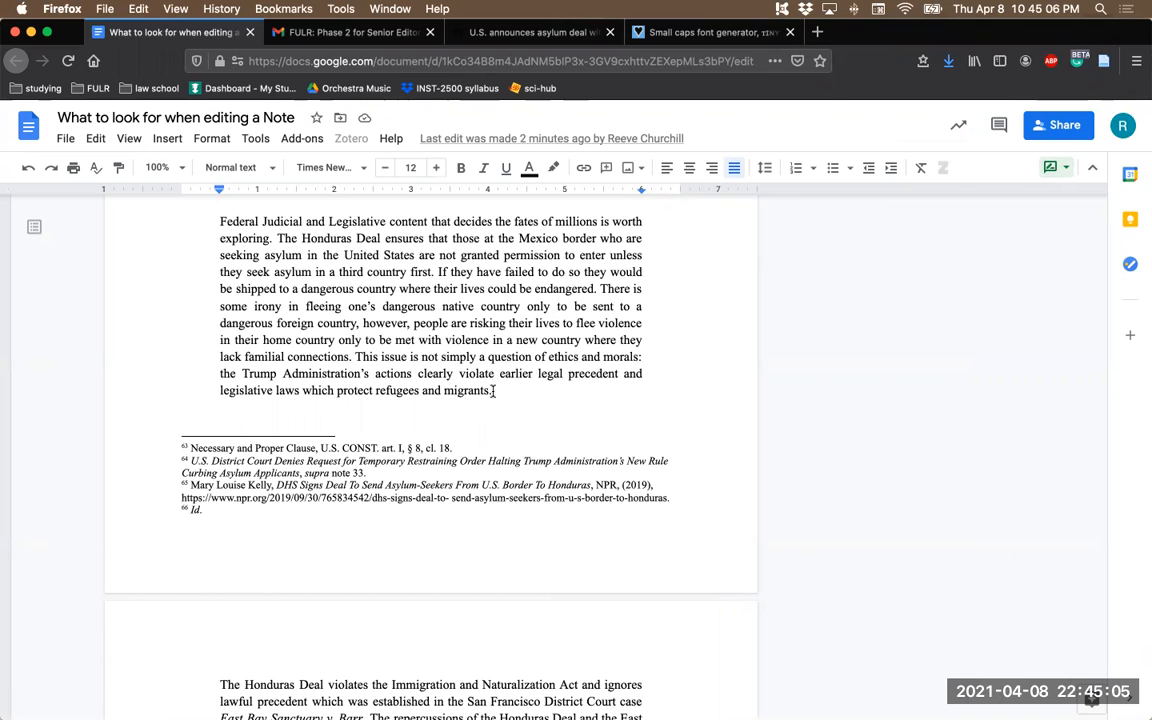
- Recheck the end of section V and the Conclusion, and return to the title and abstract to look over the suggestions and comments
{"action": "scroll", "coordinate": [494, 394], "scroll_direction": "down", "scroll_amount": 5}
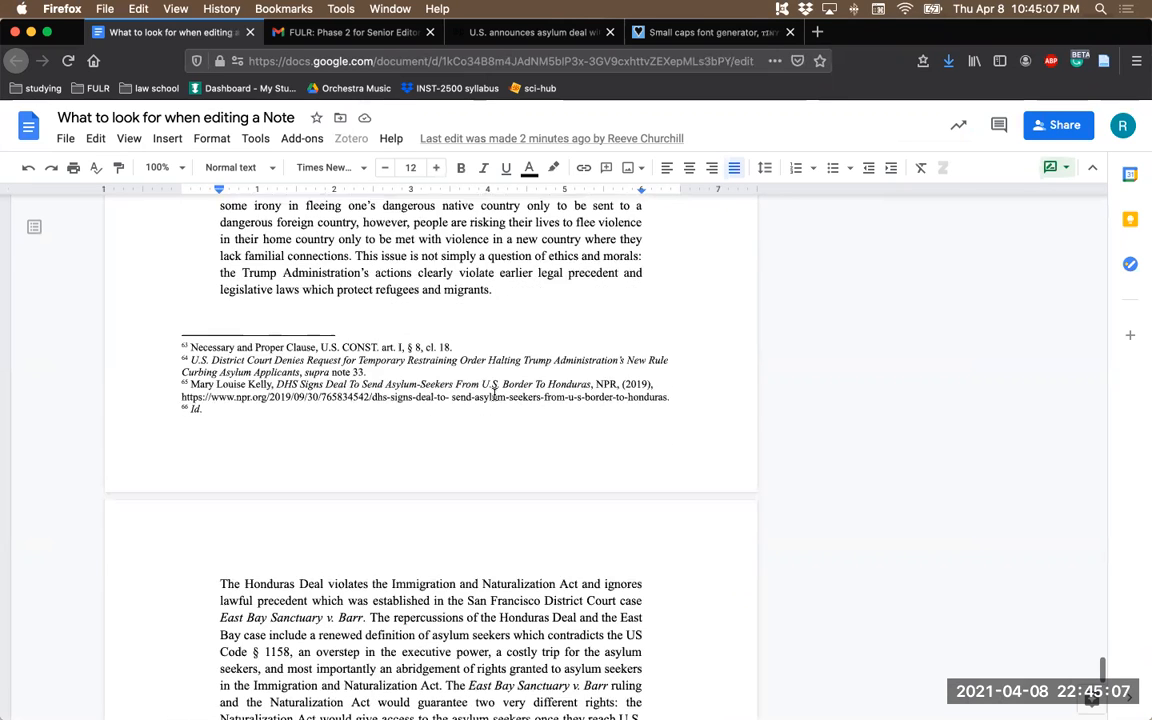
{"action": "scroll", "coordinate": [459, 482], "scroll_direction": "up", "scroll_amount": 3}
{"action": "scroll", "coordinate": [459, 482], "scroll_direction": "up", "scroll_amount": 3}
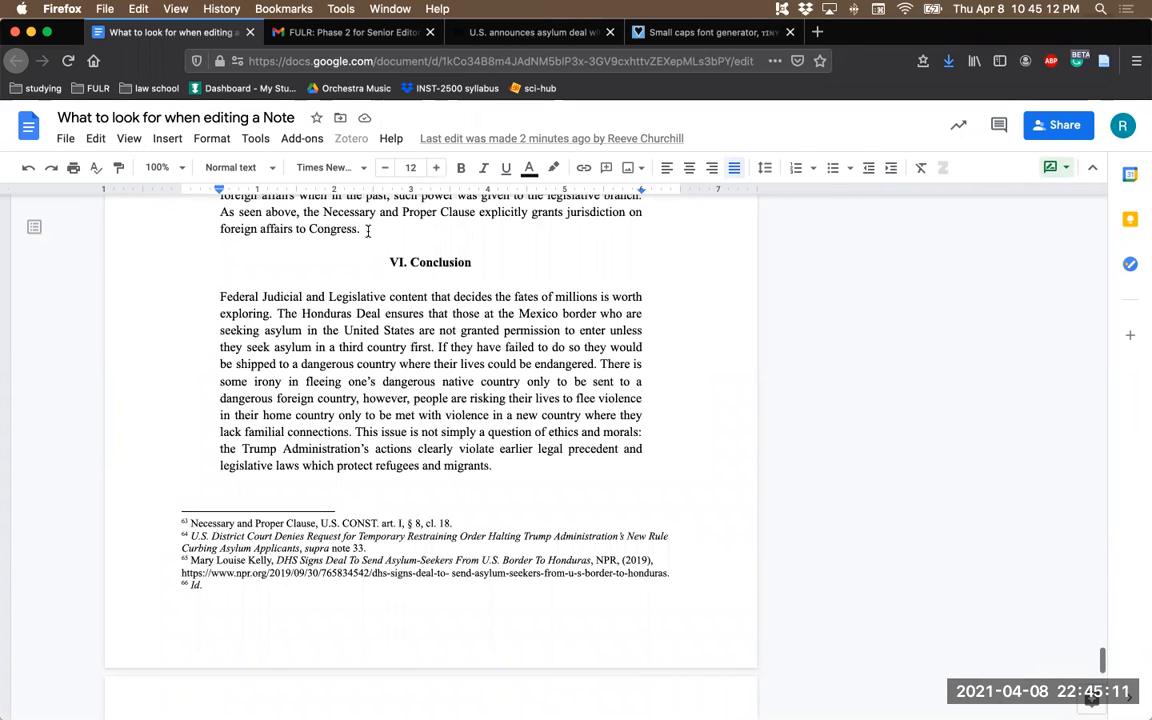
{"action": "left_click", "coordinate": [369, 230]}
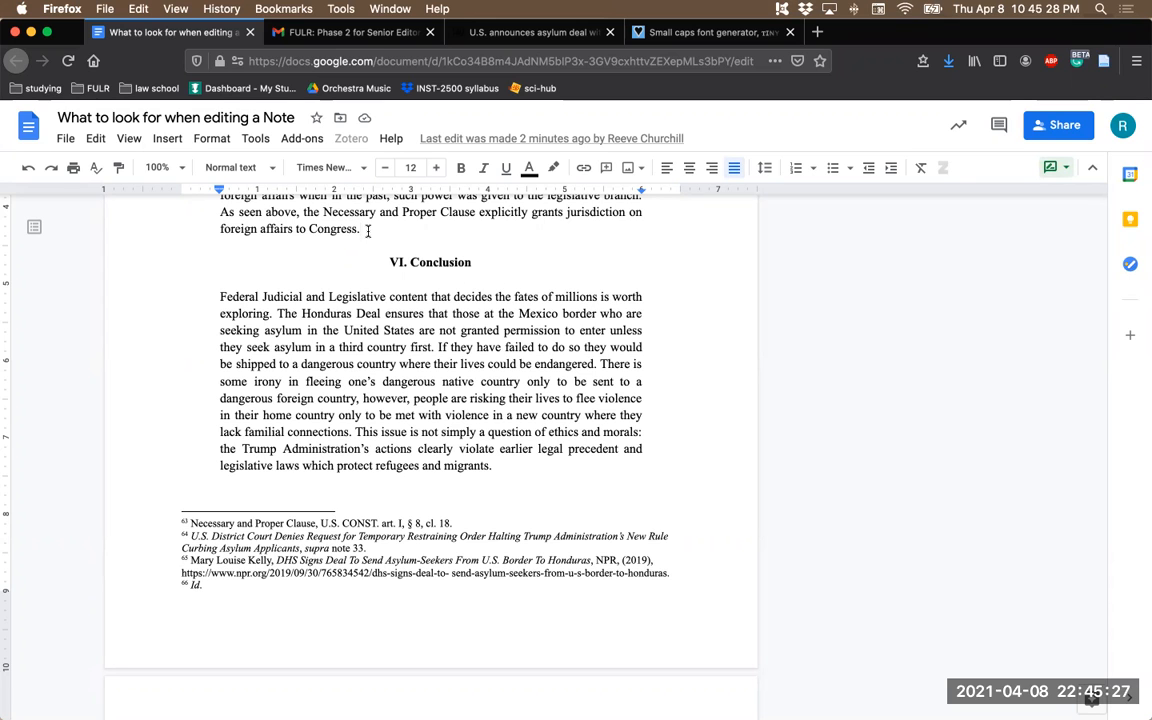
{"action": "scroll", "coordinate": [370, 260], "scroll_direction": "up", "scroll_amount": 20}
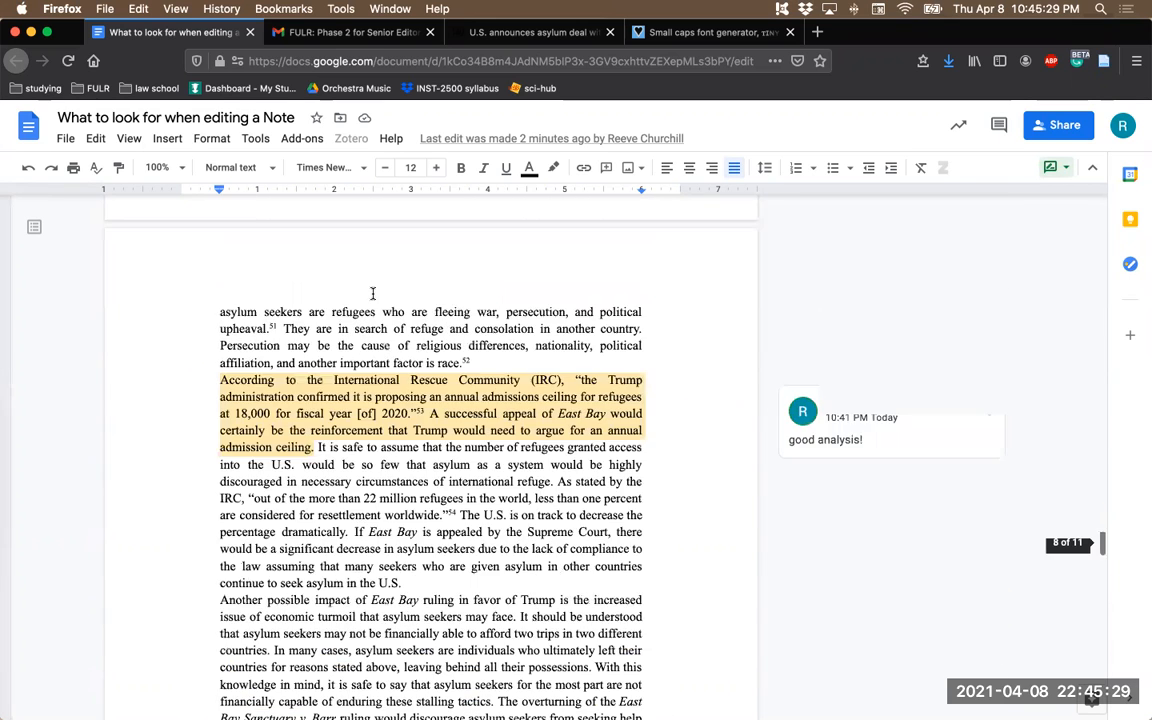
{"action": "scroll", "coordinate": [373, 292], "scroll_direction": "up", "scroll_amount": 20}
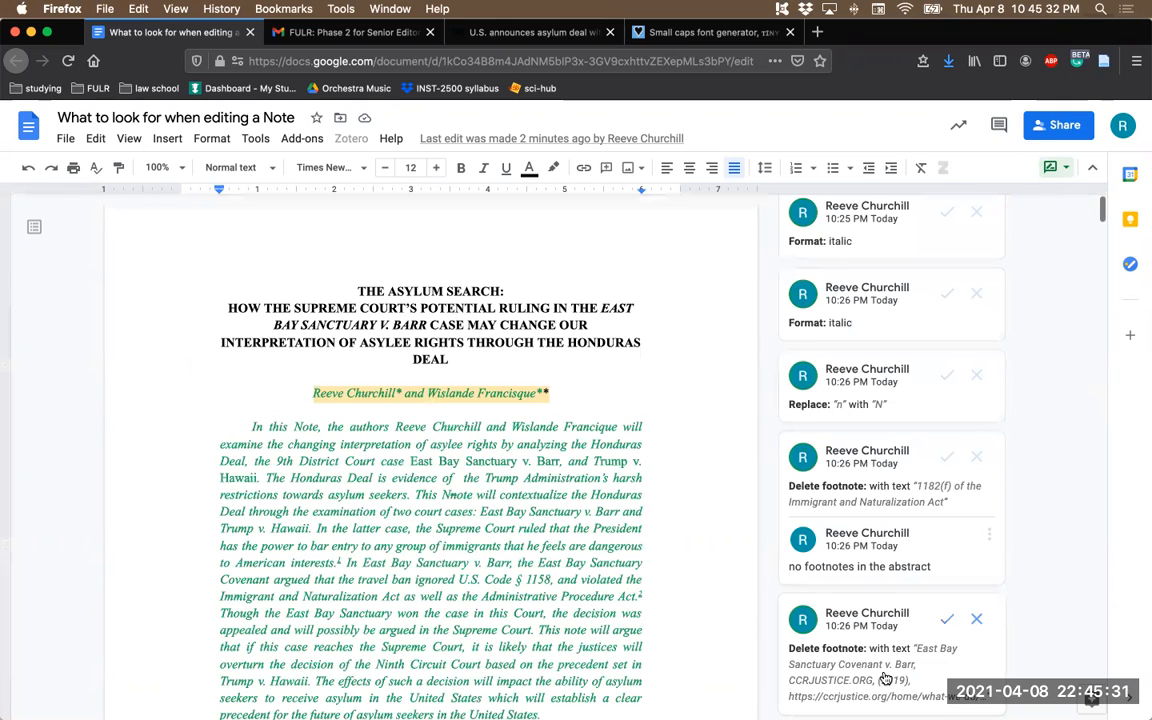